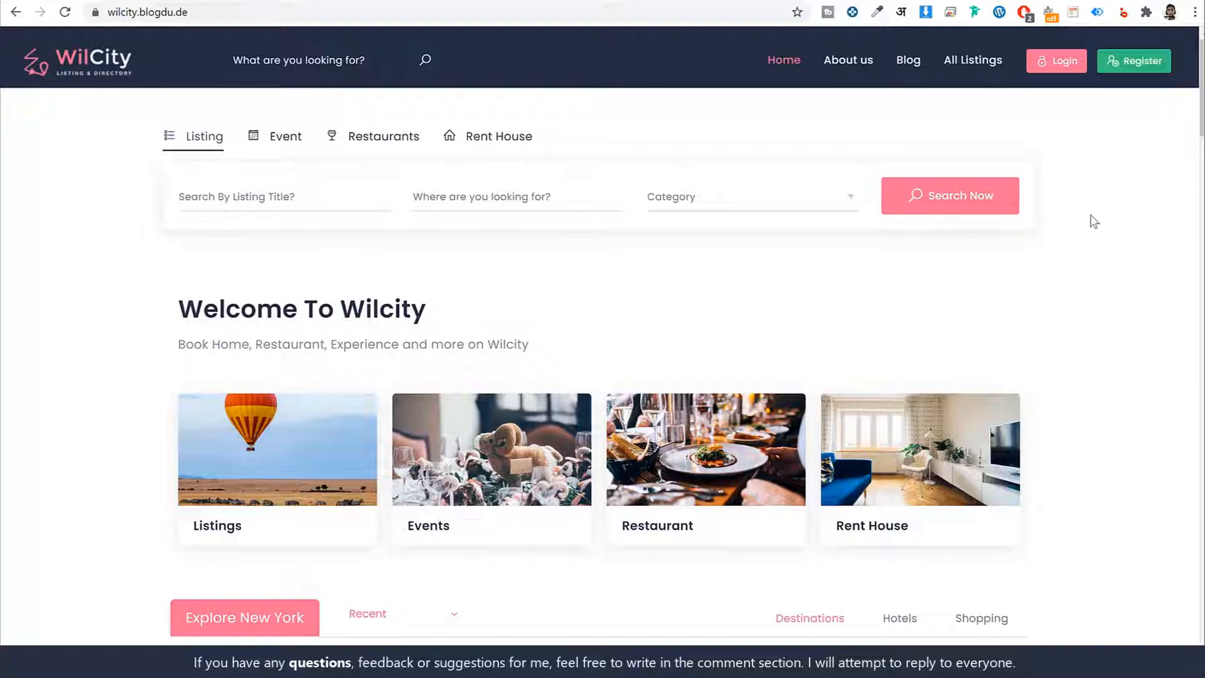
- Browse the homepage, open the site-wide search and examine its suggested listings and categories
scroll(1090, 221, down, 6)
drag(1198, 121, 1125, 240)
click(323, 60)
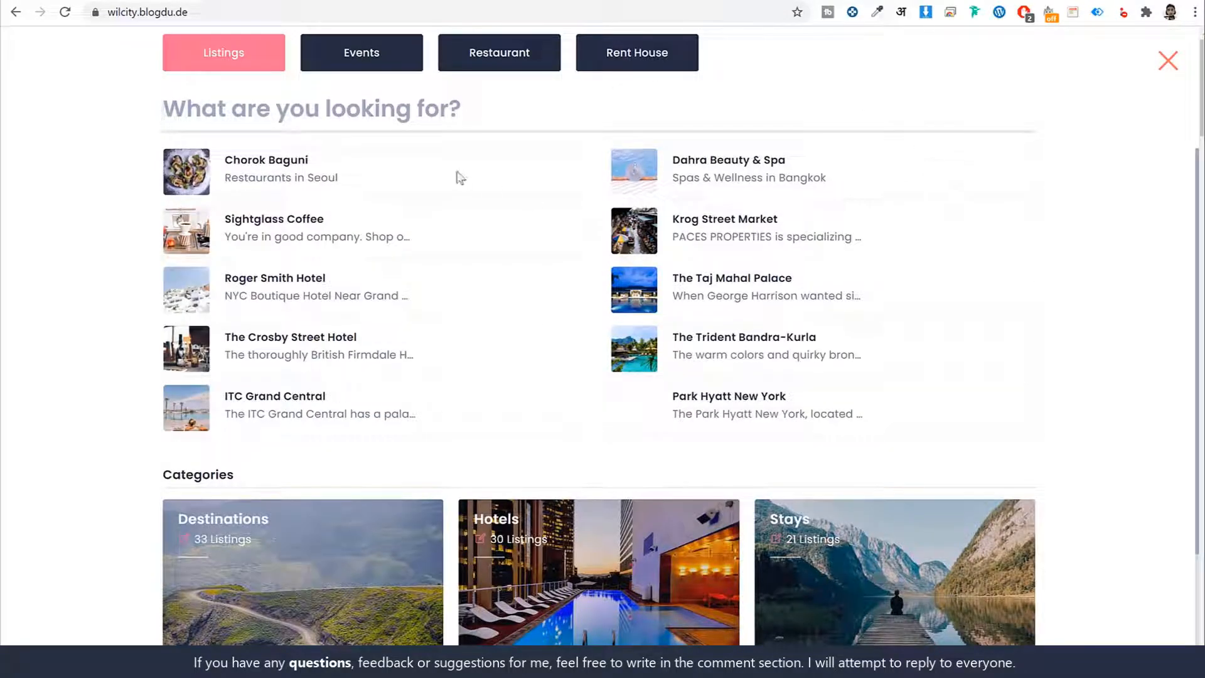
scroll(550, 374, down, 3)
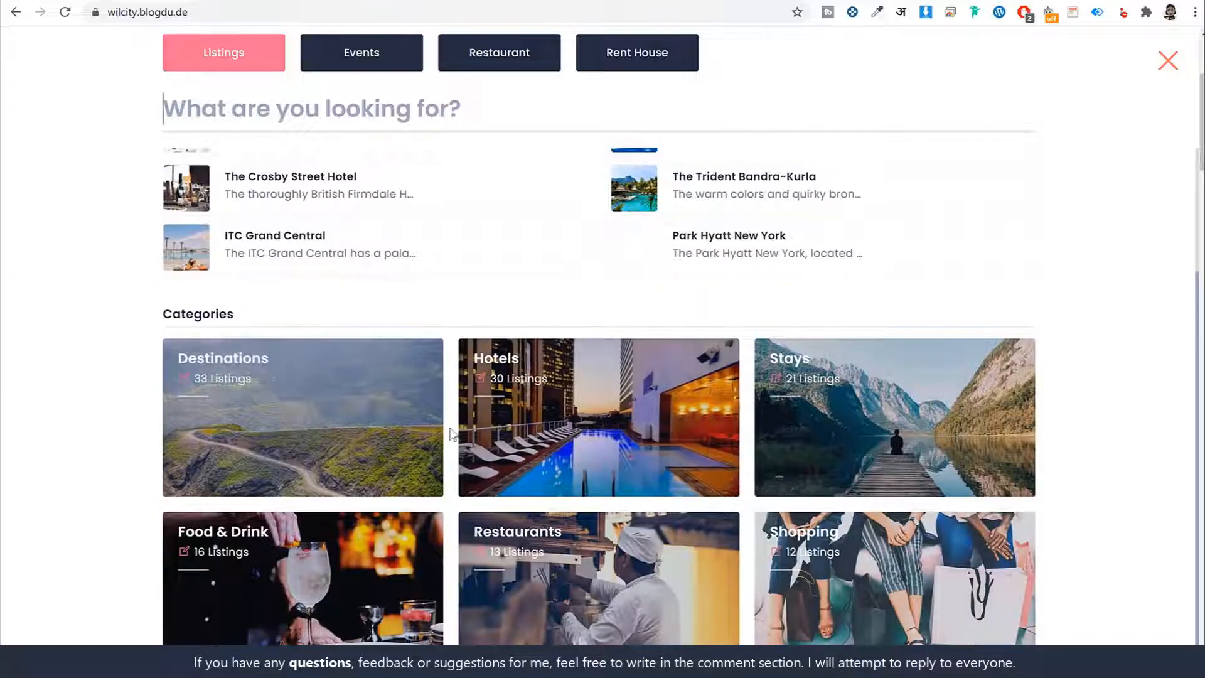
scroll(921, 444, up, 3)
scroll(907, 436, down, 3)
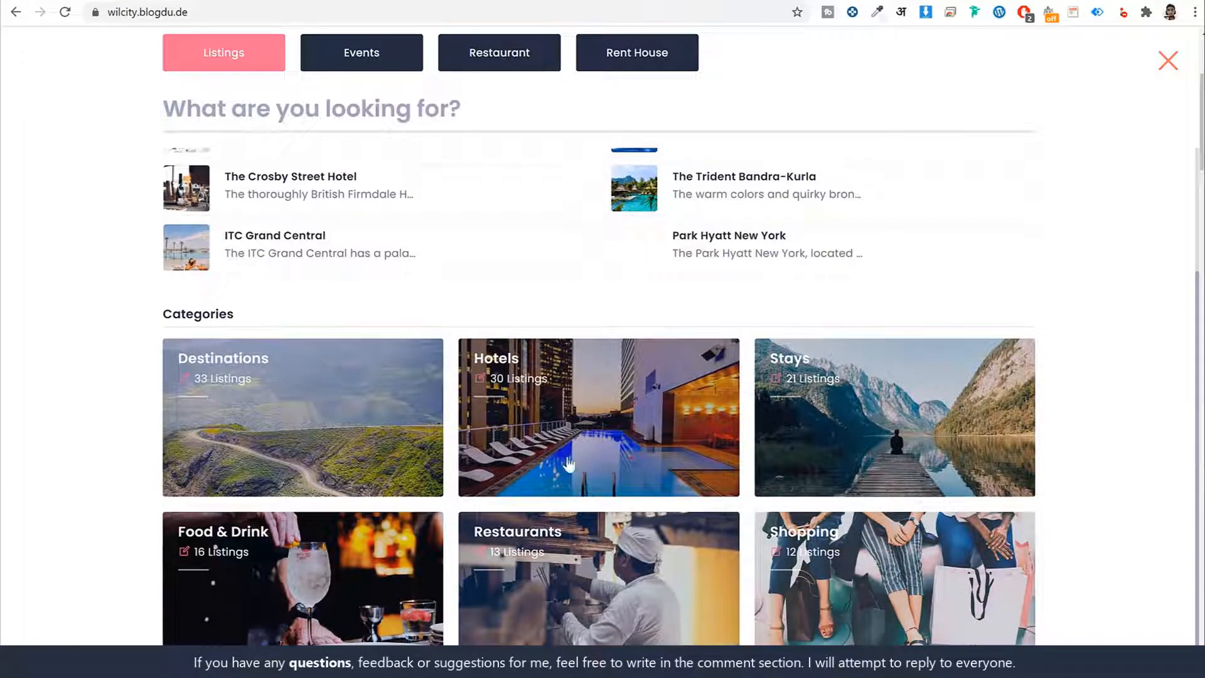
scroll(574, 472, up, 3)
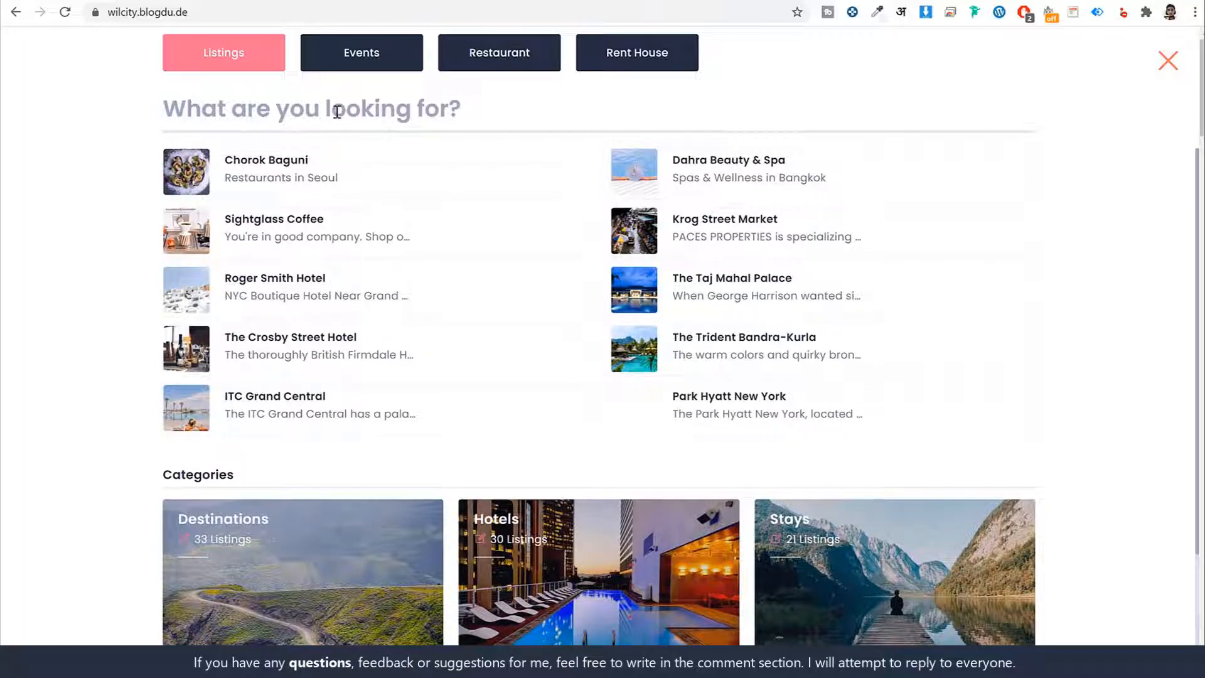
- Search the listings for "coffee"
text(a)
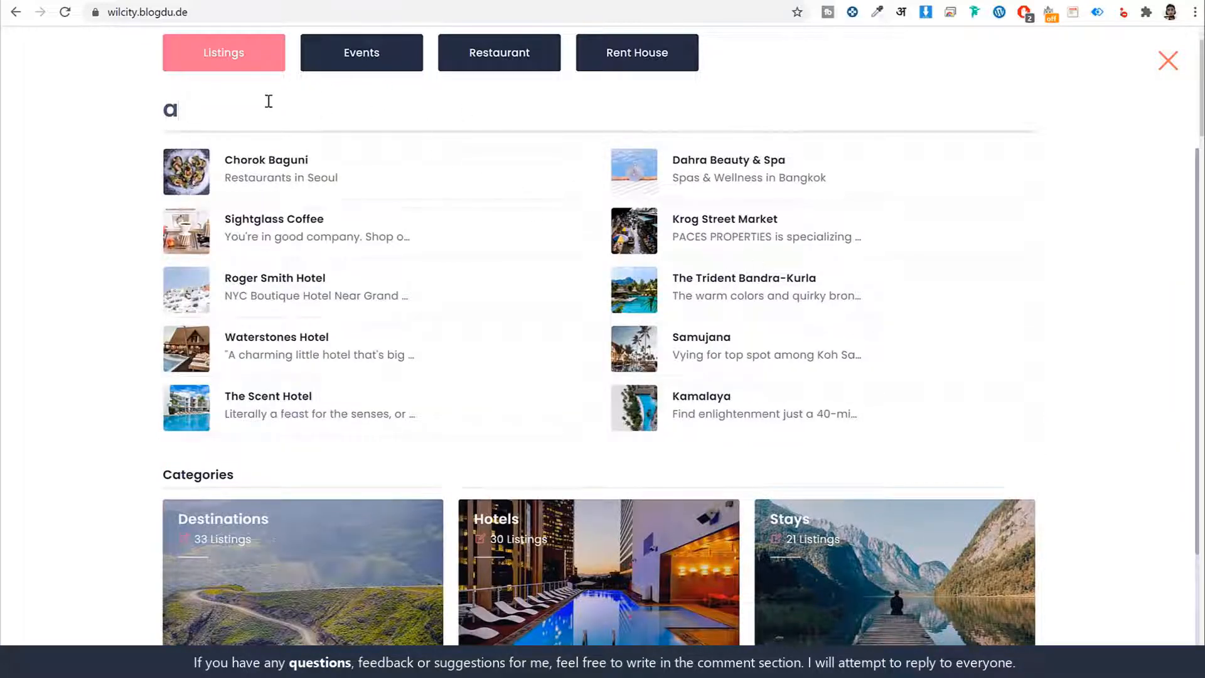
drag(205, 105, 138, 105)
text(coffee)
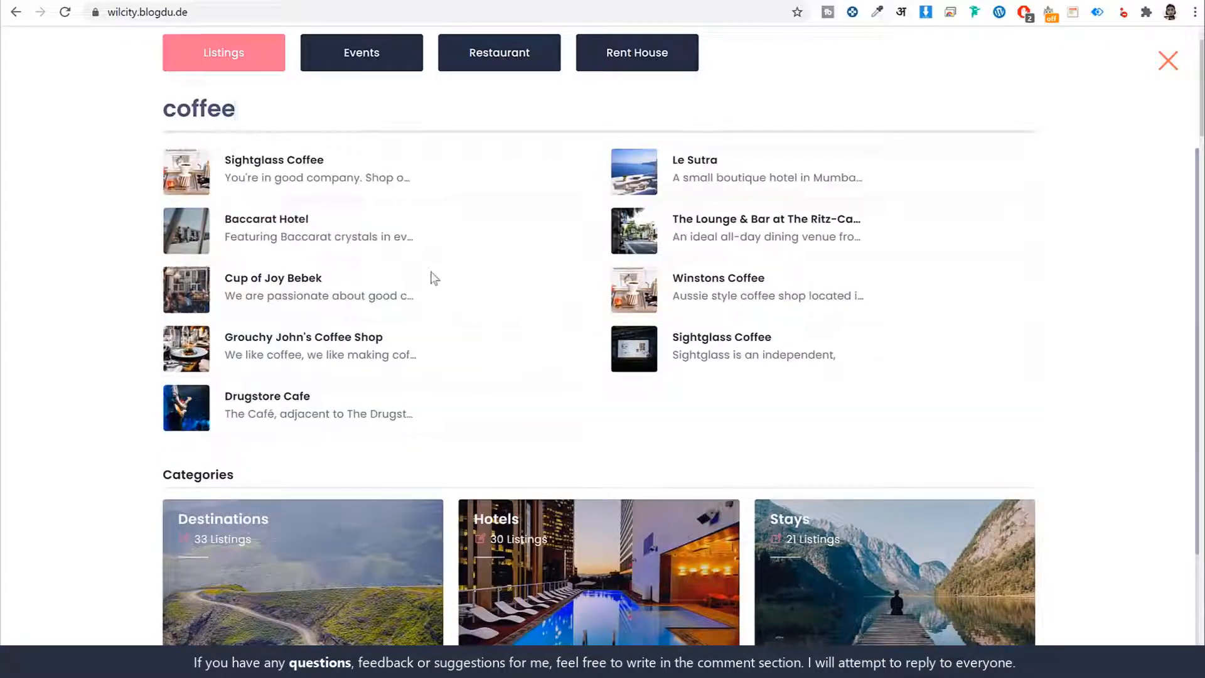
- View the coffee search under Restaurant, switch it back to Listings, and close the search
click(519, 61)
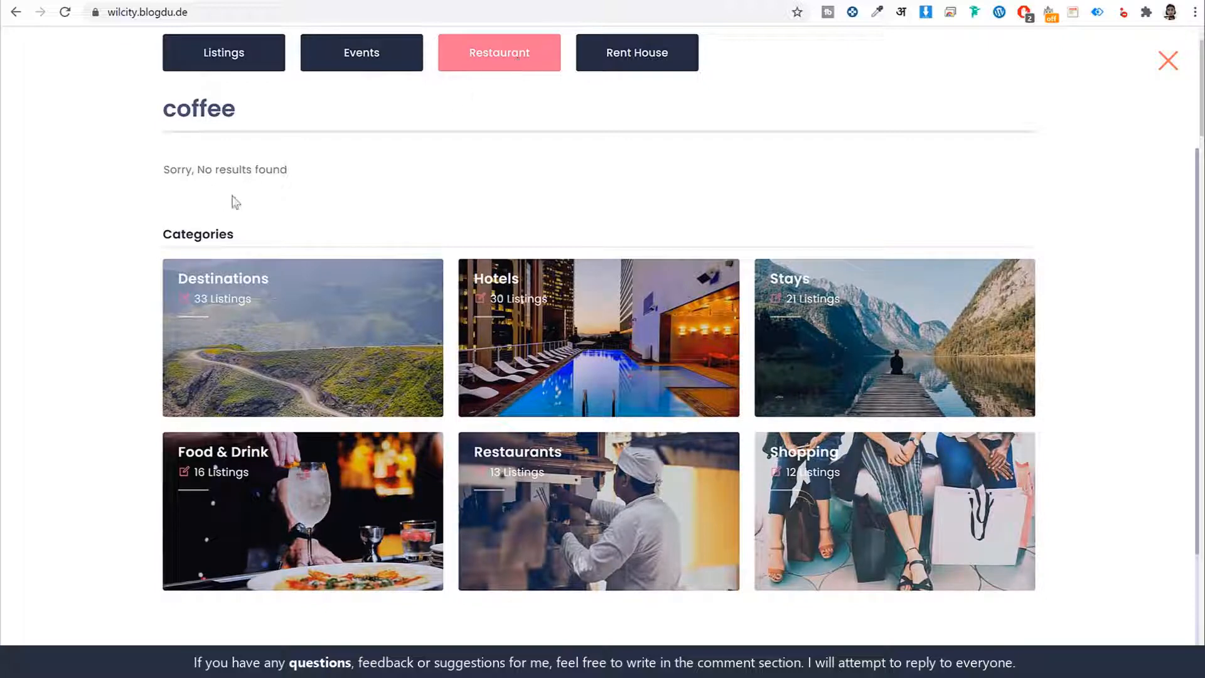
drag(280, 170, 189, 171)
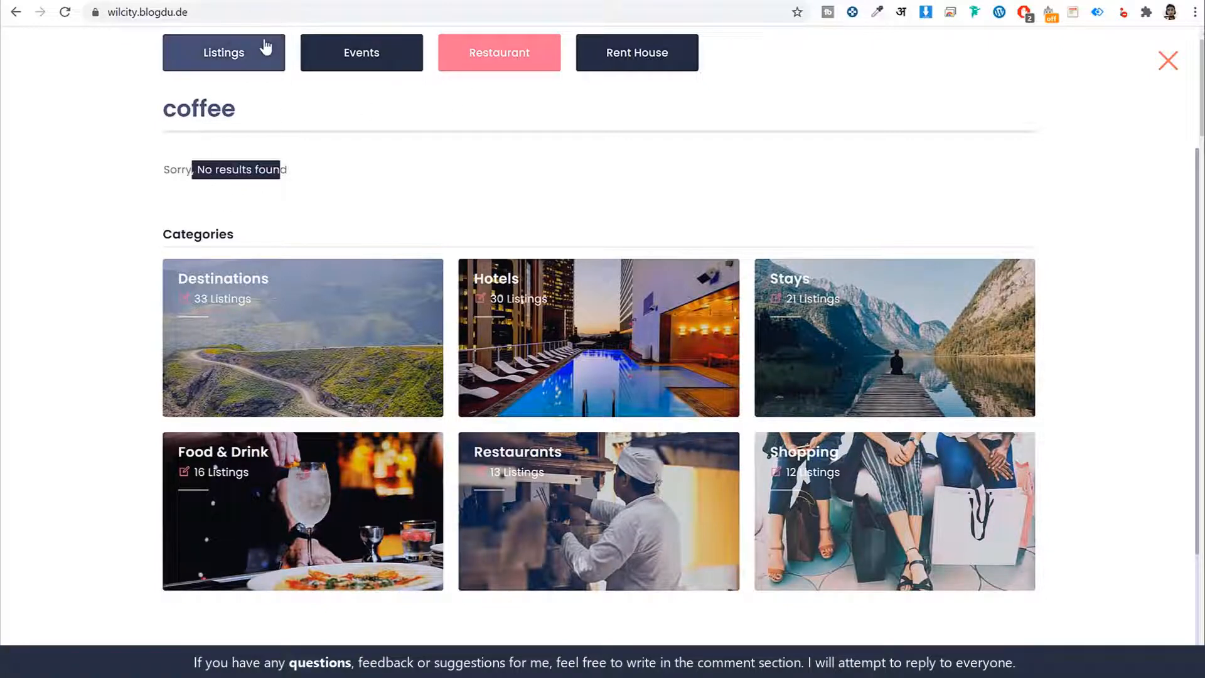
click(263, 67)
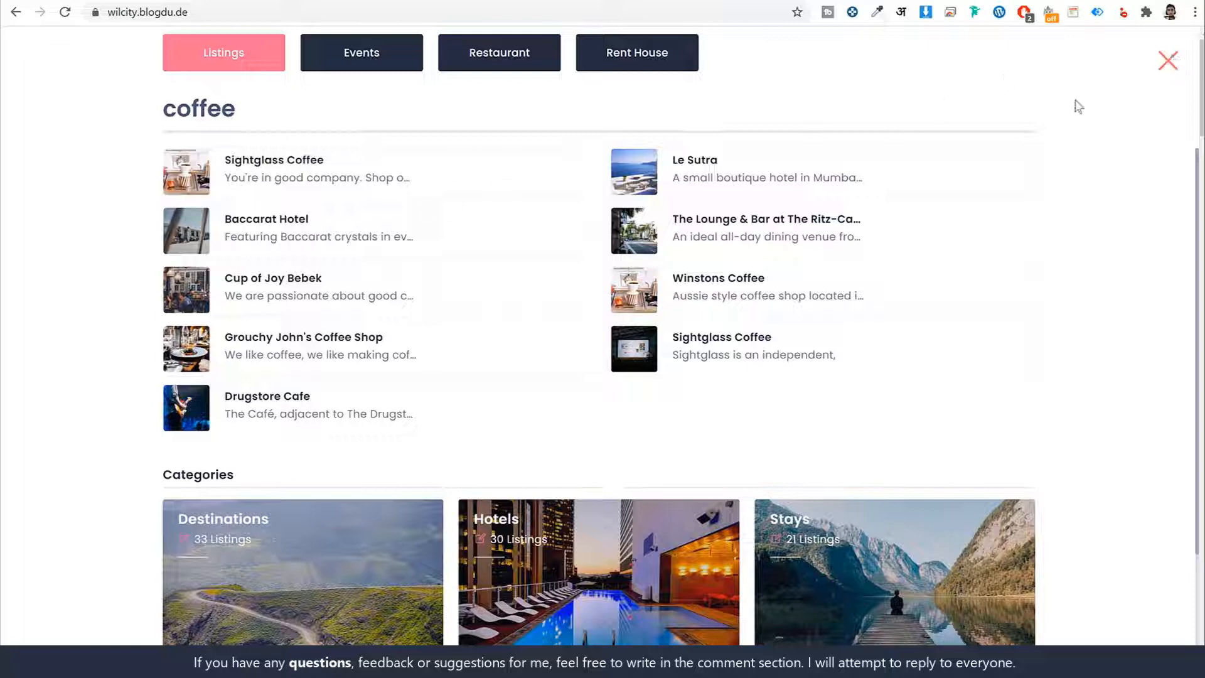
click(1172, 62)
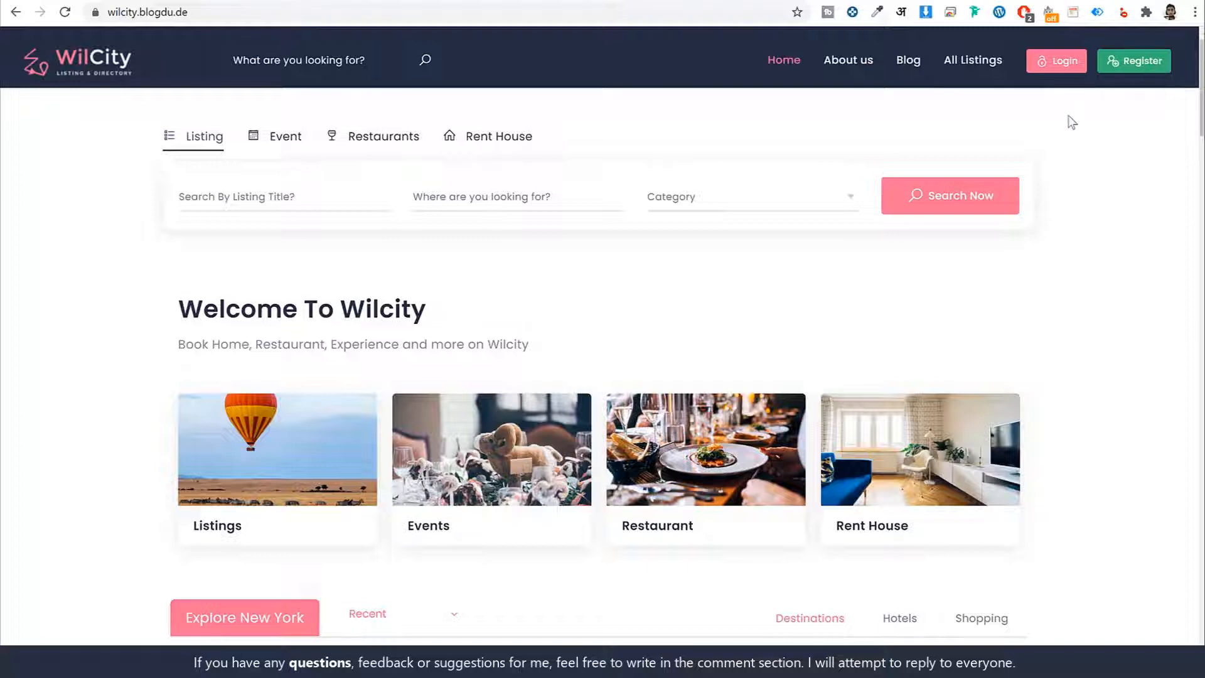
- Look at the registration form, return to the login form and log in with the prefilled account credentials
click(1060, 65)
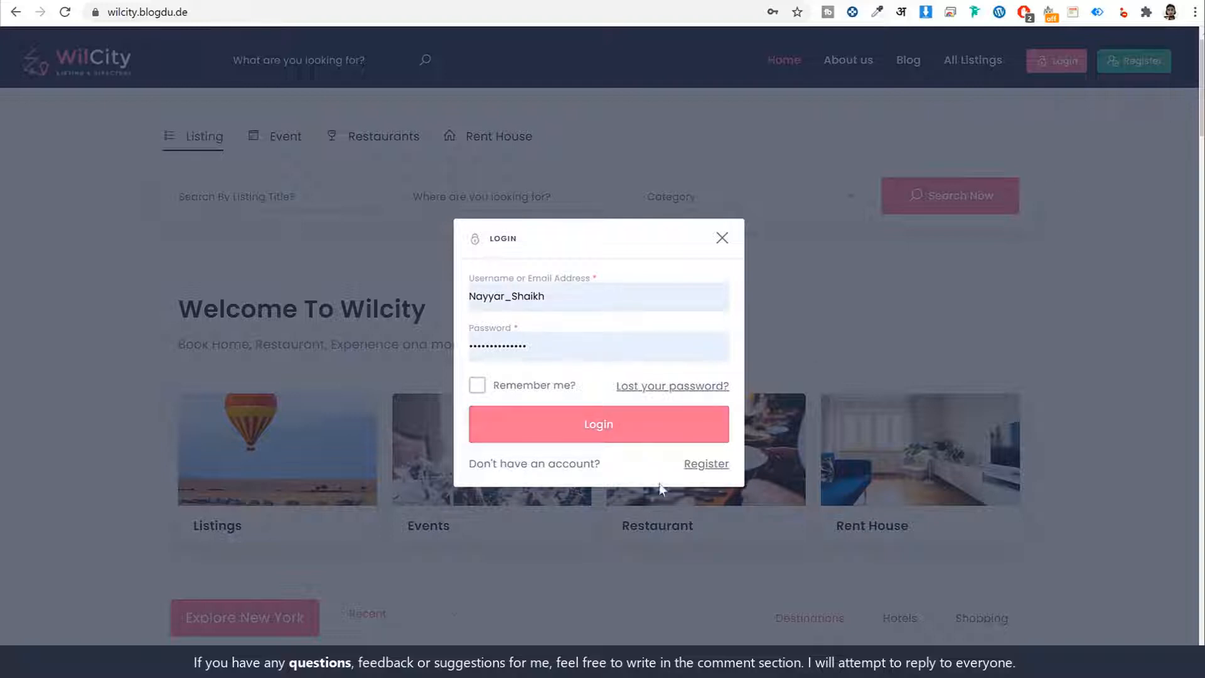
click(707, 464)
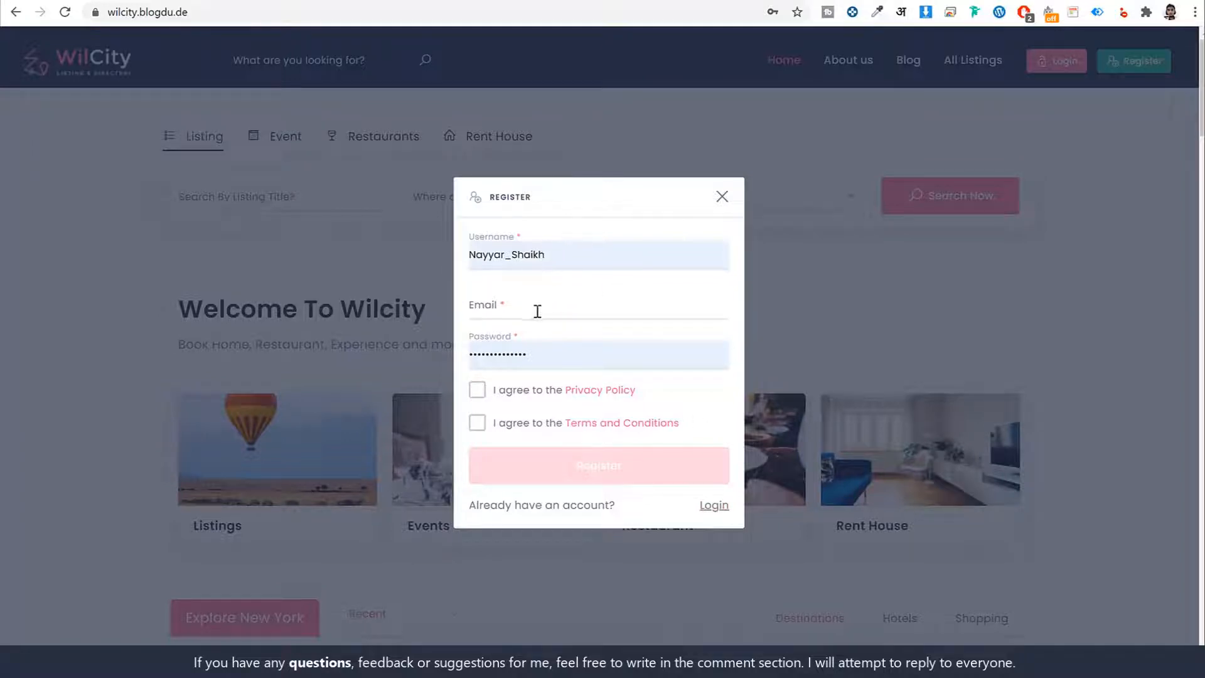
click(718, 510)
click(620, 432)
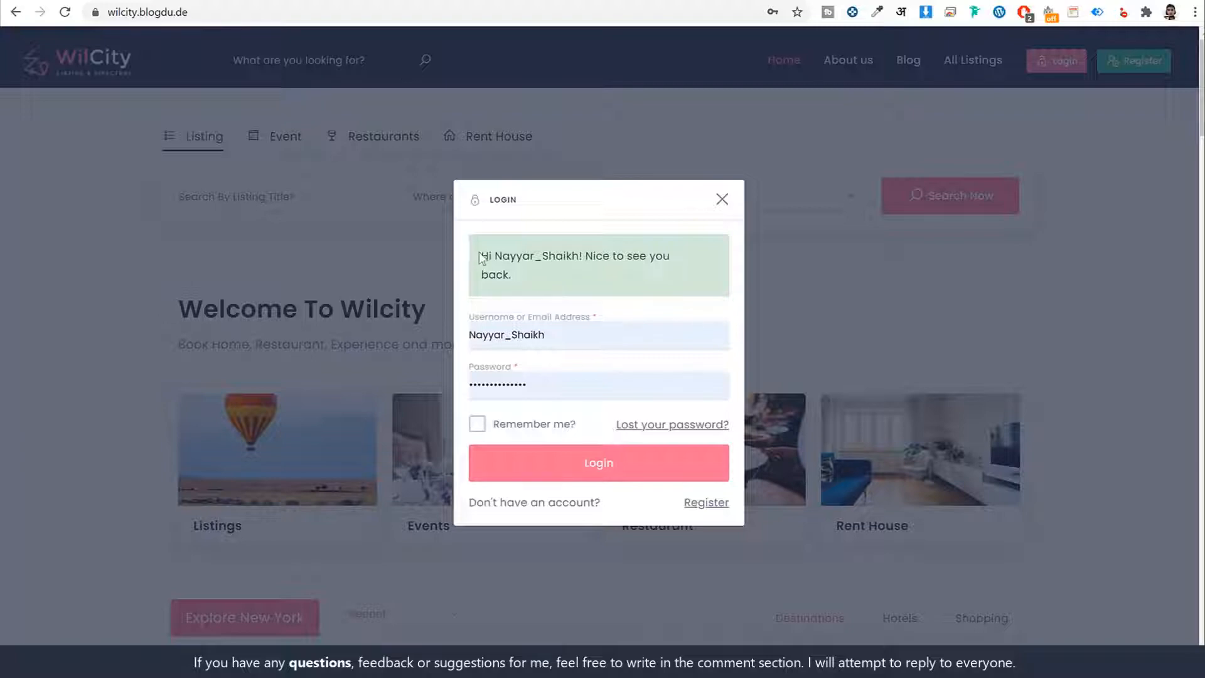
drag(481, 258, 522, 270)
click(522, 270)
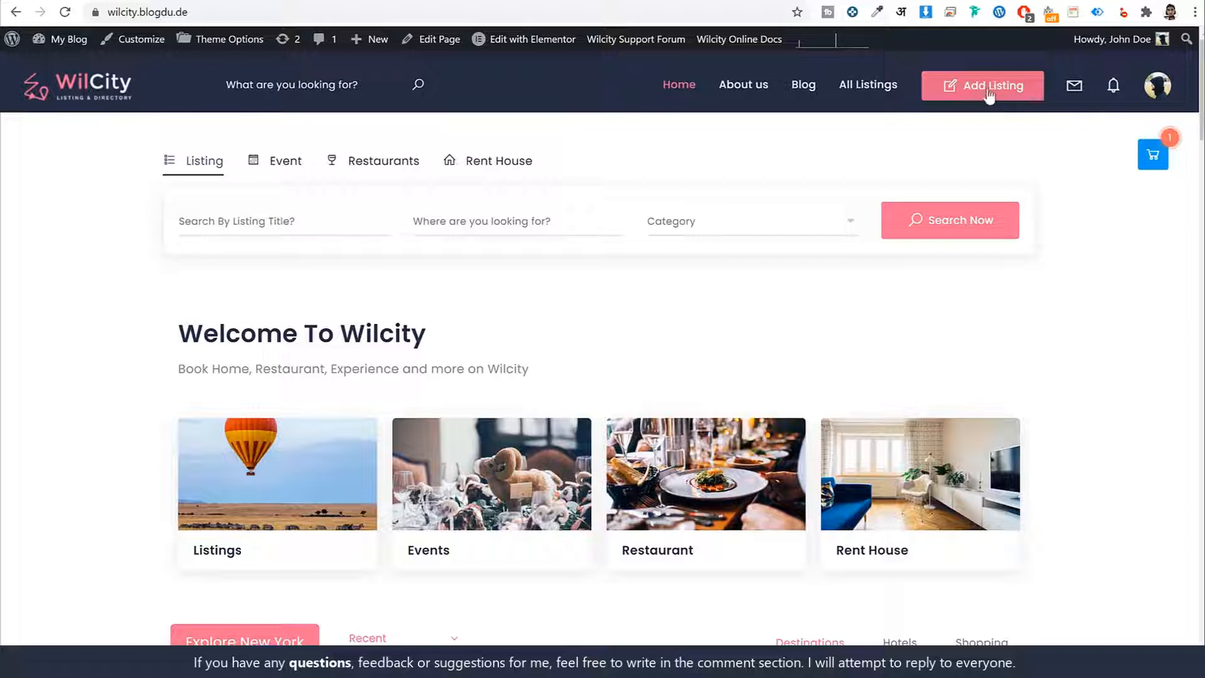
- Look through the options in the logged-in account's profile menu and close it
click(1144, 95)
scroll(1090, 269, down, 3)
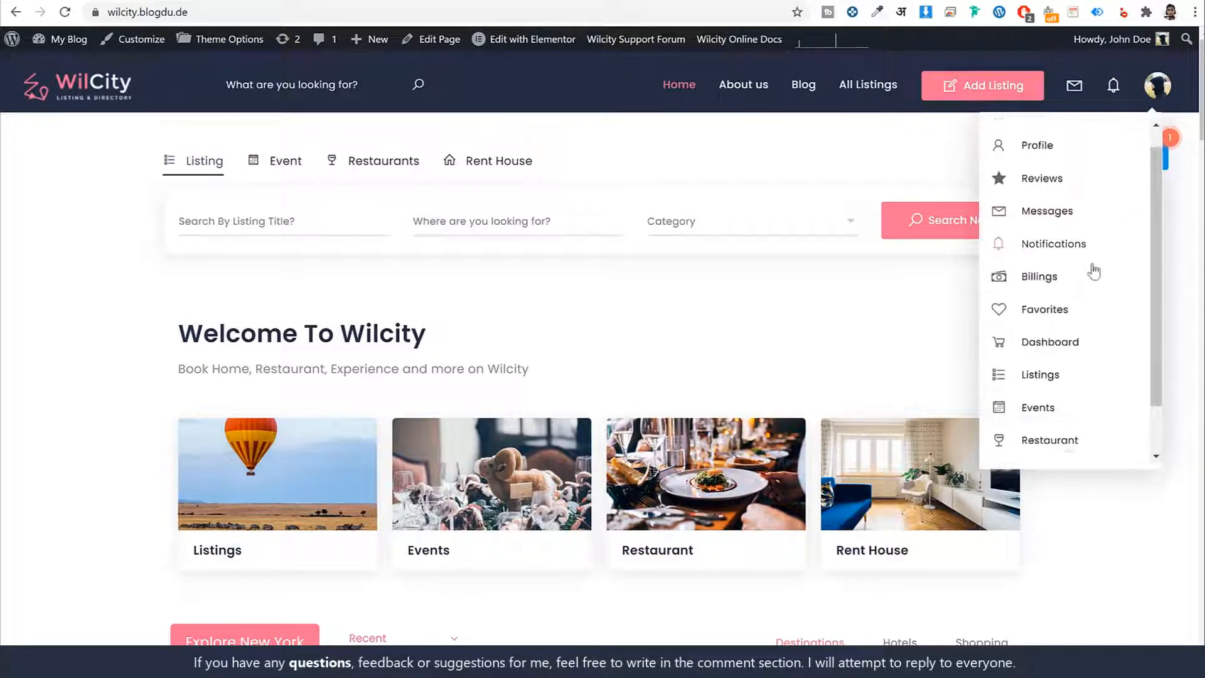
scroll(1097, 288, up, 3)
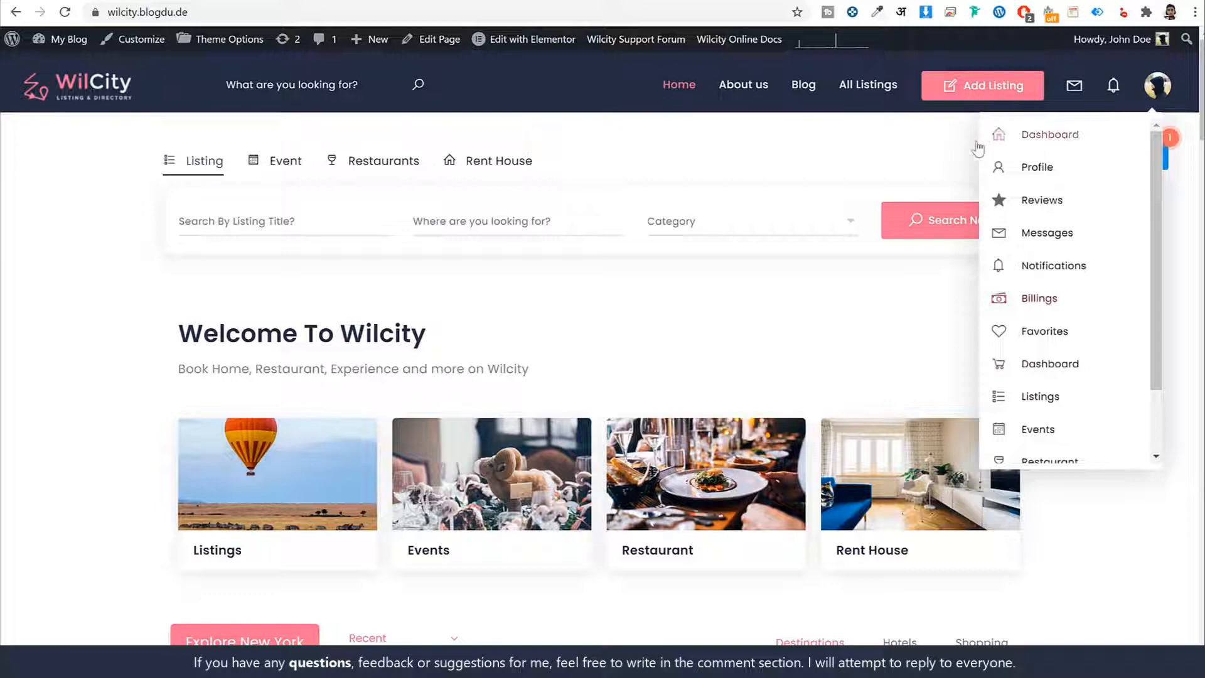
click(871, 150)
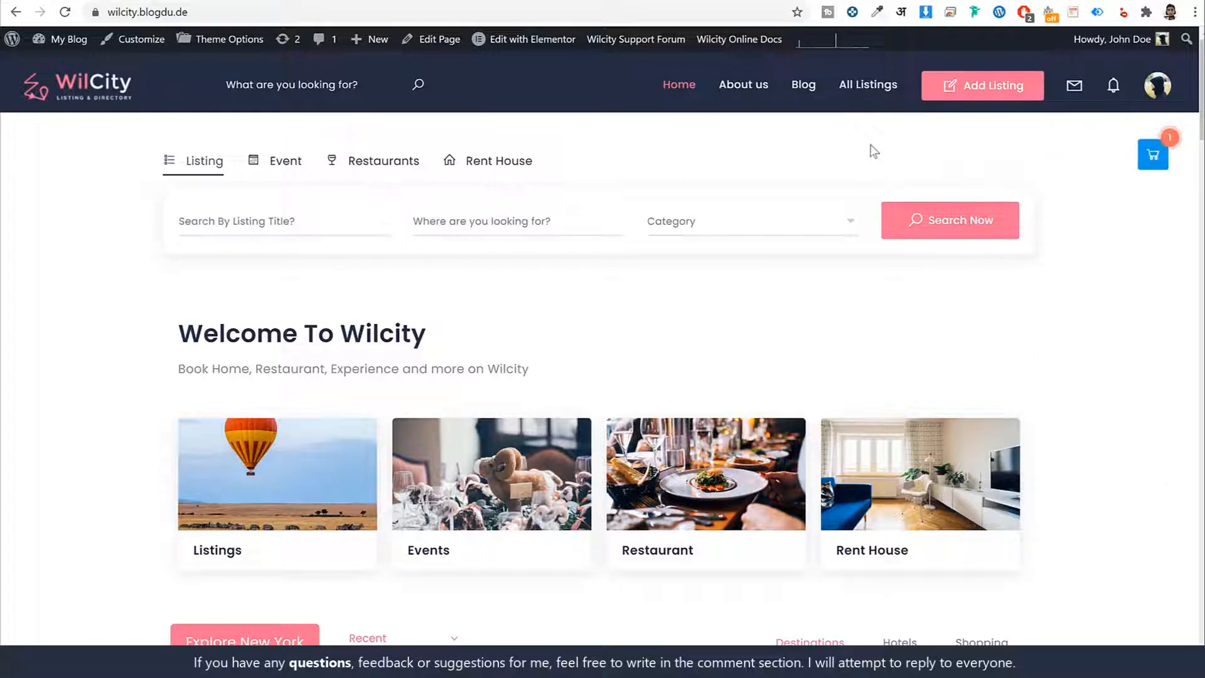
- Check the account's messages and notifications from the site header
click(1073, 88)
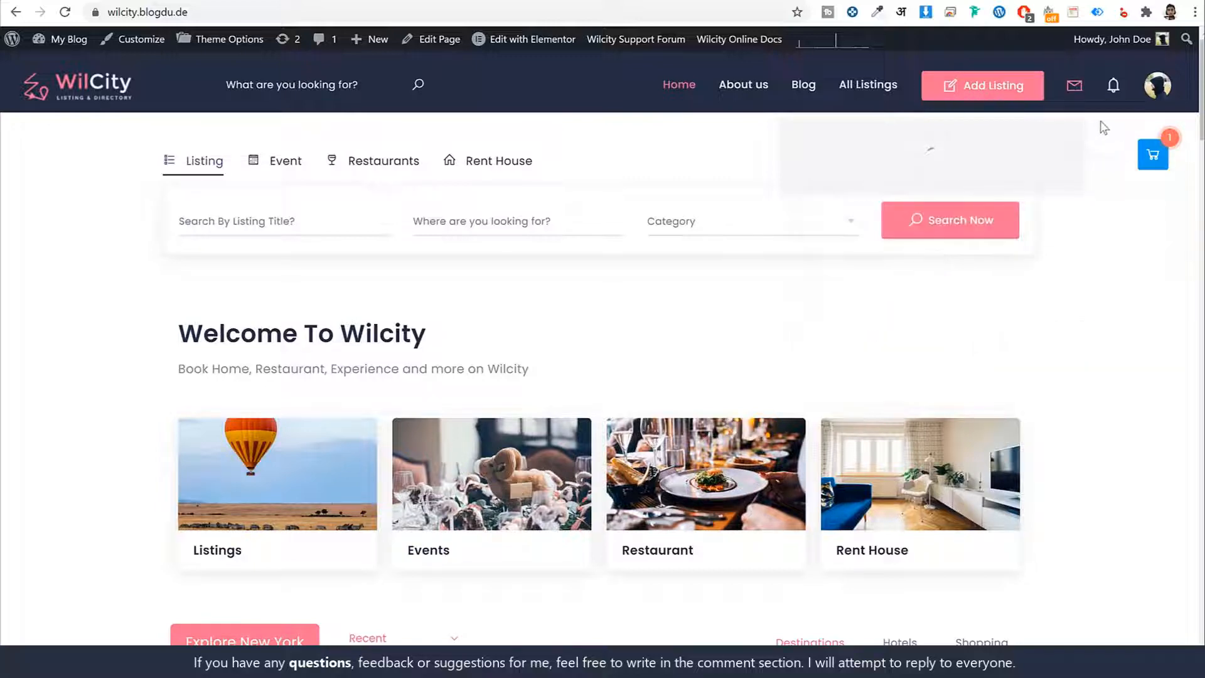
click(1118, 97)
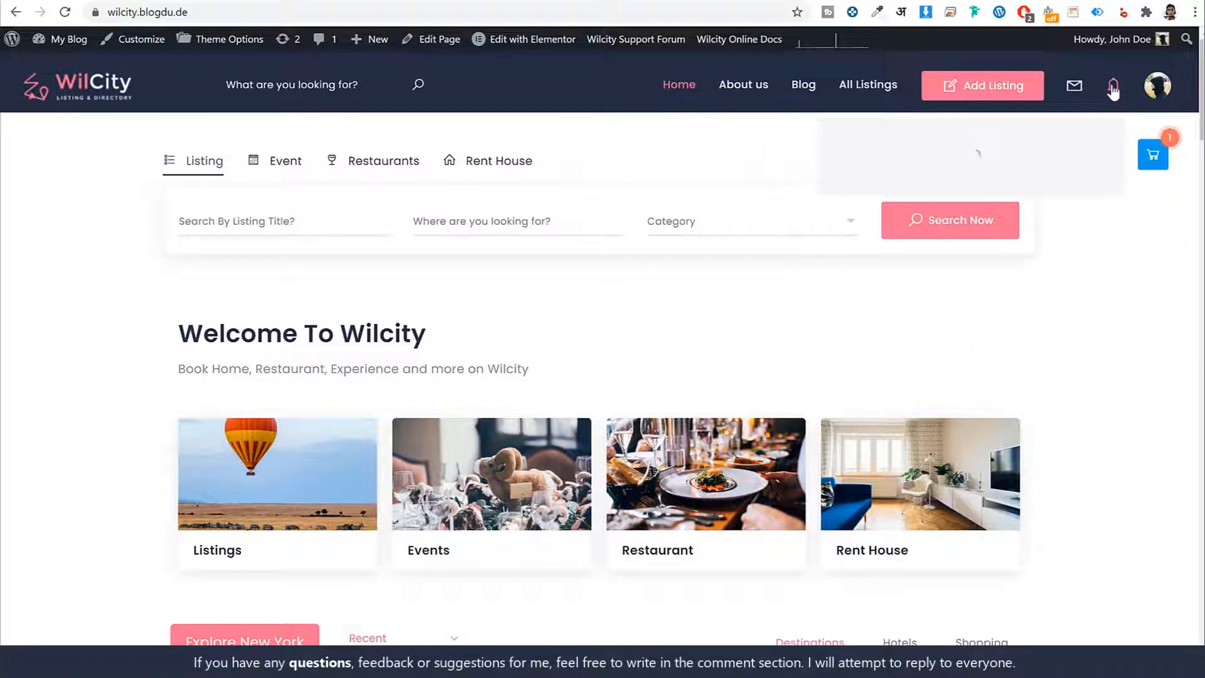
click(1113, 92)
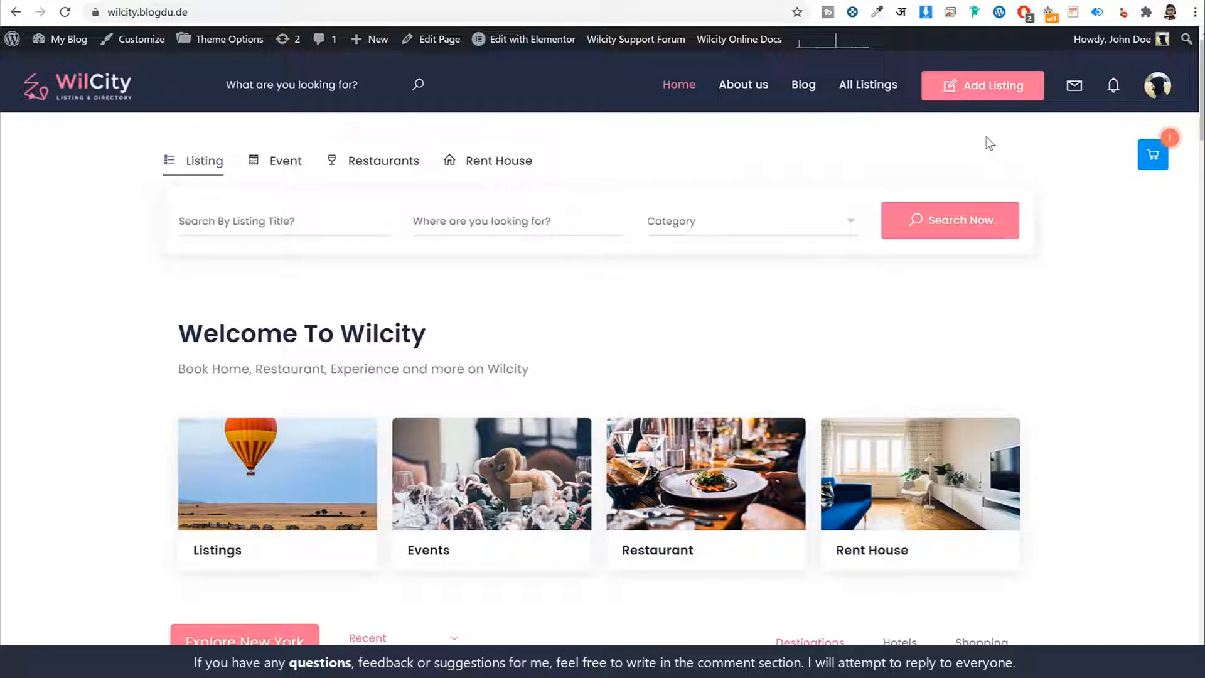
- Start adding a new entry of the Listing type and look over its pricing plans
click(990, 91)
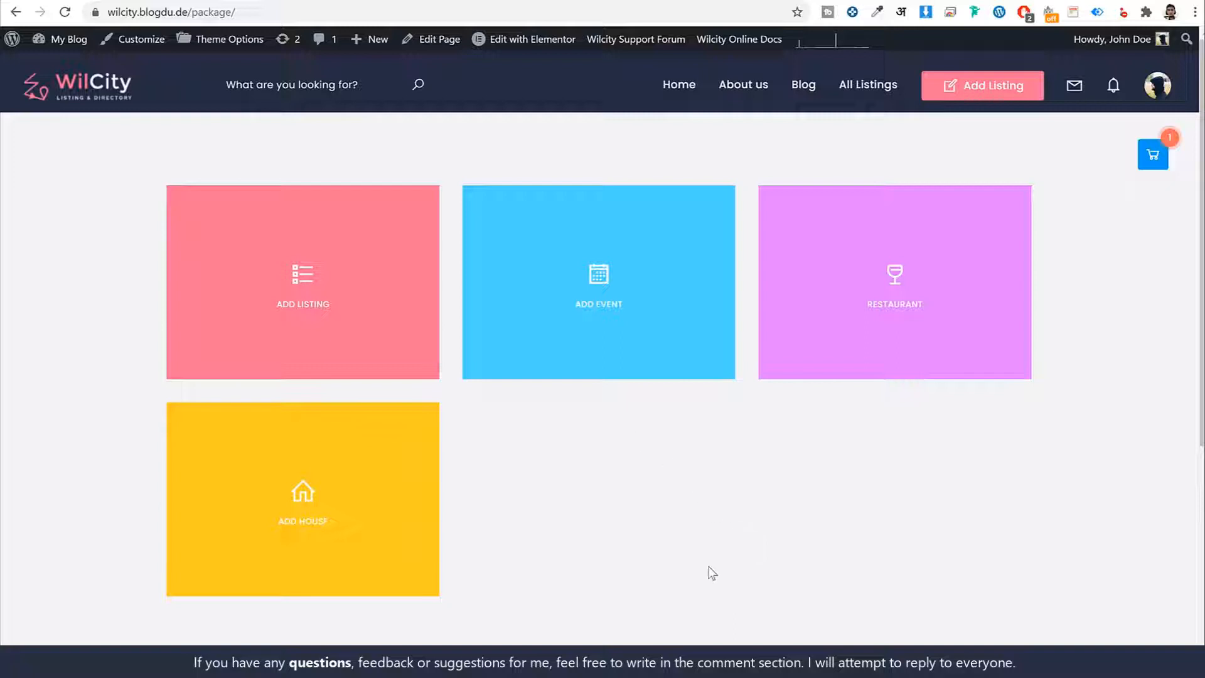
click(264, 292)
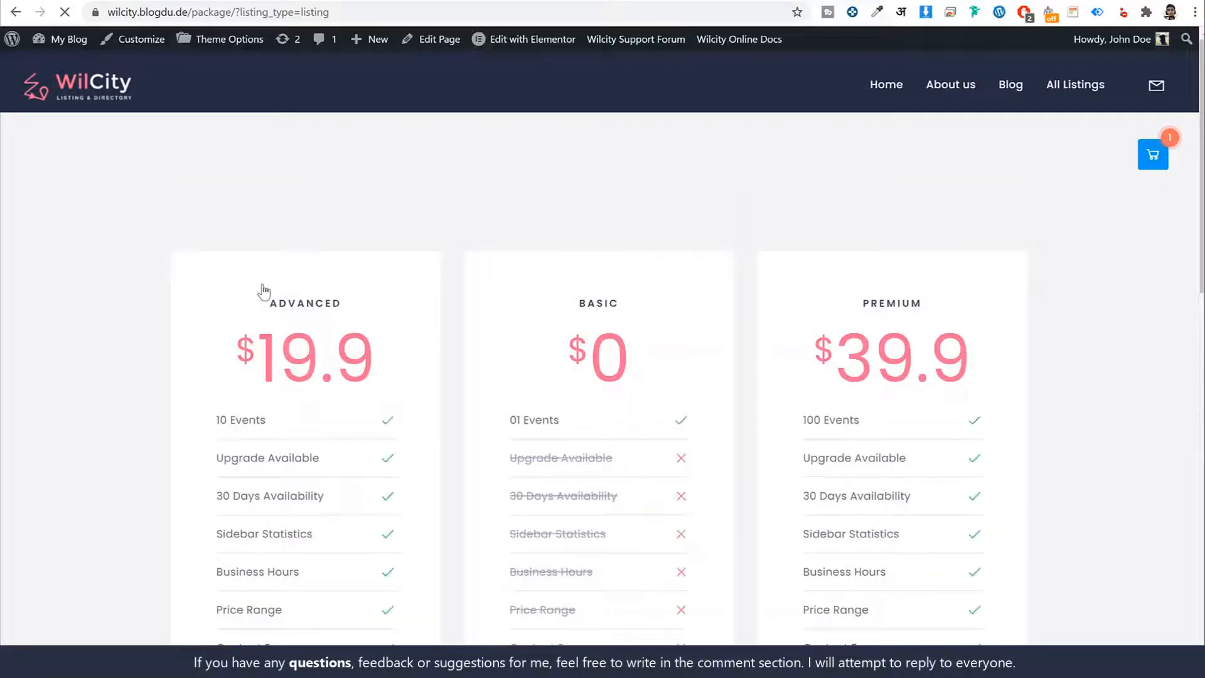
scroll(980, 352, down, 7)
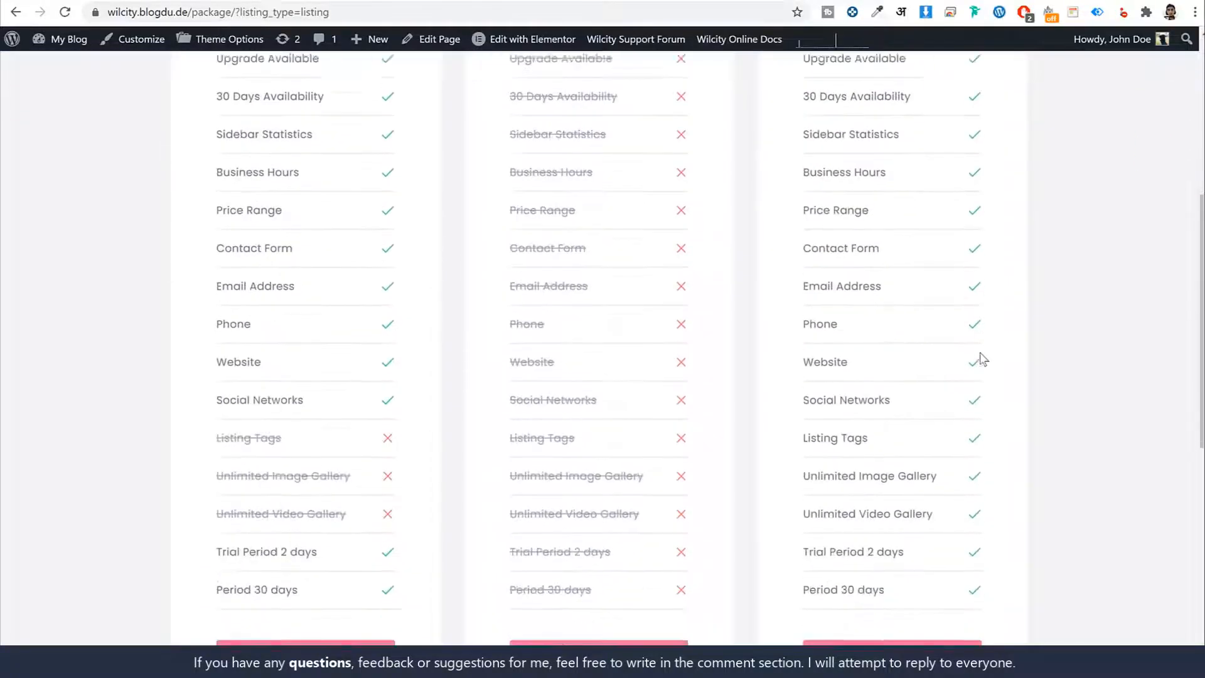
scroll(983, 359, up, 6)
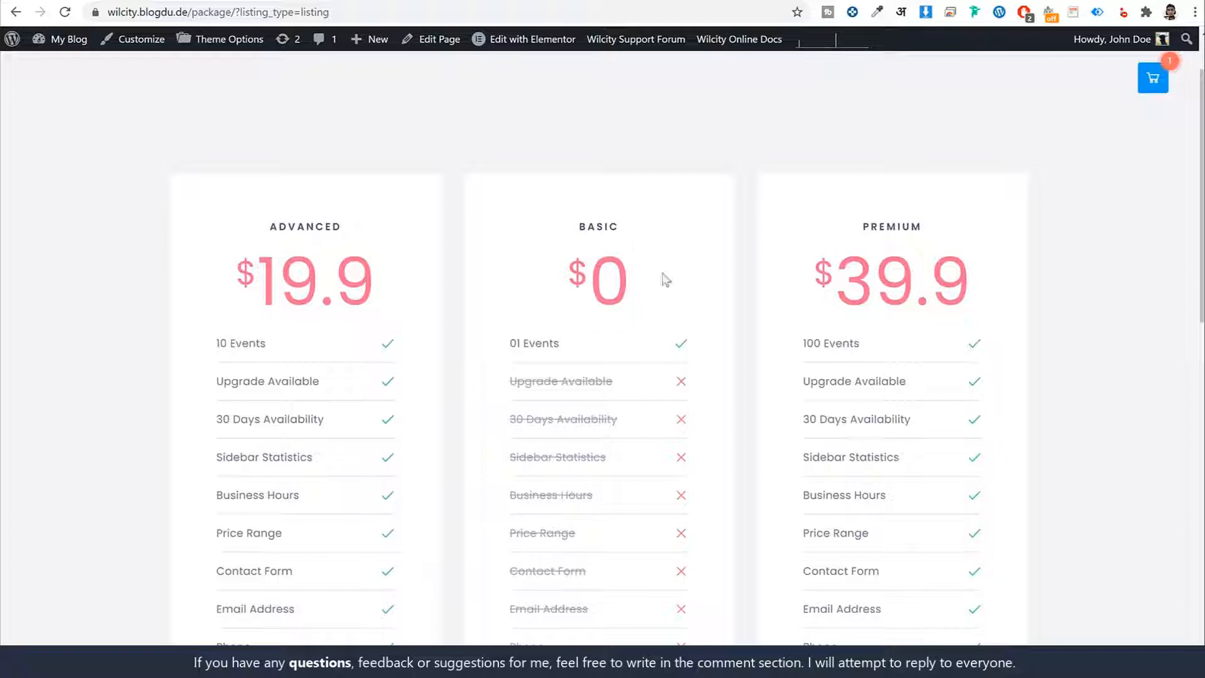
- Examine the price and the included and excluded features of the Basic plan
double_click(689, 282)
click(689, 282)
scroll(613, 291, down, 2)
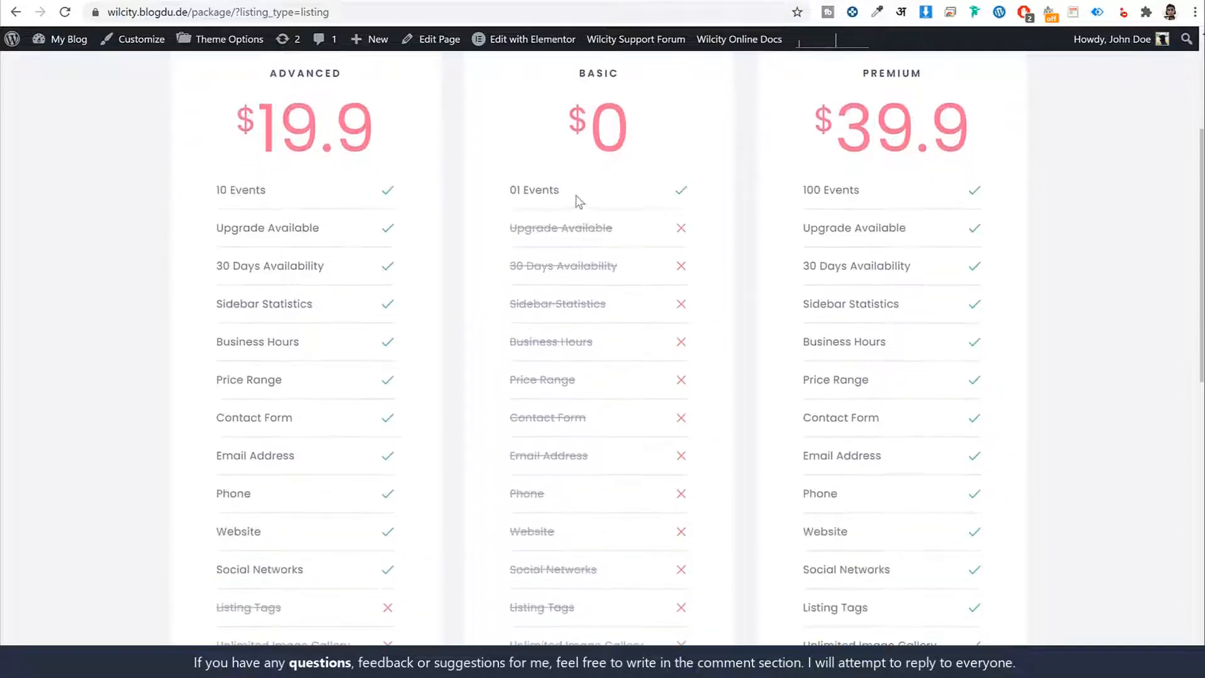
triple_click(575, 195)
scroll(599, 271, down, 3)
drag(536, 150, 676, 485)
click(677, 485)
drag(578, 380, 508, 380)
click(580, 388)
scroll(619, 436, up, 5)
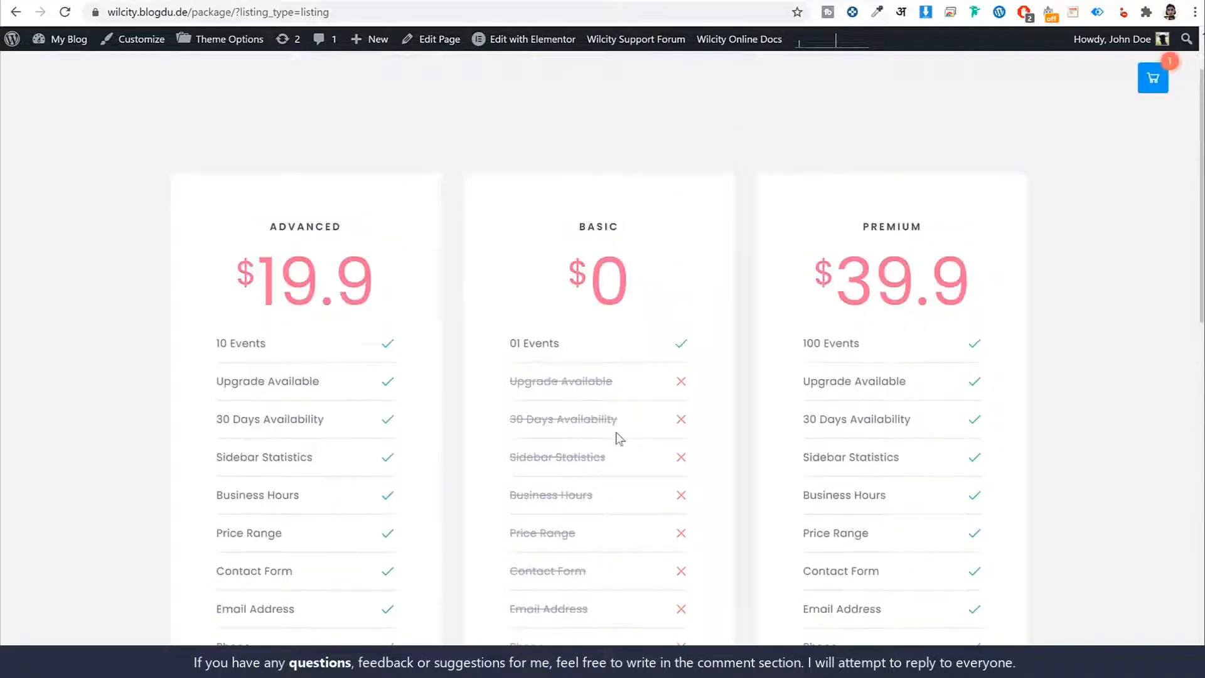
scroll(347, 360, down, 7)
scroll(349, 342, up, 8)
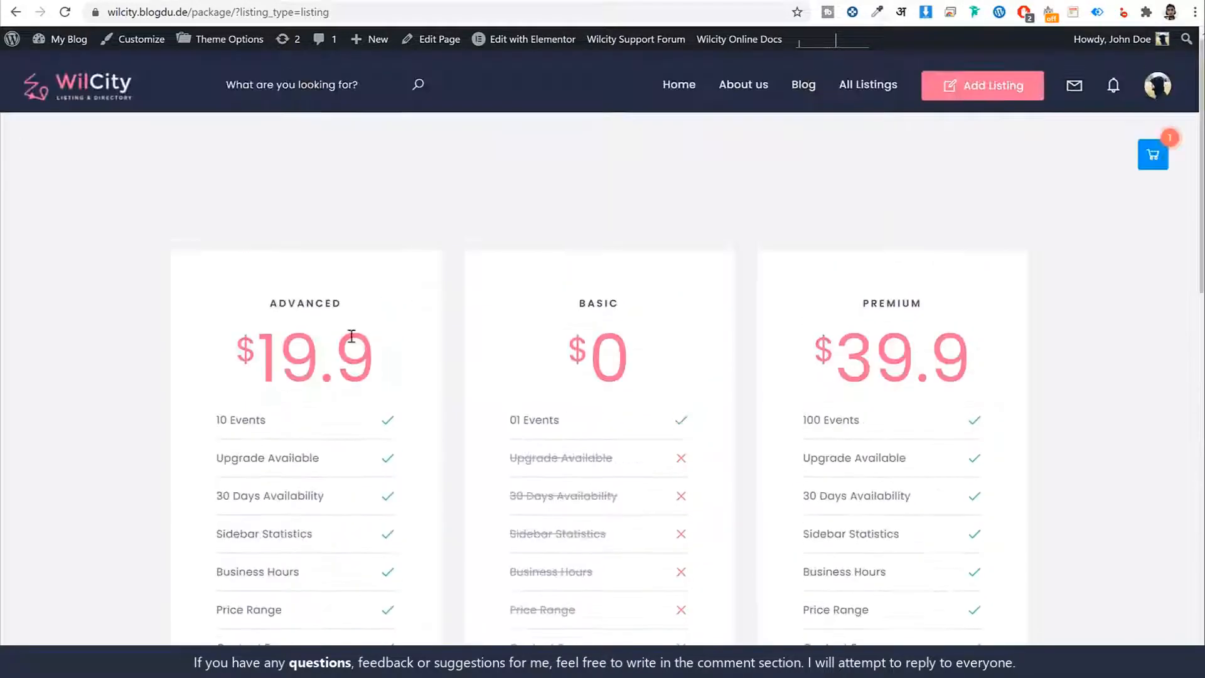
- Examine the features included in and excluded from the Advanced plan
drag(350, 303, 269, 303)
scroll(362, 339, down, 8)
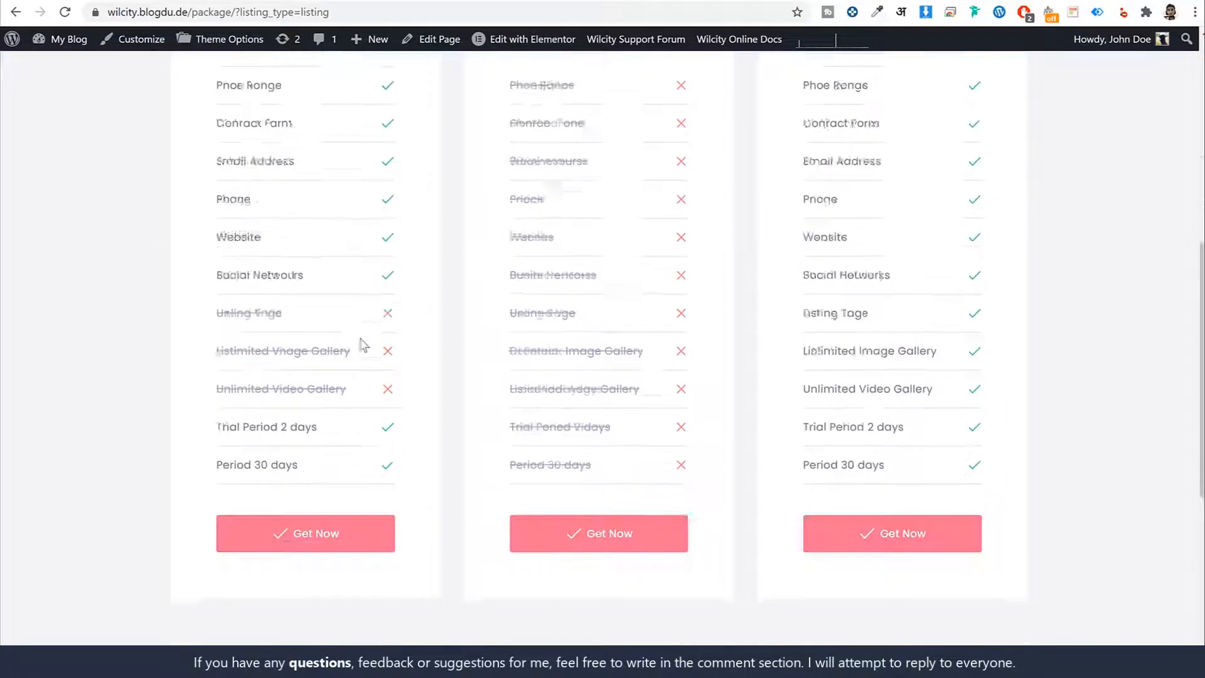
drag(227, 221, 344, 300)
click(344, 301)
scroll(320, 352, up, 8)
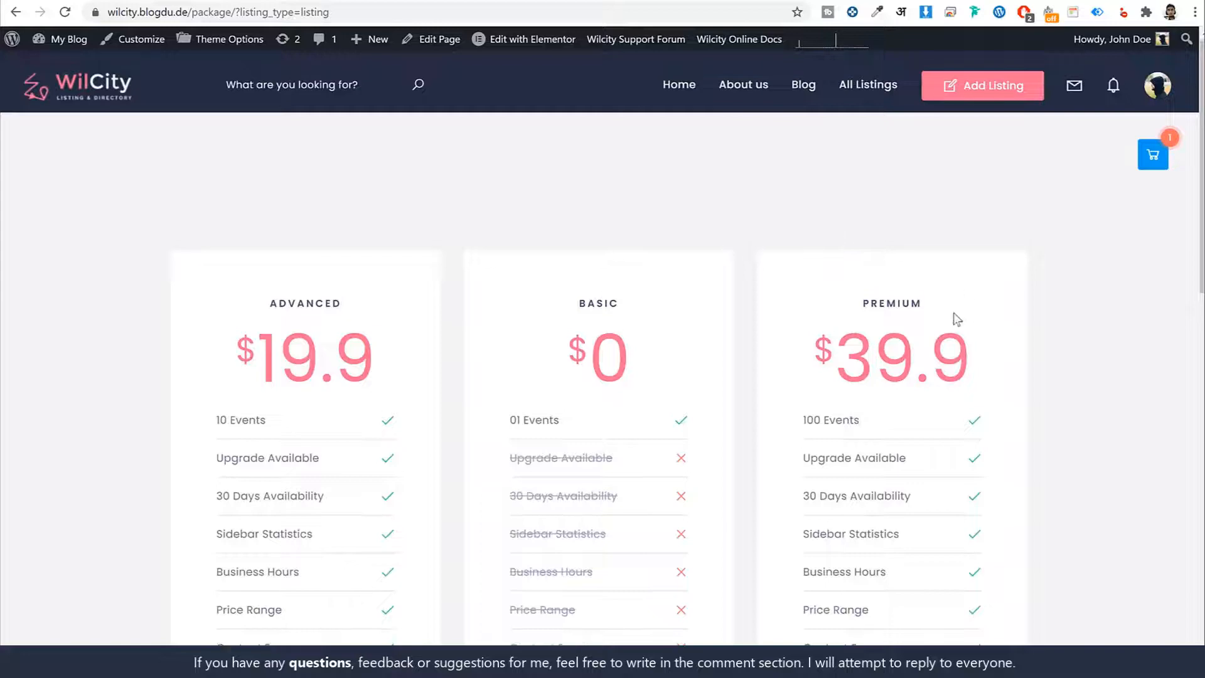
- Review the Premium plan's features and choose that plan for the new listing
drag(954, 312, 886, 290)
scroll(890, 301, down, 3)
scroll(890, 303, down, 5)
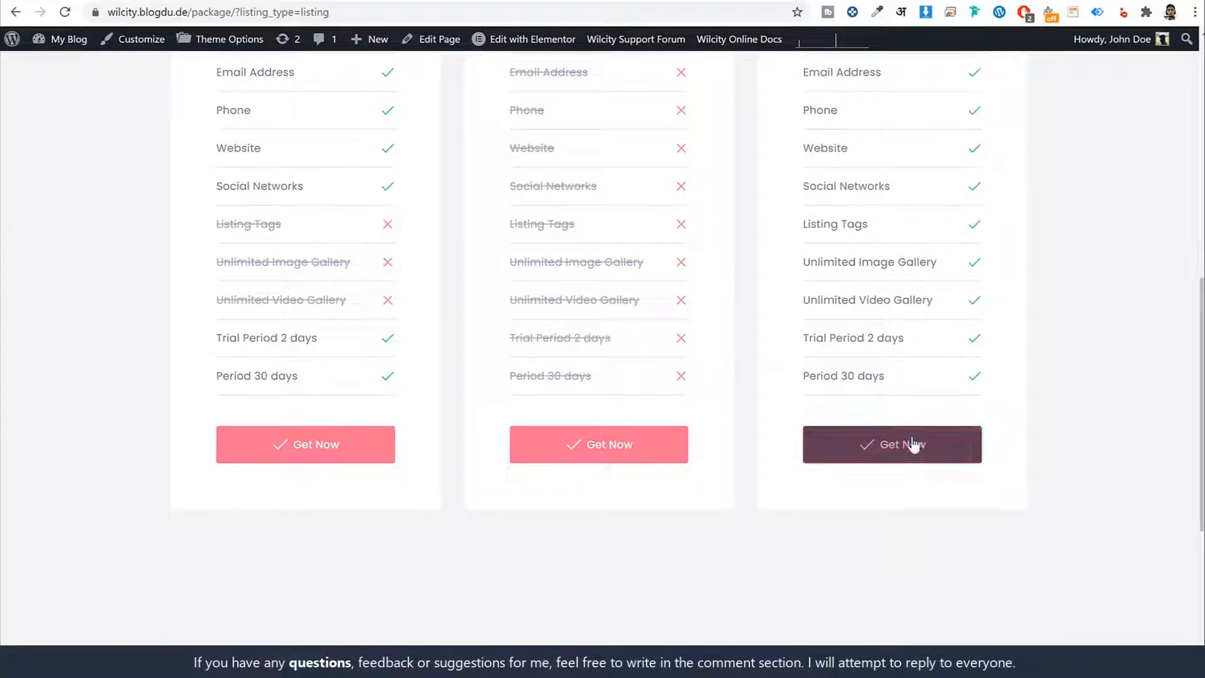
click(916, 447)
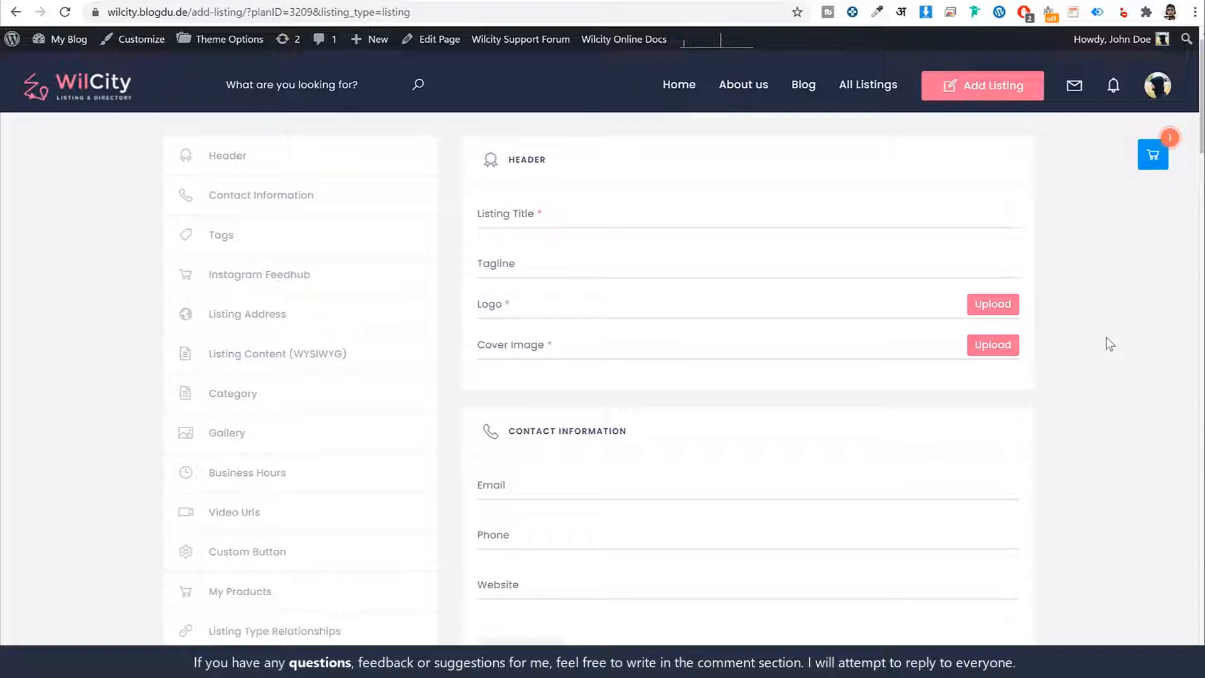
- Look over the add-listing form, view its Listing Address section, and return to the Header section
scroll(1110, 344, down, 10)
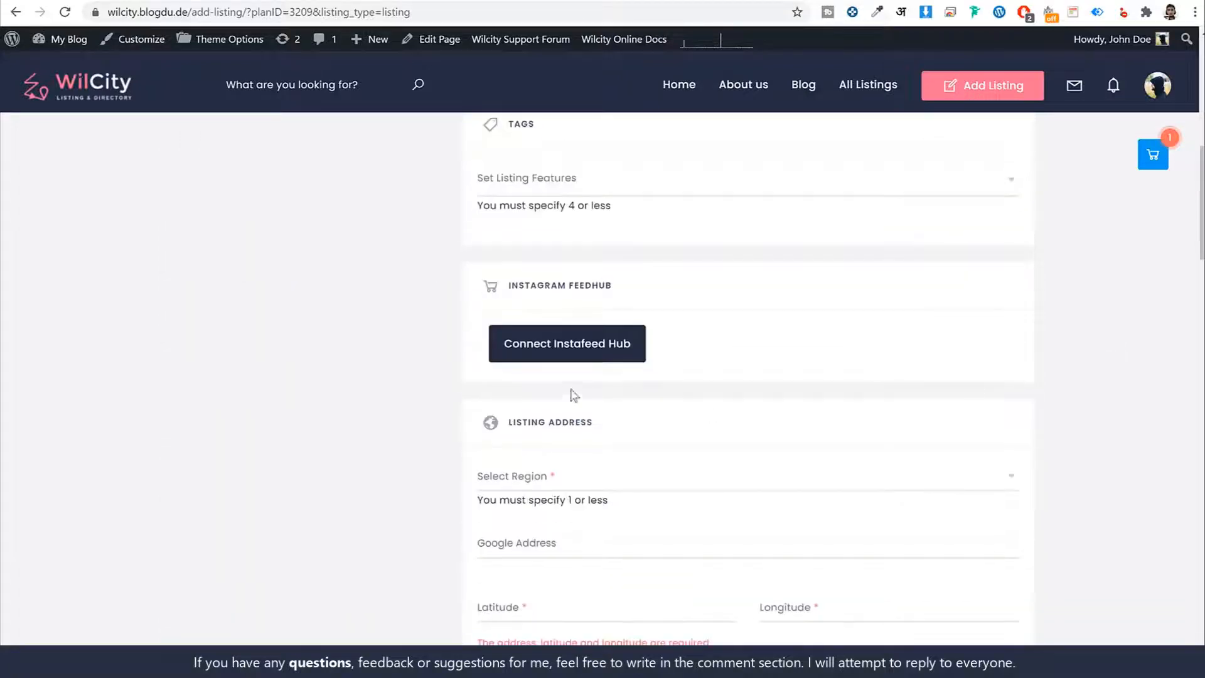
scroll(551, 473, up, 5)
scroll(551, 474, up, 4)
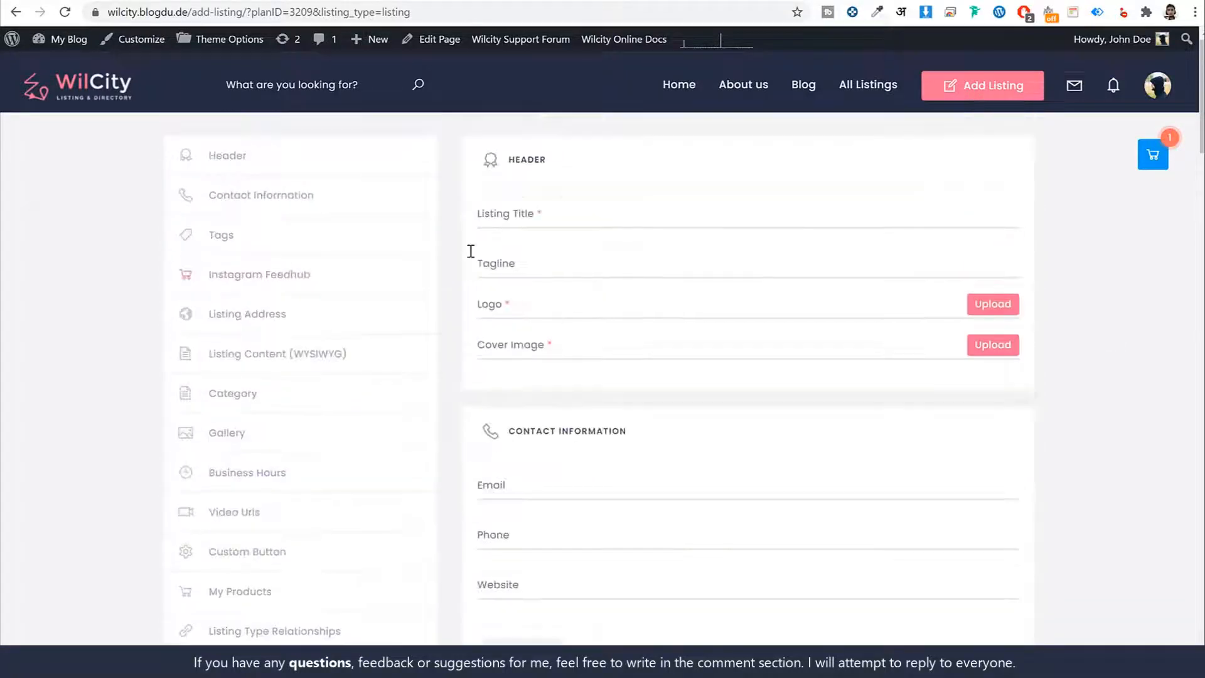
click(265, 312)
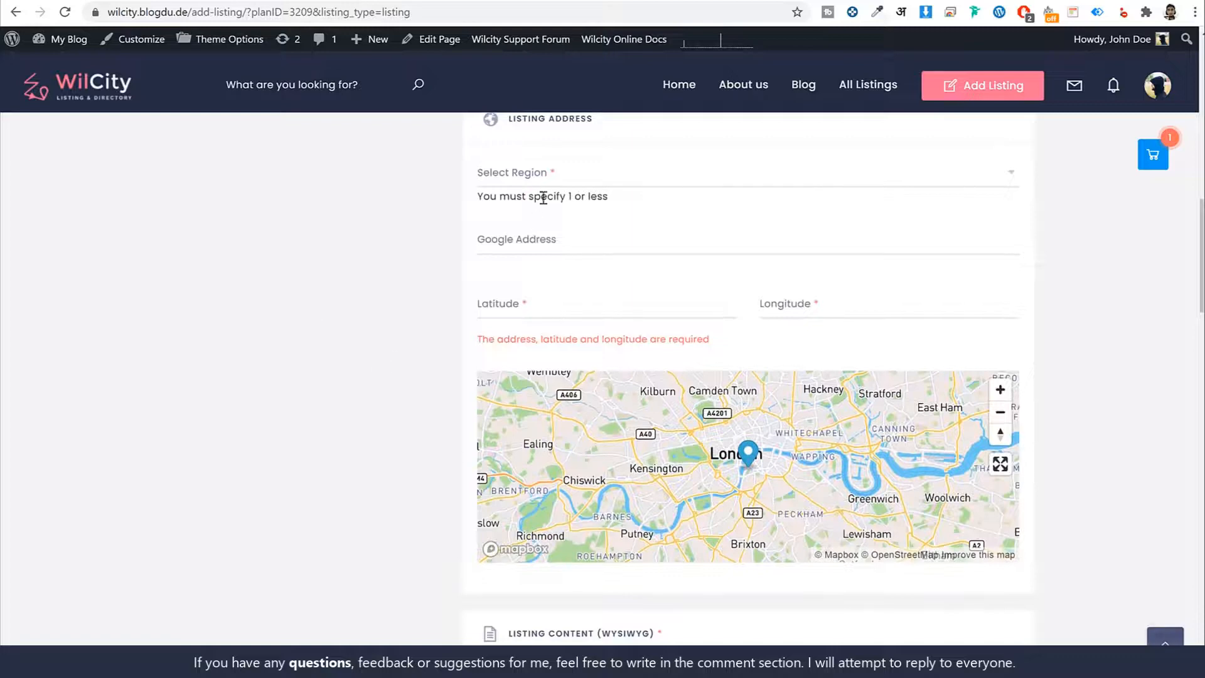
scroll(1026, 321, up, 10)
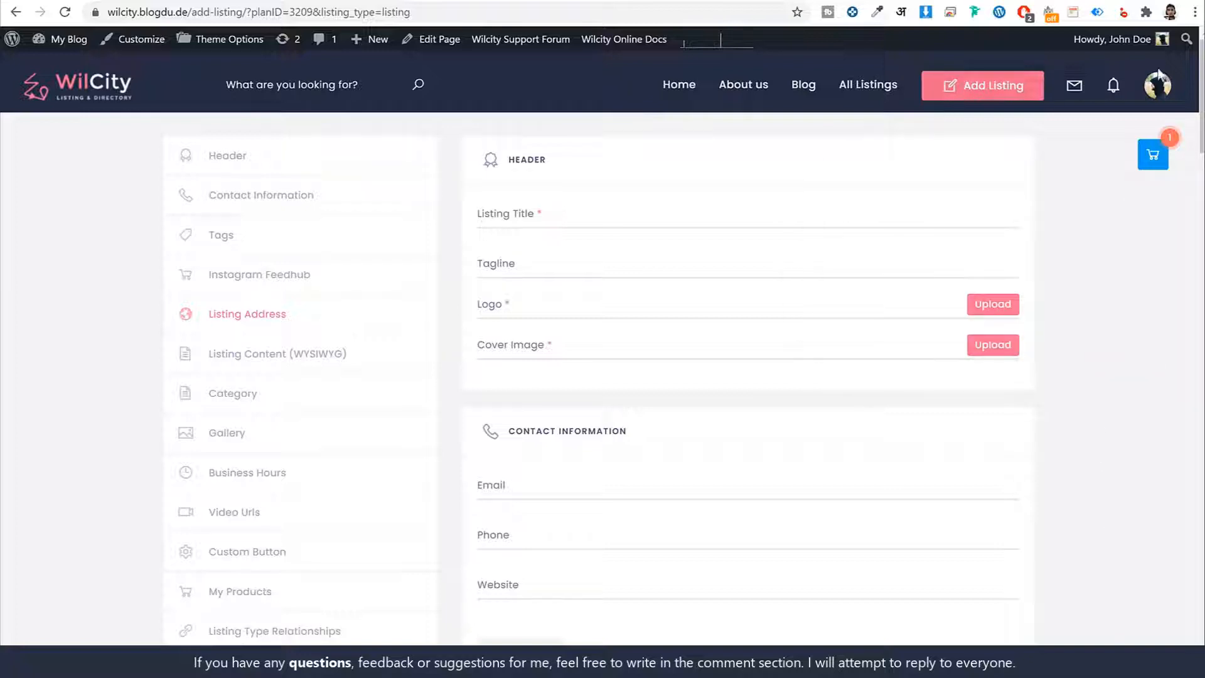
- Look through the account's available pages and open the main Dashboard page
click(1157, 93)
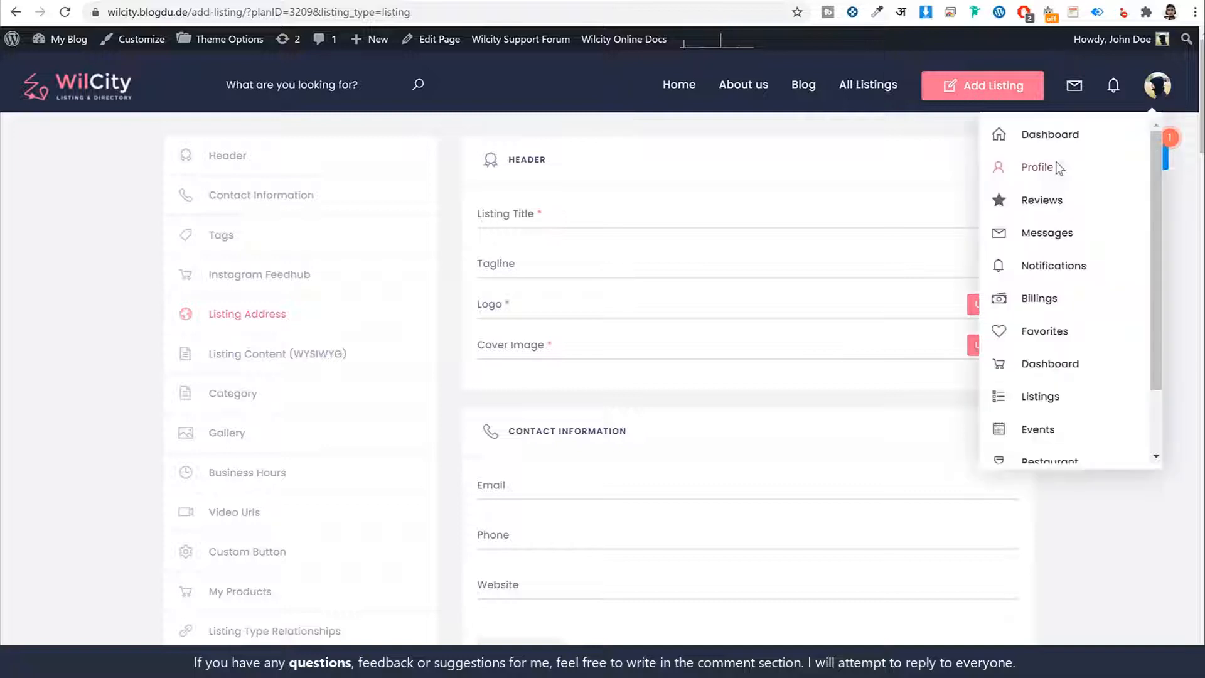
scroll(1061, 314, down, 2)
scroll(1063, 381, up, 2)
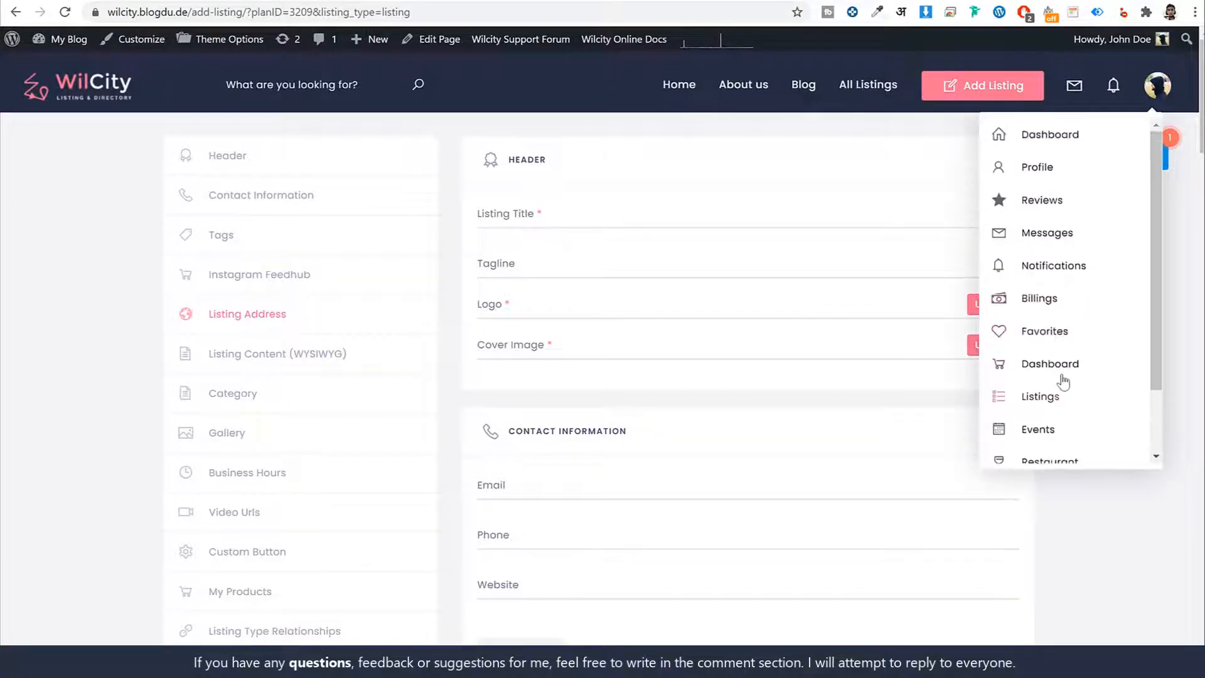
click(1040, 145)
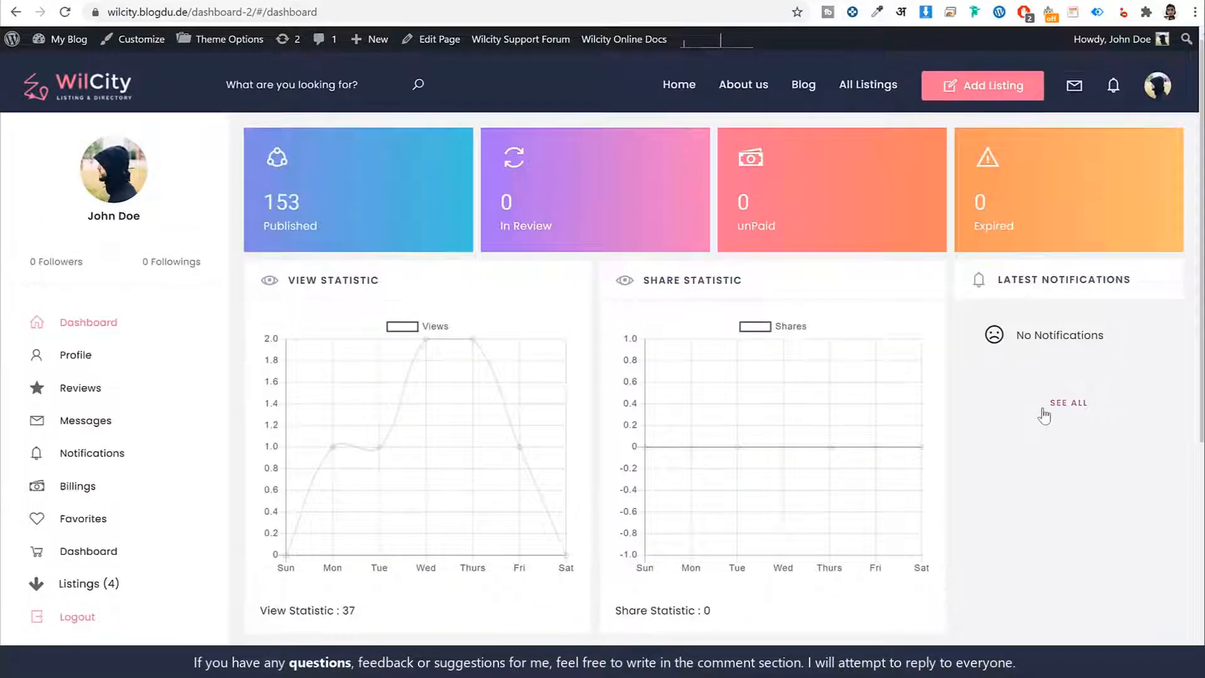
- Look over the account dashboard and examine its Published, In Review, unPaid and Expired listing counters
scroll(1042, 414, down, 5)
scroll(1043, 445, up, 5)
scroll(959, 462, down, 5)
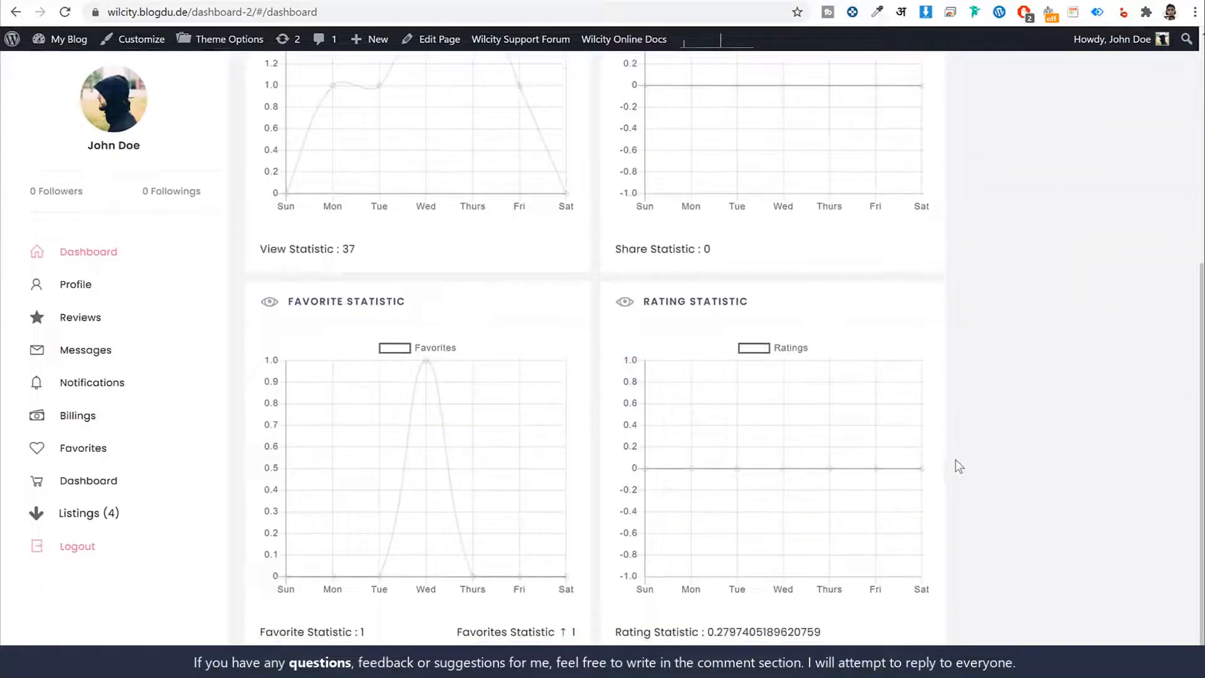
scroll(955, 459, up, 5)
drag(321, 227, 250, 198)
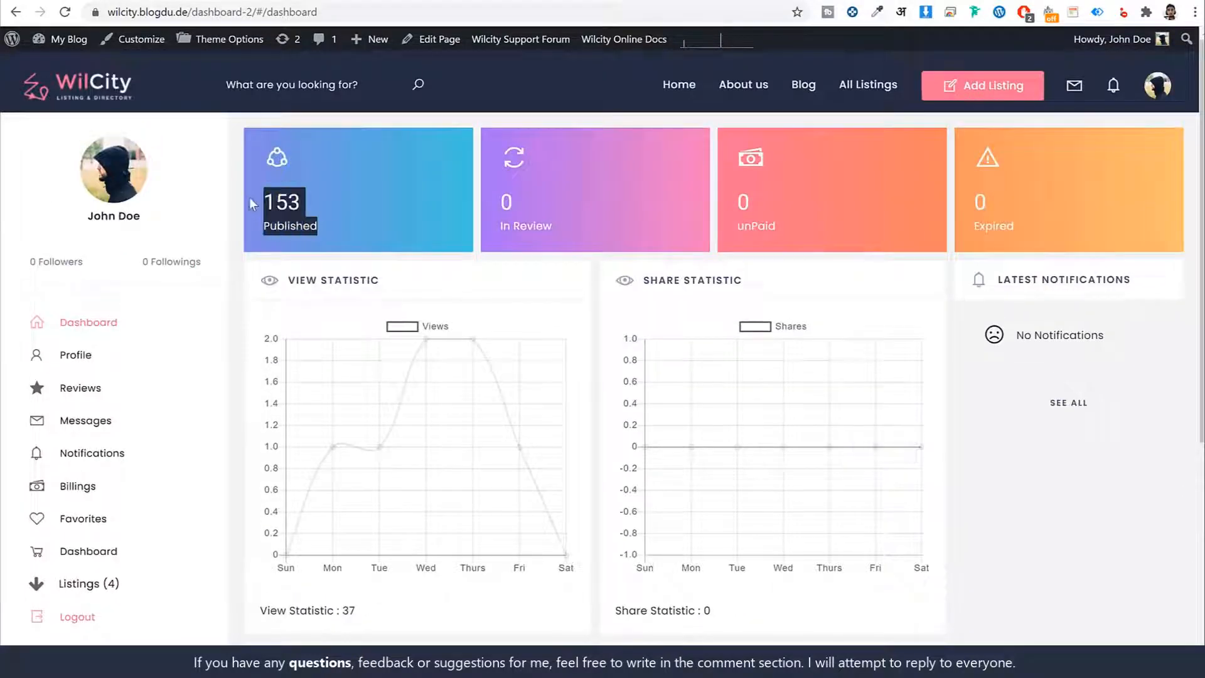
click(308, 210)
drag(319, 227, 260, 199)
drag(506, 201, 564, 228)
click(778, 225)
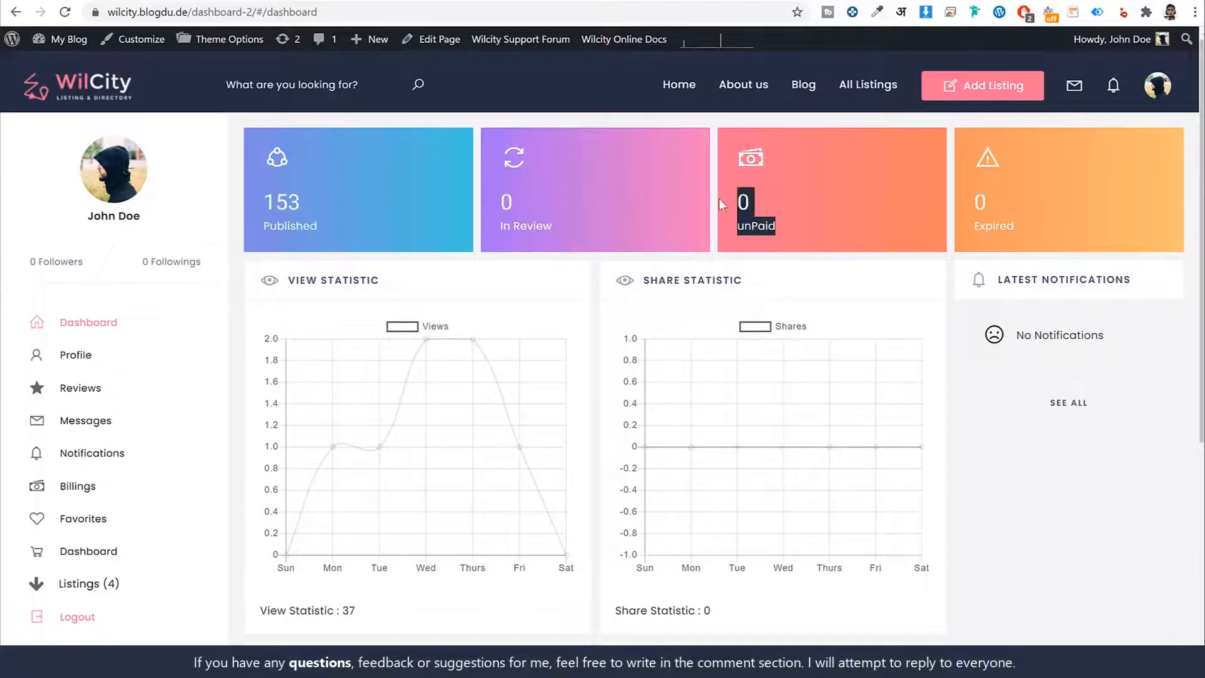
click(996, 198)
- Review the dashboard's View, Share, Favorite and Rating statistic charts and its latest notifications
scroll(390, 225, down, 2)
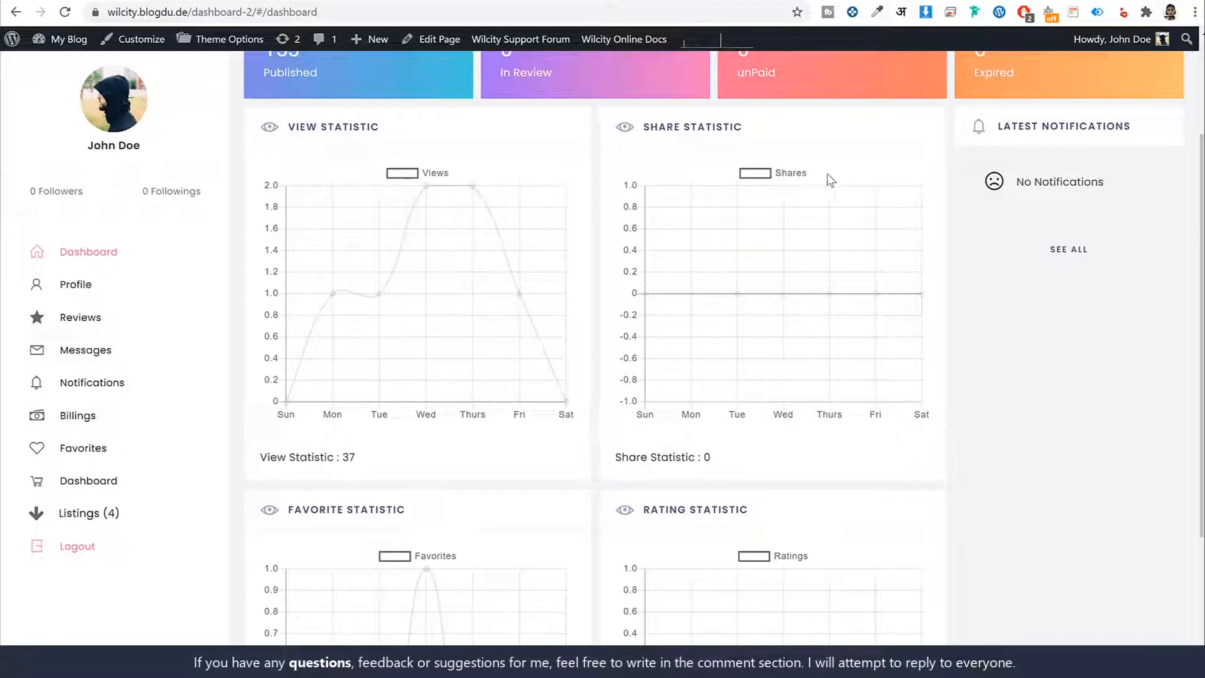
scroll(529, 336, down, 3)
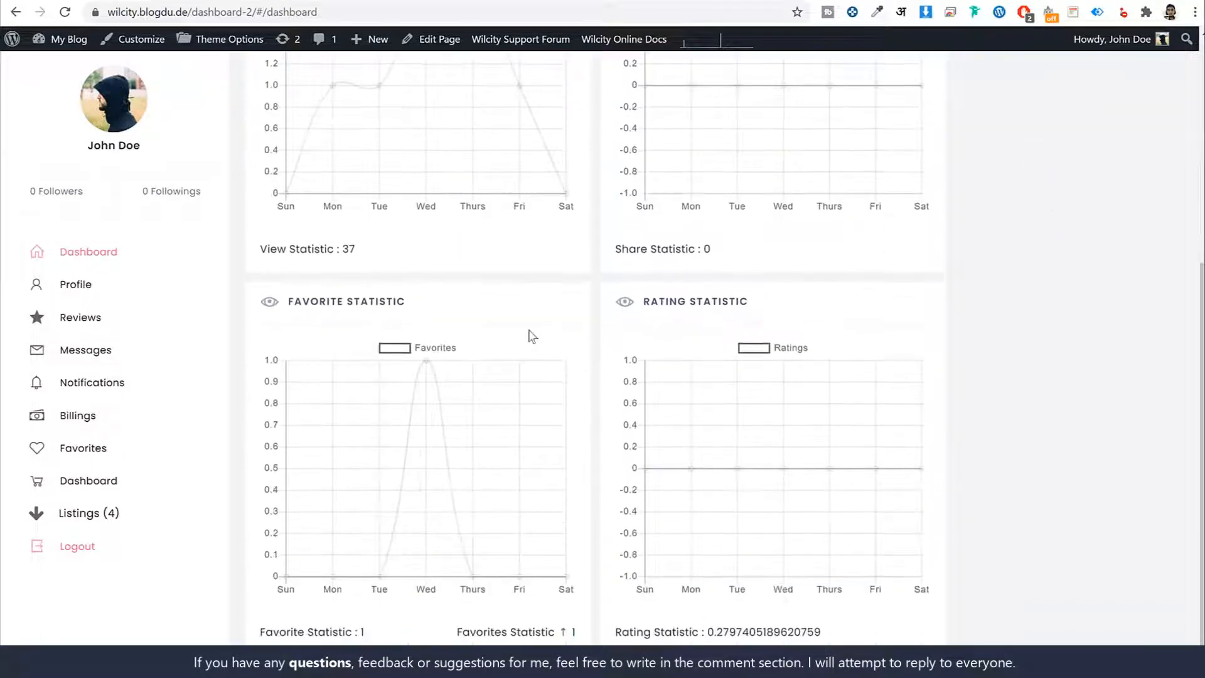
scroll(979, 354, up, 3)
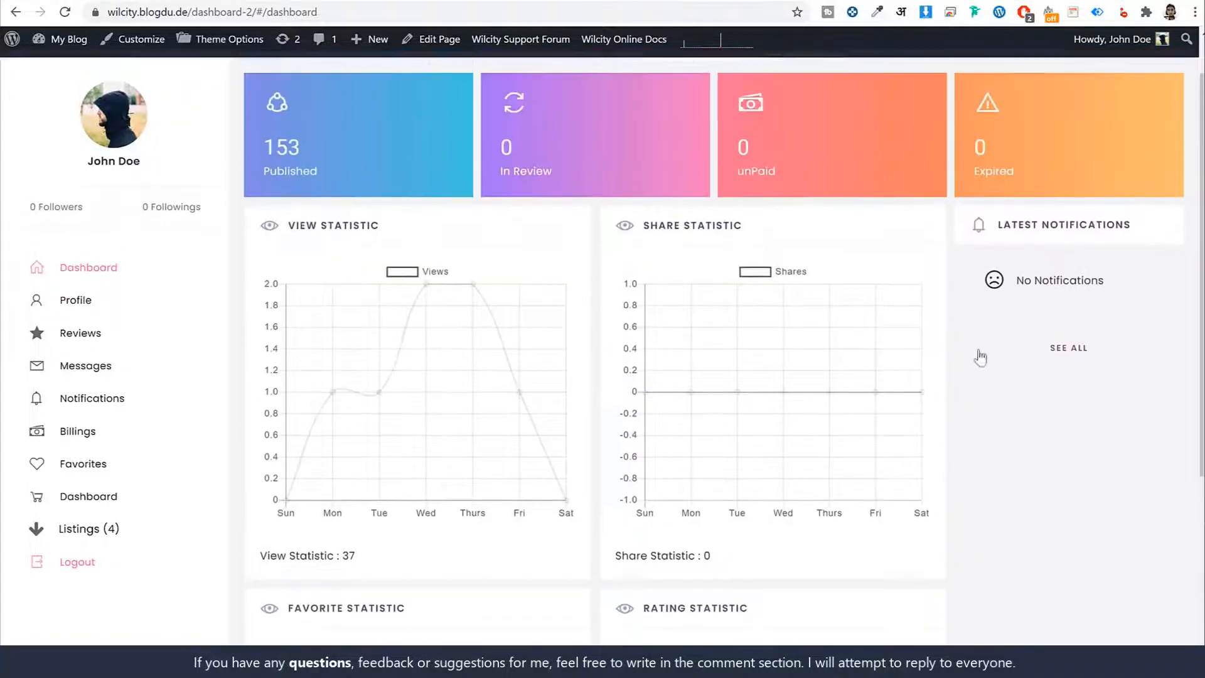
scroll(490, 425, down, 3)
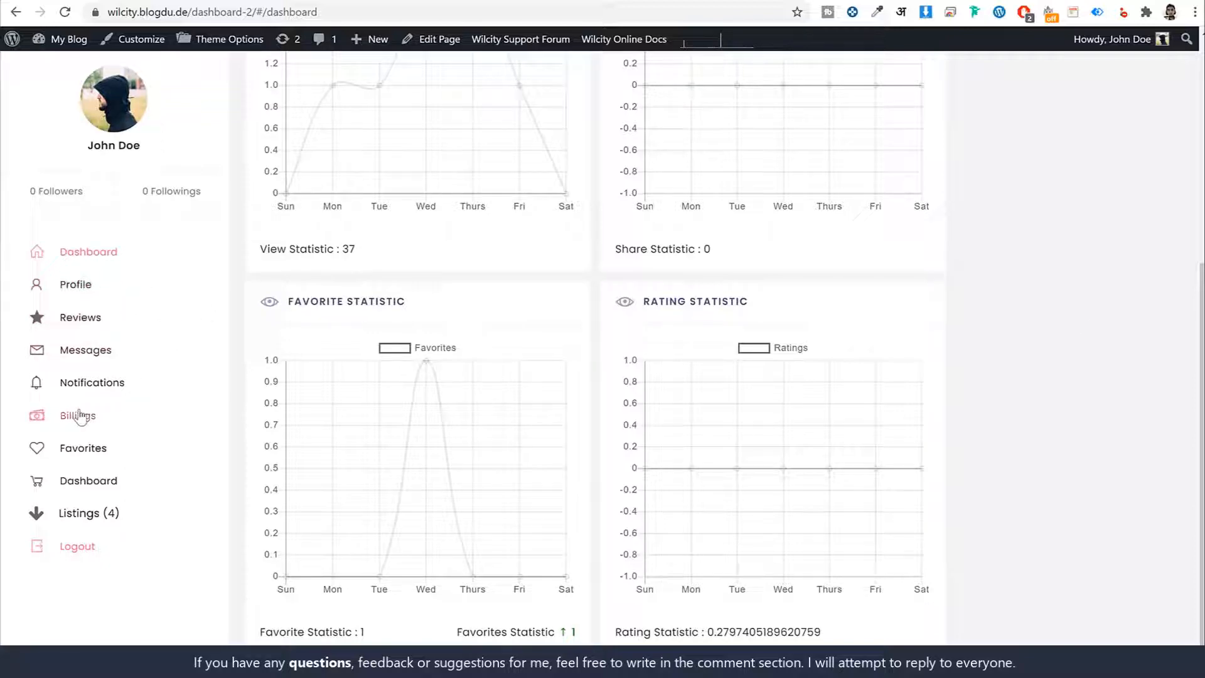
- Expand the dashboard's Listings group to view its listing types, and return to the site's home page
click(110, 512)
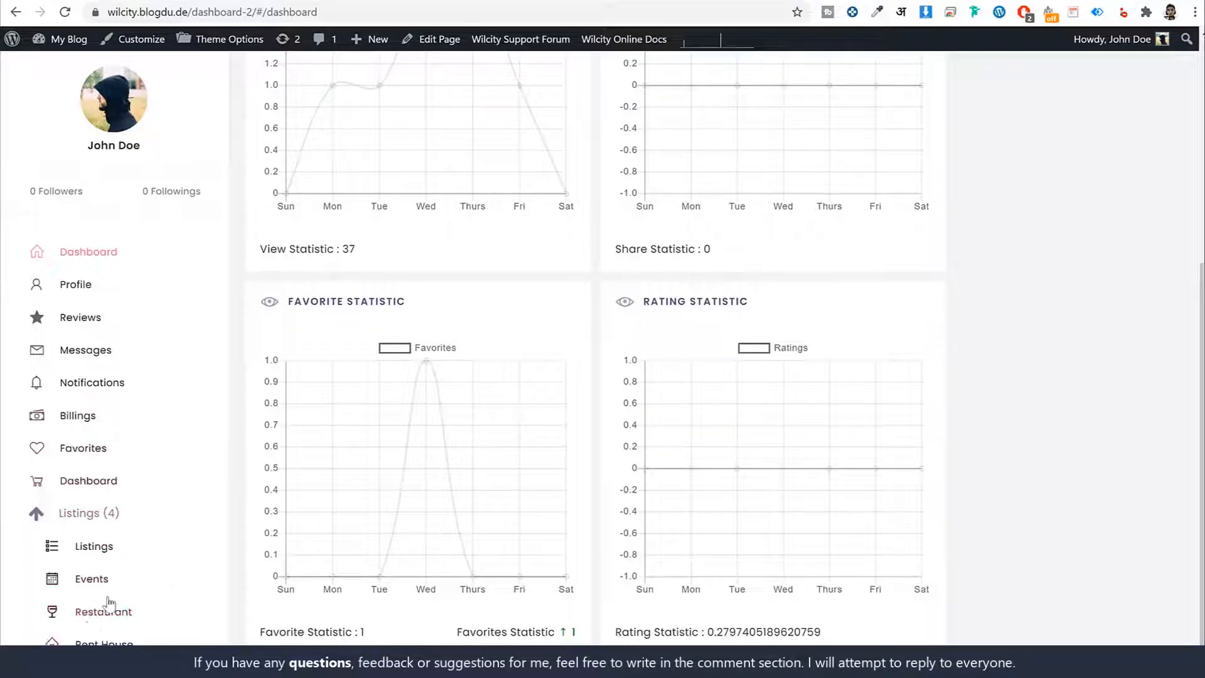
scroll(101, 571, up, 6)
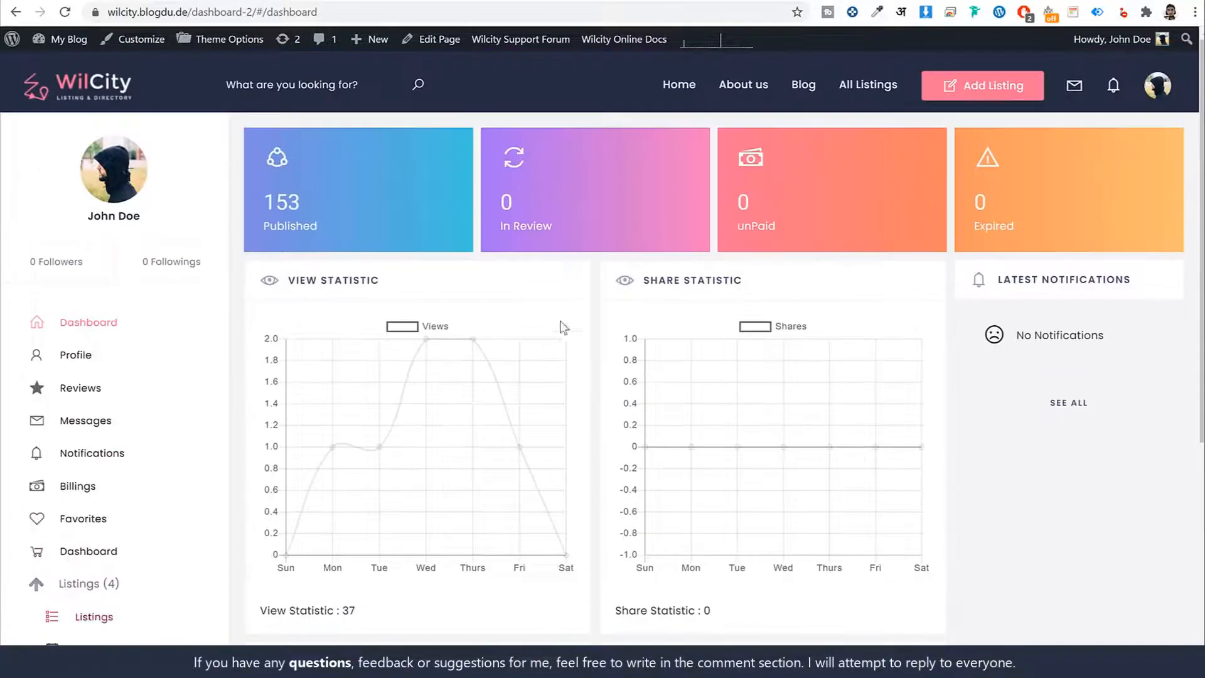
click(1086, 414)
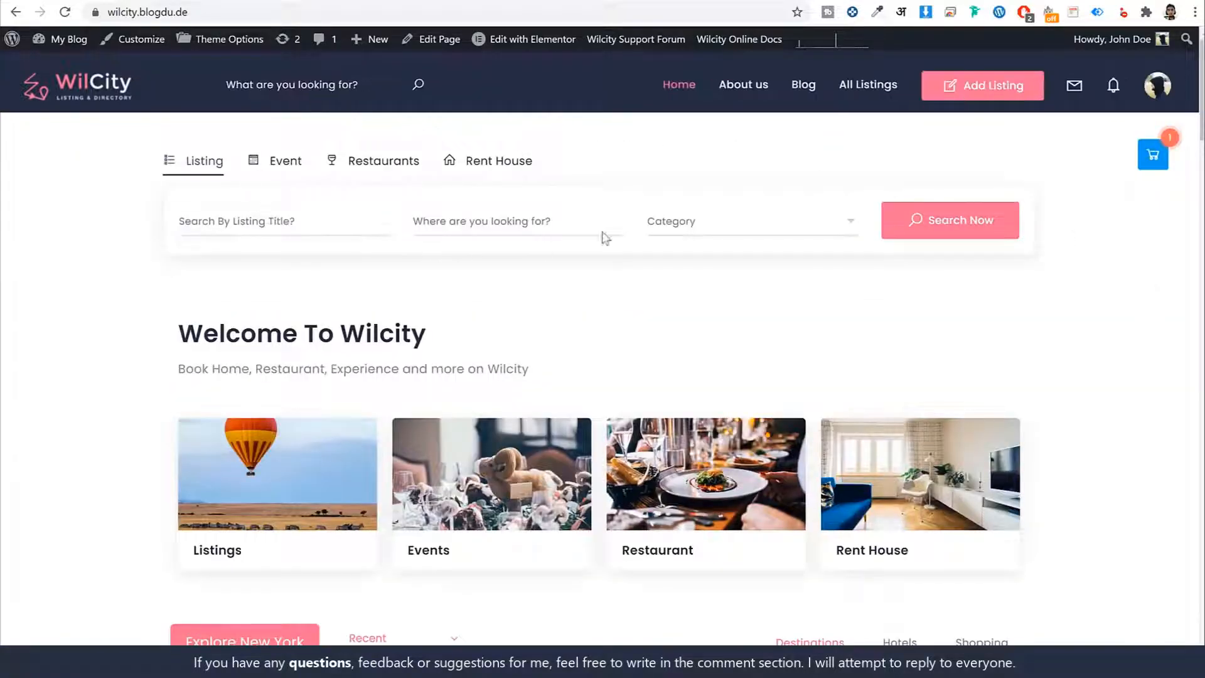
- Enter "a" as the listing title in the home page search and browse the suggested listings
scroll(653, 311, down, 5)
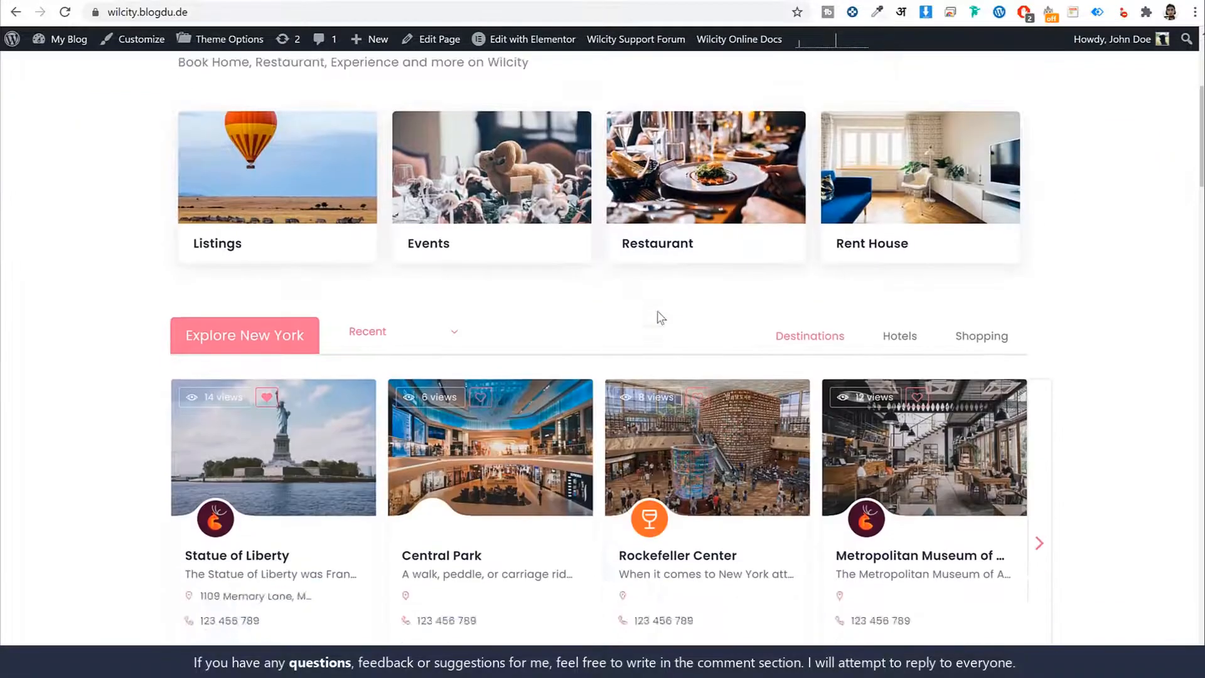
scroll(660, 317, up, 5)
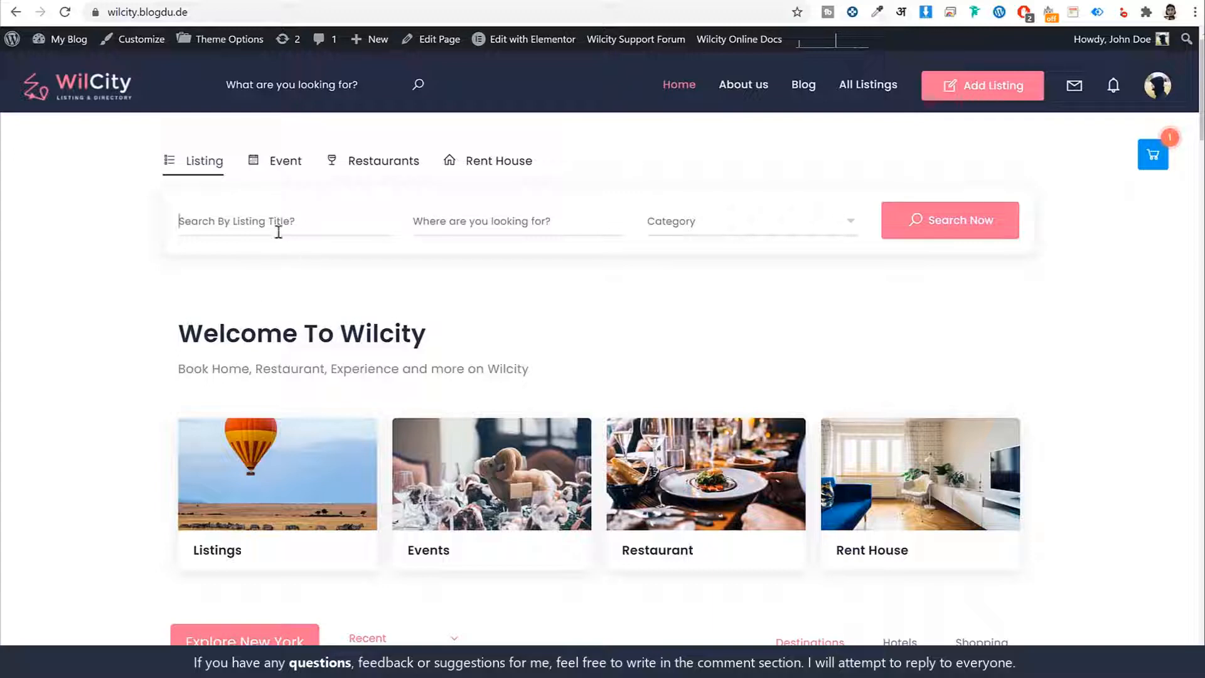
text(a)
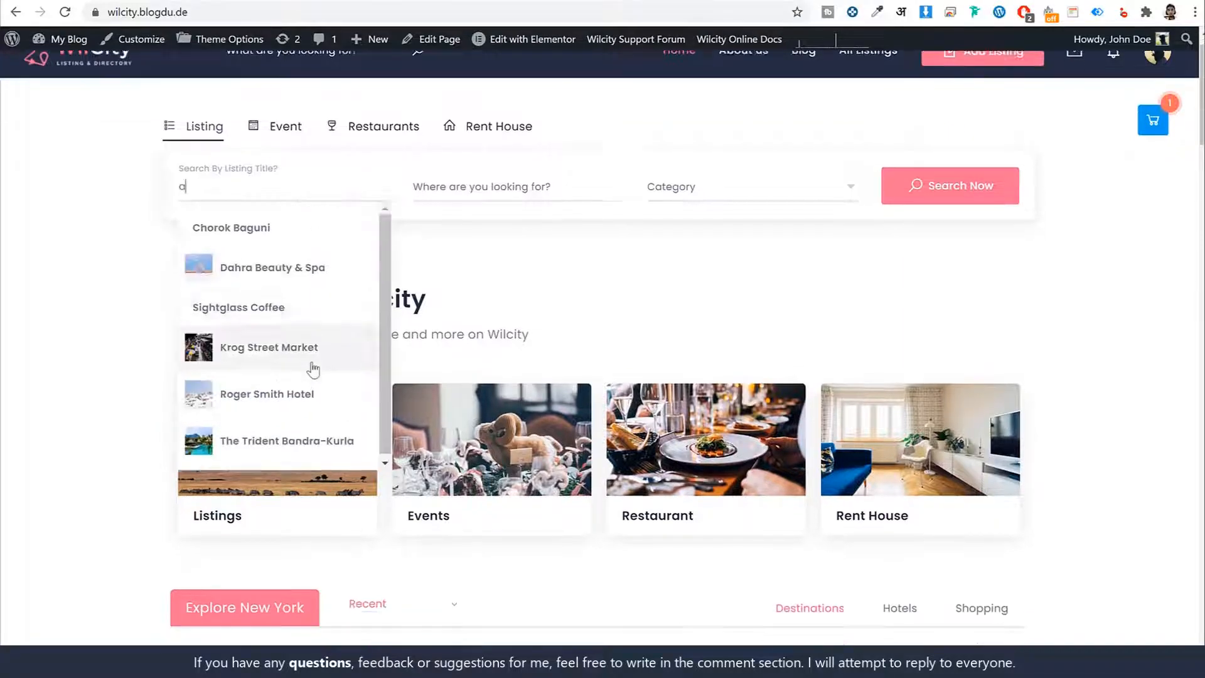
scroll(314, 368, down, 2)
scroll(333, 339, up, 2)
scroll(382, 285, down, 1)
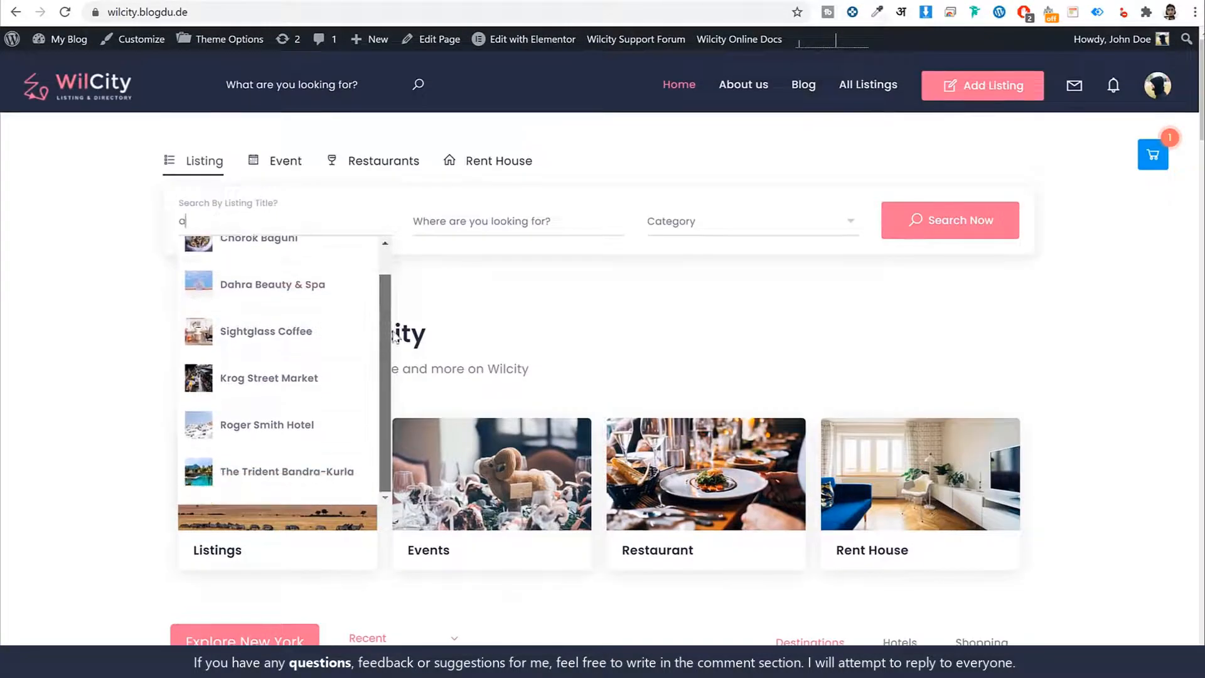
scroll(378, 275, up, 1)
- Enter "a" as the location in the listing search and look through the suggested places and listings
click(497, 228)
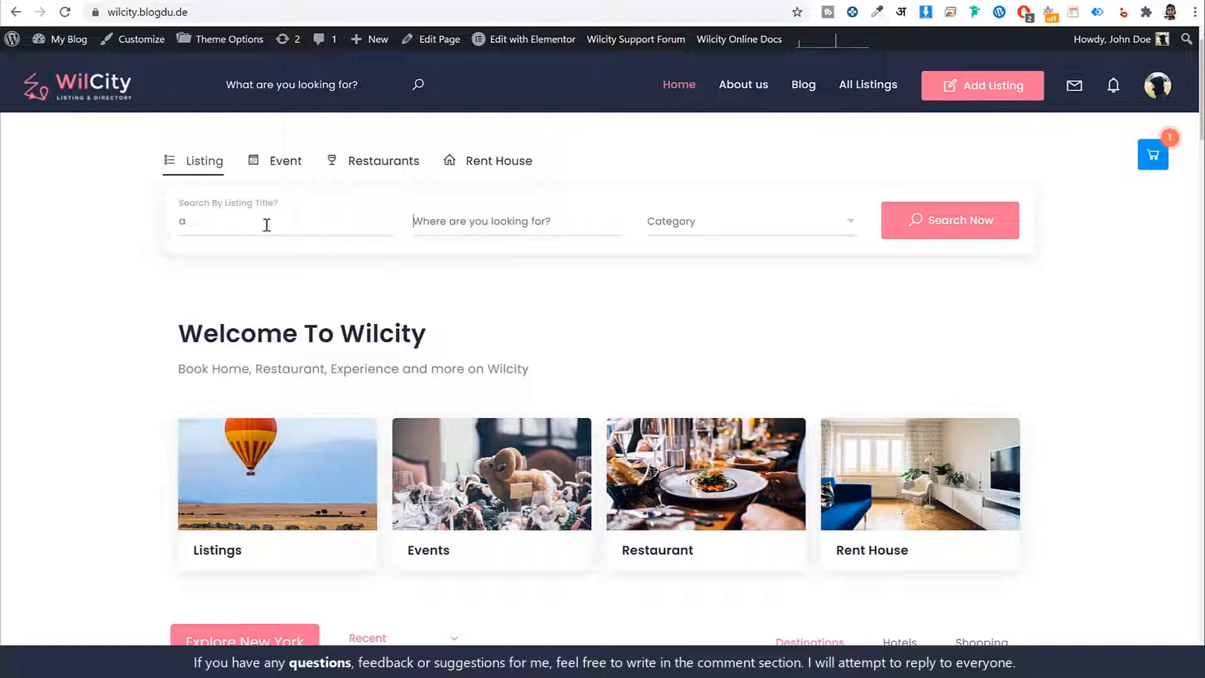
drag(266, 224, 174, 226)
click(530, 224)
text(a)
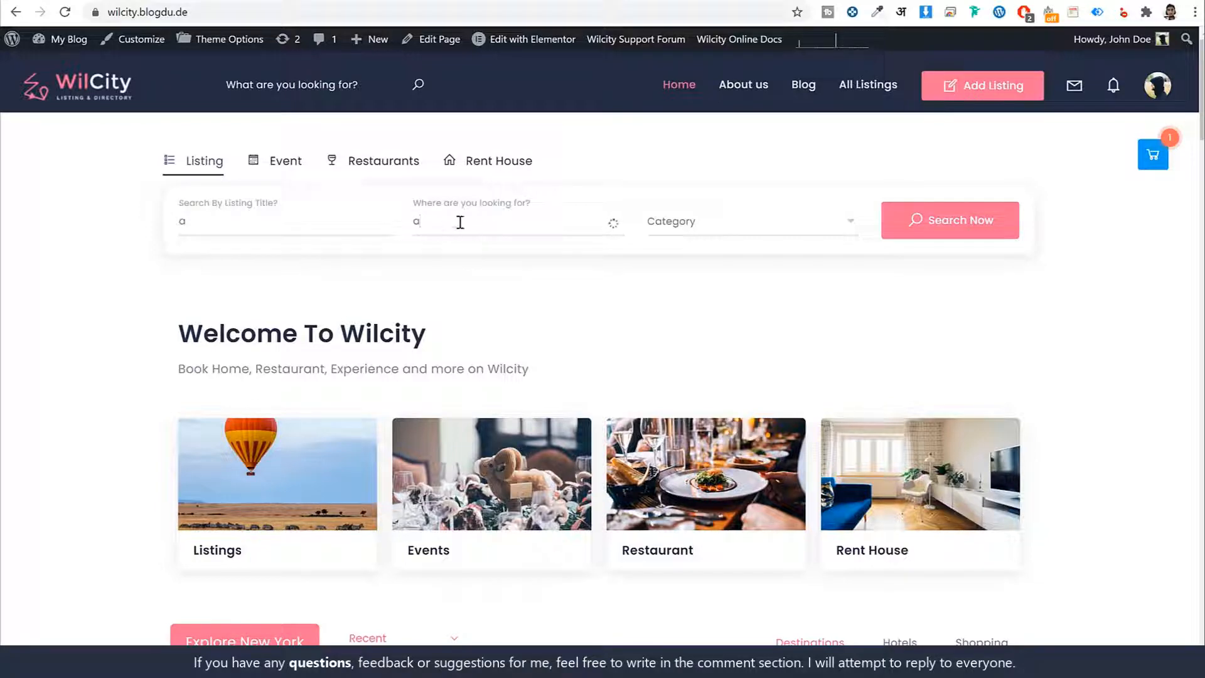
scroll(584, 379, down, 3)
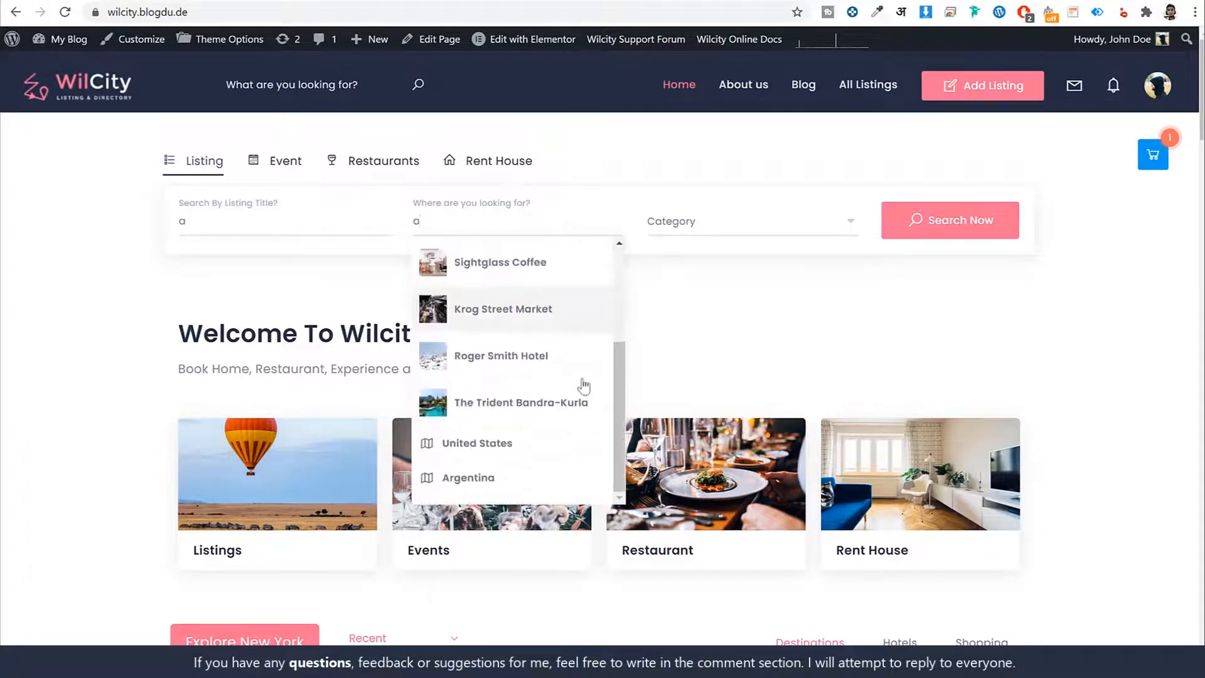
scroll(571, 351, up, 3)
scroll(552, 313, down, 3)
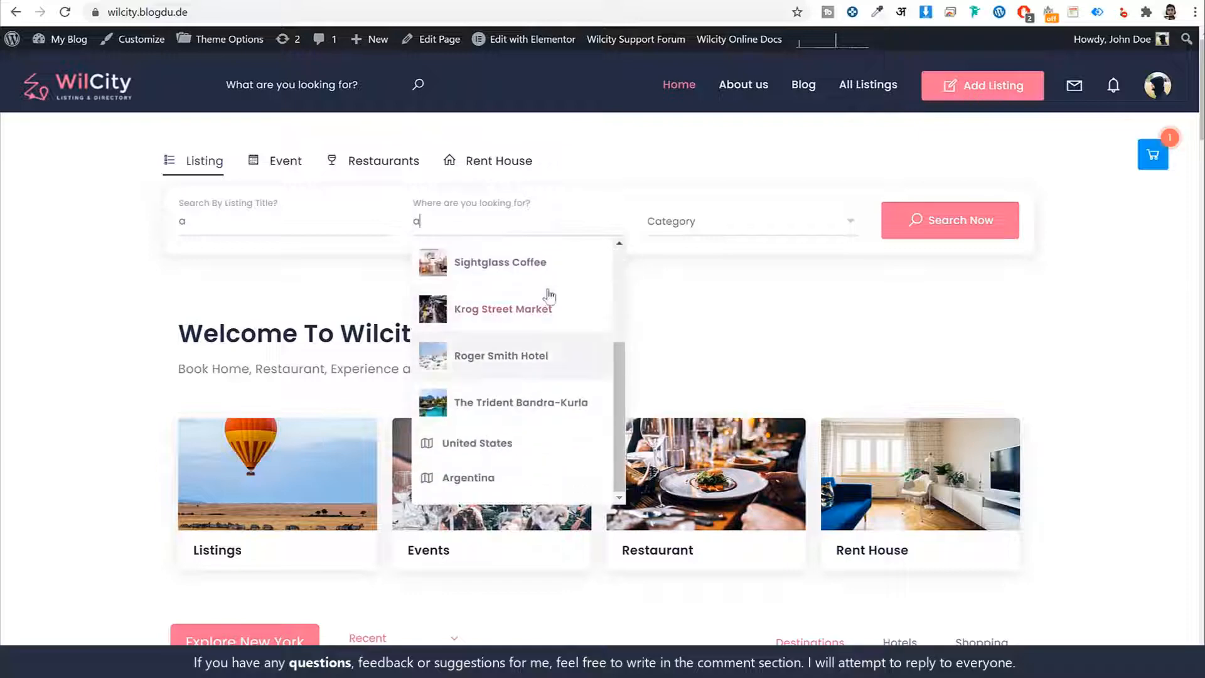
scroll(546, 395, up, 3)
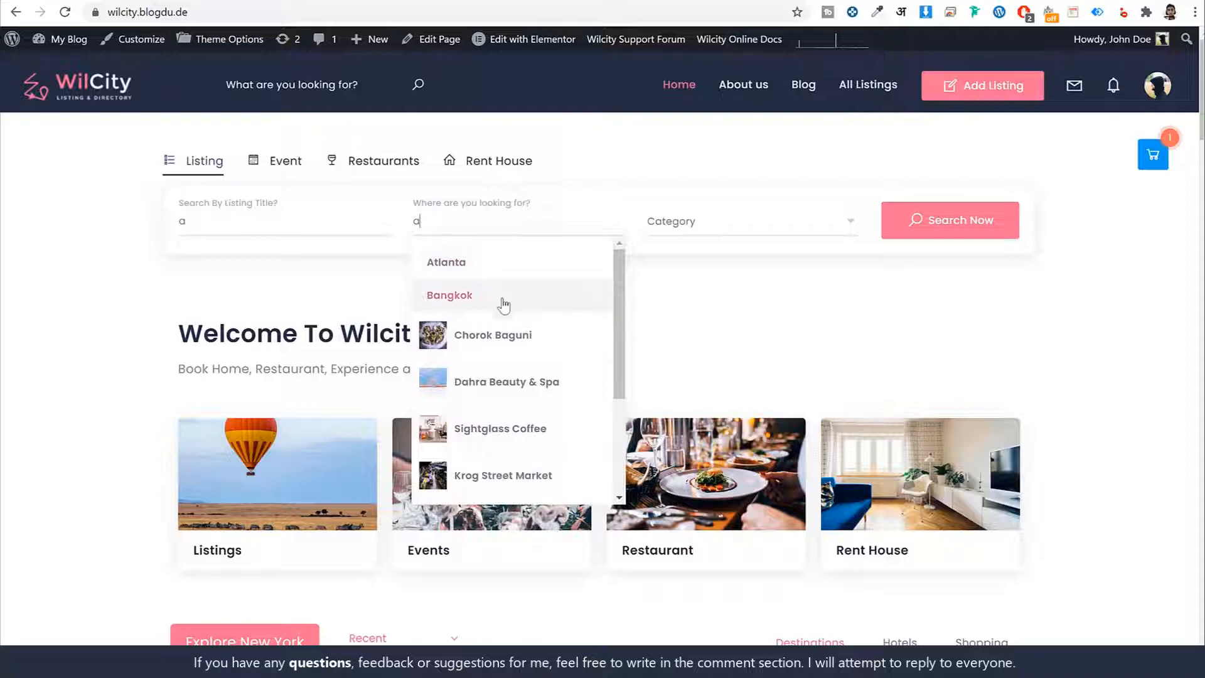
- Browse the category options offered by the listing search and close them without choosing one
click(707, 214)
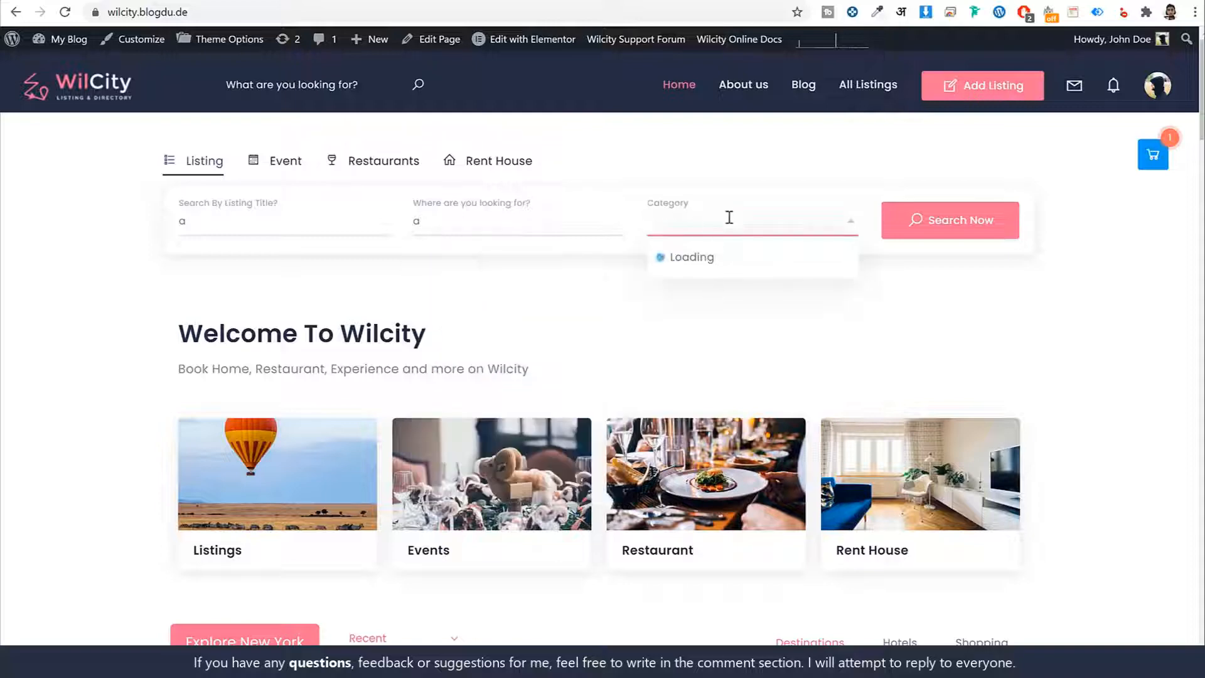
scroll(746, 387, down, 5)
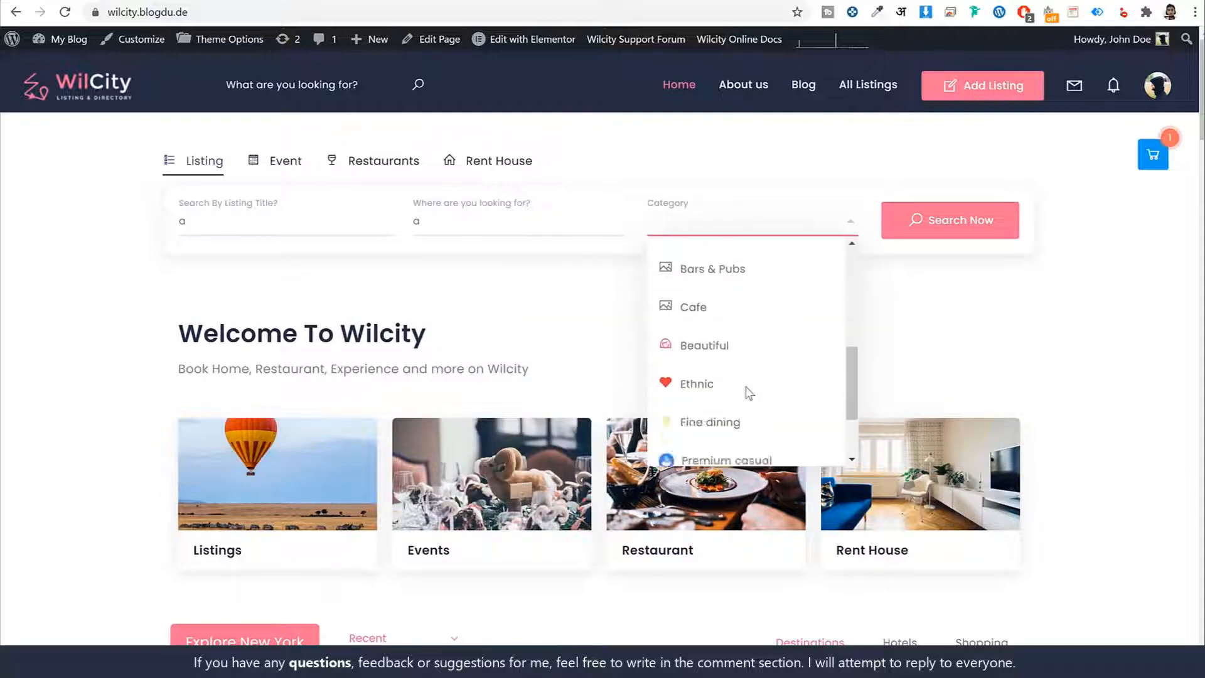
scroll(745, 397, up, 5)
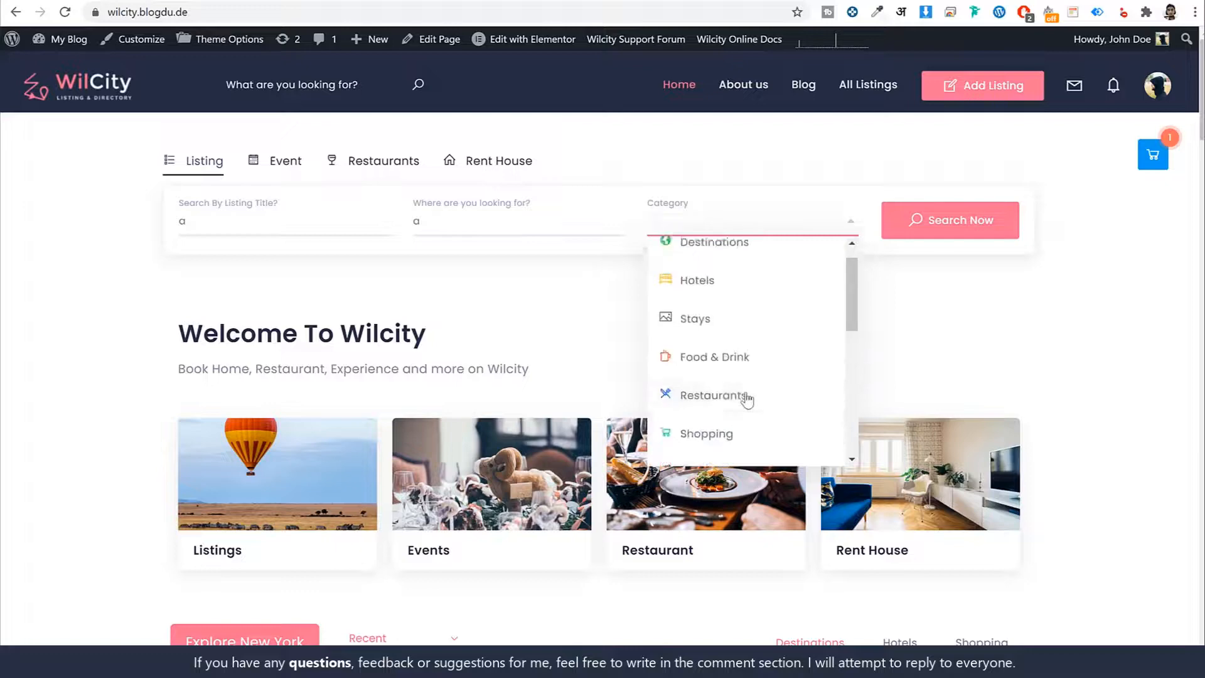
click(524, 296)
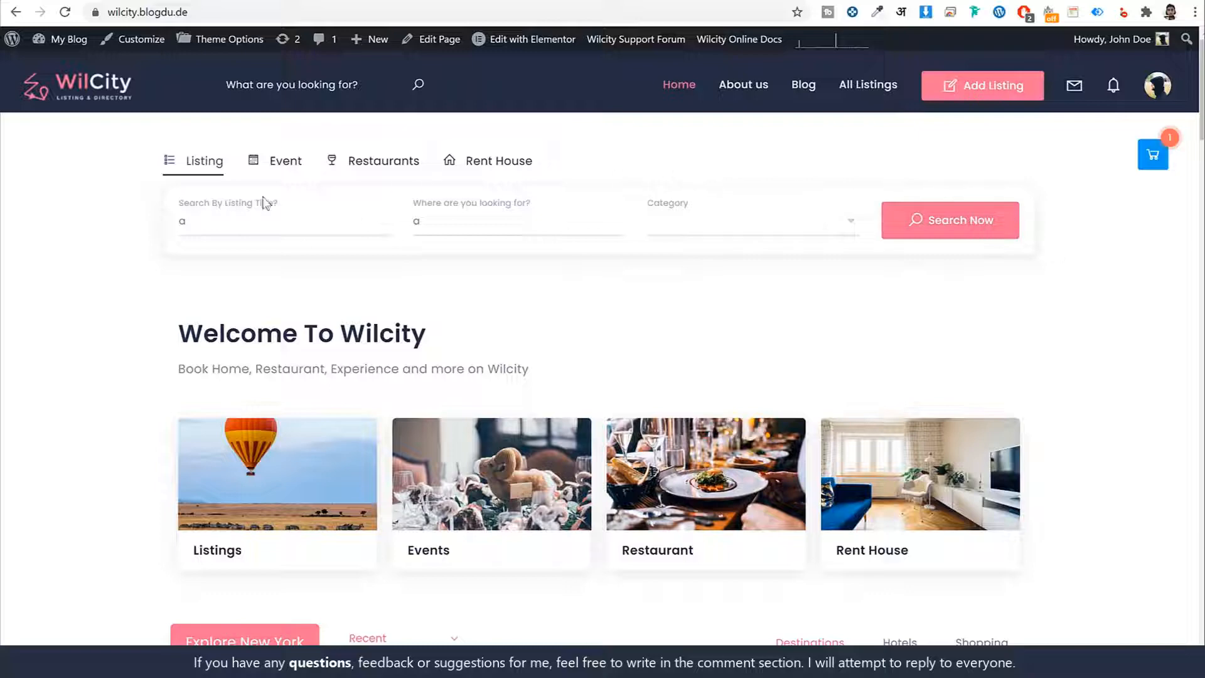
- Compare the search forms for Restaurants, Listing and Rent House, ending on the Listing form
click(370, 160)
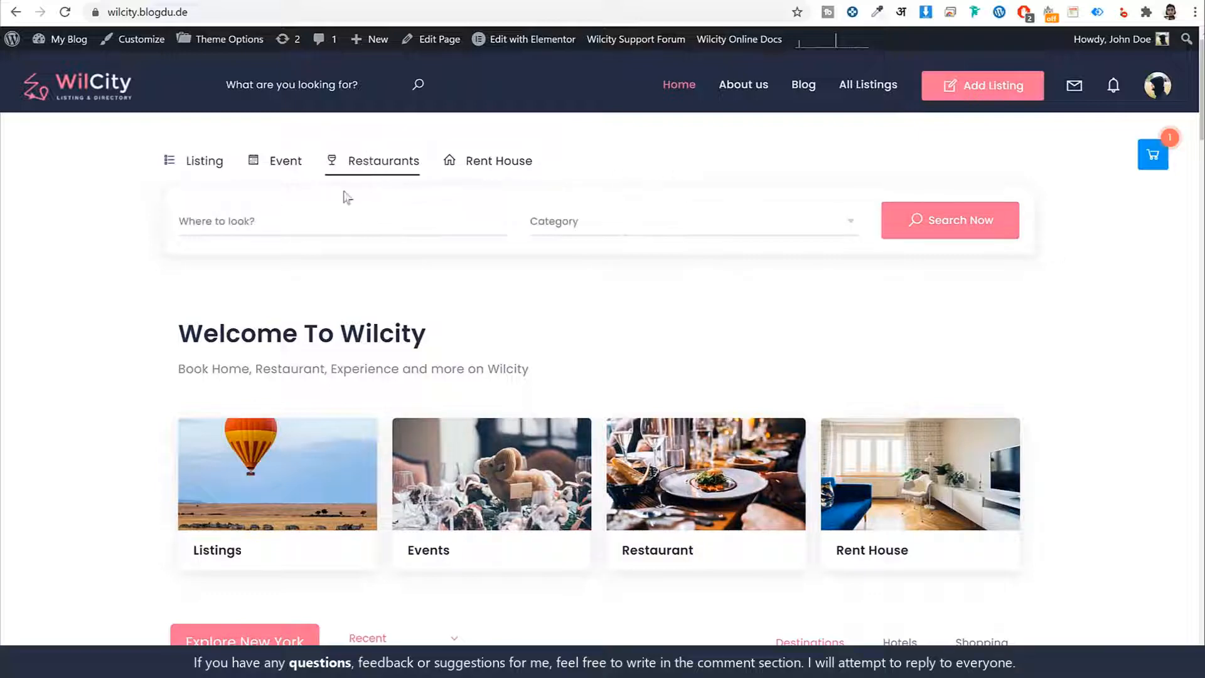
click(213, 165)
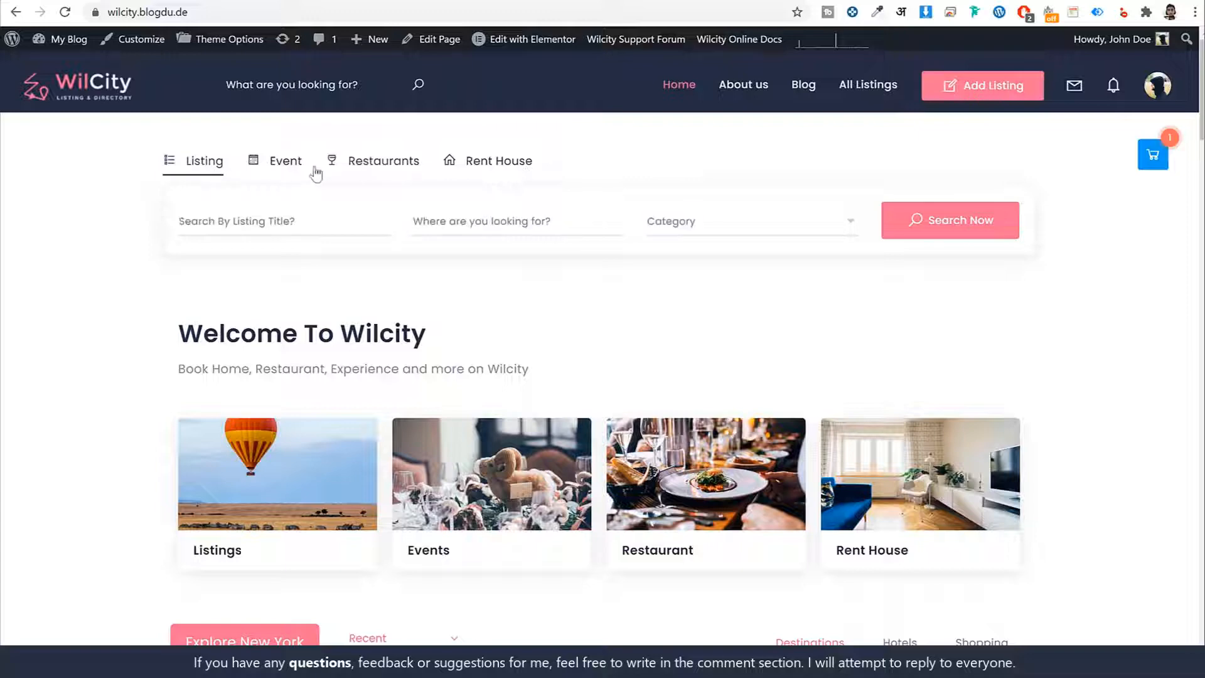
click(393, 165)
click(503, 164)
click(208, 165)
- Examine the home page's welcome text and its Listings, Events, Restaurant and Rent House cards
scroll(659, 282, down, 4)
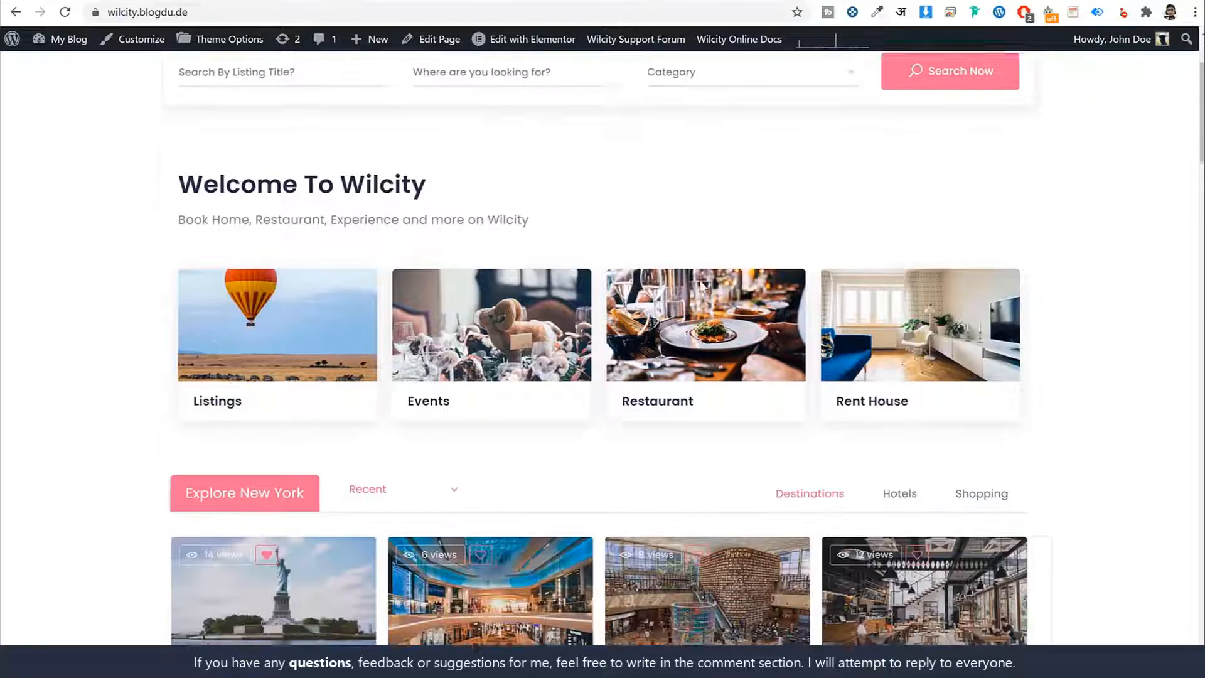
drag(223, 106, 454, 133)
triple_click(475, 135)
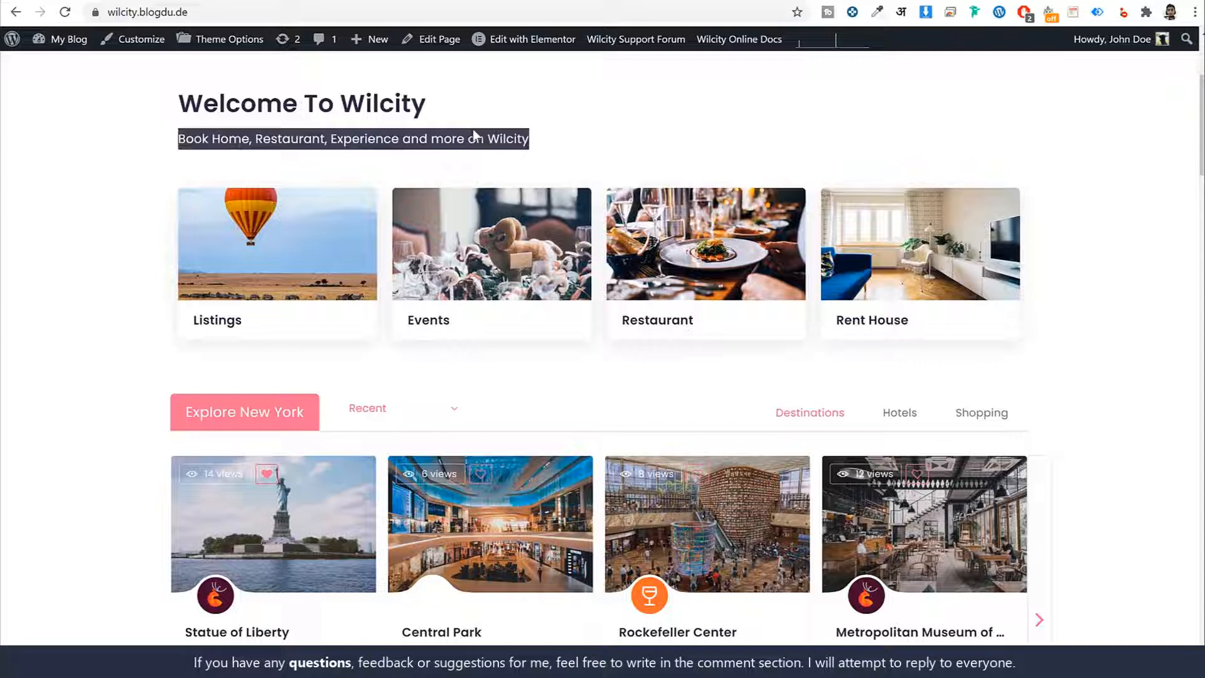
click(475, 136)
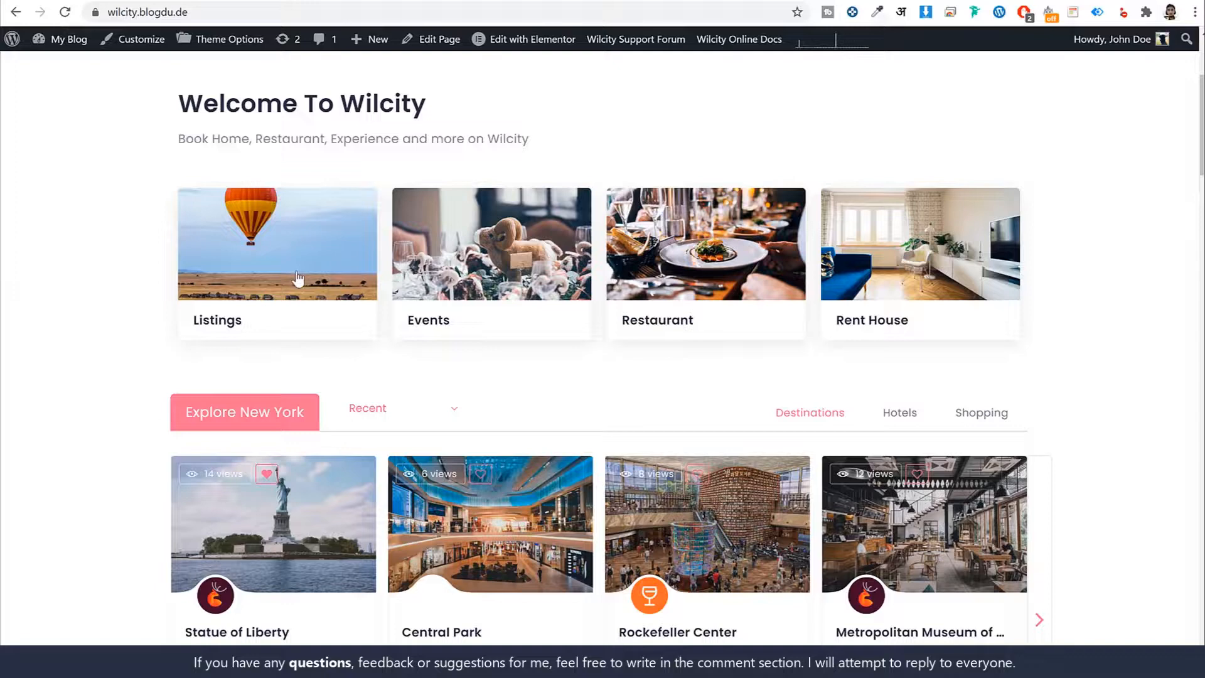
scroll(1104, 306, up, 1)
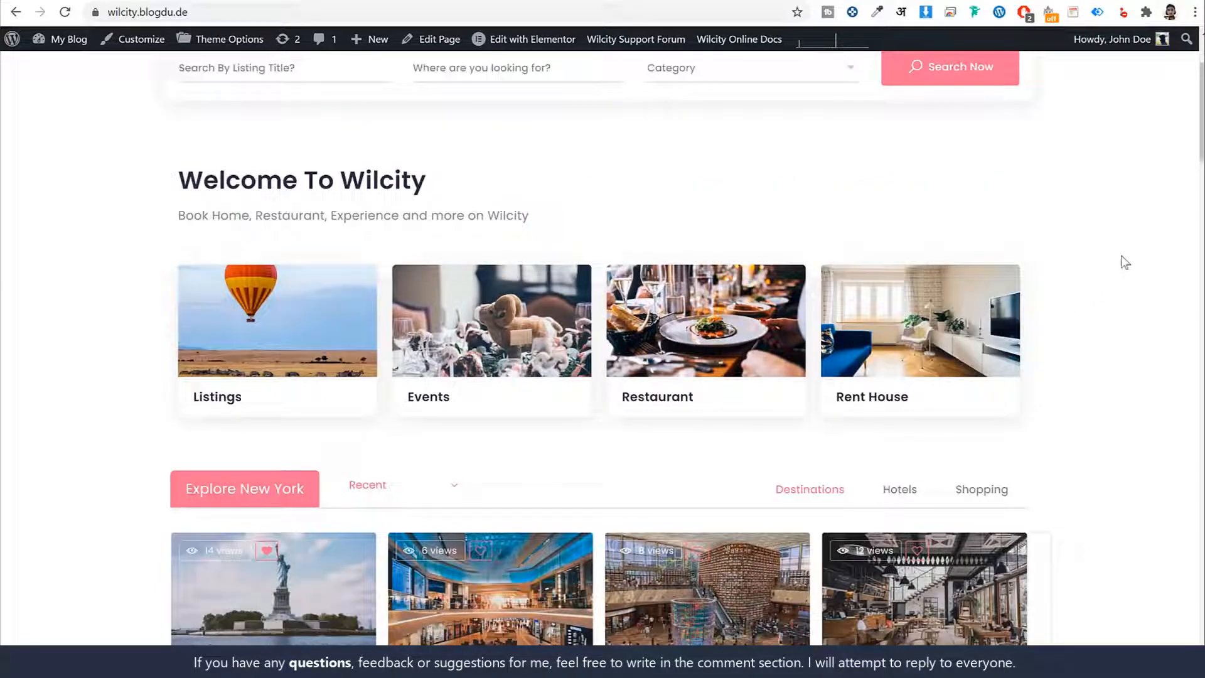
- View the Explore New York section and highlight its heading text
scroll(1121, 303, down, 5)
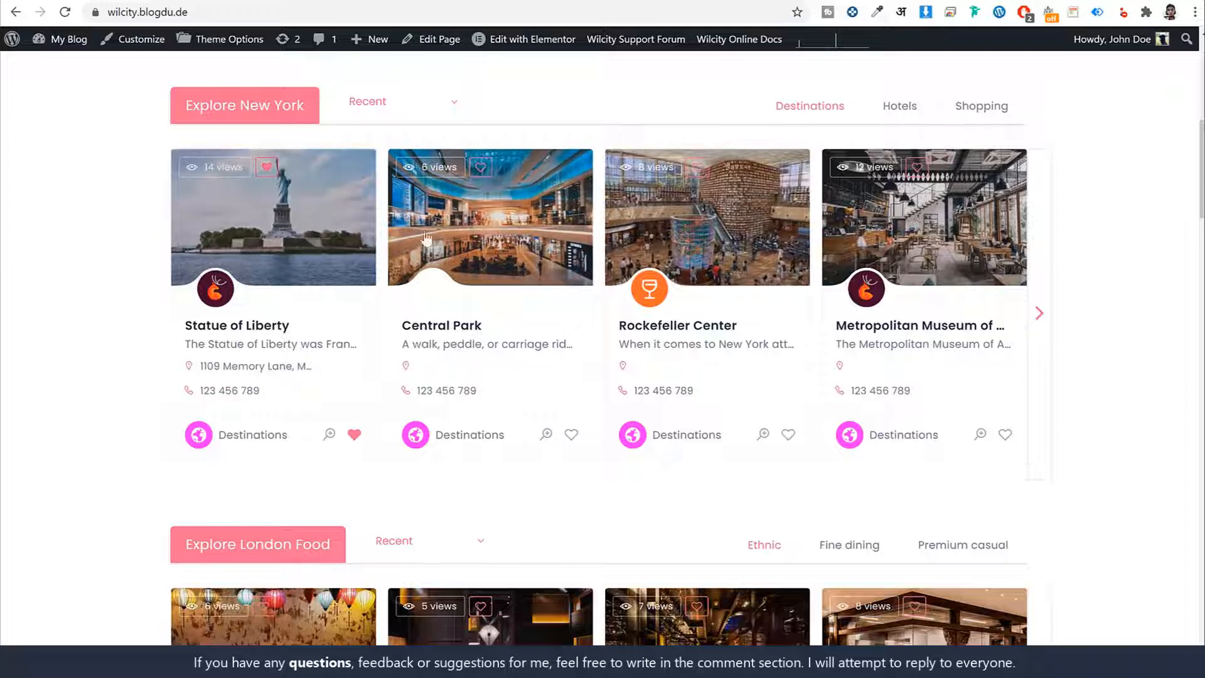
drag(238, 105, 306, 111)
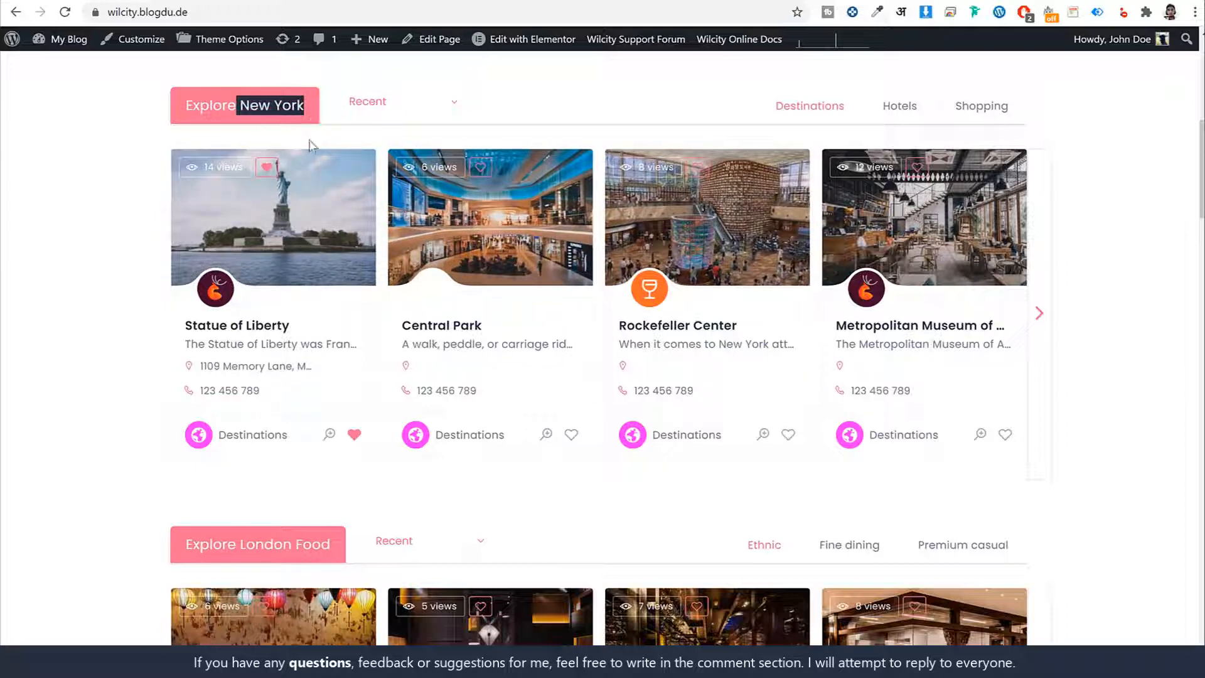
drag(186, 105, 308, 111)
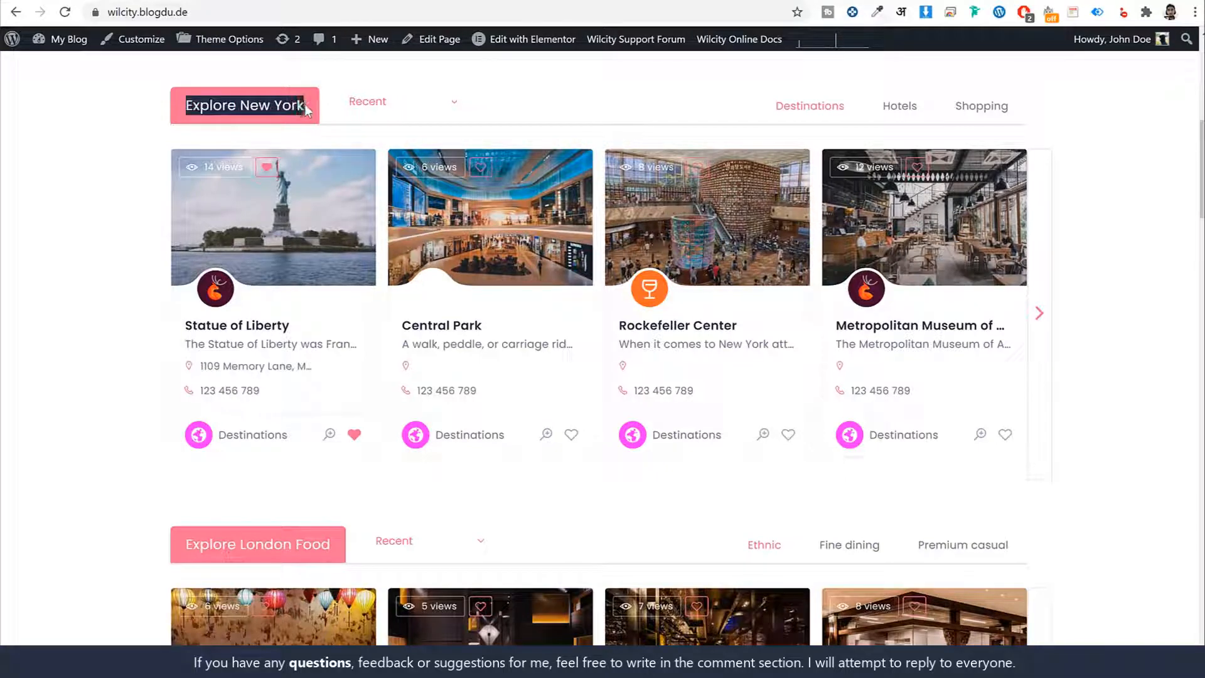
- Check the Explore New York section's sorting options and view its Hotels and Shopping listings
click(401, 101)
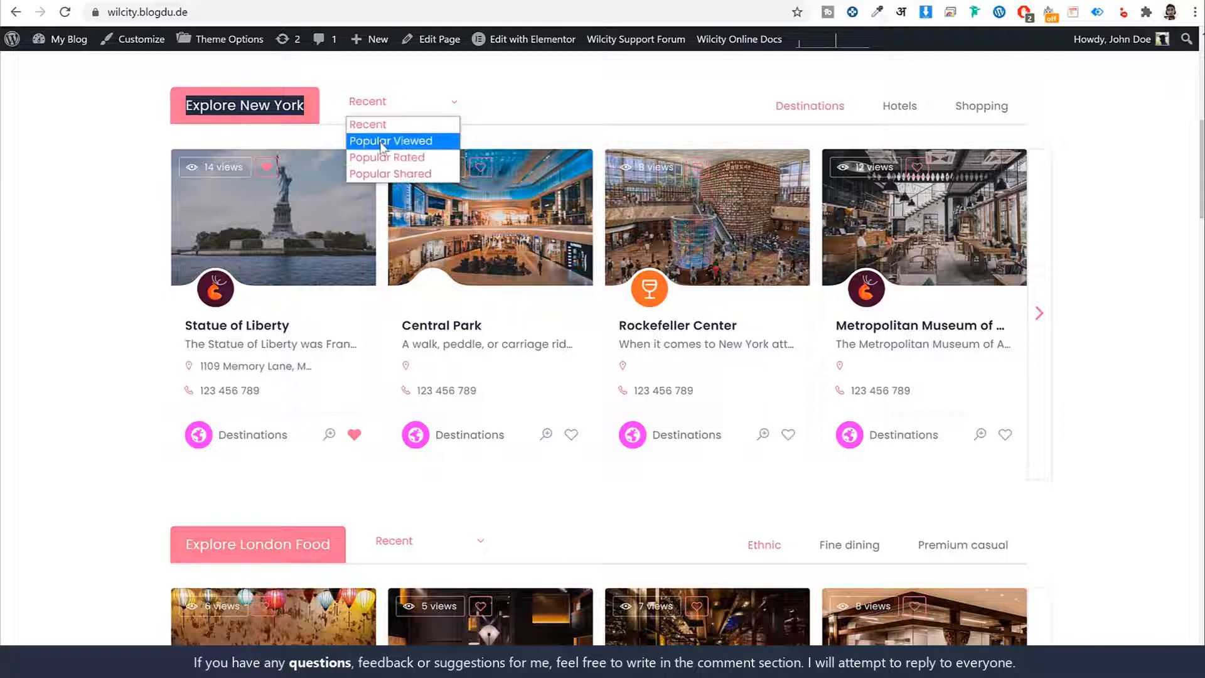
click(402, 141)
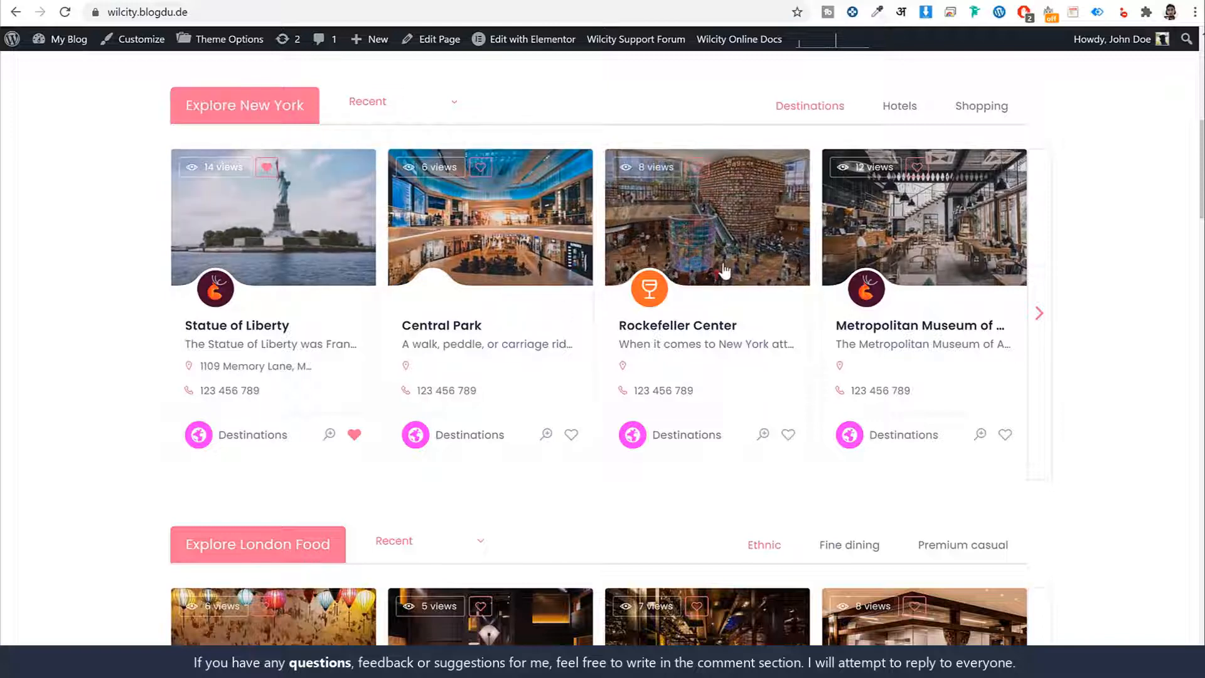
scroll(962, 226, up, 1)
click(911, 192)
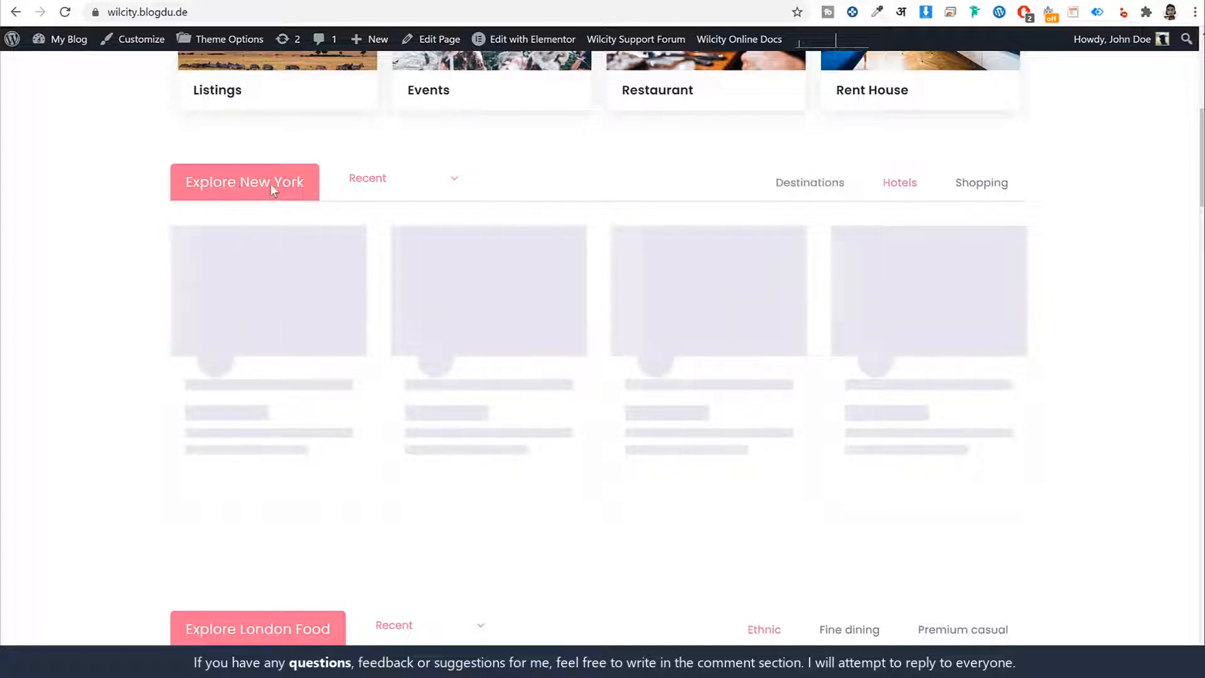
drag(238, 182, 300, 182)
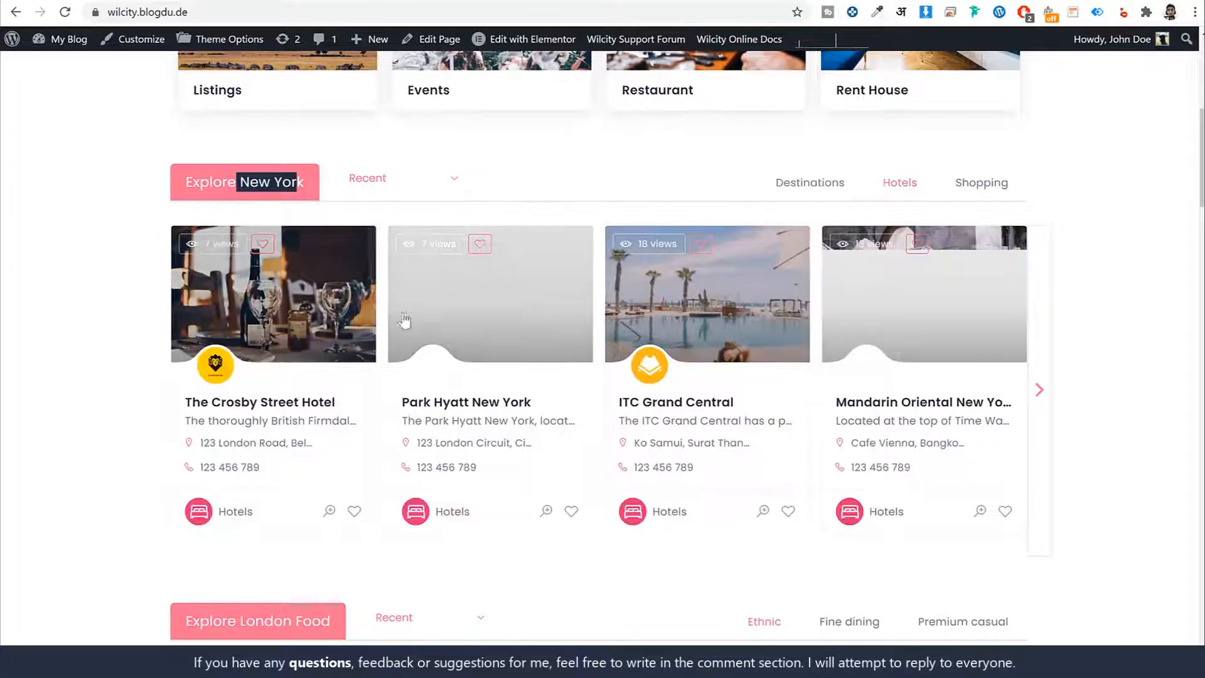
click(986, 187)
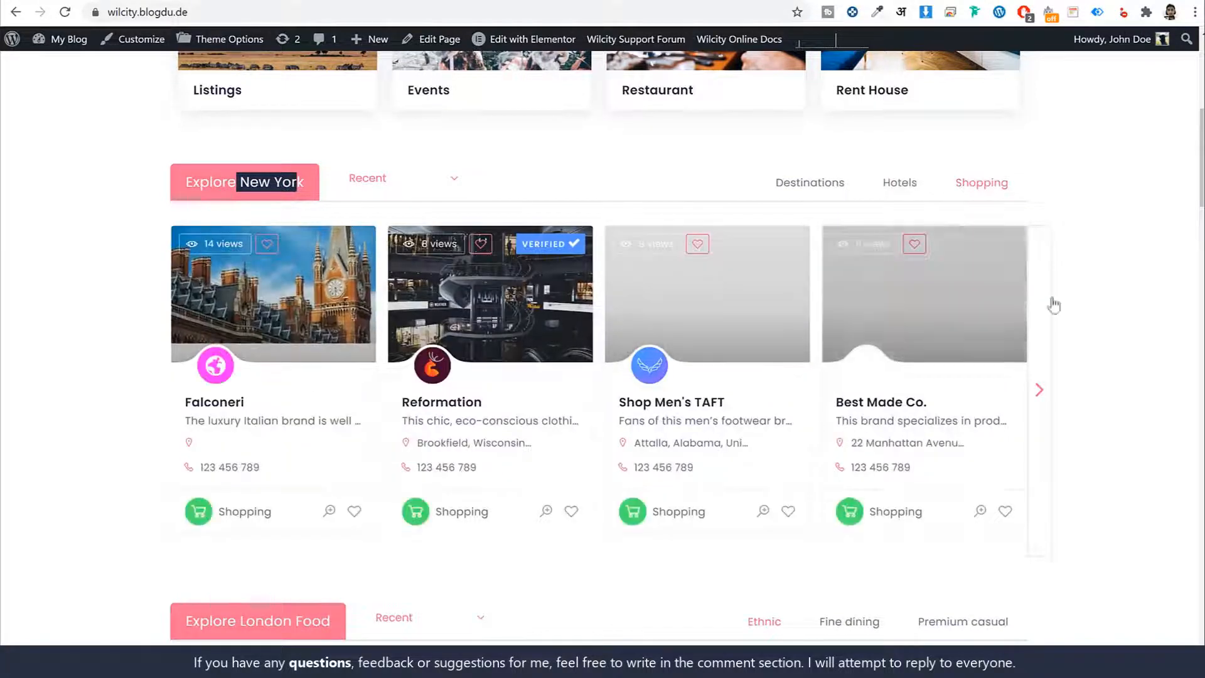
- Examine the remaining home page sections from Explore London Food and Popular Places Around The World down to the footer, and return to the search form
scroll(1149, 355, down, 8)
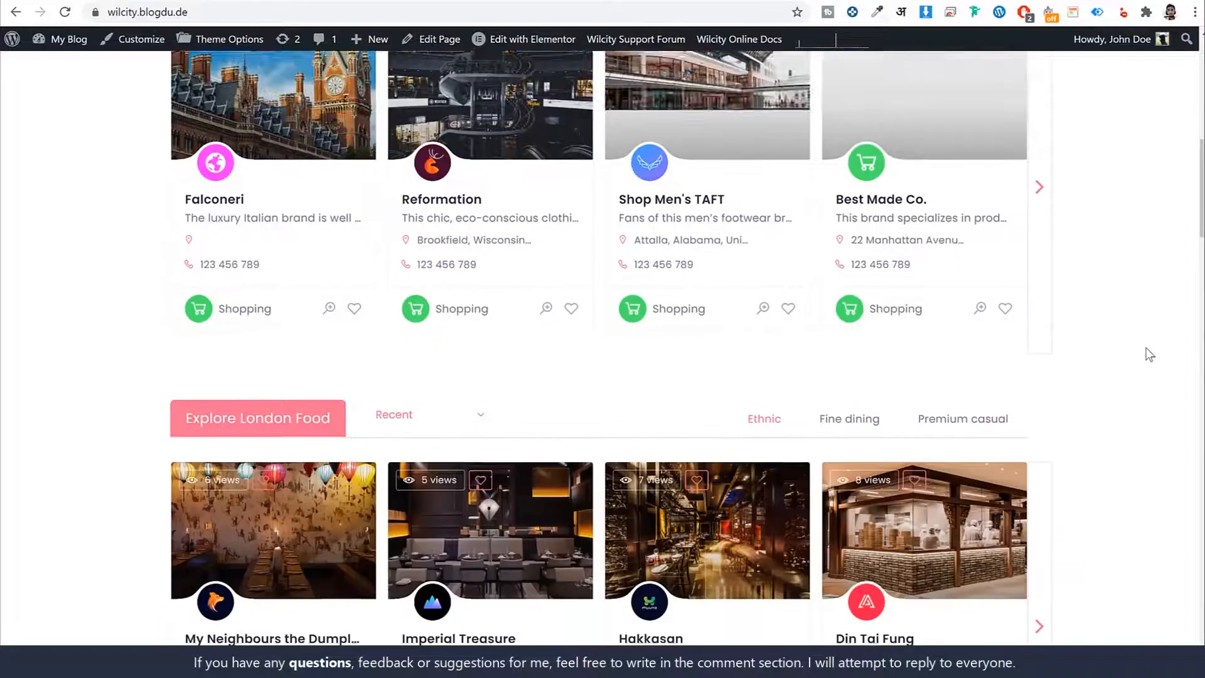
scroll(1038, 317, down, 7)
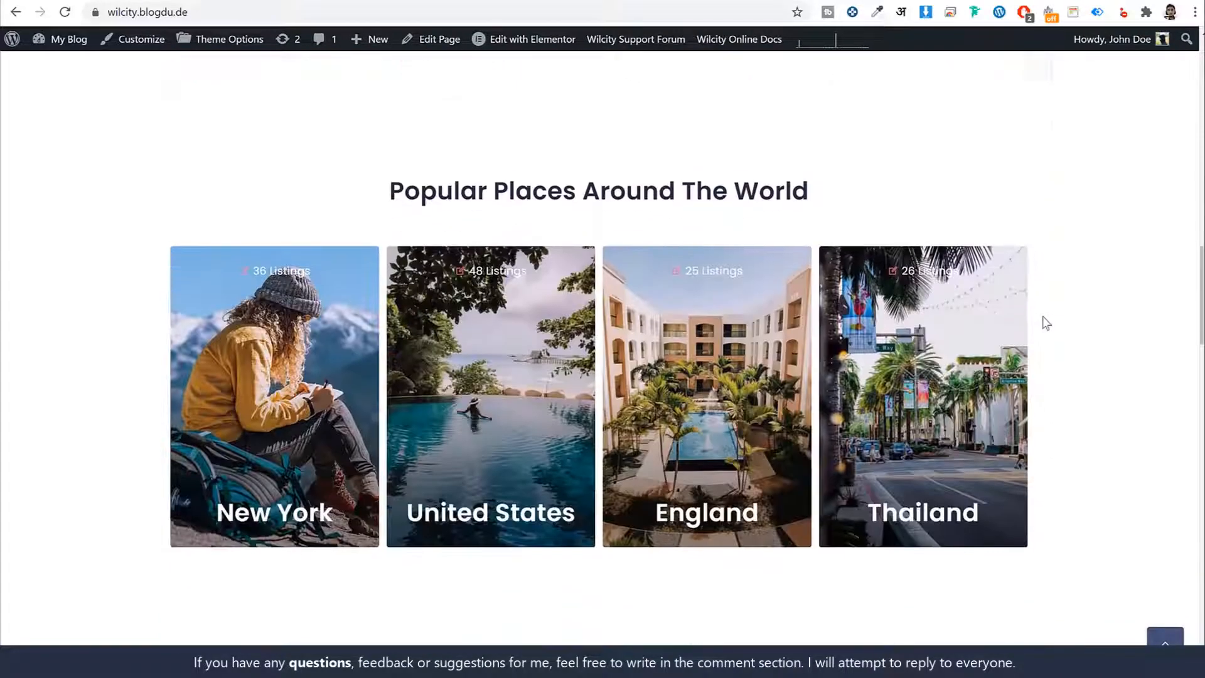
scroll(439, 358, up, 1)
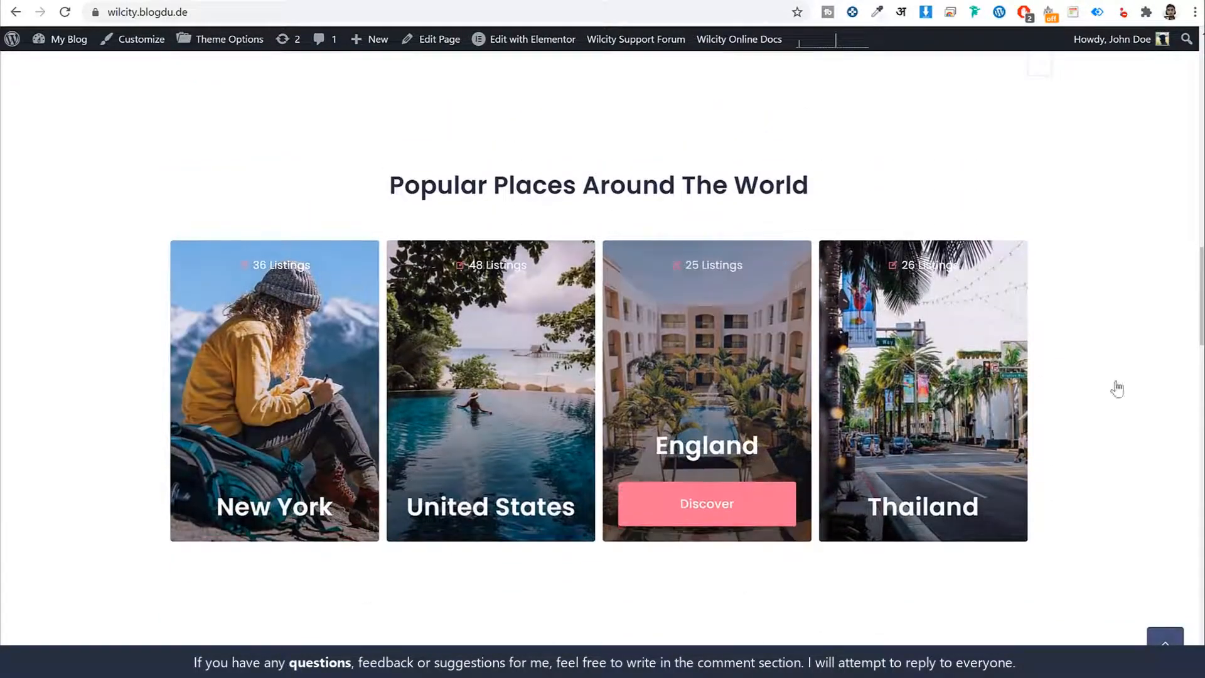
mouse_move(658, 439)
scroll(1099, 402, down, 10)
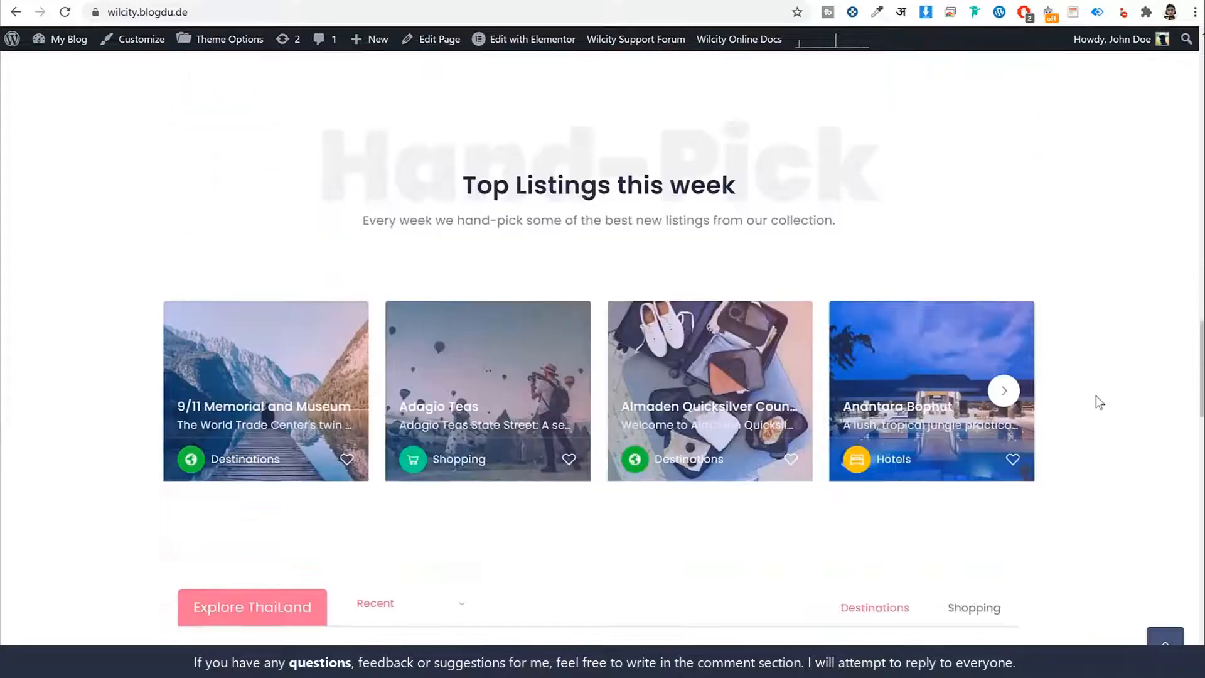
scroll(1069, 359, down, 15)
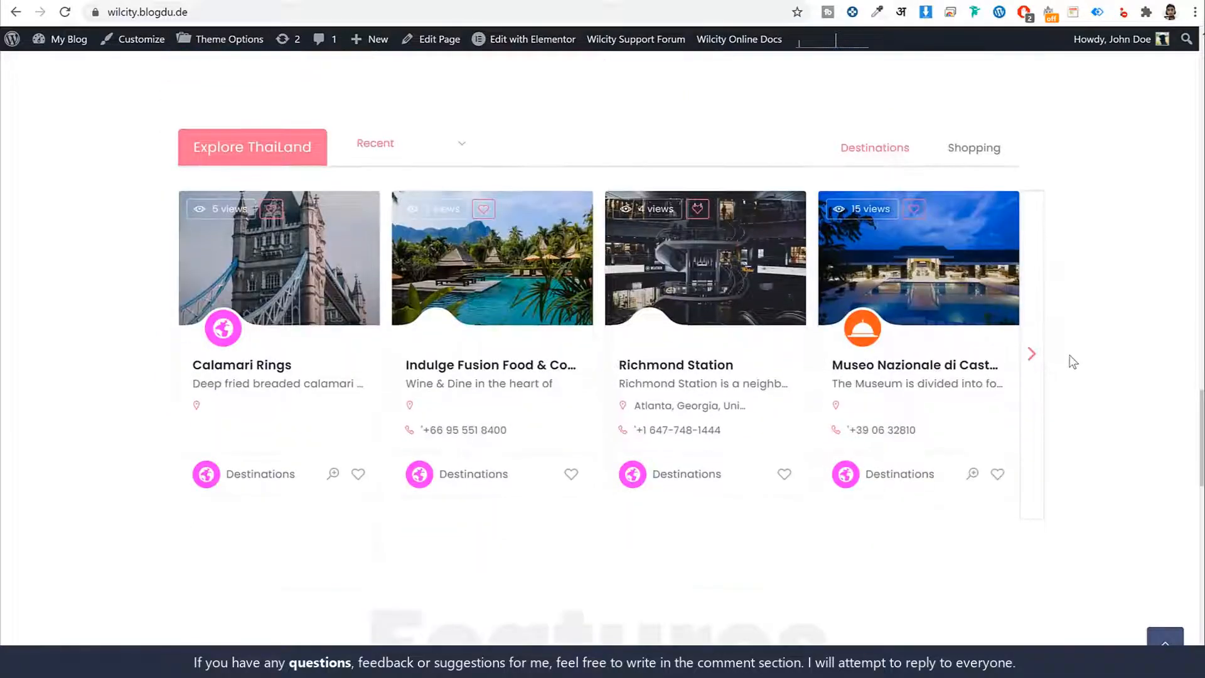
scroll(1072, 363, down, 9)
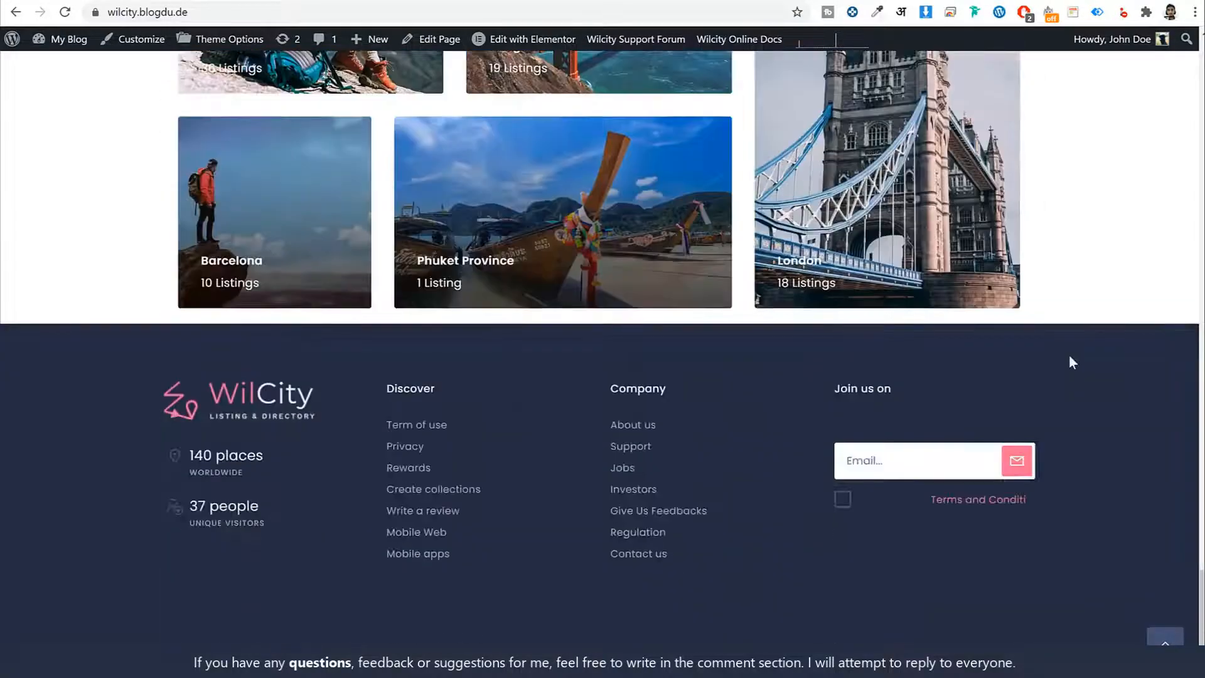
click(1166, 638)
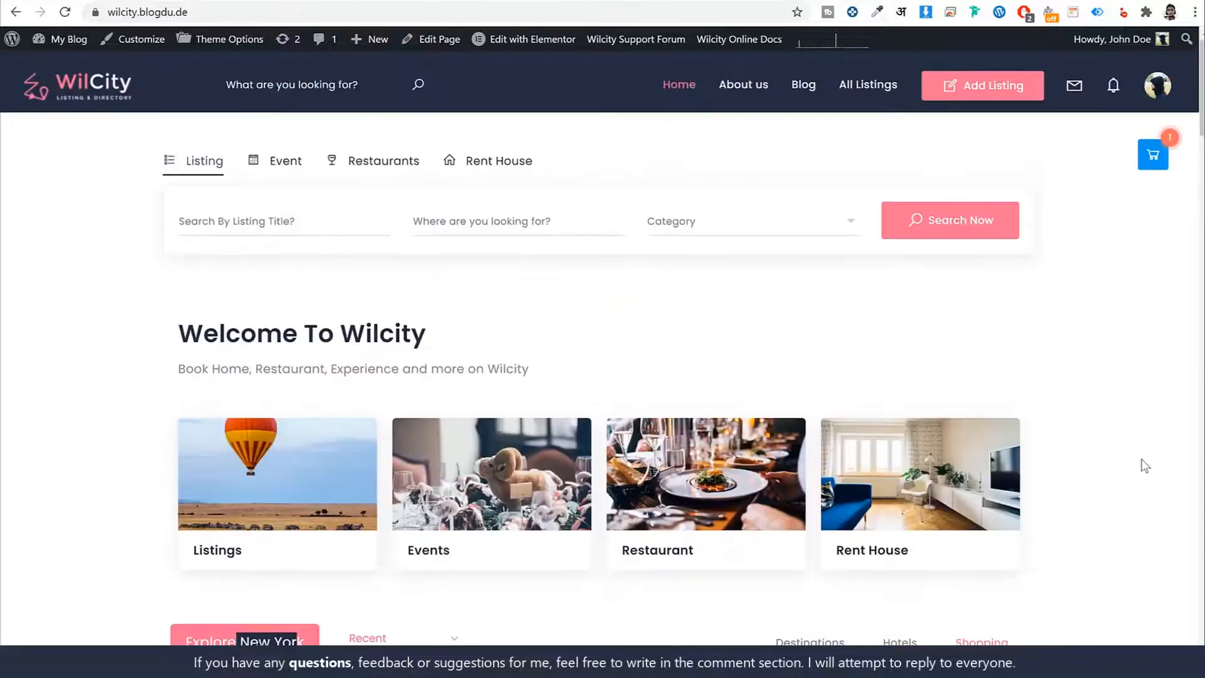
- Run the listing search and filter its results by Newest and Most Viewed
click(982, 236)
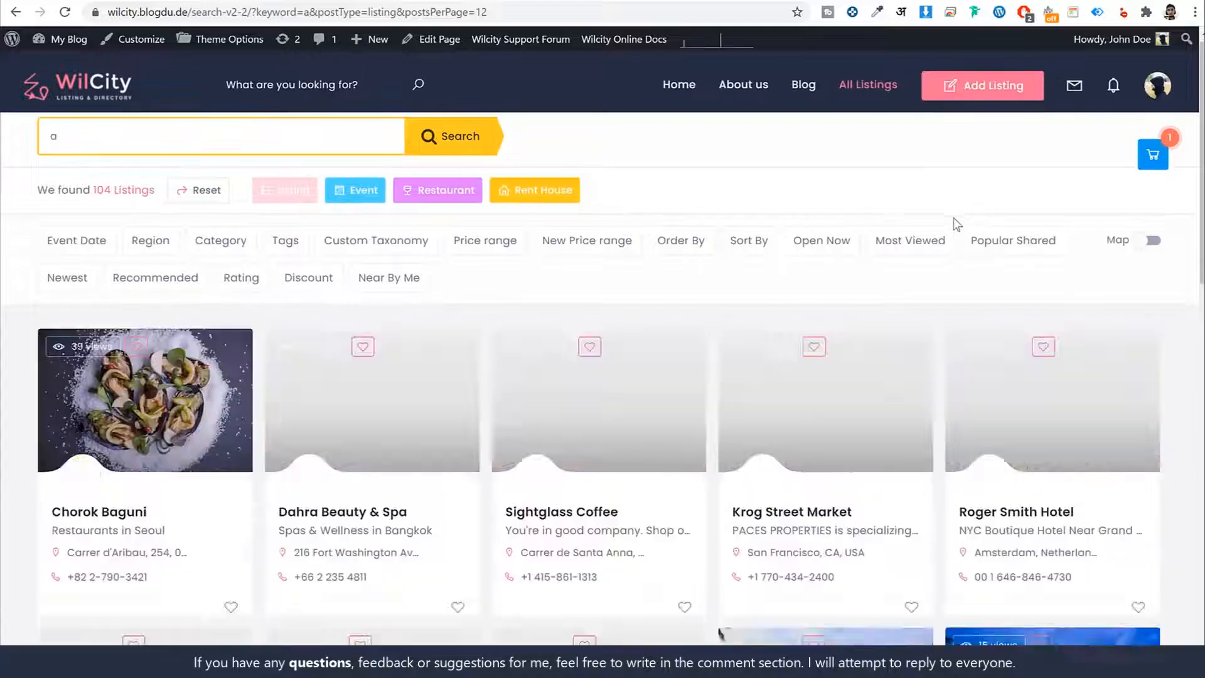
scroll(946, 334, down, 5)
scroll(131, 214, up, 6)
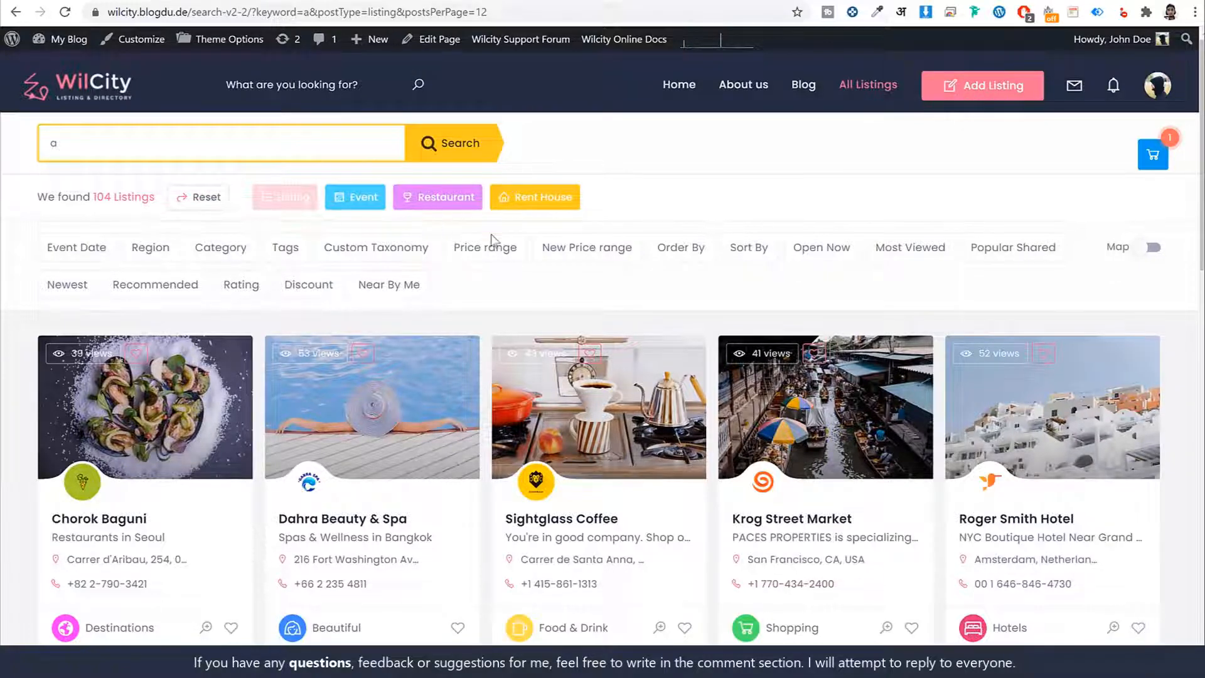
click(52, 291)
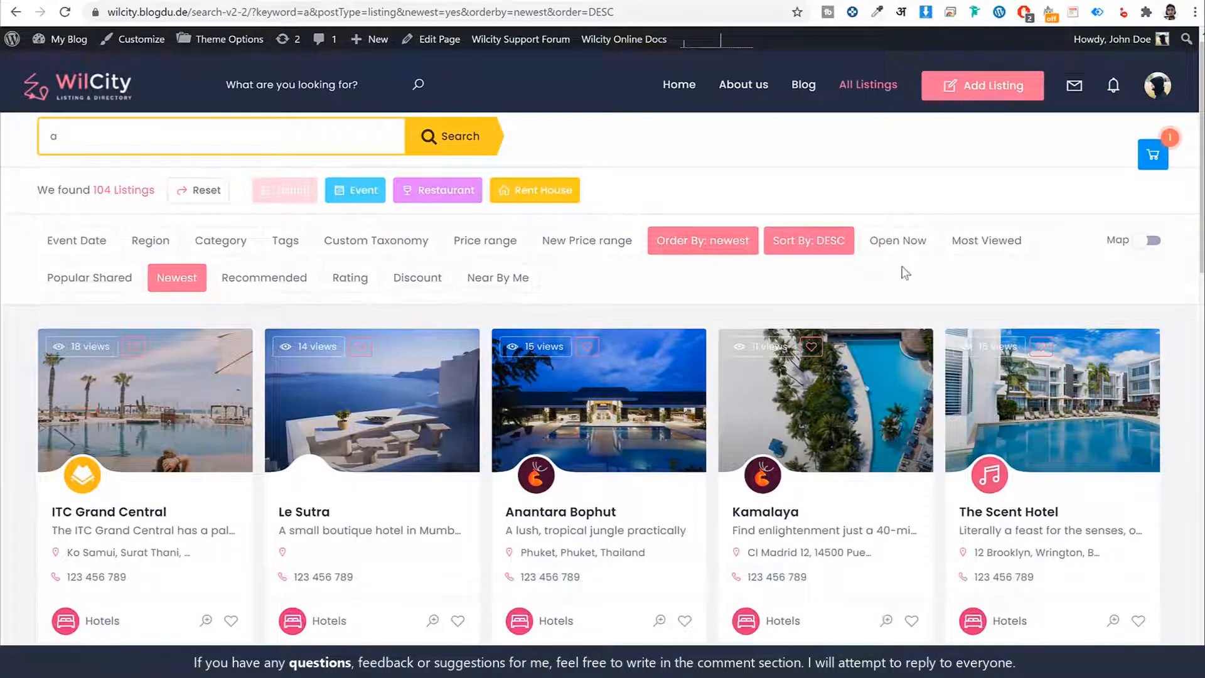
click(984, 250)
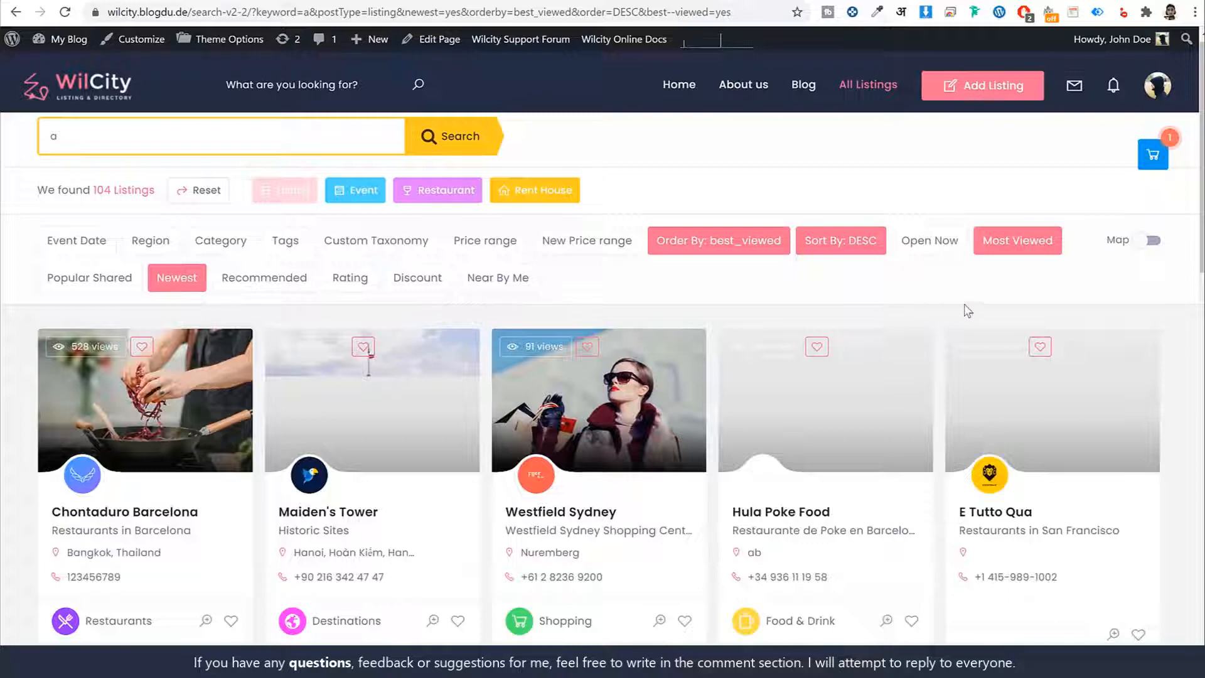
- Turn on the map beside the search results and pan it around the restaurant marker
click(1152, 242)
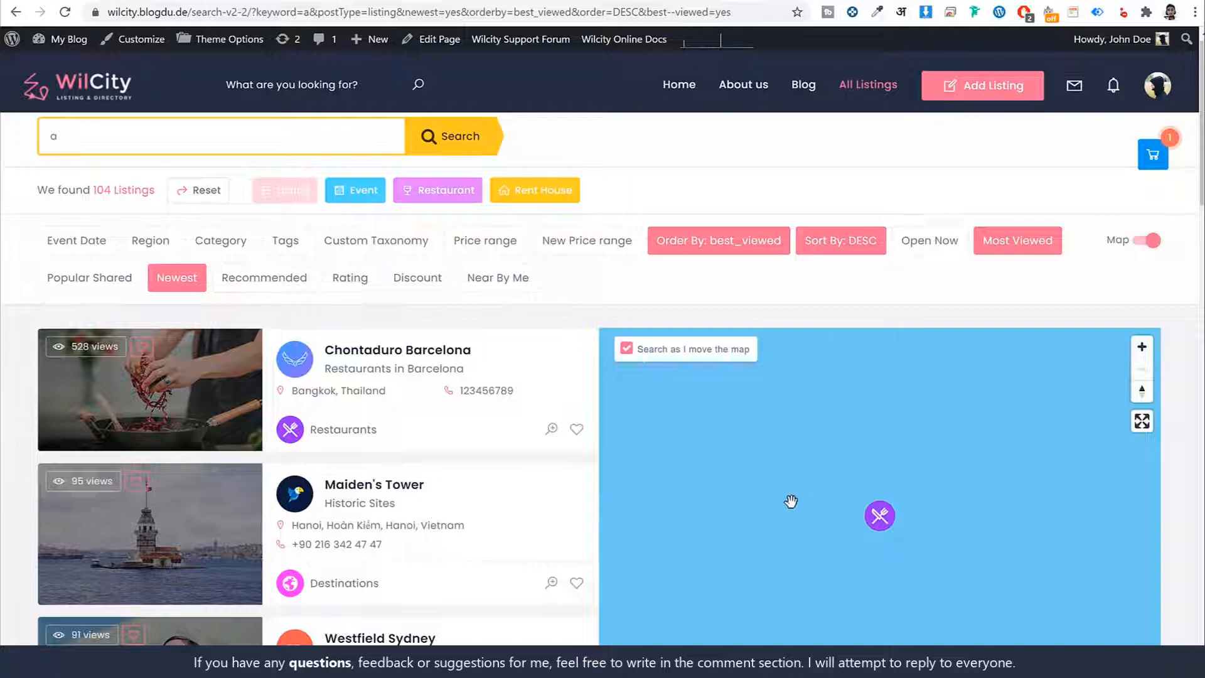
scroll(1162, 449, down, 5)
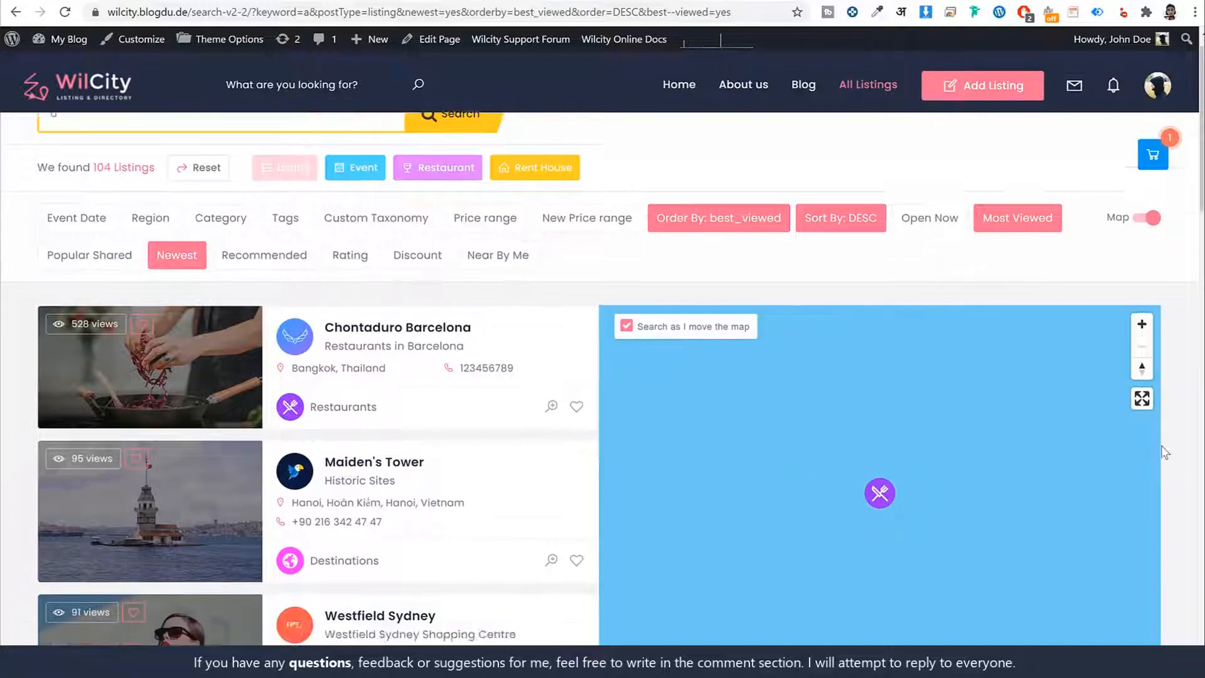
scroll(906, 427, up, 5)
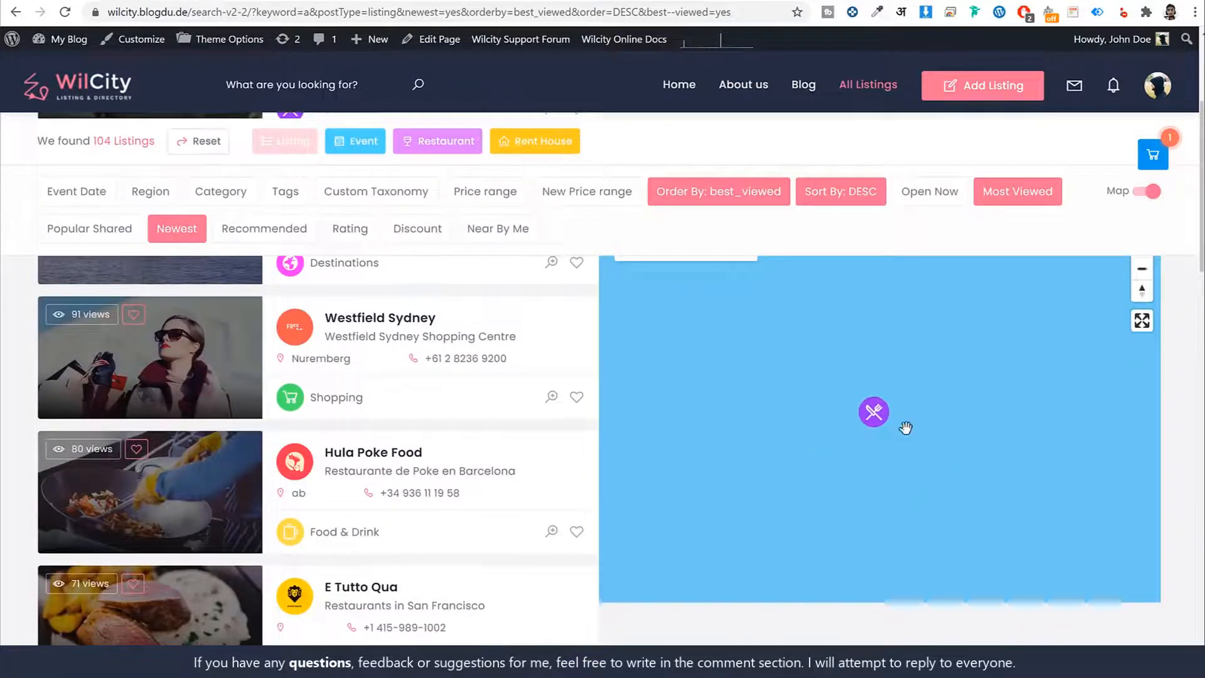
drag(1122, 414, 809, 404)
scroll(321, 442, up, 5)
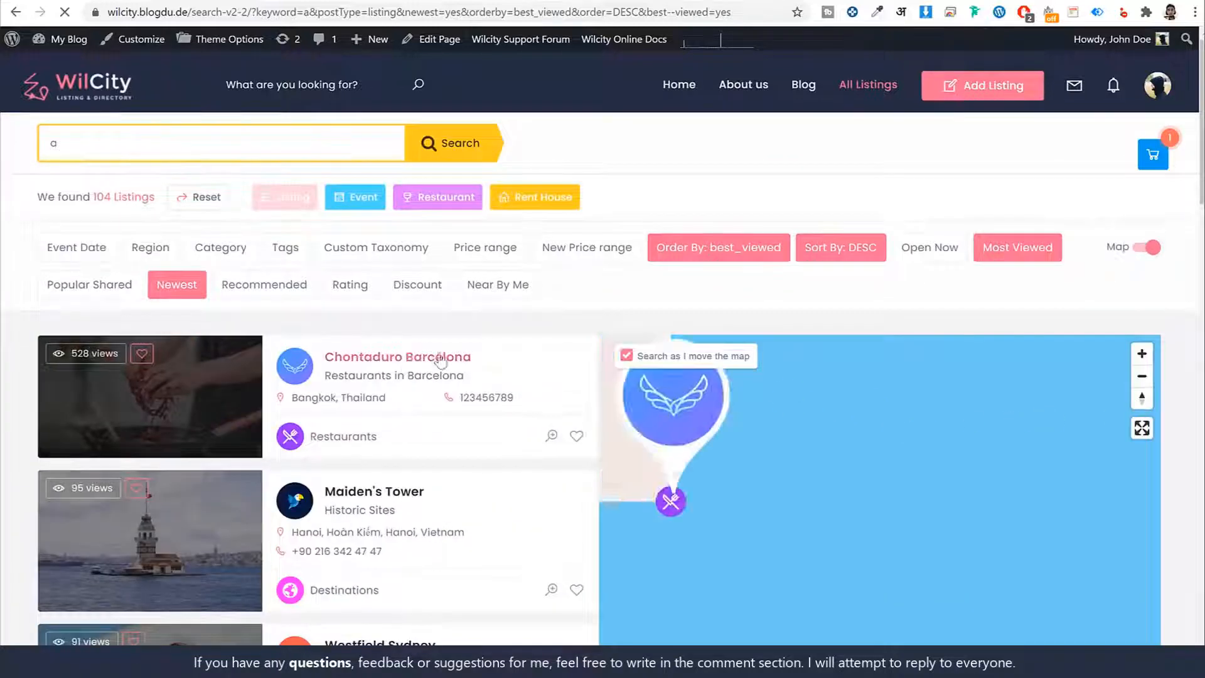
- Open the Chontaduro Barcelona listing and view its title, tagline, average reviews and business info
click(420, 367)
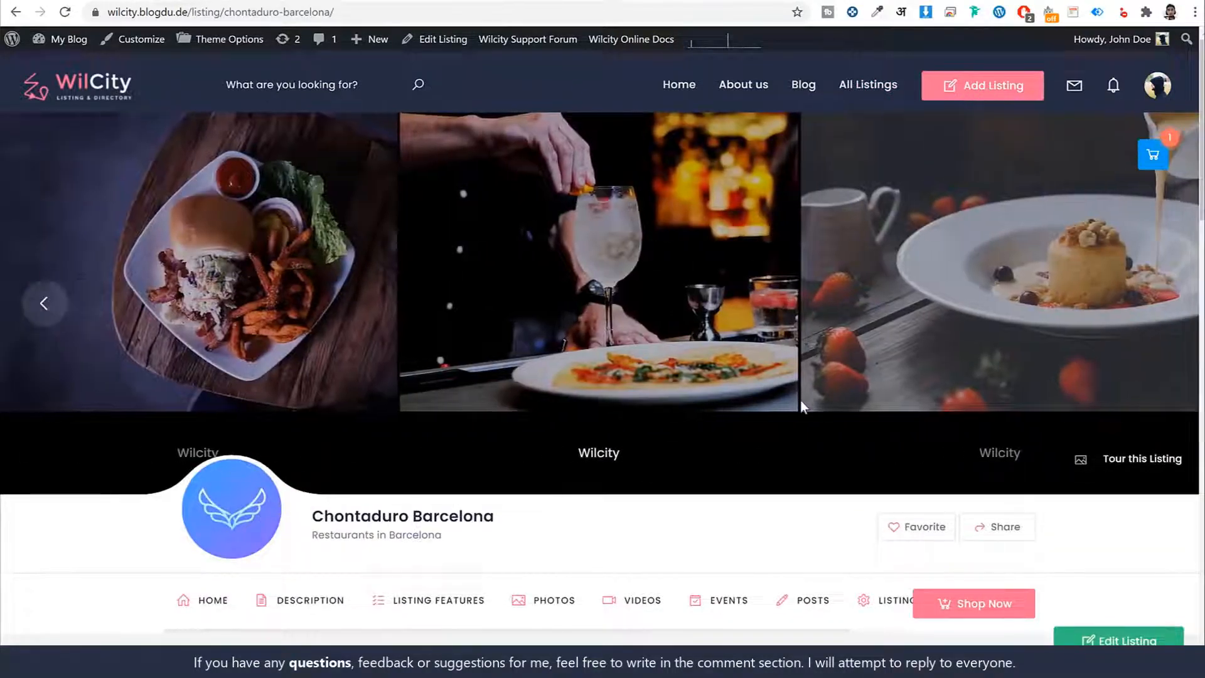
scroll(753, 396, down, 5)
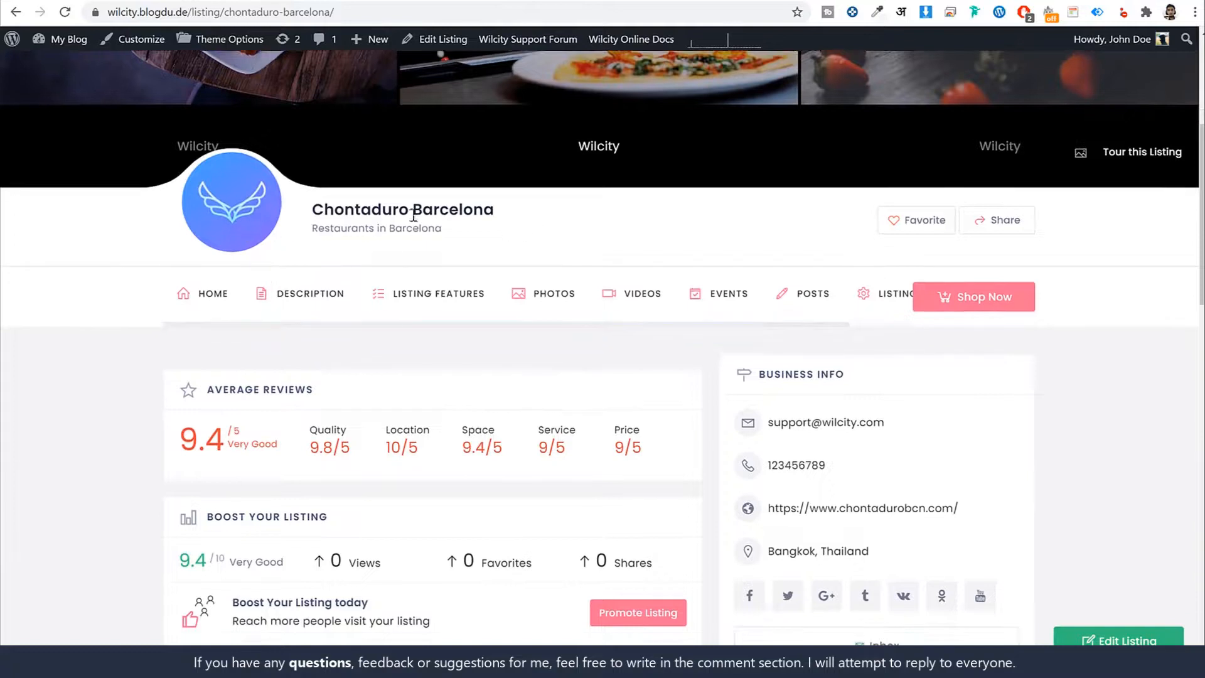
triple_click(413, 216)
drag(316, 229, 442, 230)
scroll(420, 277, down, 1)
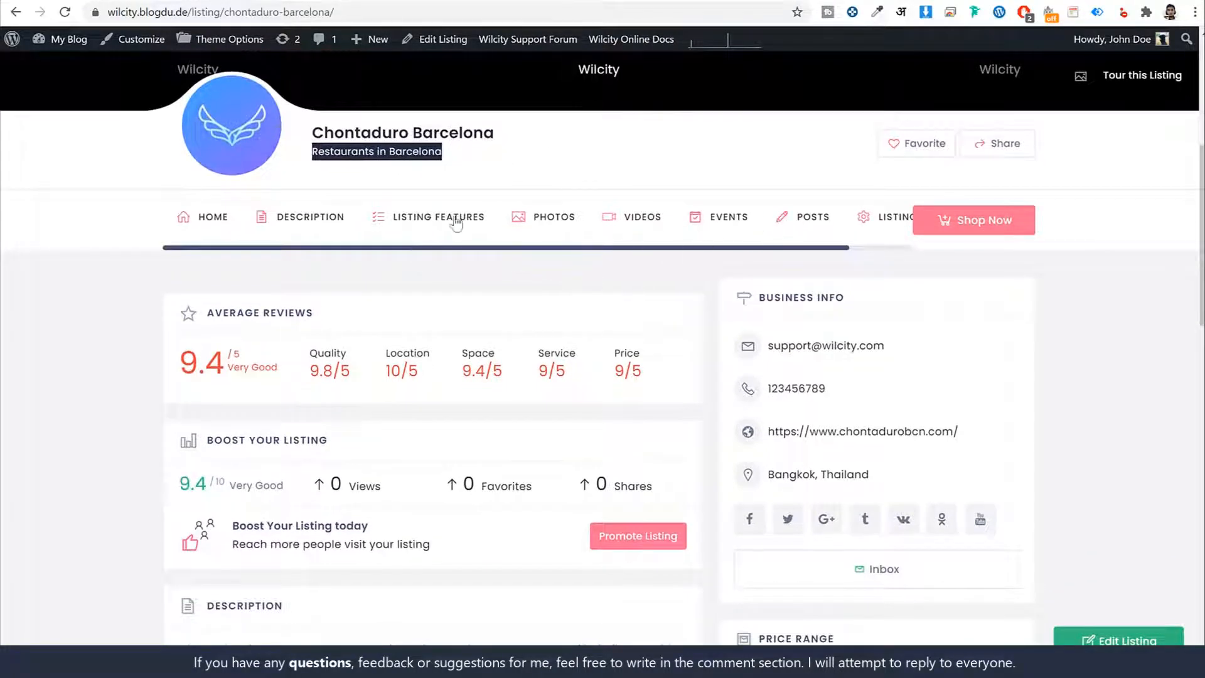
scroll(1086, 353, down, 2)
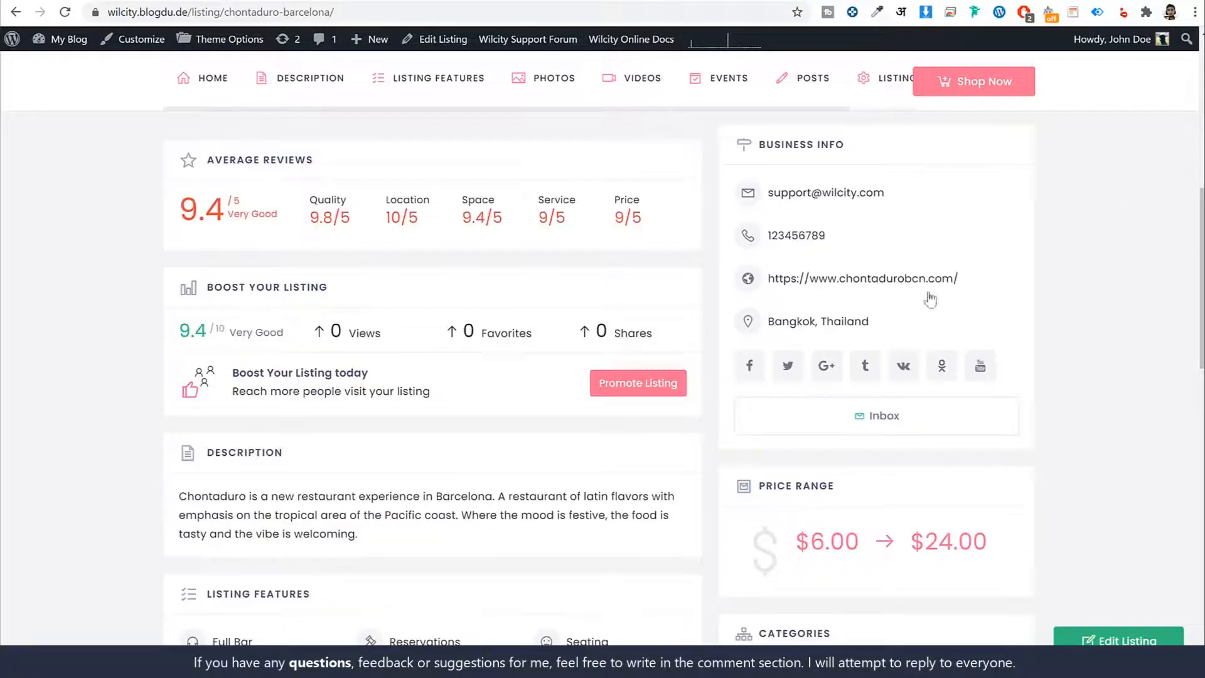
scroll(335, 368, down, 1)
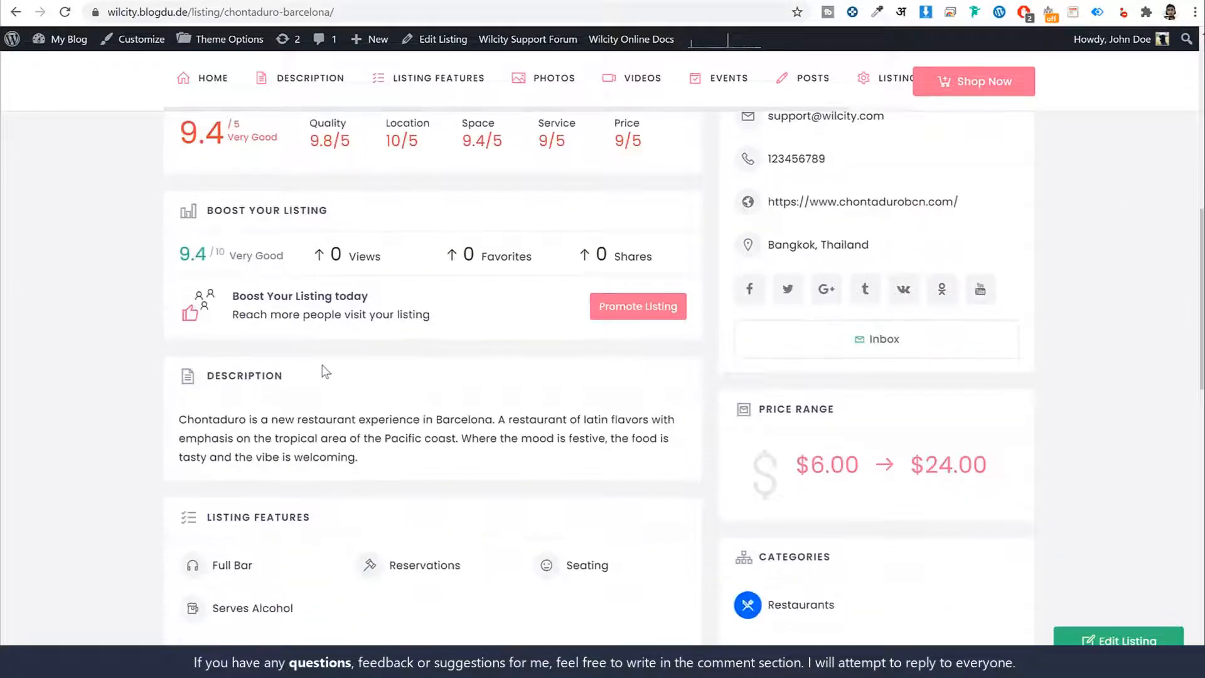
- Go through the listing's Average Reviews, Boost Your Listing and Description sections, highlighting their headings
scroll(322, 371, up, 2)
triple_click(306, 234)
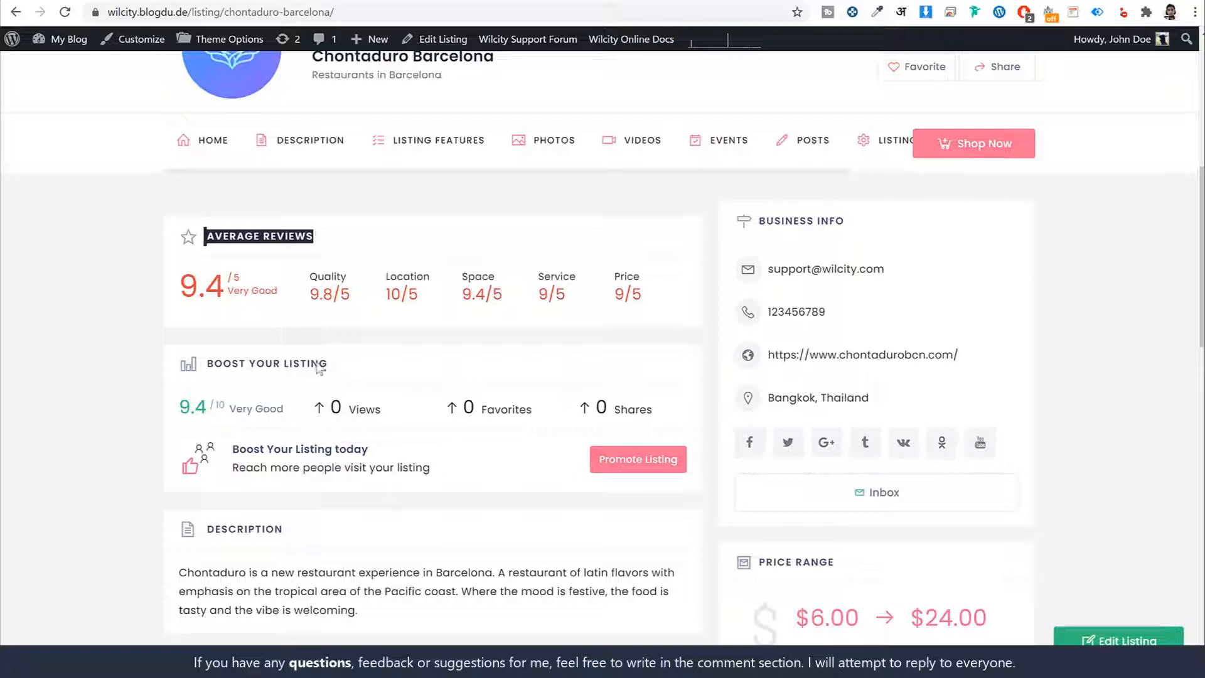
drag(328, 369, 202, 367)
scroll(204, 367, down, 2)
drag(286, 377, 202, 386)
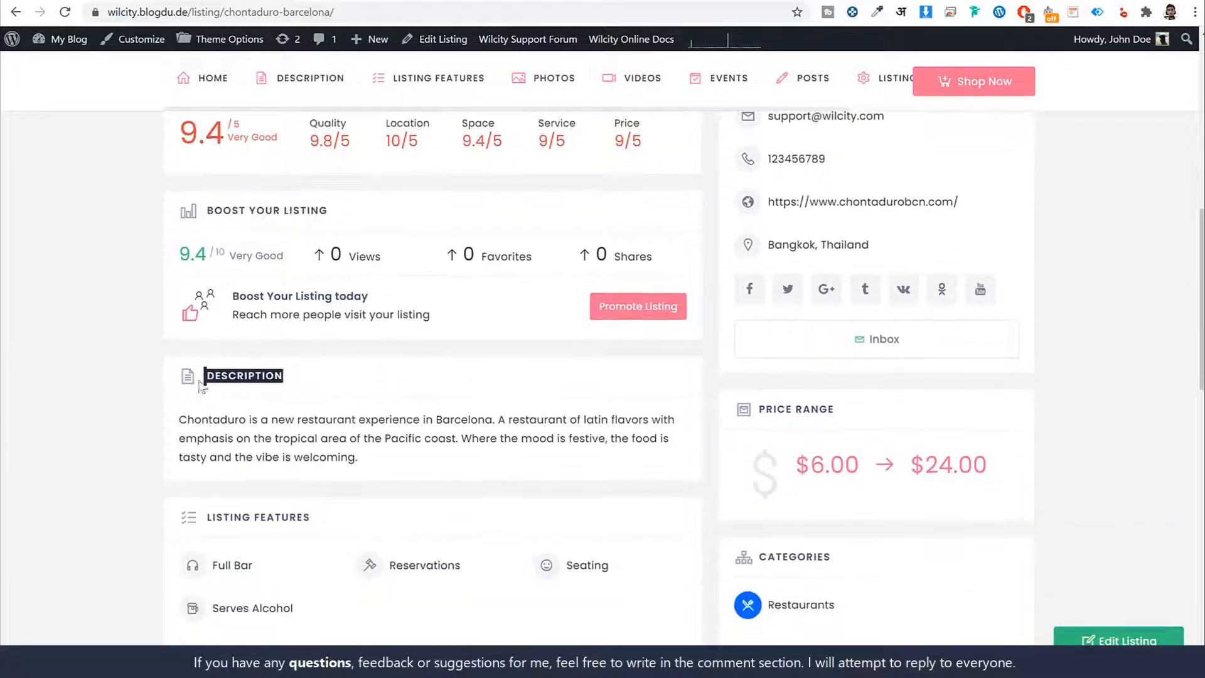
scroll(342, 425, down, 8)
scroll(369, 517, up, 6)
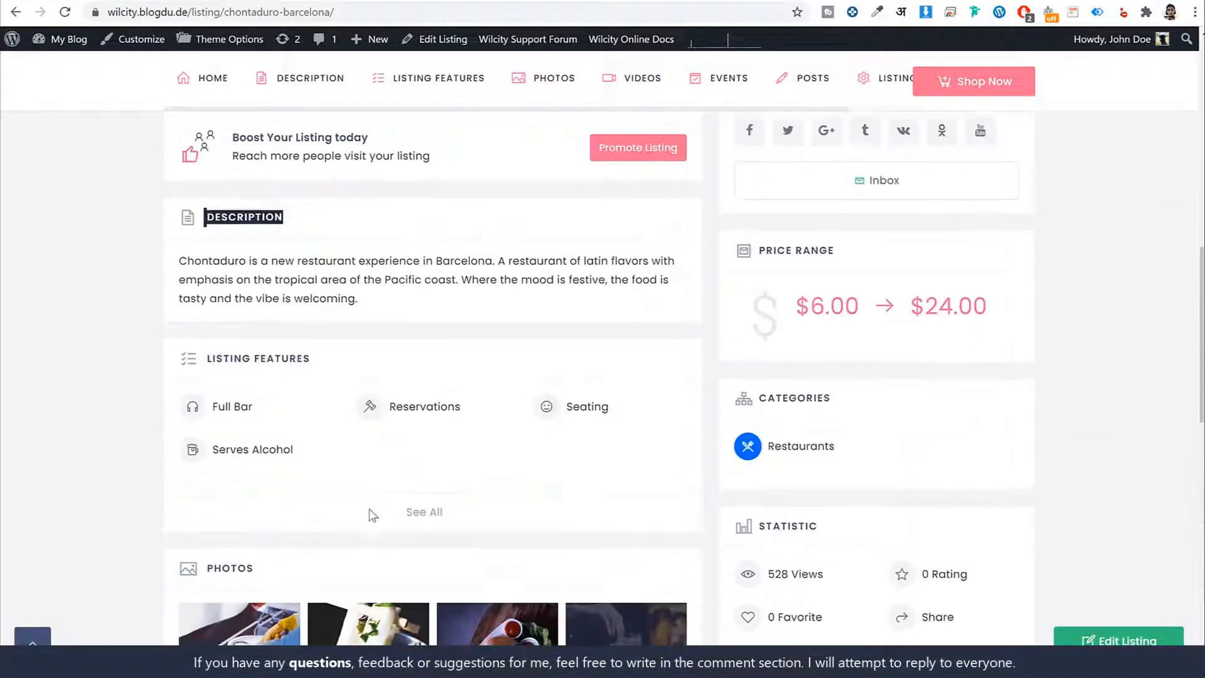
scroll(370, 515, up, 2)
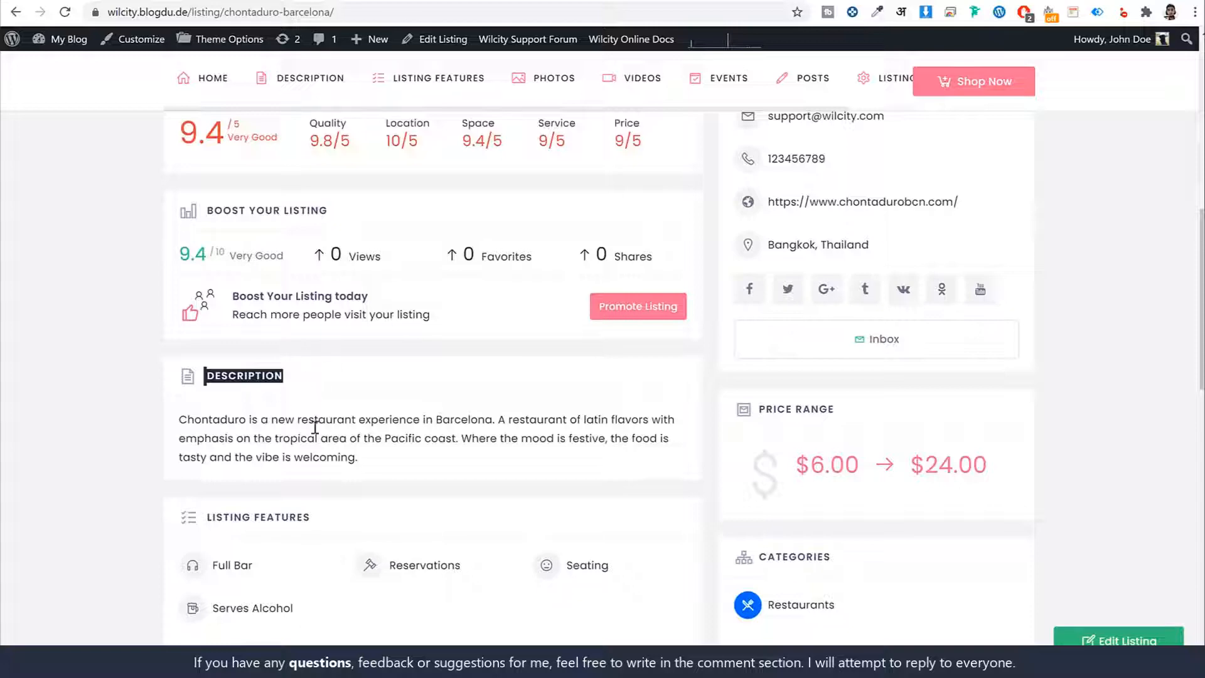
click(246, 392)
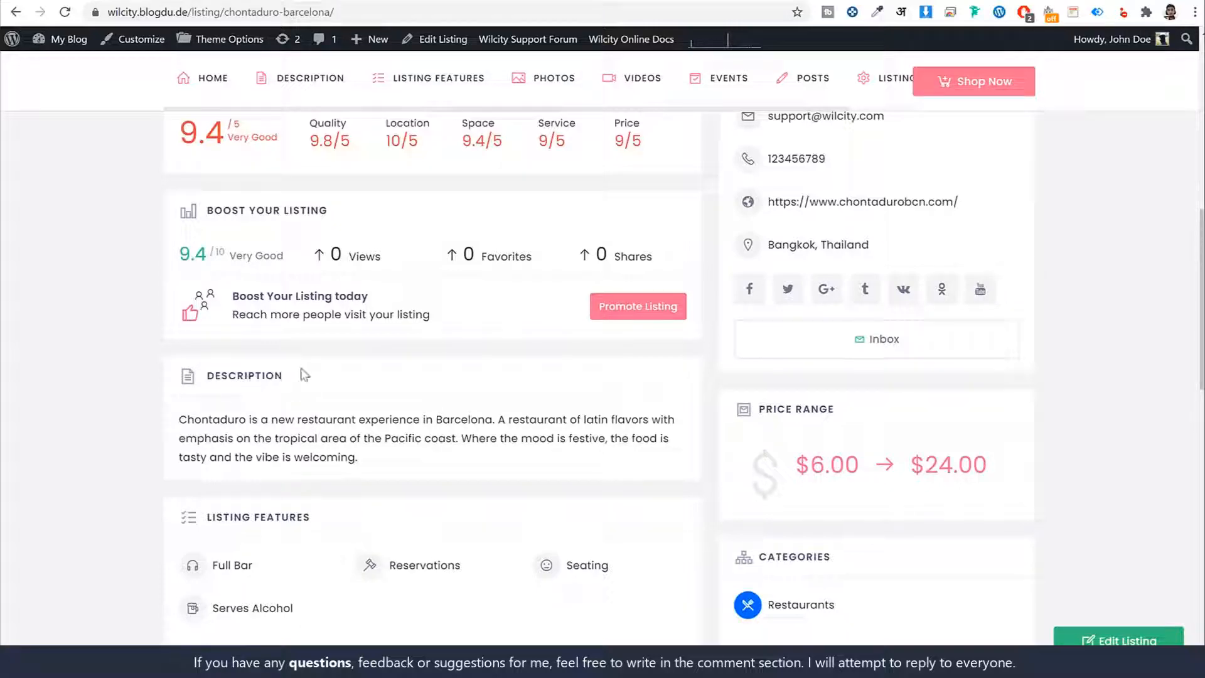
drag(305, 375, 214, 375)
- Look through the listing's features, photos, videos, reviews, Claim Listing box and price range
scroll(262, 420, up, 3)
scroll(254, 534, down, 1)
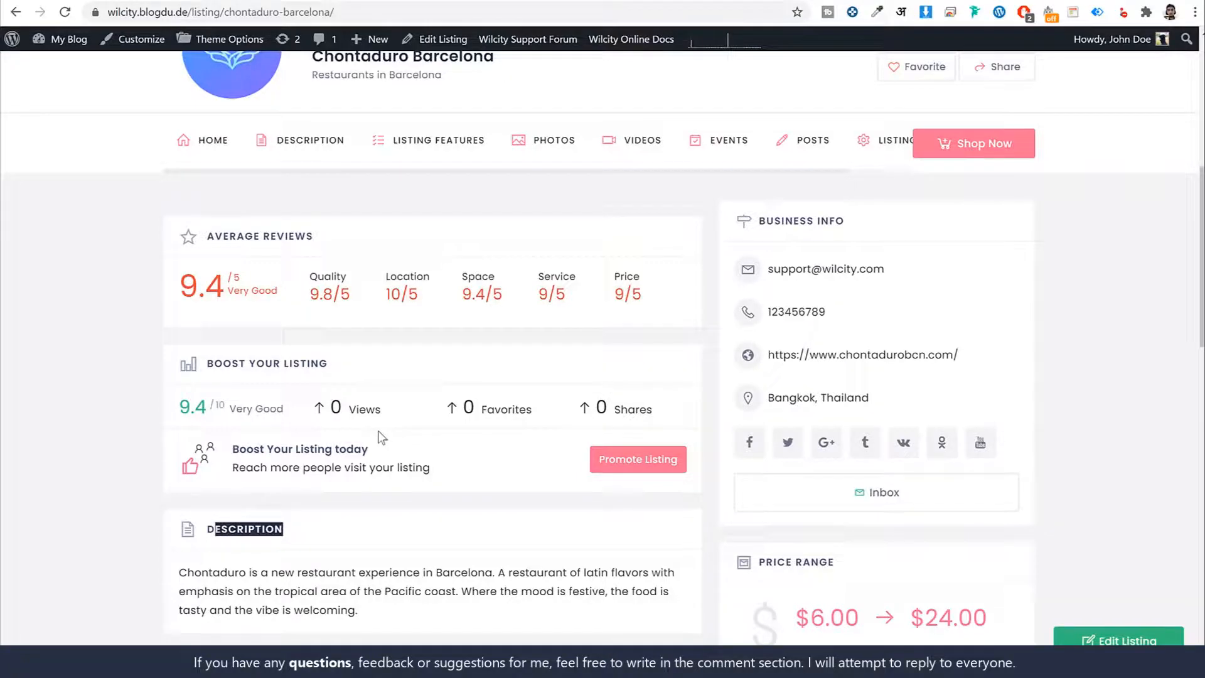
scroll(377, 538, down, 6)
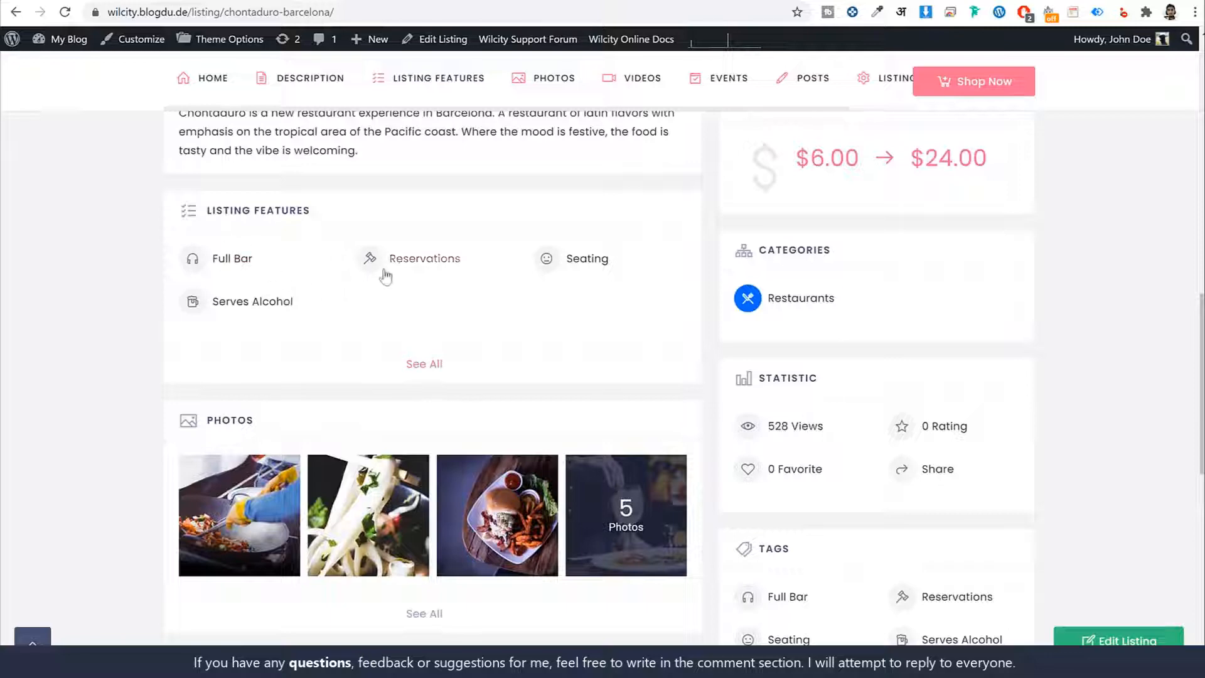
scroll(349, 377, down, 5)
scroll(355, 388, down, 1)
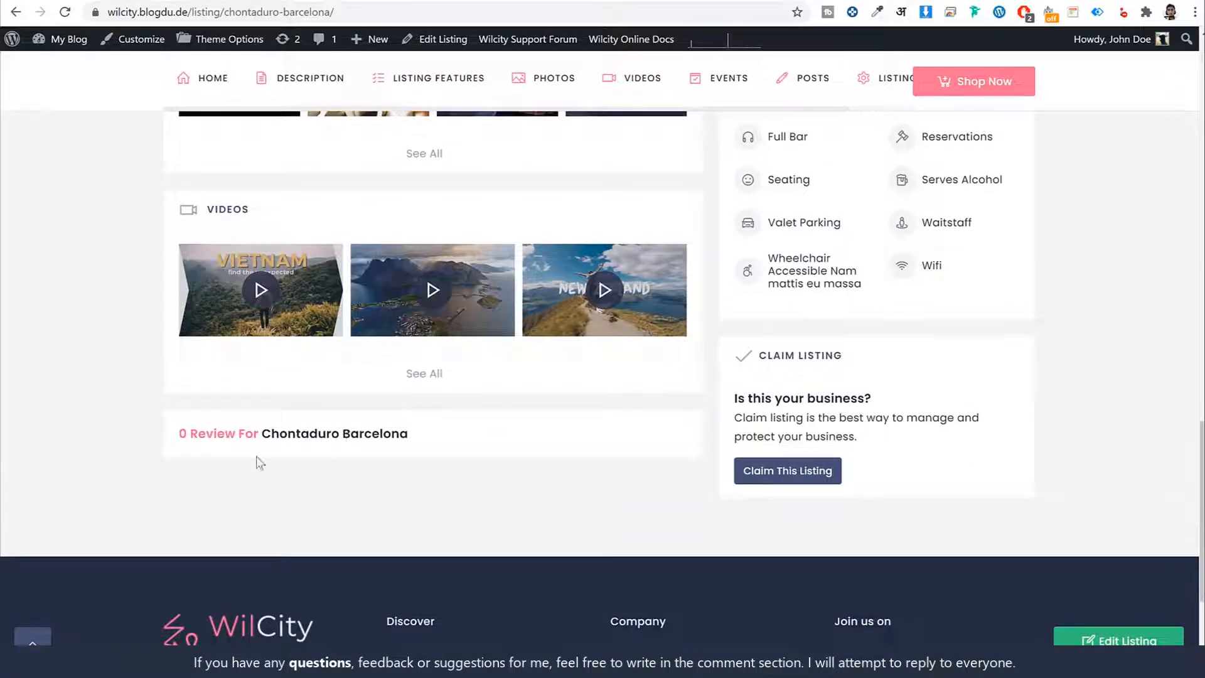
scroll(259, 462, up, 12)
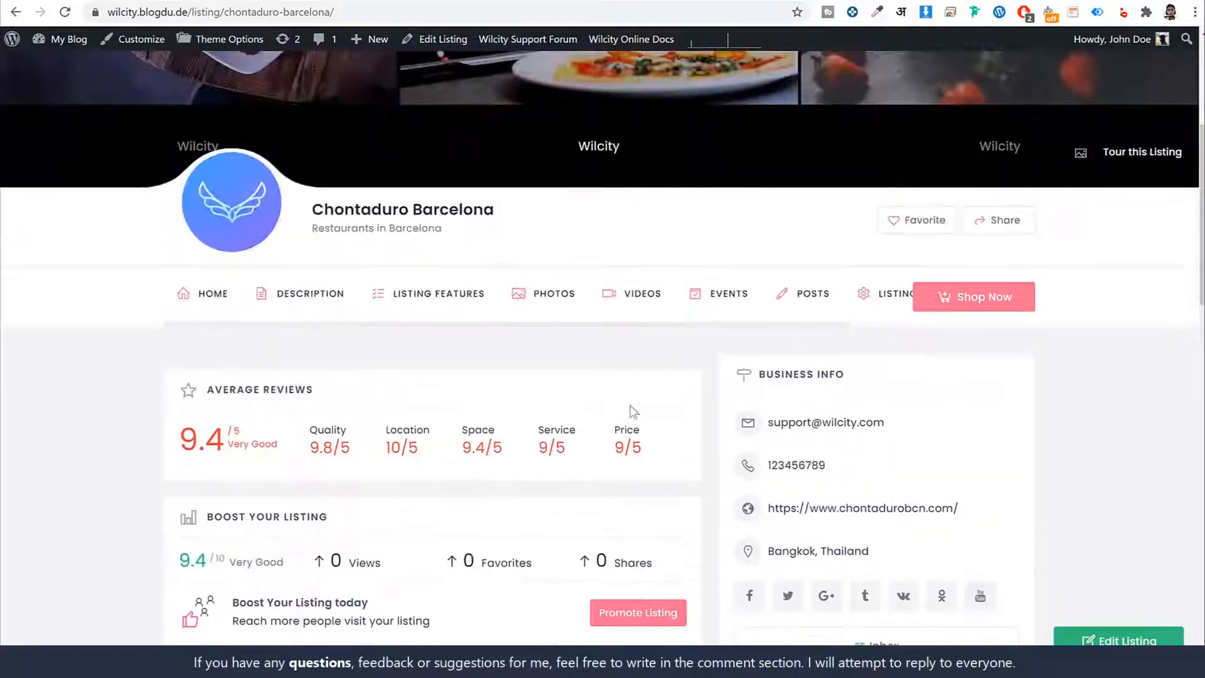
scroll(966, 379, down, 6)
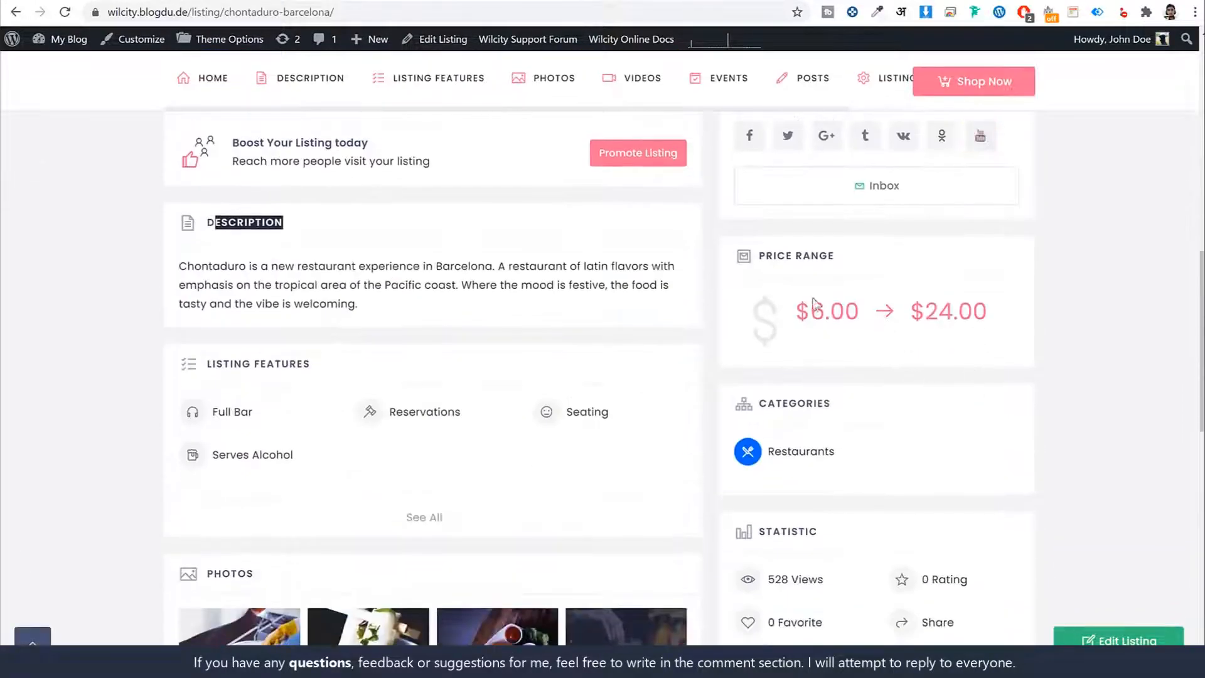
- Look through the listing's categories, statistics, tags and Claim Listing sidebar sections, and return to the Boost Your Listing section
scroll(945, 365, down, 5)
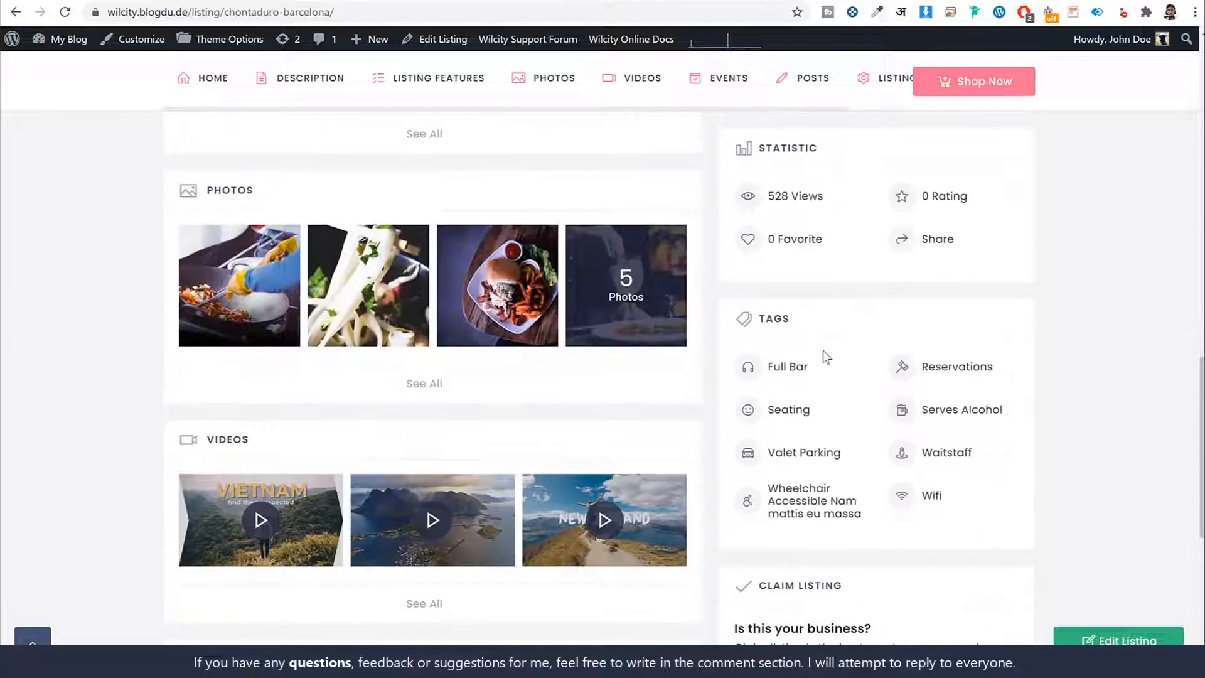
scroll(878, 351, down, 4)
scroll(887, 426, up, 10)
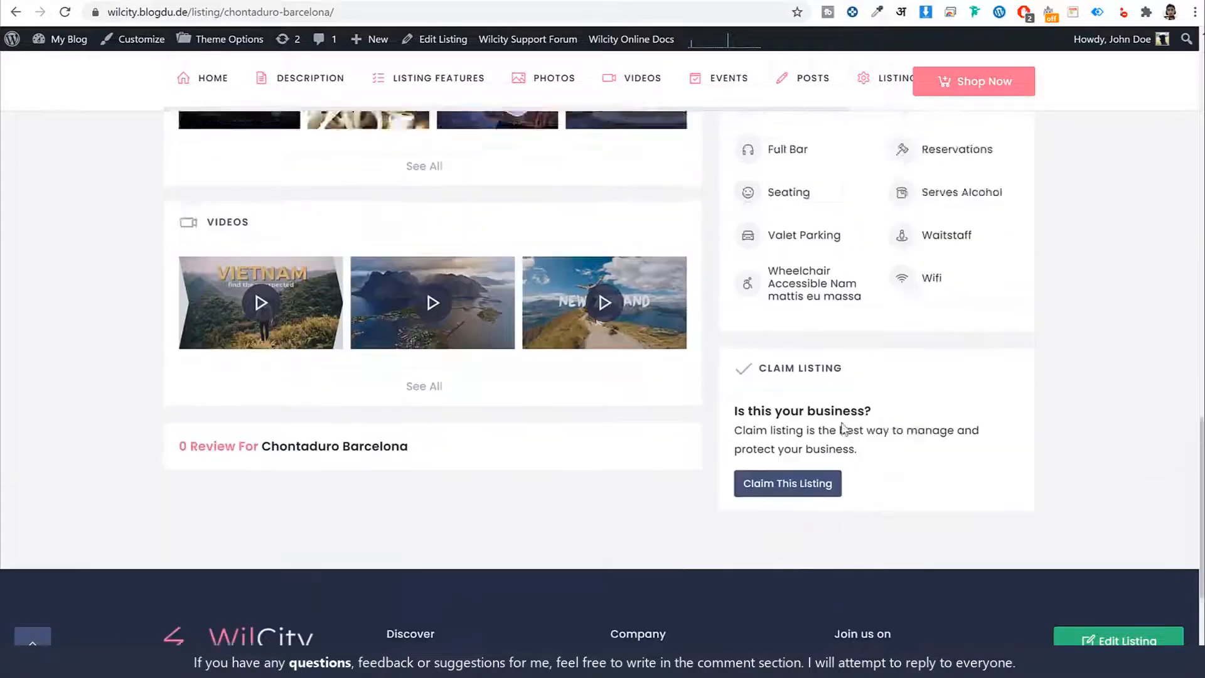
scroll(845, 429, up, 4)
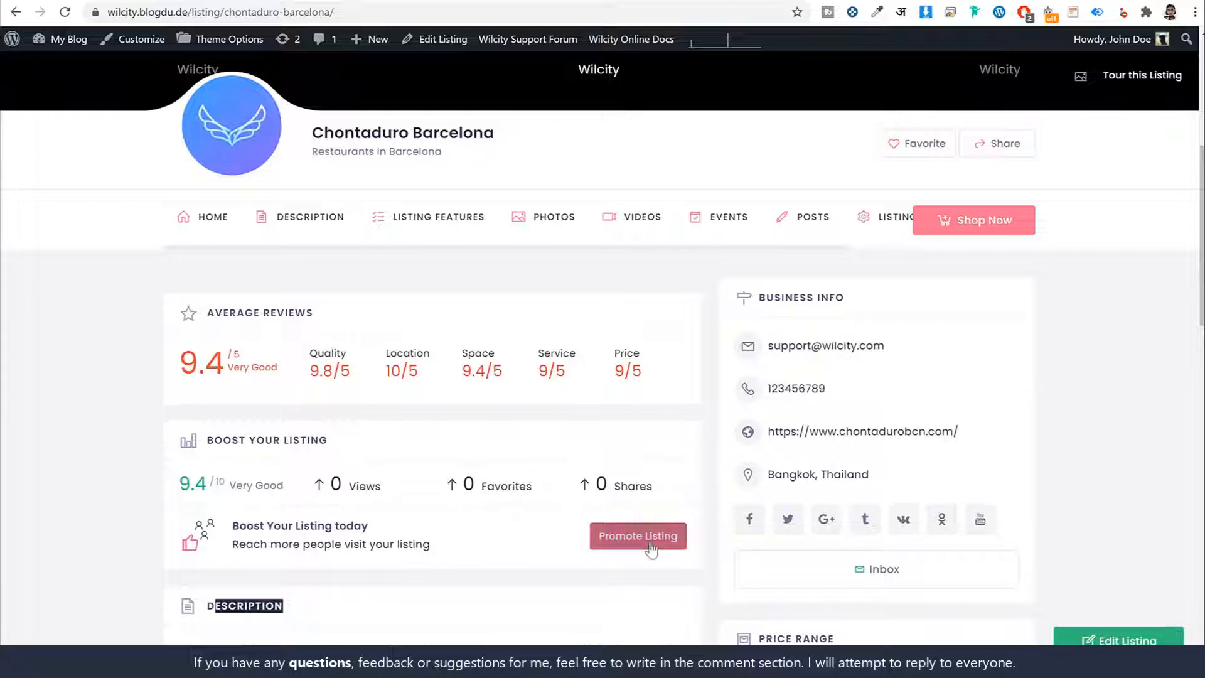
- Open the listing's promotion options, select the List Sidebar - $30 ad position, and close the options without boosting
click(631, 536)
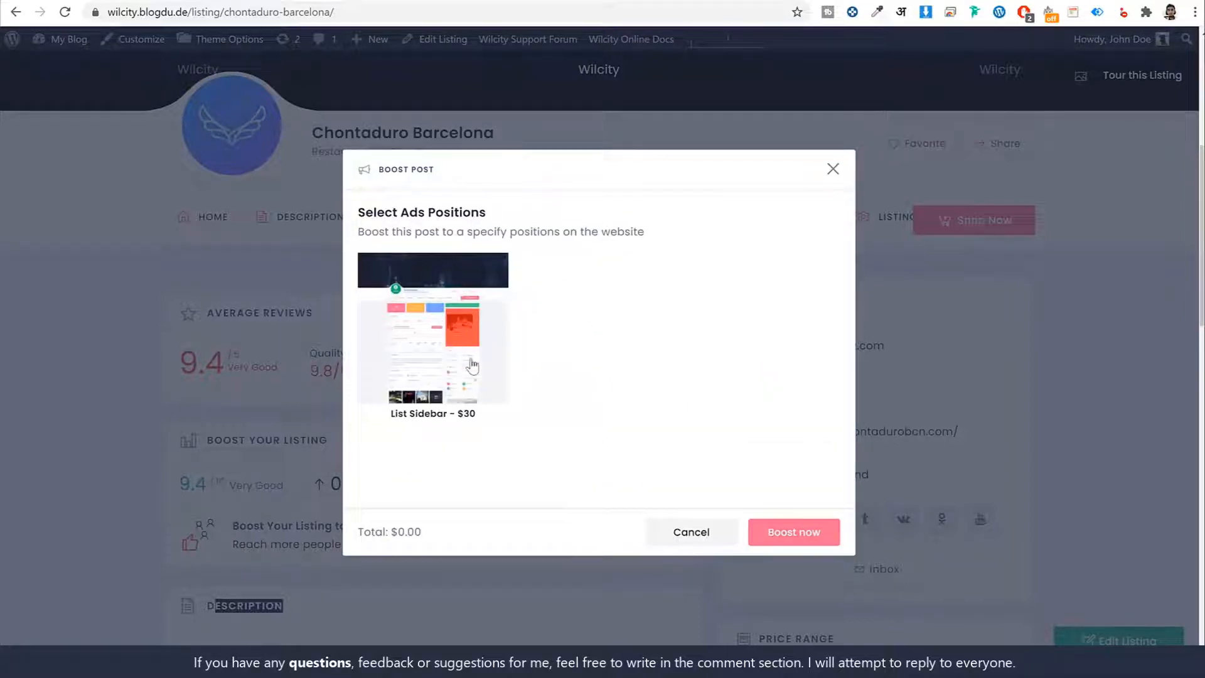
click(436, 370)
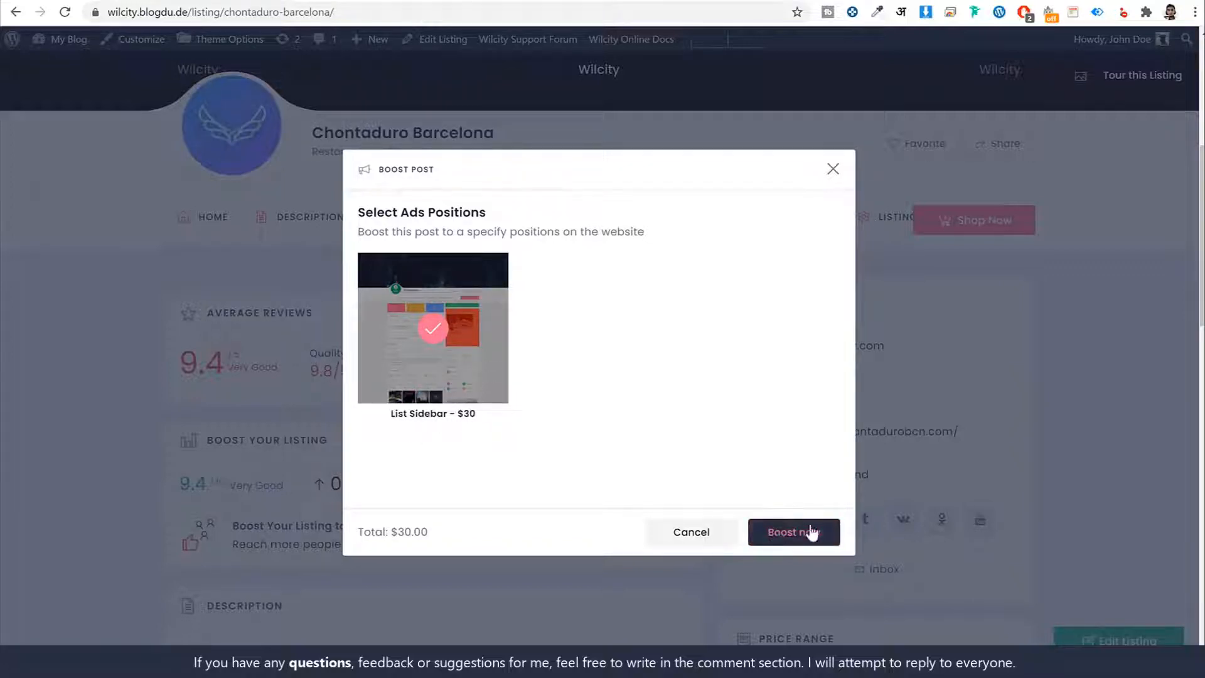
click(835, 173)
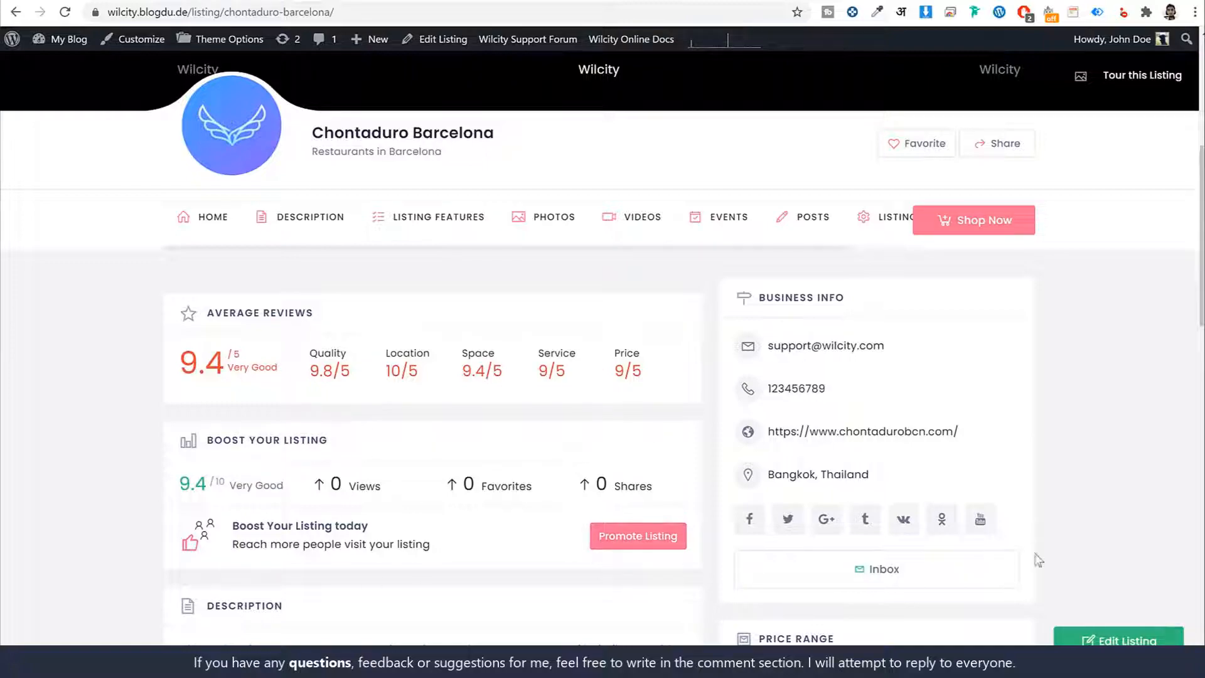
- Review the Chontaduro Barcelona page again, from its photo header and Favorite and Share options to its photos and tags
scroll(1064, 496, down, 10)
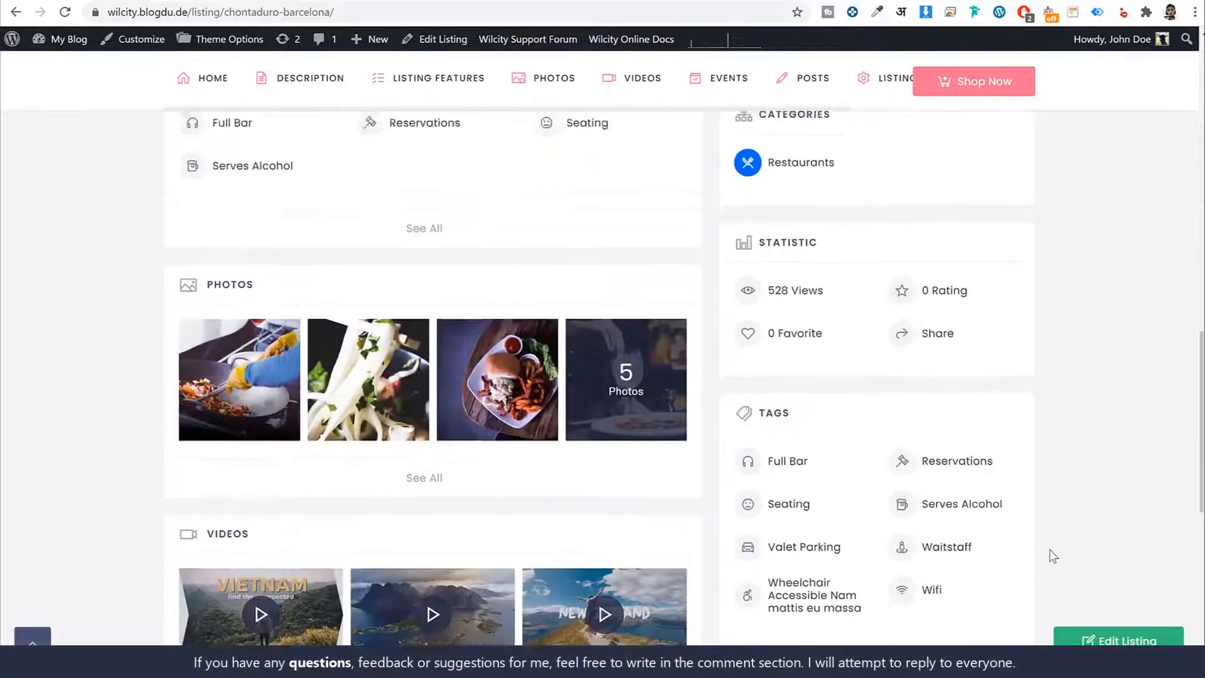
scroll(1049, 548, up, 8)
scroll(1053, 557, up, 4)
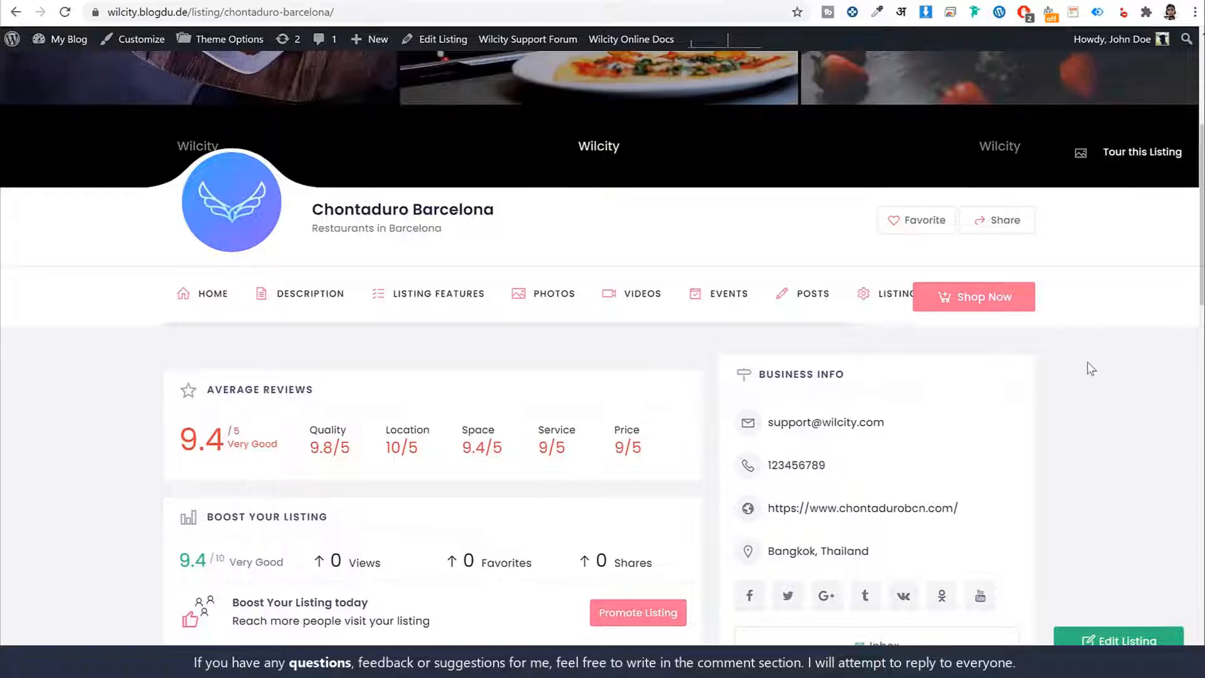
scroll(1090, 367, up, 4)
scroll(1119, 493, up, 2)
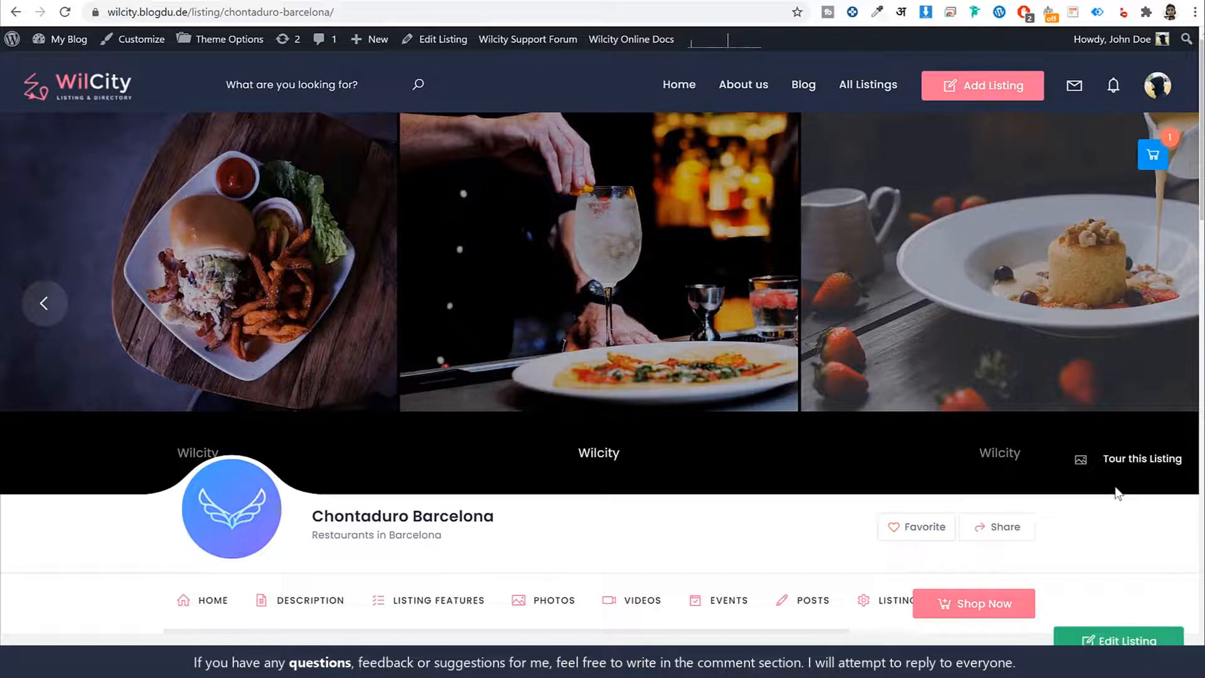
scroll(1115, 502, down, 3)
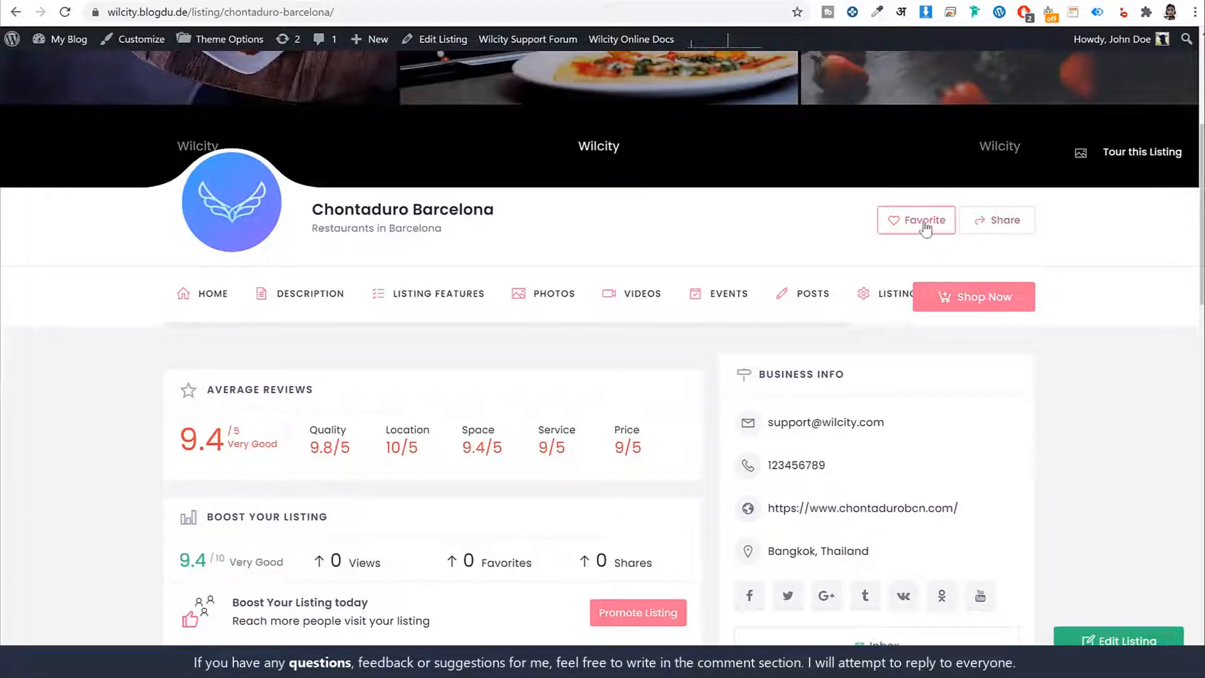
scroll(1004, 361, up, 3)
scroll(1011, 368, up, 1)
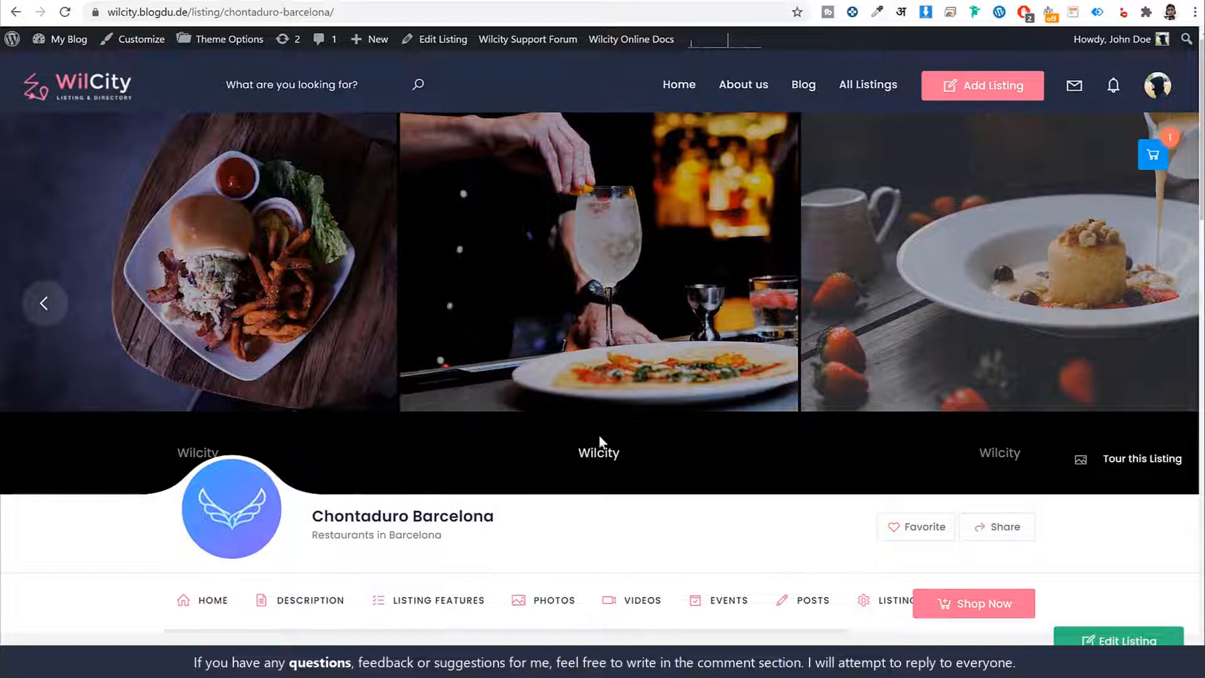
scroll(593, 465, down, 4)
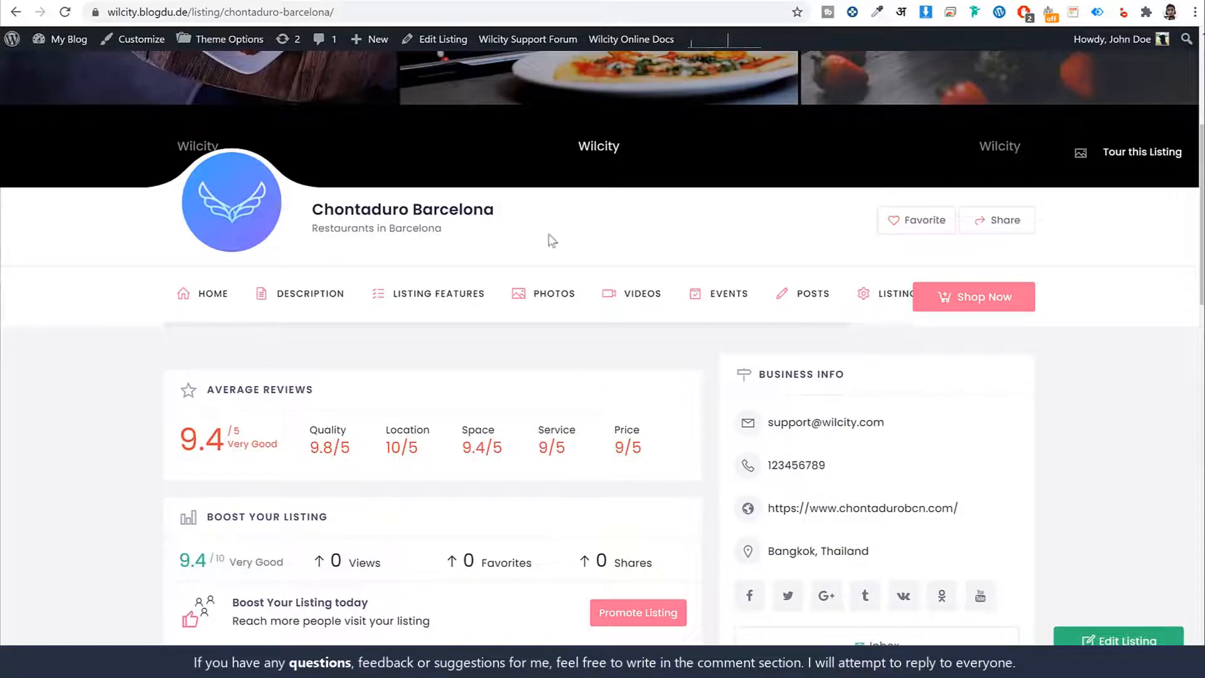
- Switch to the Hoppers restaurant demo listing and examine its header, restaurant menu, photos, description and business info
click(443, 2)
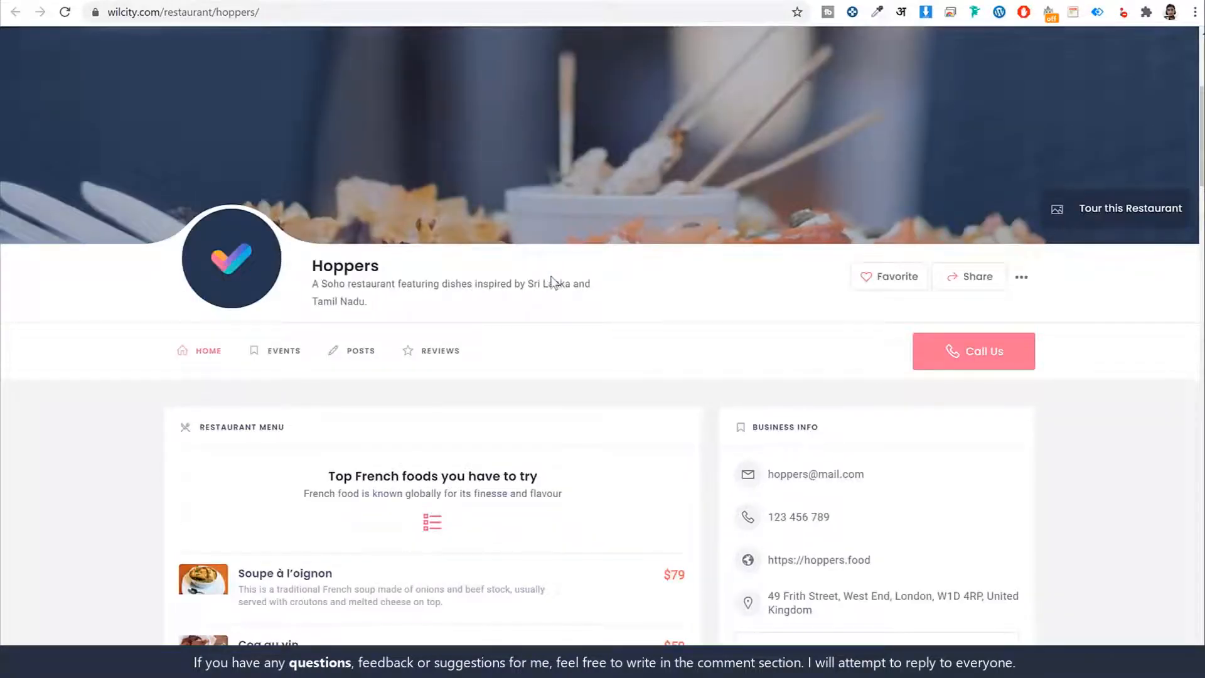
scroll(552, 279, up, 4)
scroll(551, 280, up, 1)
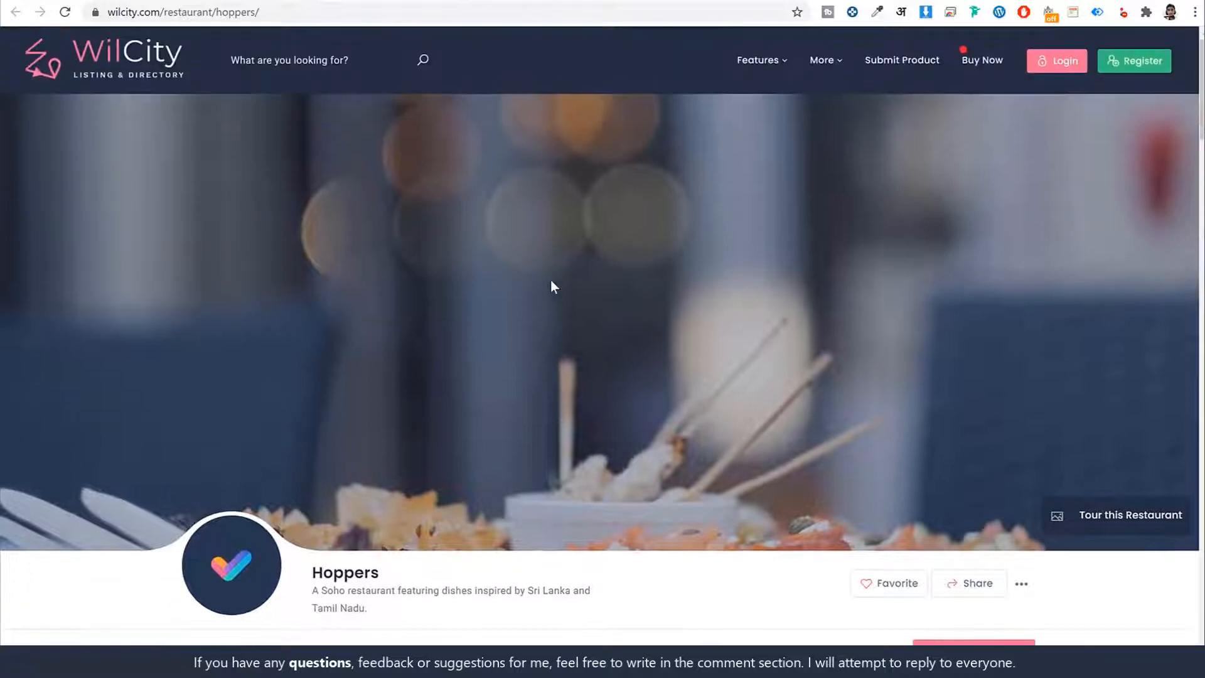
scroll(734, 276, down, 9)
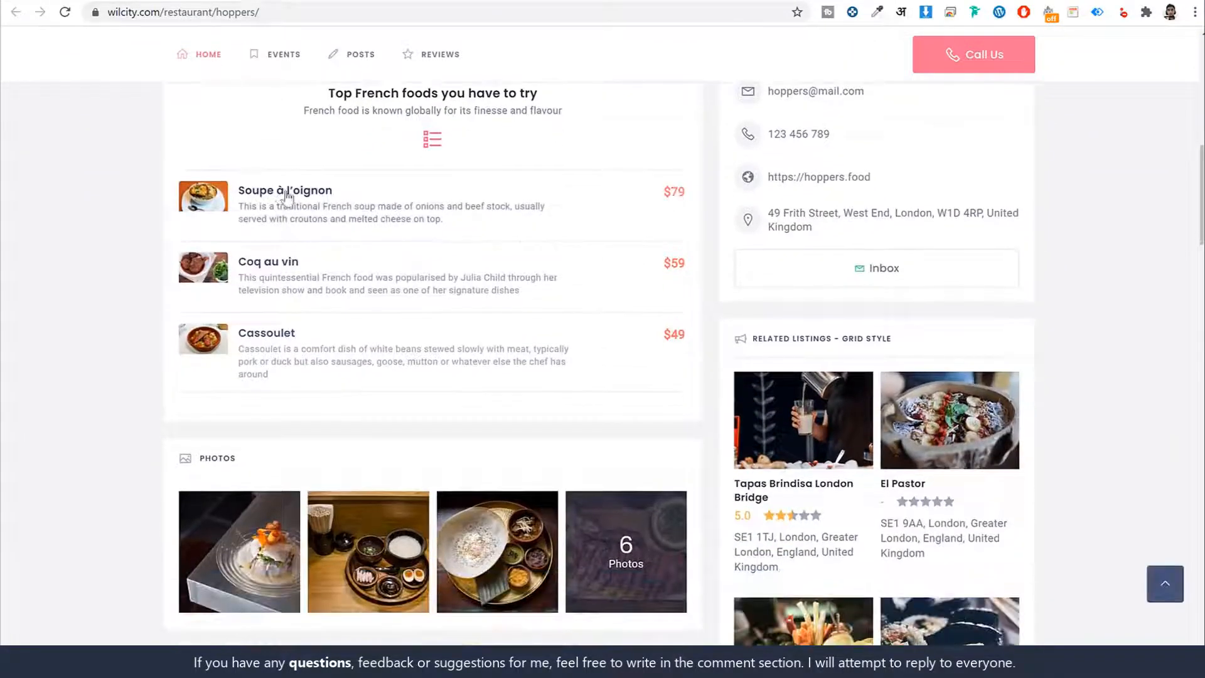
scroll(314, 346, up, 1)
scroll(351, 339, down, 10)
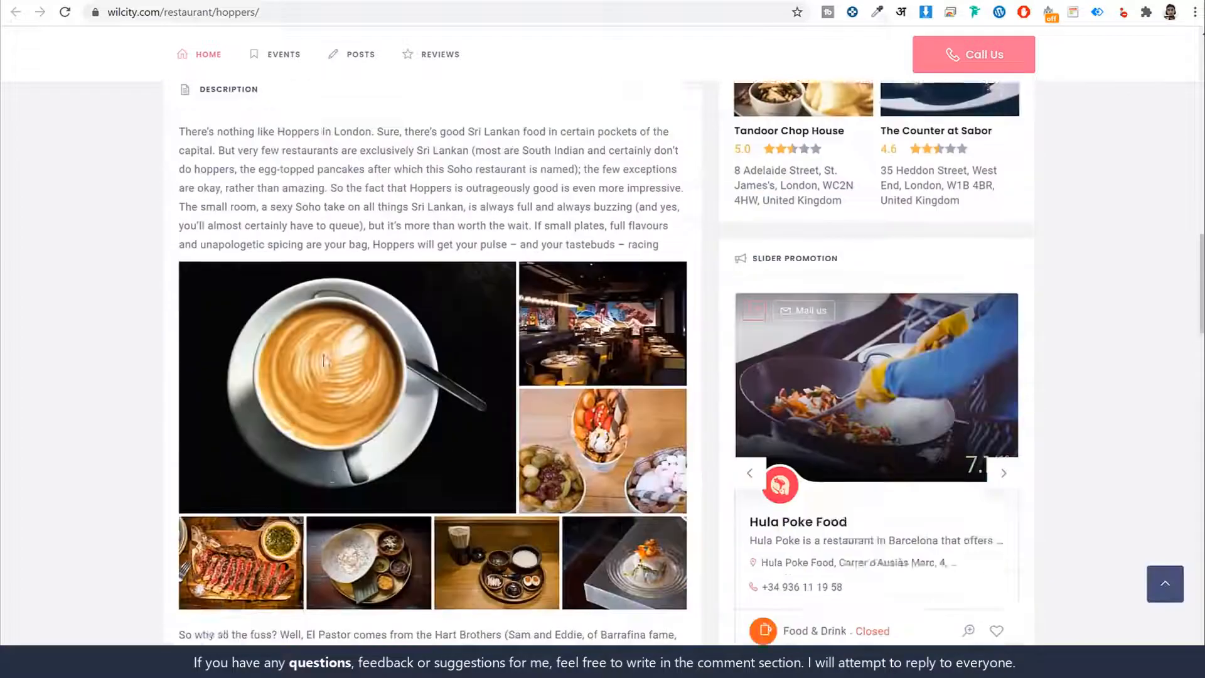
scroll(614, 364, up, 5)
scroll(613, 364, up, 6)
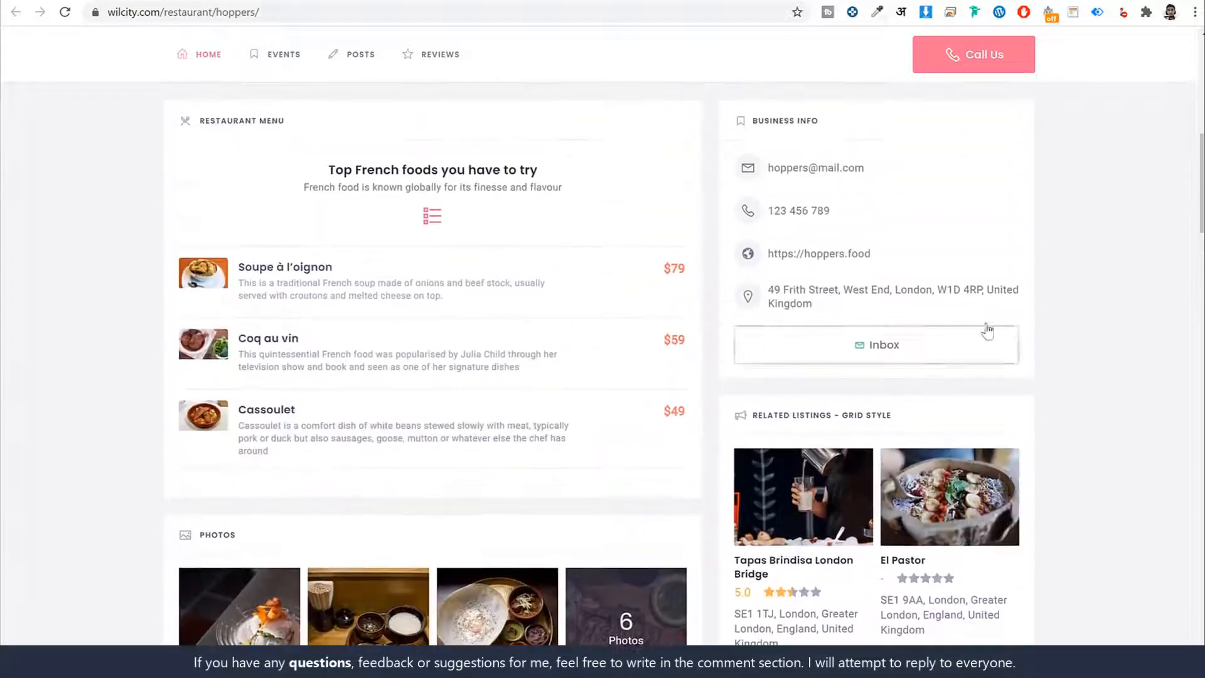
- Look through the Hoppers page's related listings, moving the Slider Promotion and Related Listings sliders forward and back
scroll(1061, 333, down, 3)
scroll(1064, 331, down, 1)
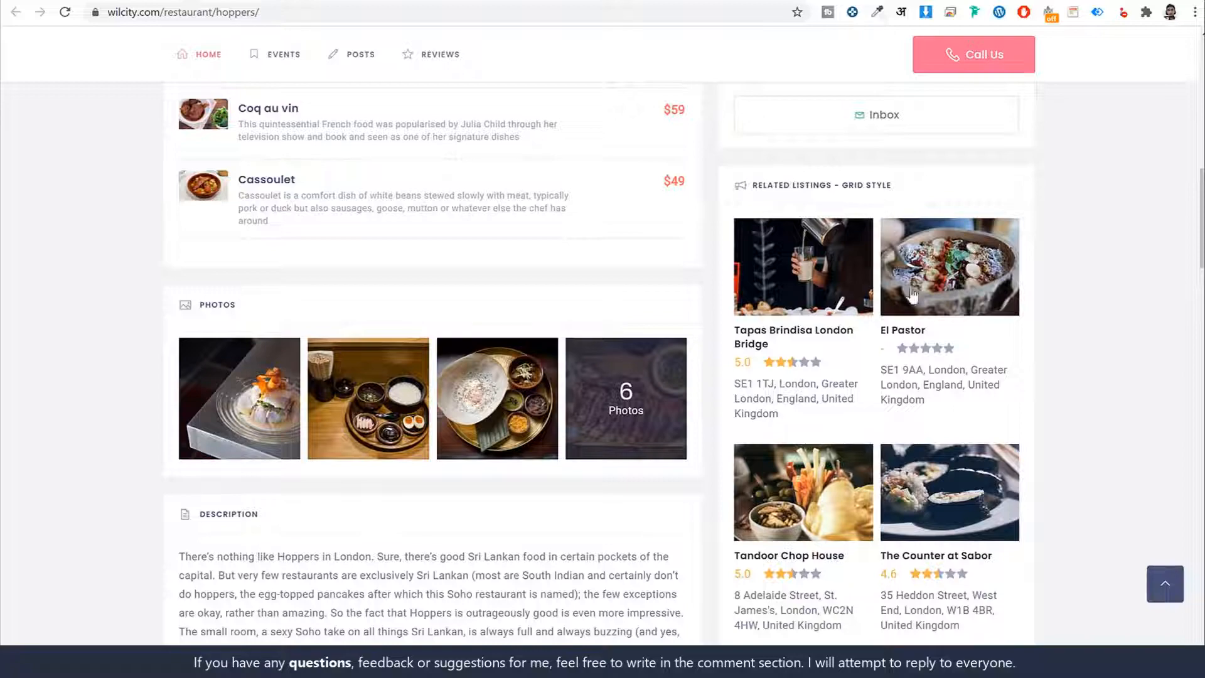
scroll(976, 284, down, 8)
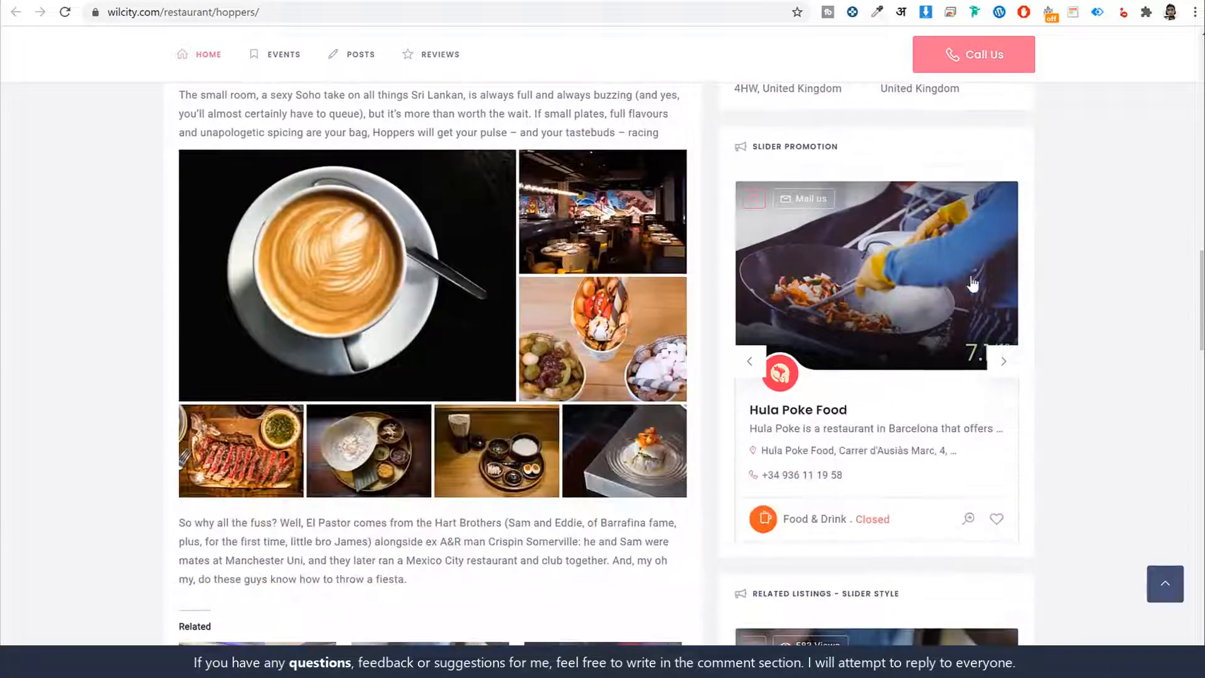
click(1005, 363)
click(750, 364)
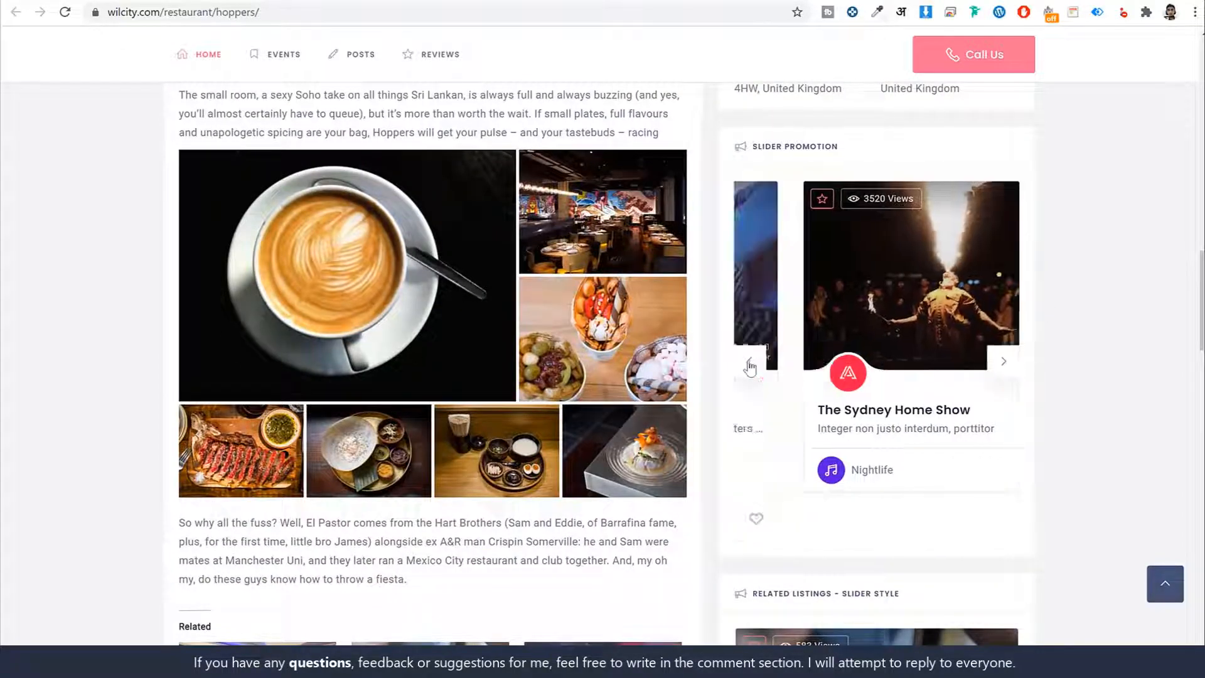
scroll(1105, 332, down, 7)
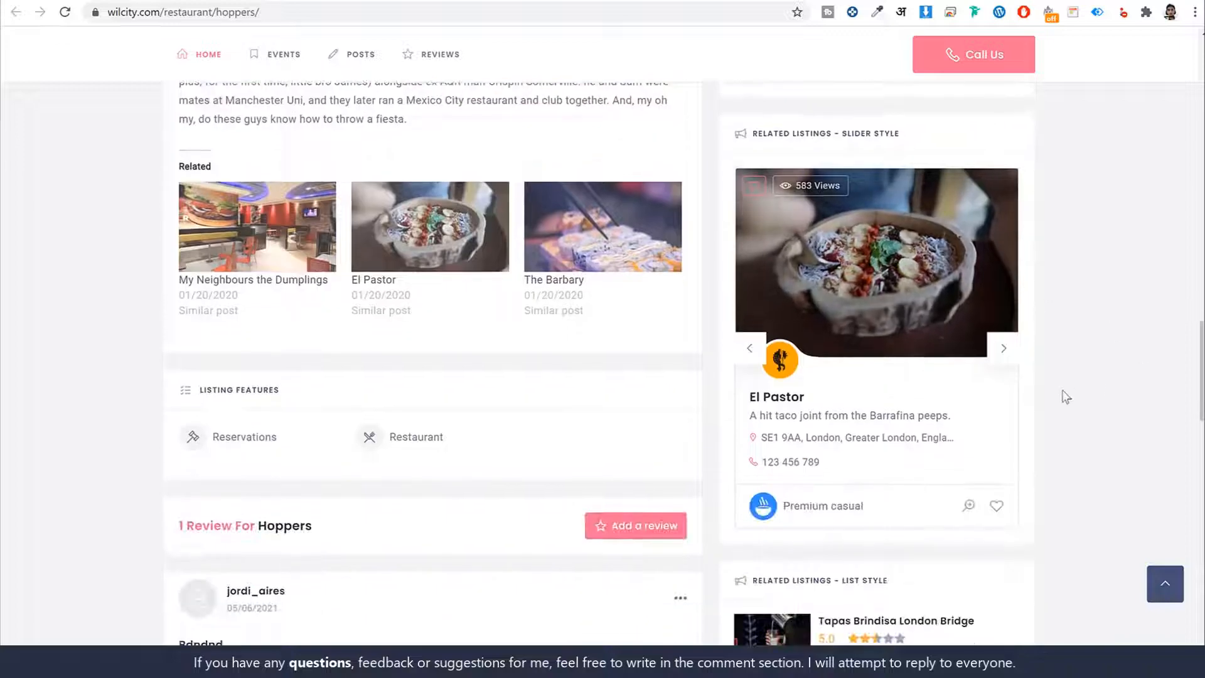
click(1015, 350)
click(749, 352)
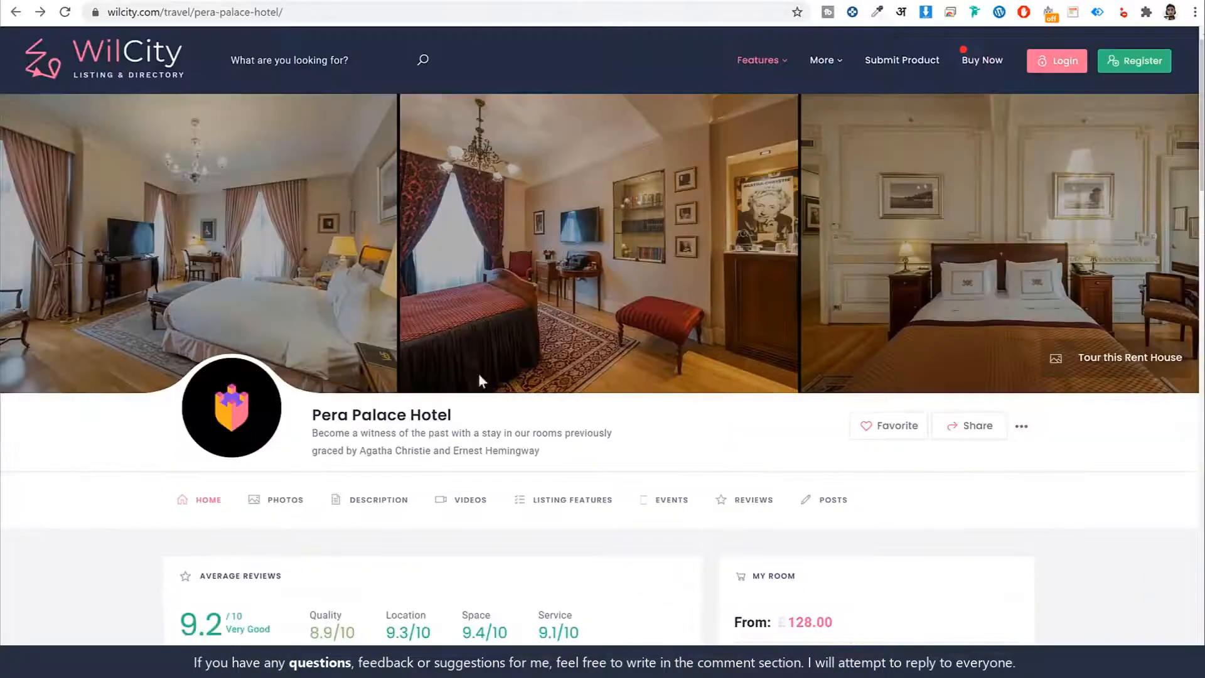
- View the Pera Palace Hotel listing's photos and room booking calendar, and return to the Hoppers page's promotion and related-listing sliders
scroll(616, 449, down, 8)
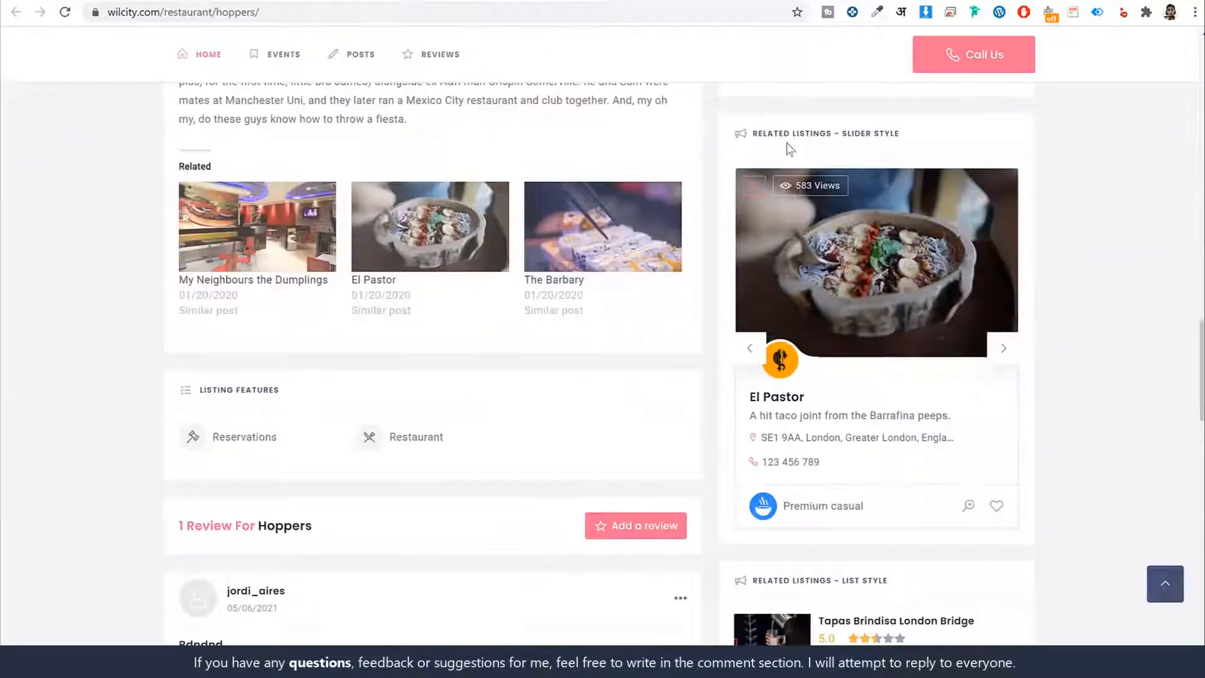
scroll(1023, 352, up, 10)
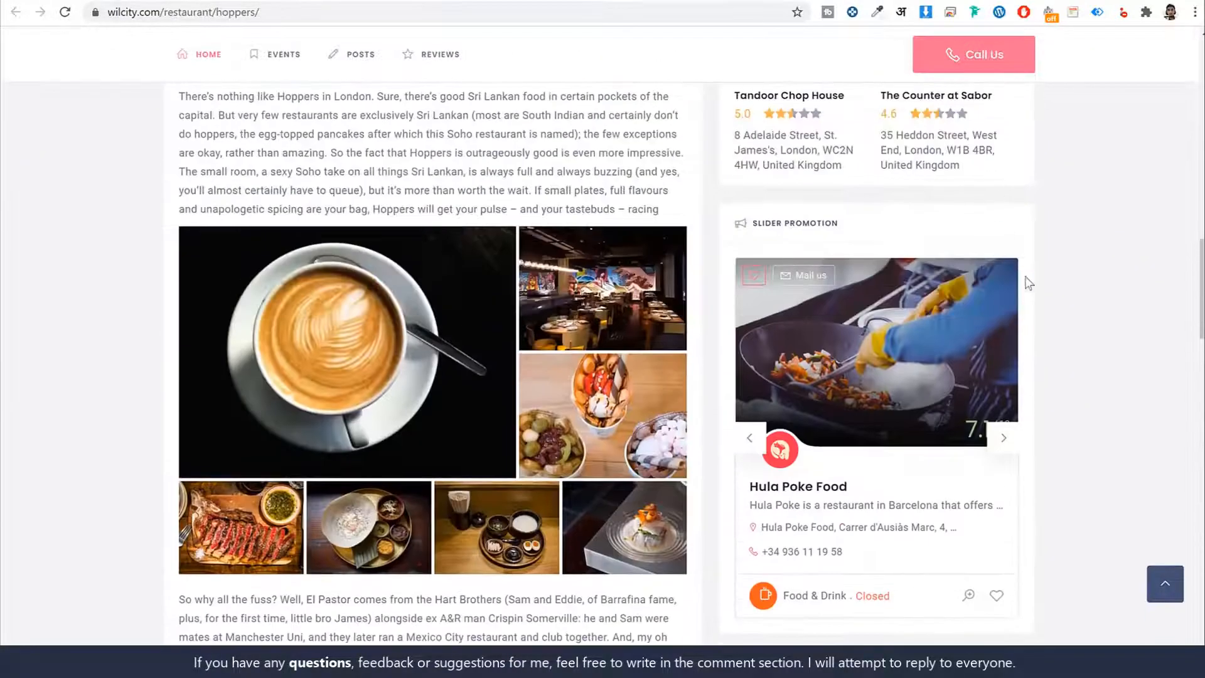
scroll(1075, 410, down, 6)
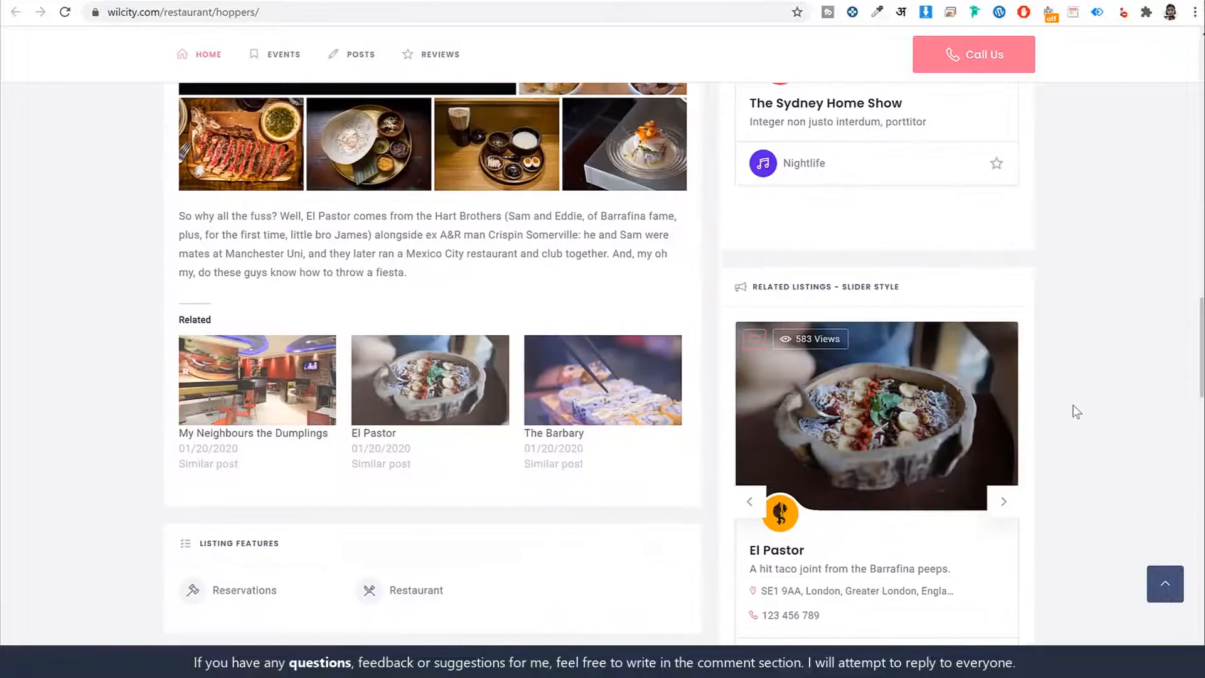
scroll(1075, 410, down, 10)
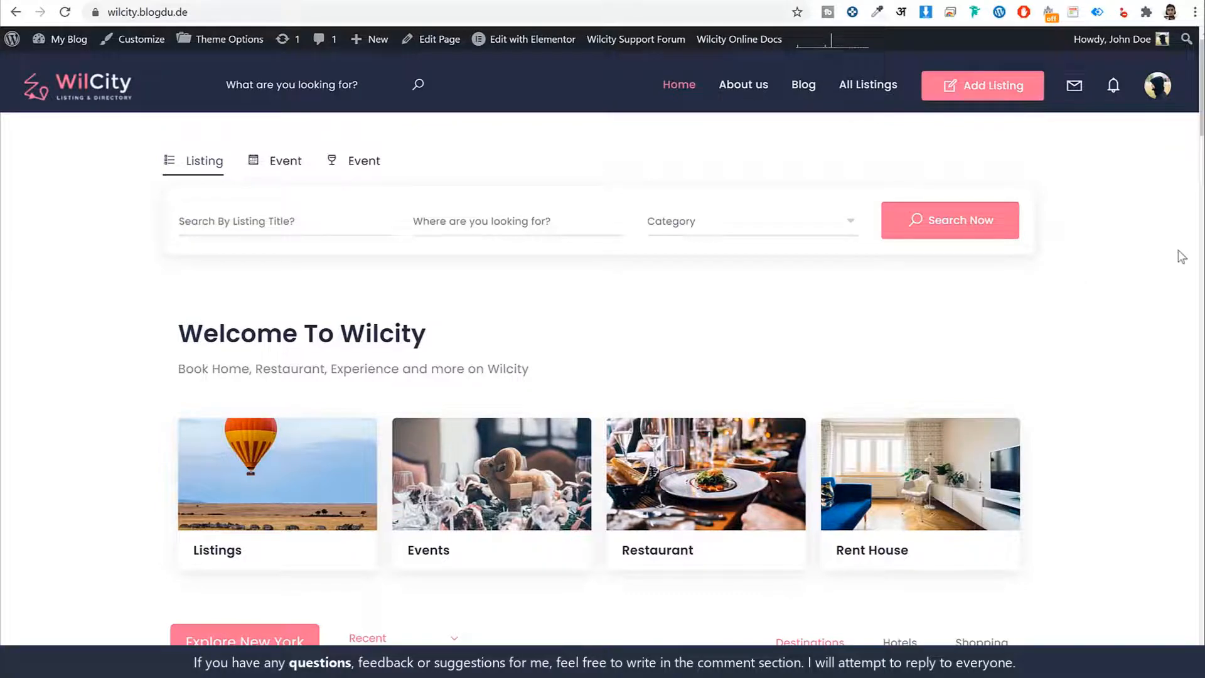
- Look through the WilCity home page sections down to The Latest Listings, and return to the page's beginning
scroll(1146, 304, down, 15)
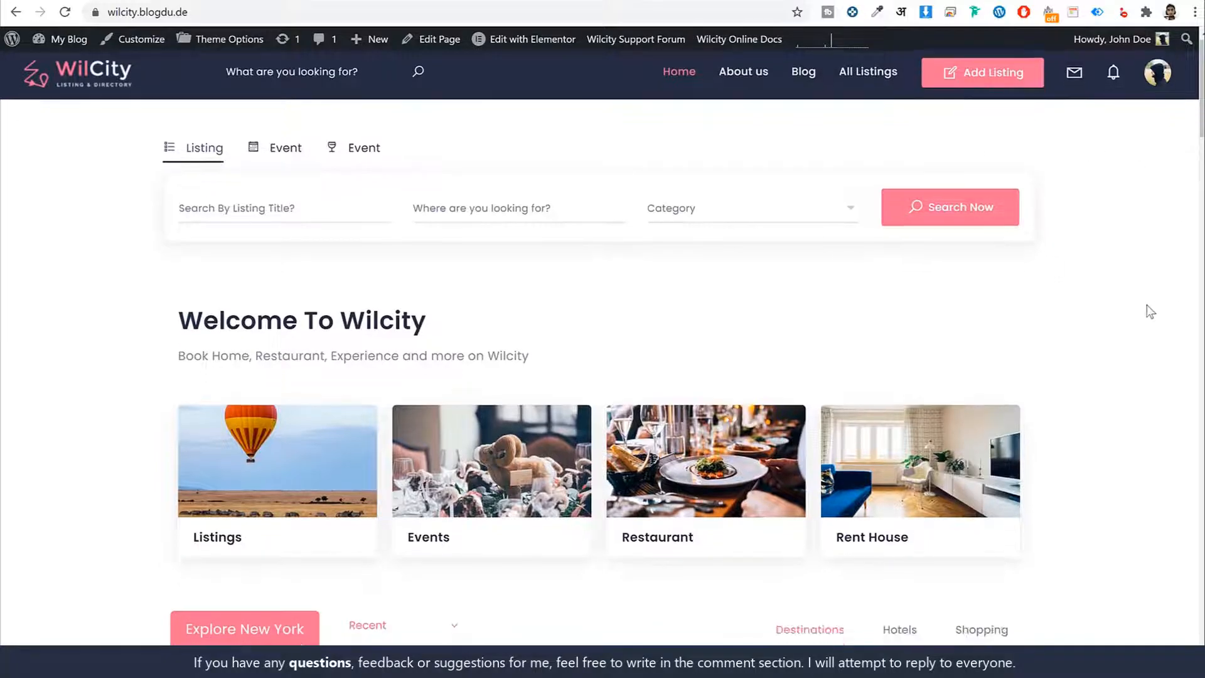
scroll(1147, 310, down, 20)
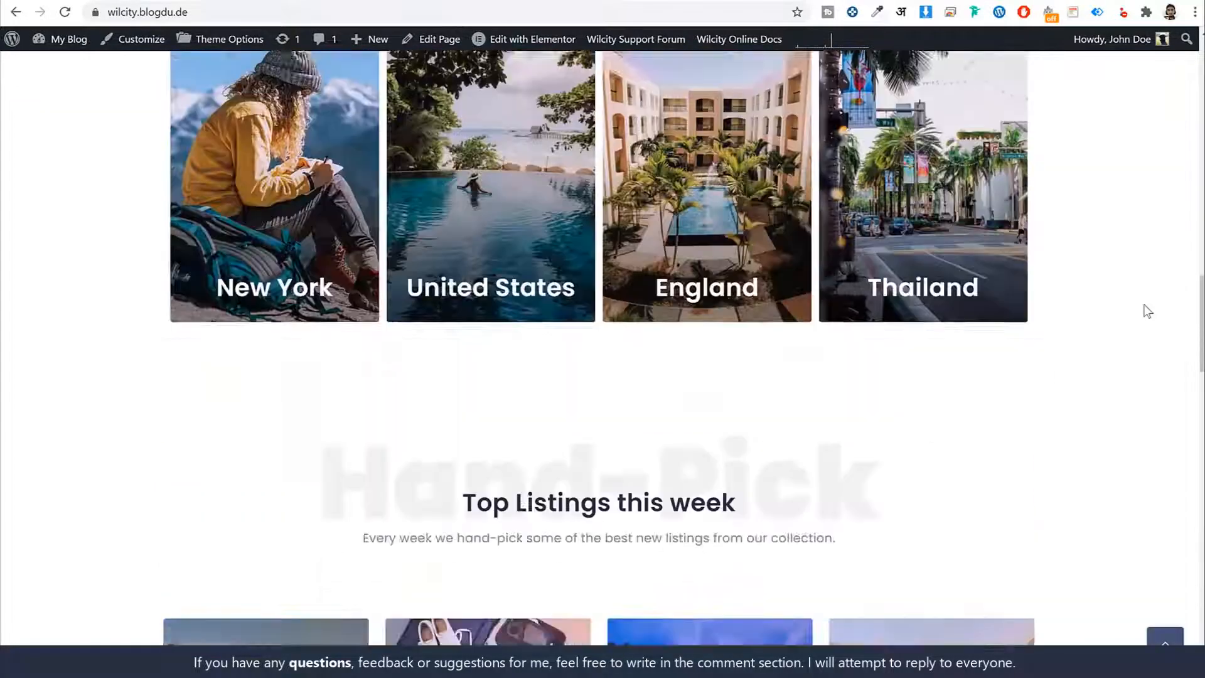
scroll(792, 449, down, 15)
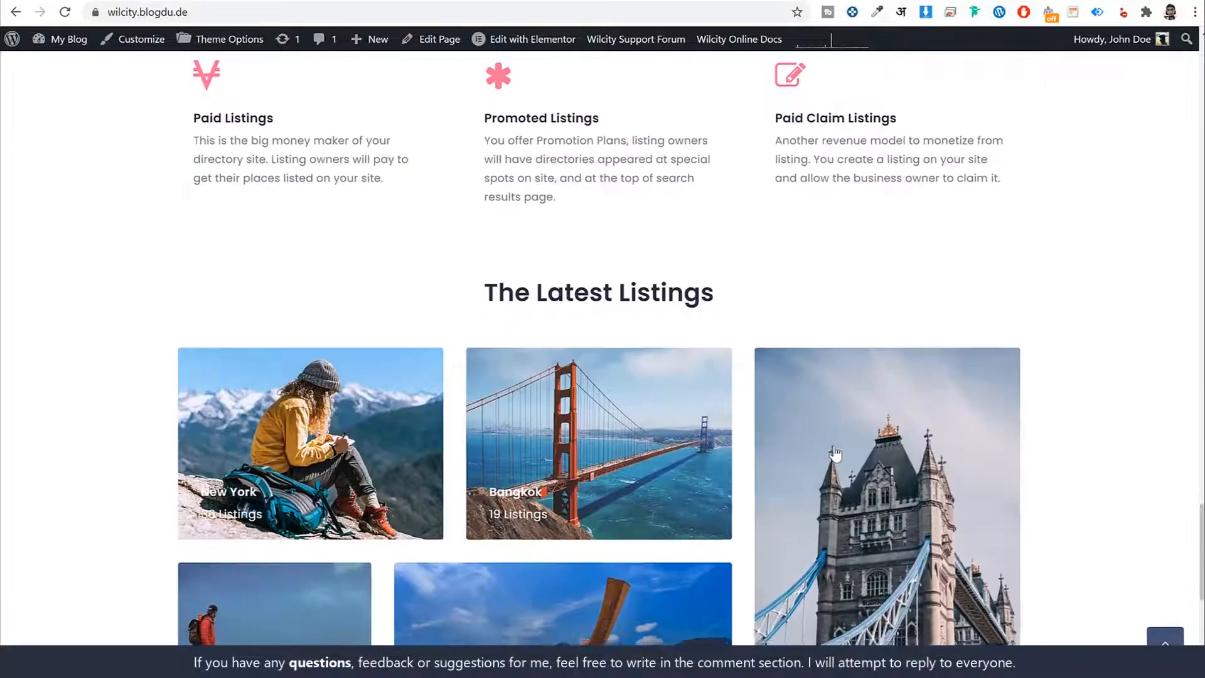
click(1163, 648)
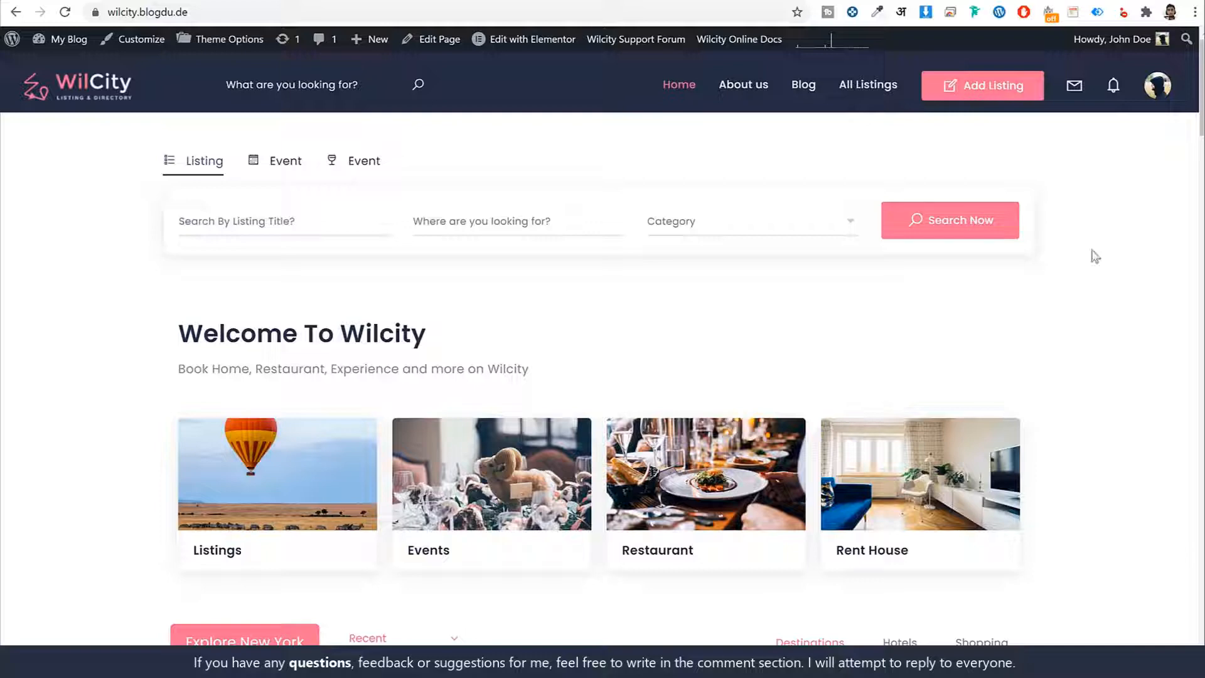
- Open w3qna.com/nh in a new browser tab and view the NameHero web hosting plans
key(ctrl+t)
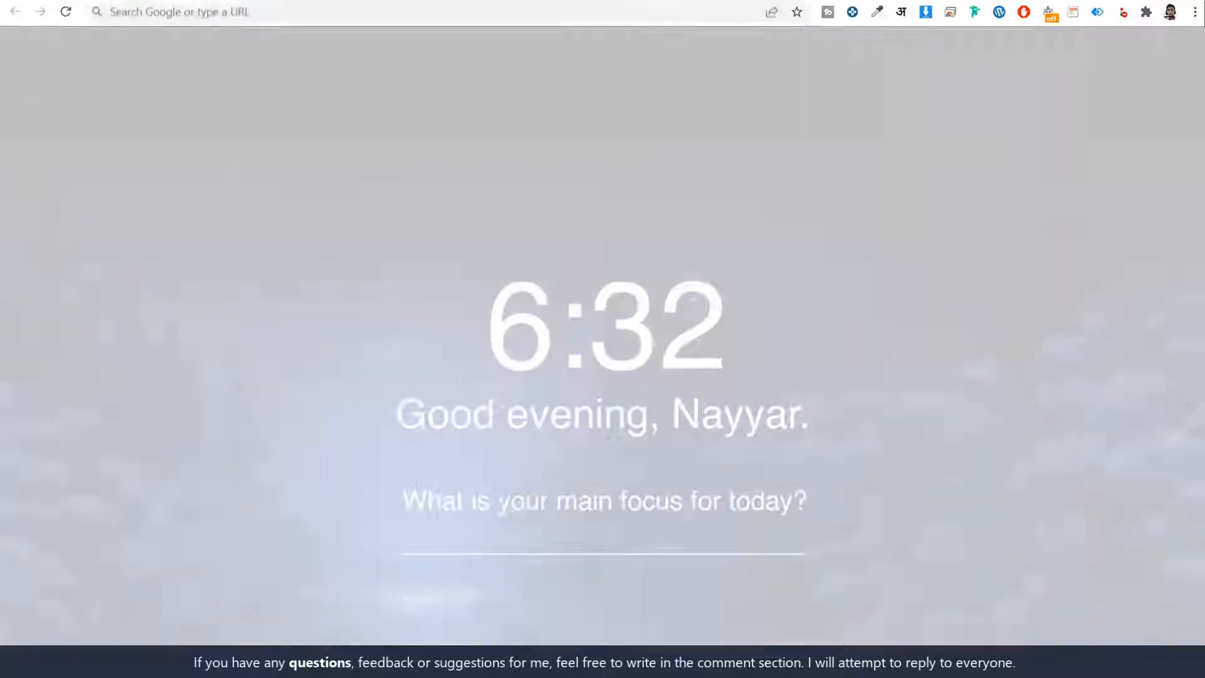
click(296, 13)
text(w3qna.com/nh)
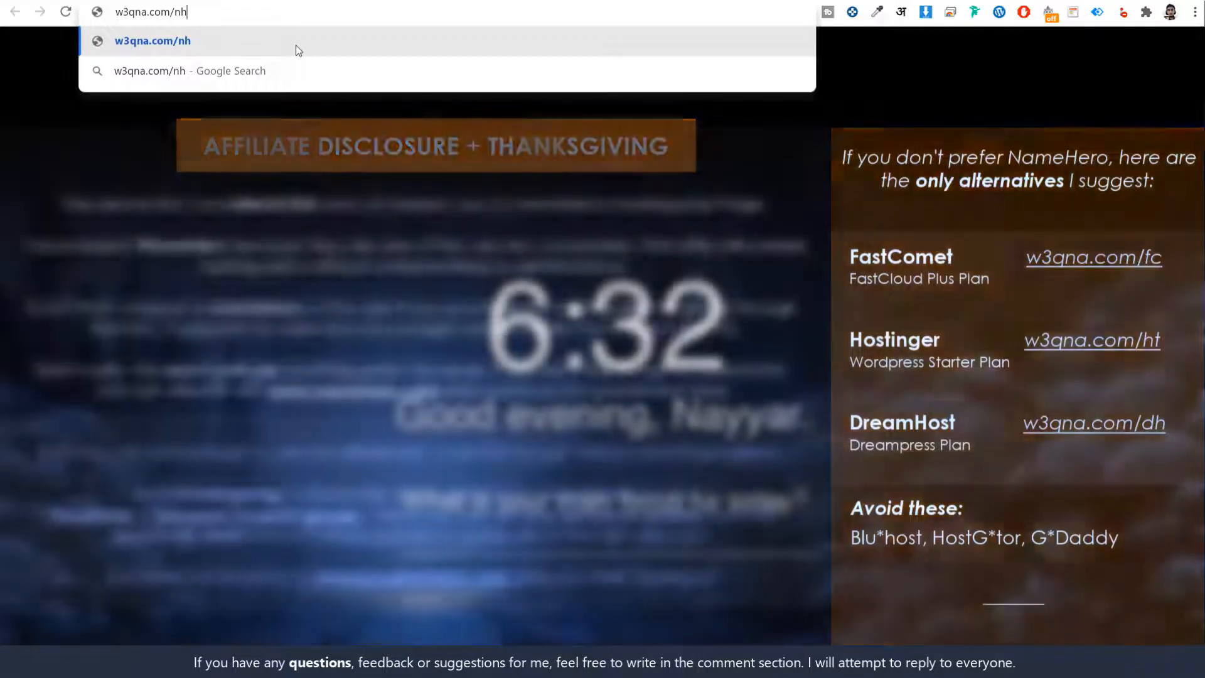
click(296, 45)
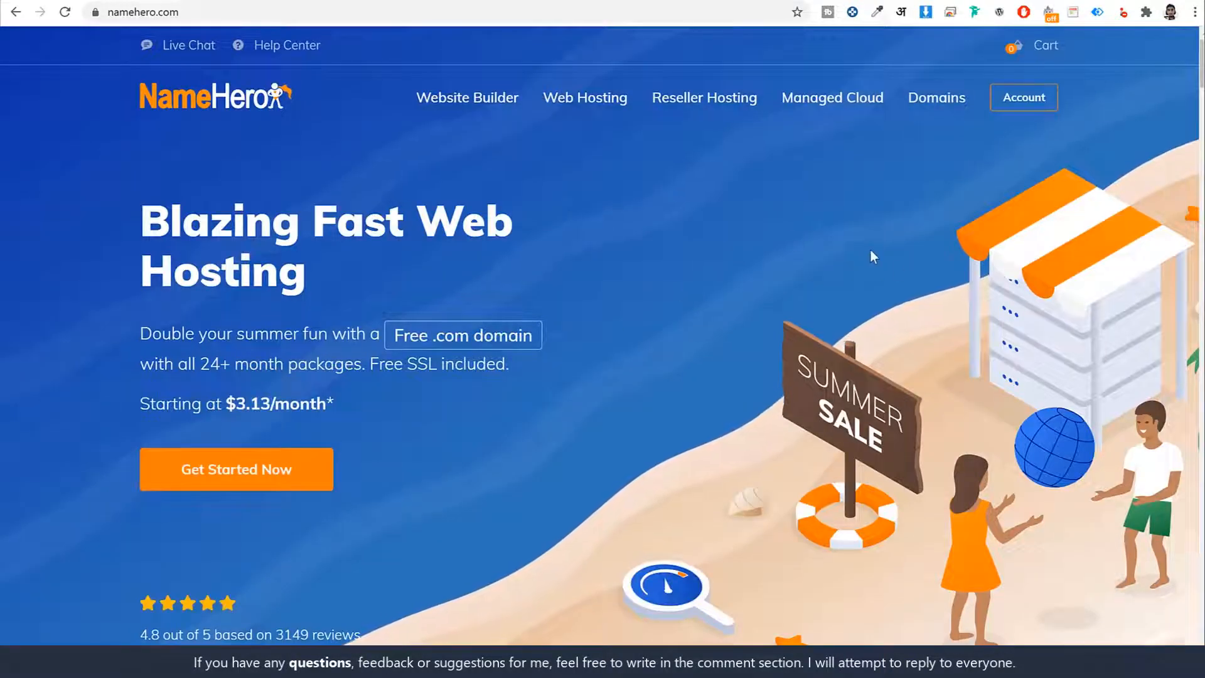
scroll(901, 342, down, 10)
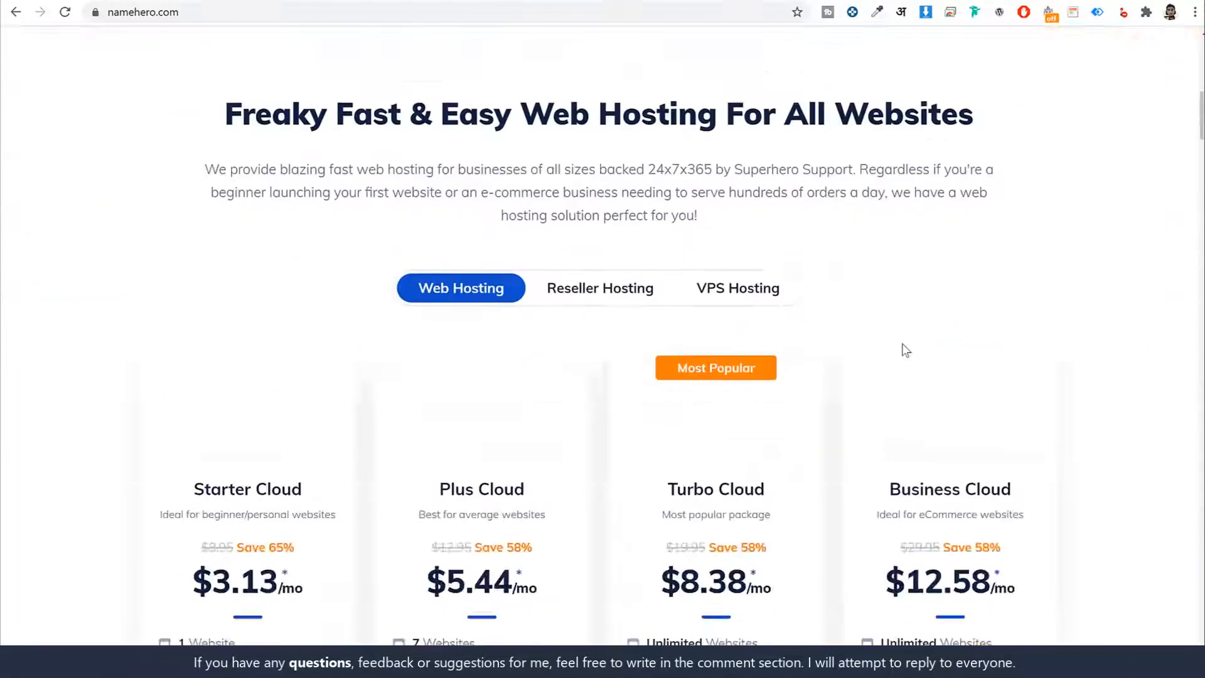
scroll(906, 351, down, 5)
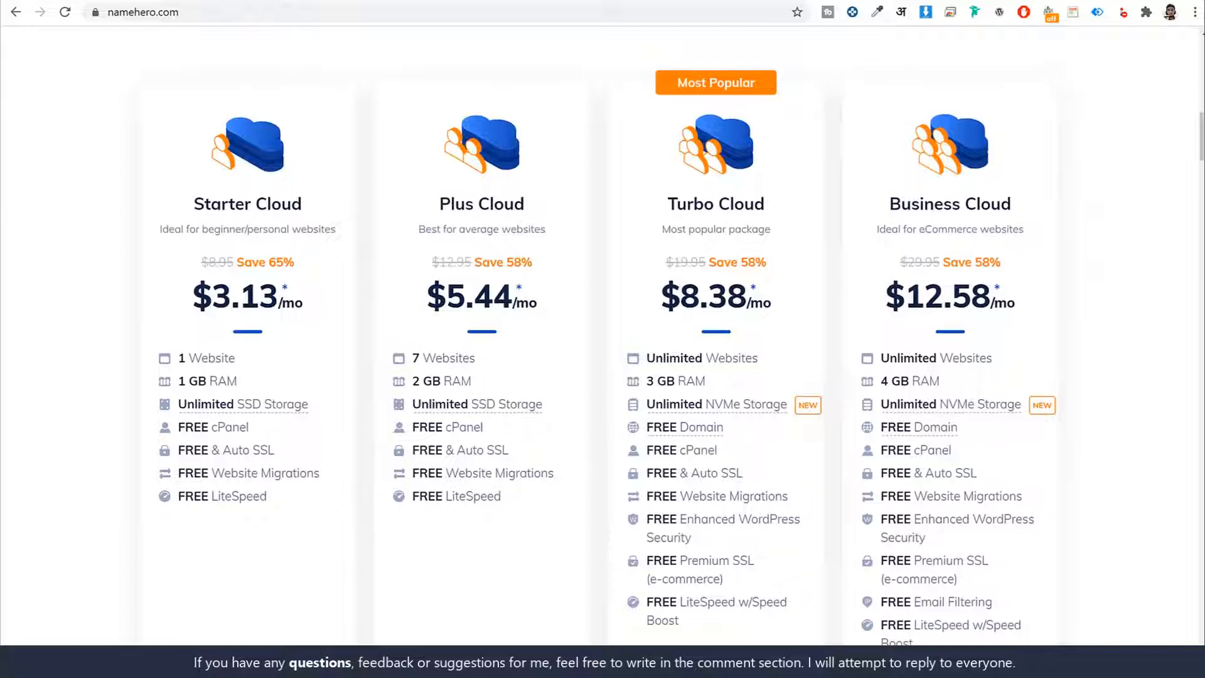
- Examine the Starter Cloud and Plus Cloud hosting plans, comparing their website allowances and the Plus Cloud feature list
scroll(1065, 261, up, 1)
scroll(1065, 261, down, 2)
scroll(1067, 263, up, 1)
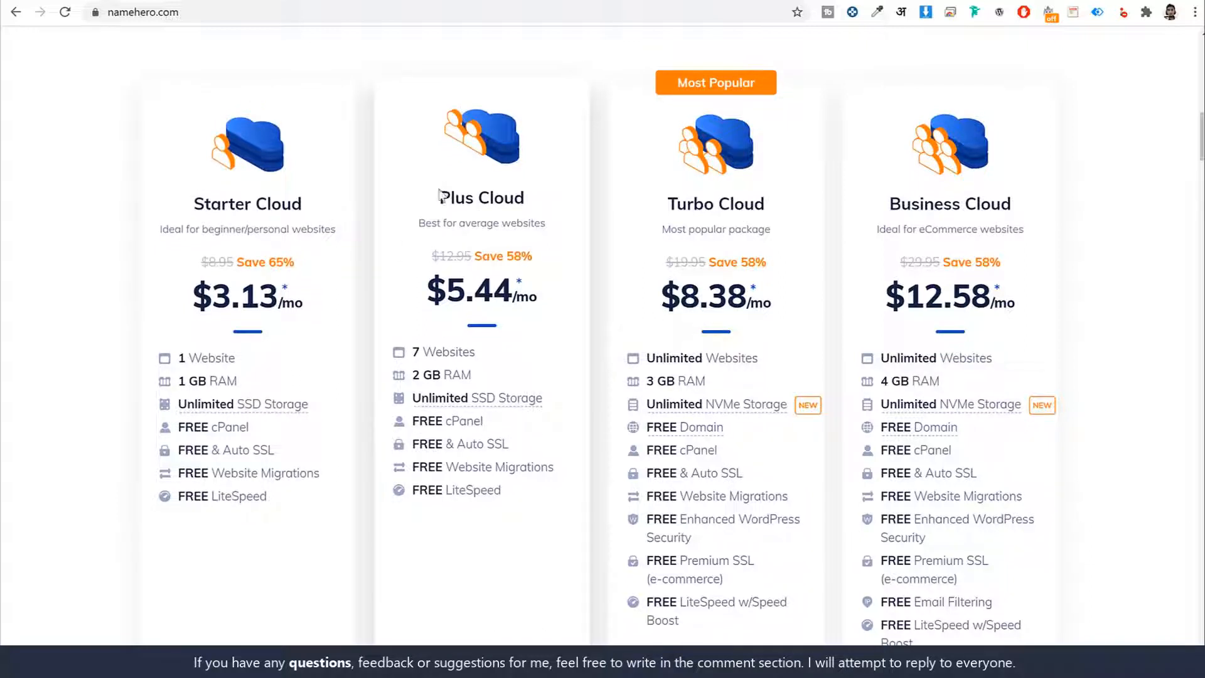
drag(439, 195, 531, 199)
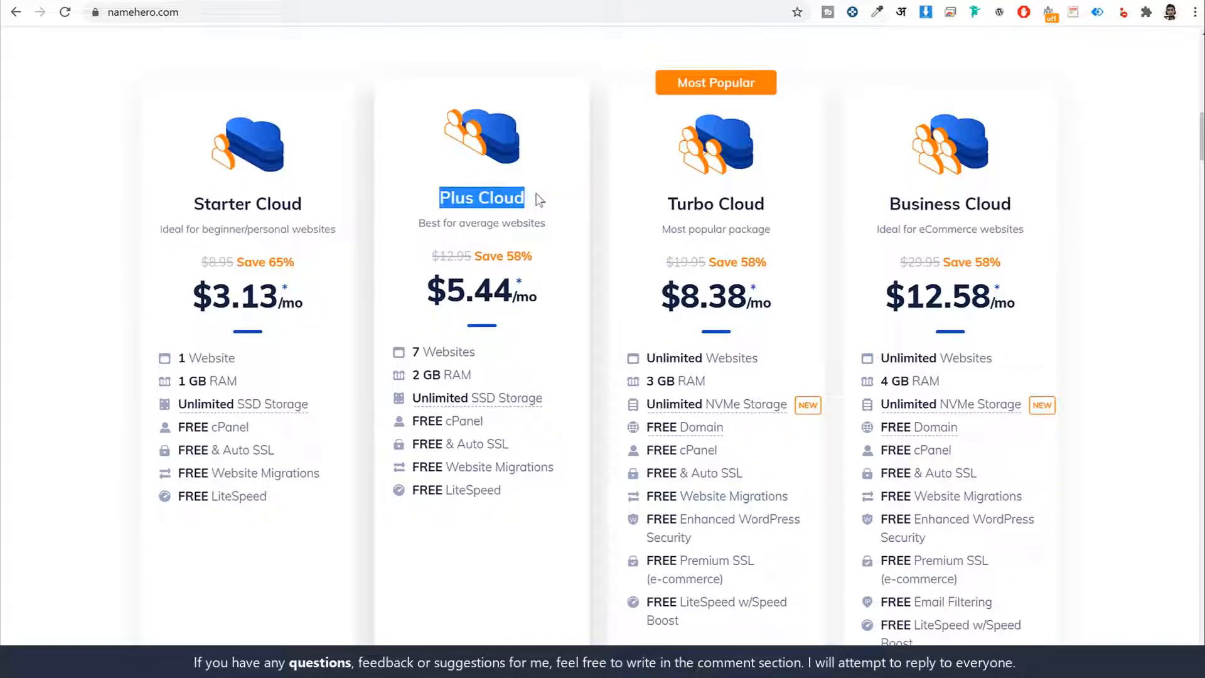
click(538, 199)
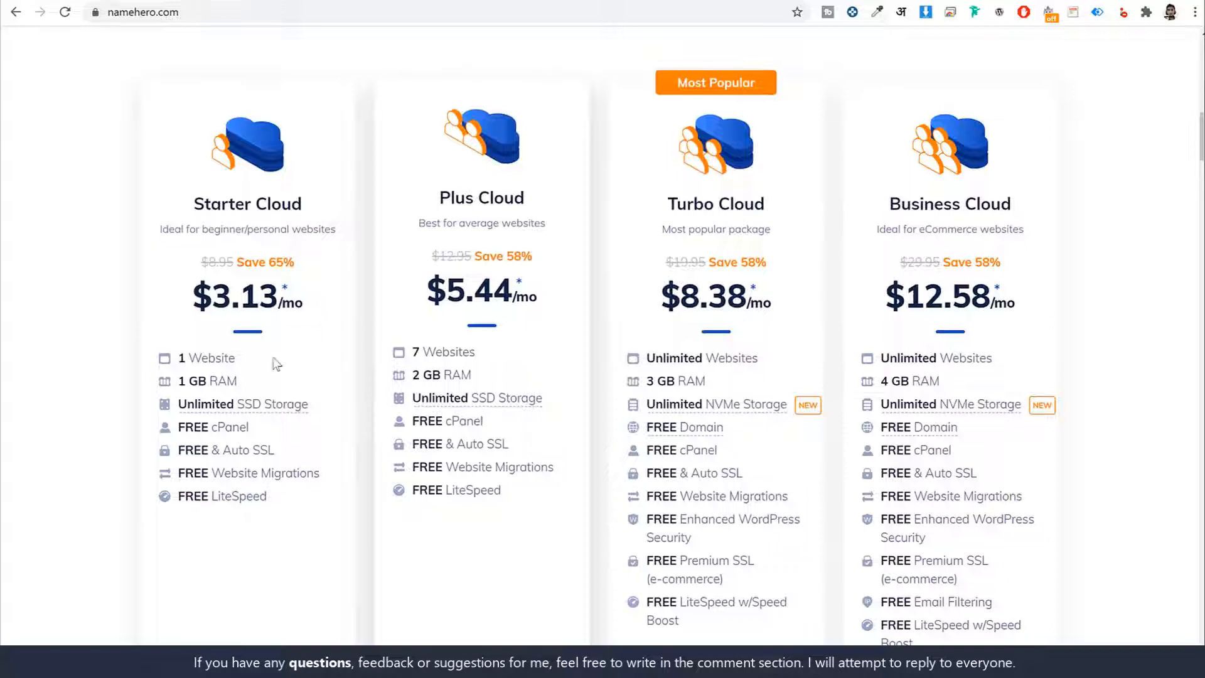
drag(187, 198, 314, 206)
double_click(183, 352)
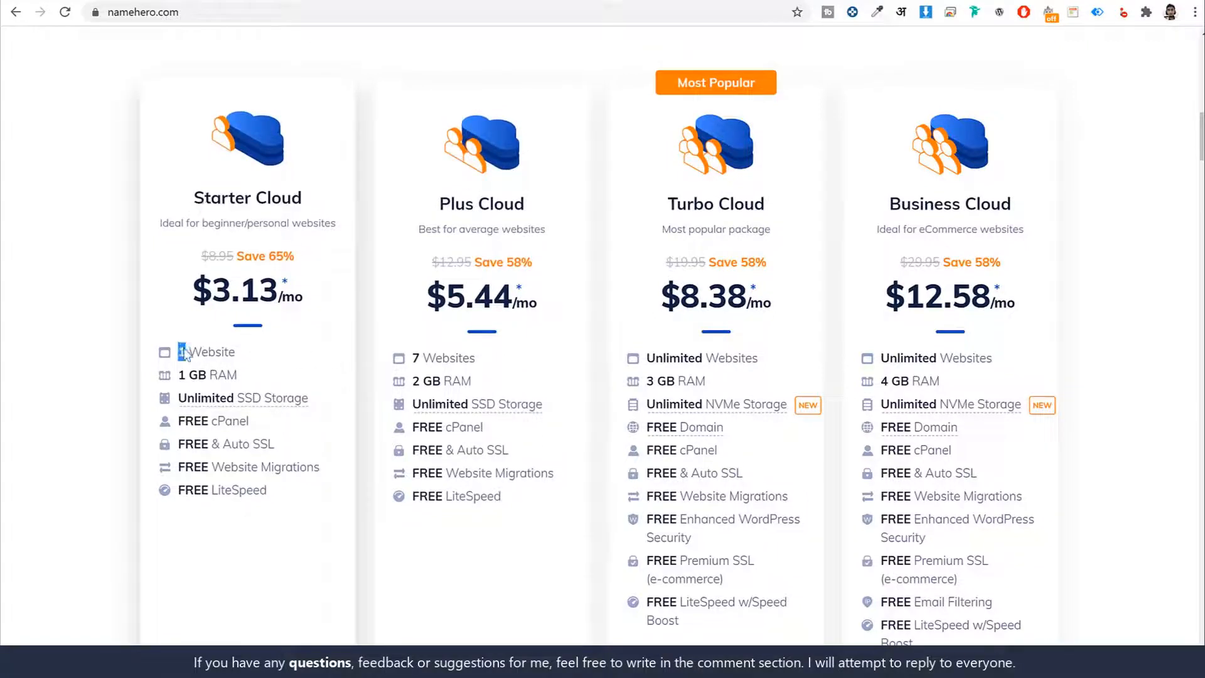
click(509, 227)
click(482, 361)
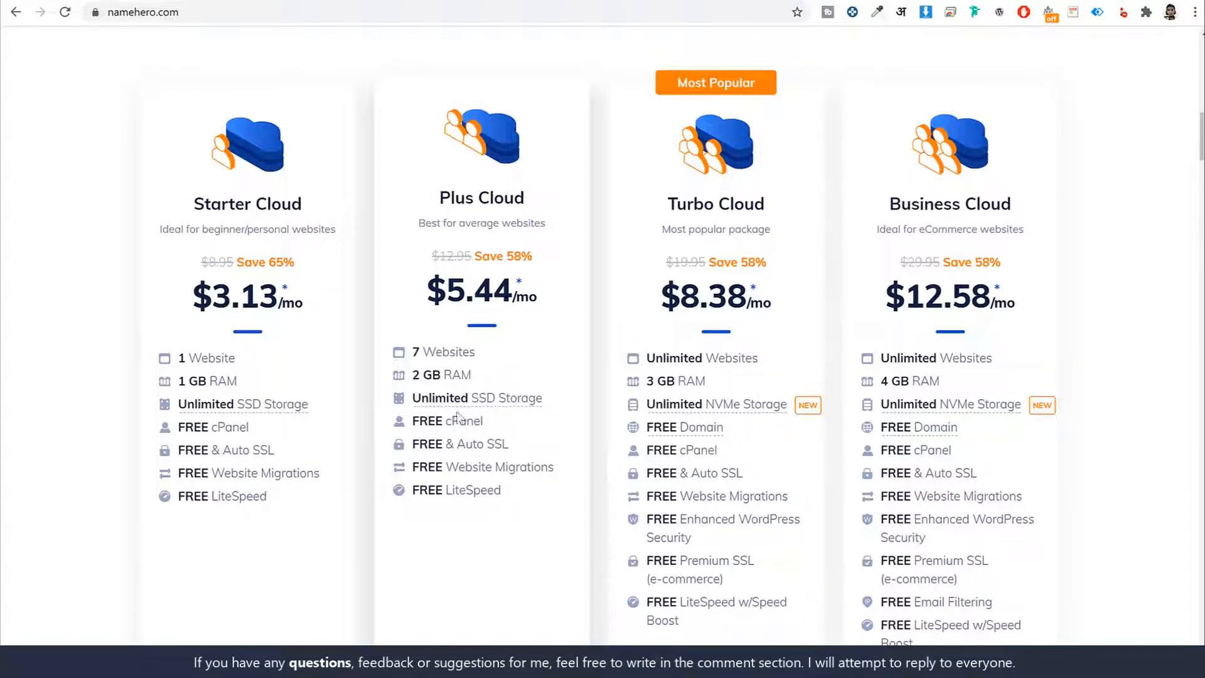
drag(411, 352, 493, 439)
click(525, 445)
drag(409, 352, 470, 491)
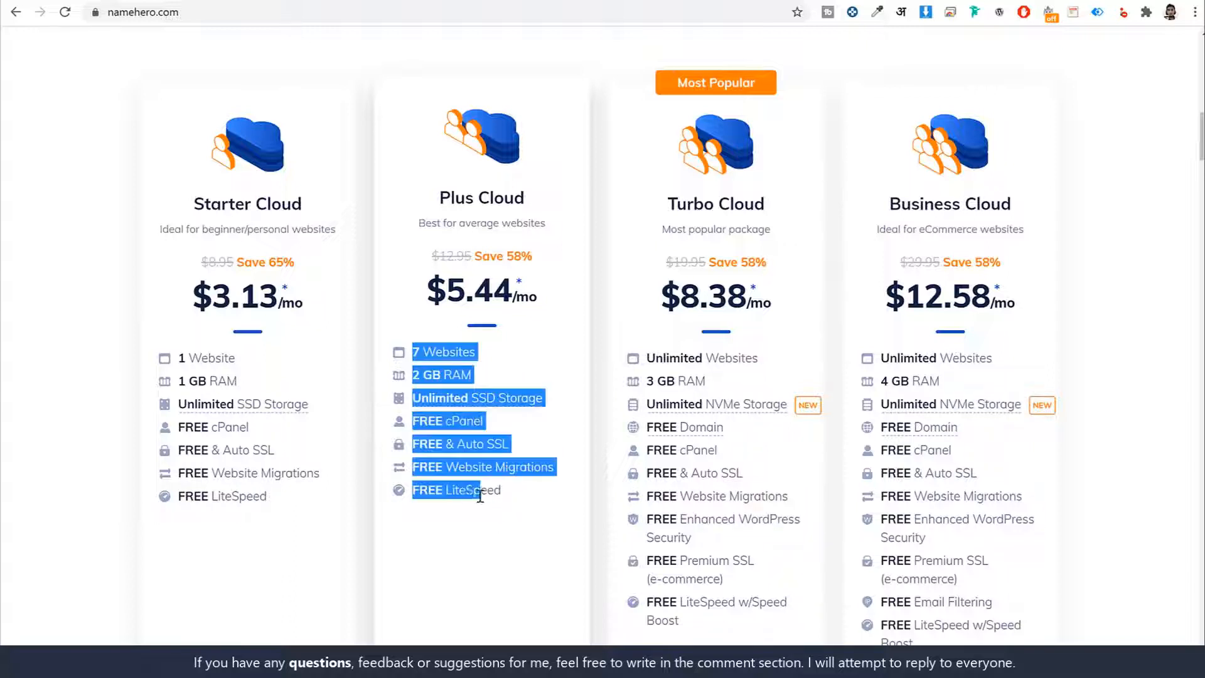
click(480, 496)
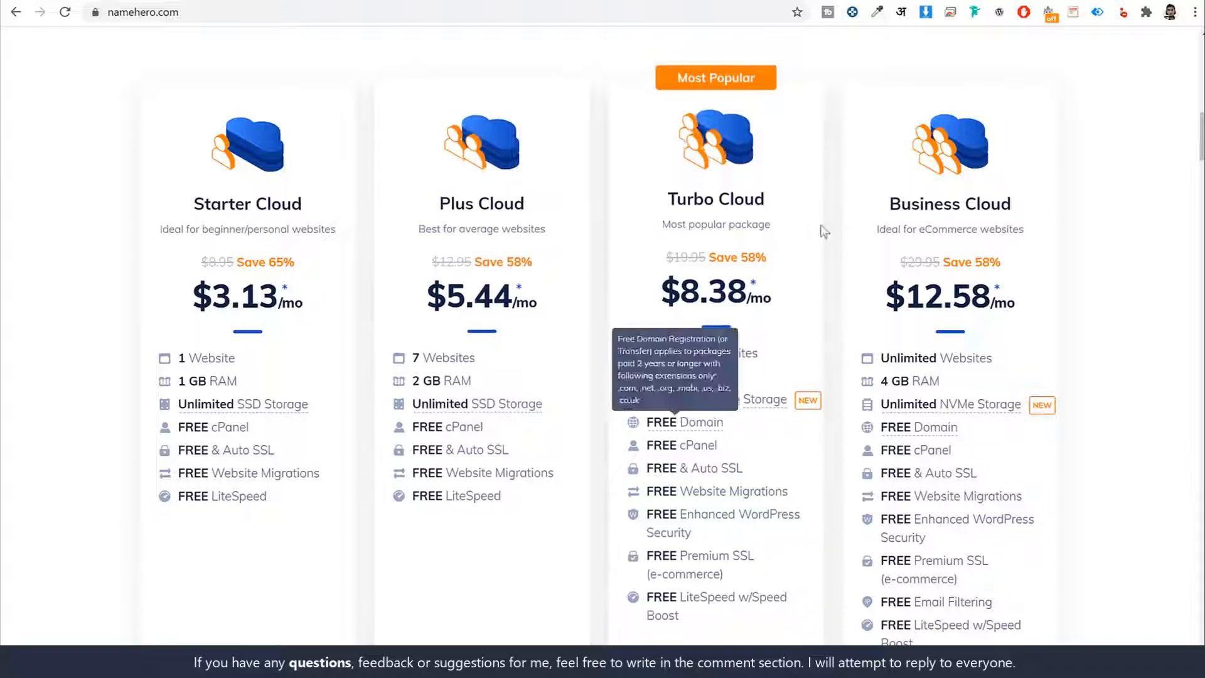
- Review the Business Cloud features and compare the Starter, Plus and Turbo Cloud plans
scroll(979, 383, down, 1)
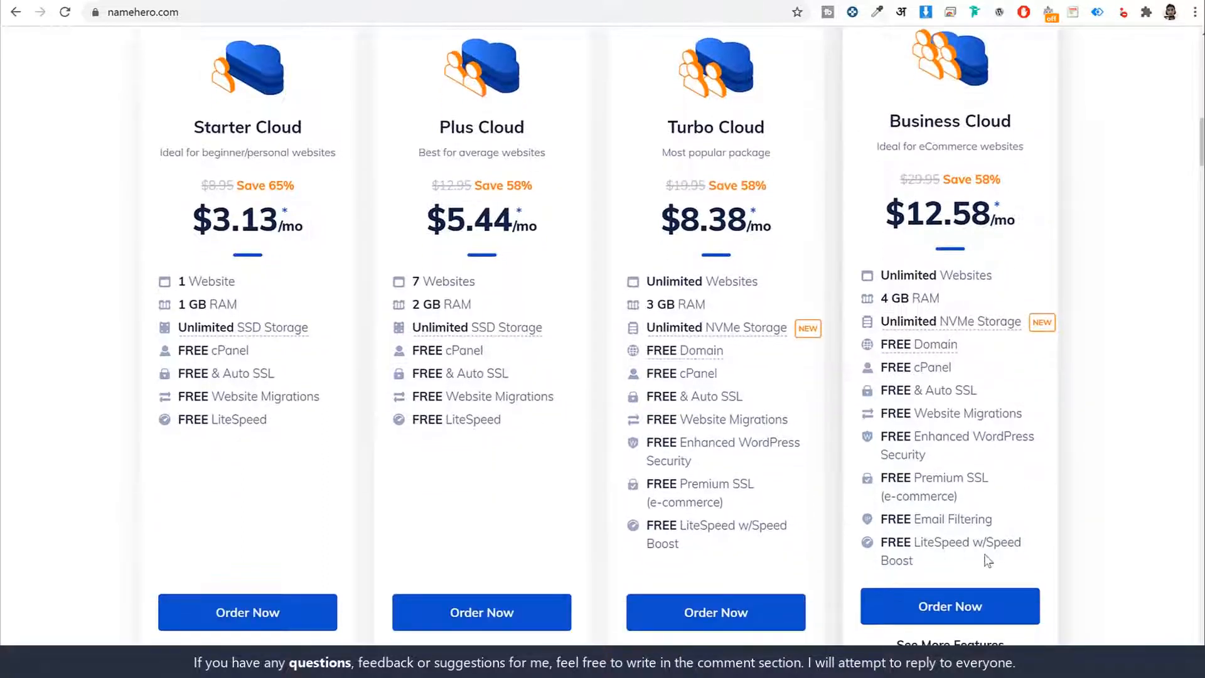
scroll(988, 561, up, 1)
drag(1013, 199, 902, 204)
click(396, 190)
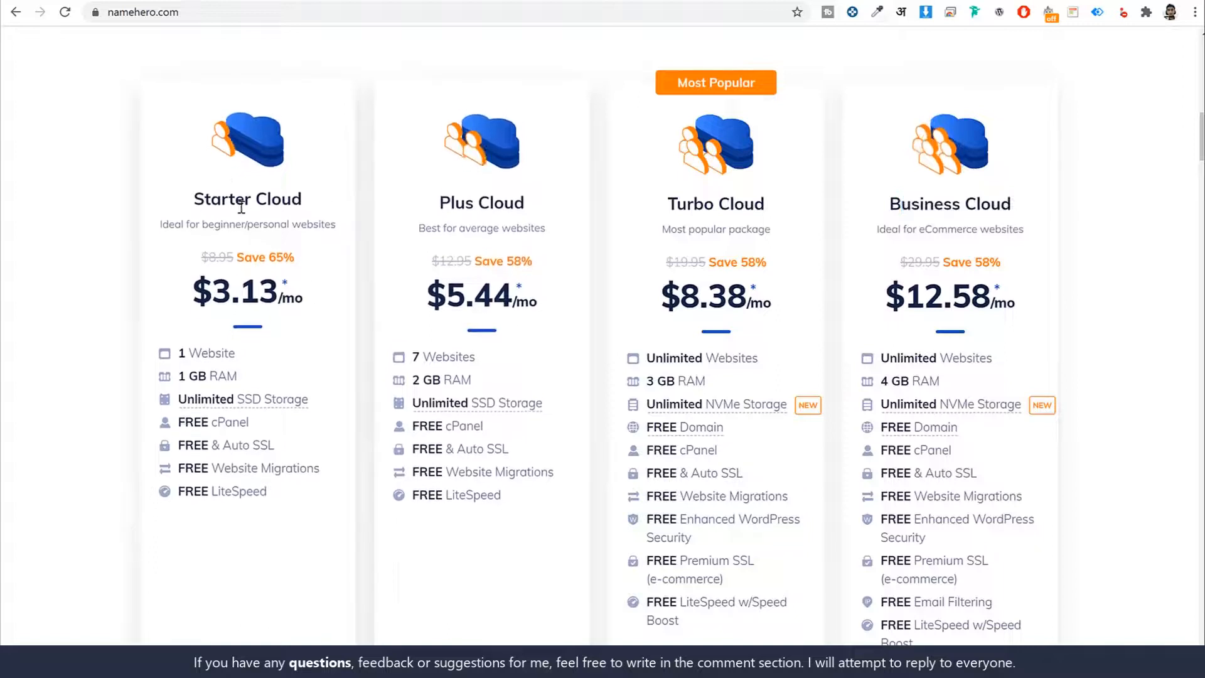
drag(196, 200, 303, 199)
drag(552, 207, 409, 210)
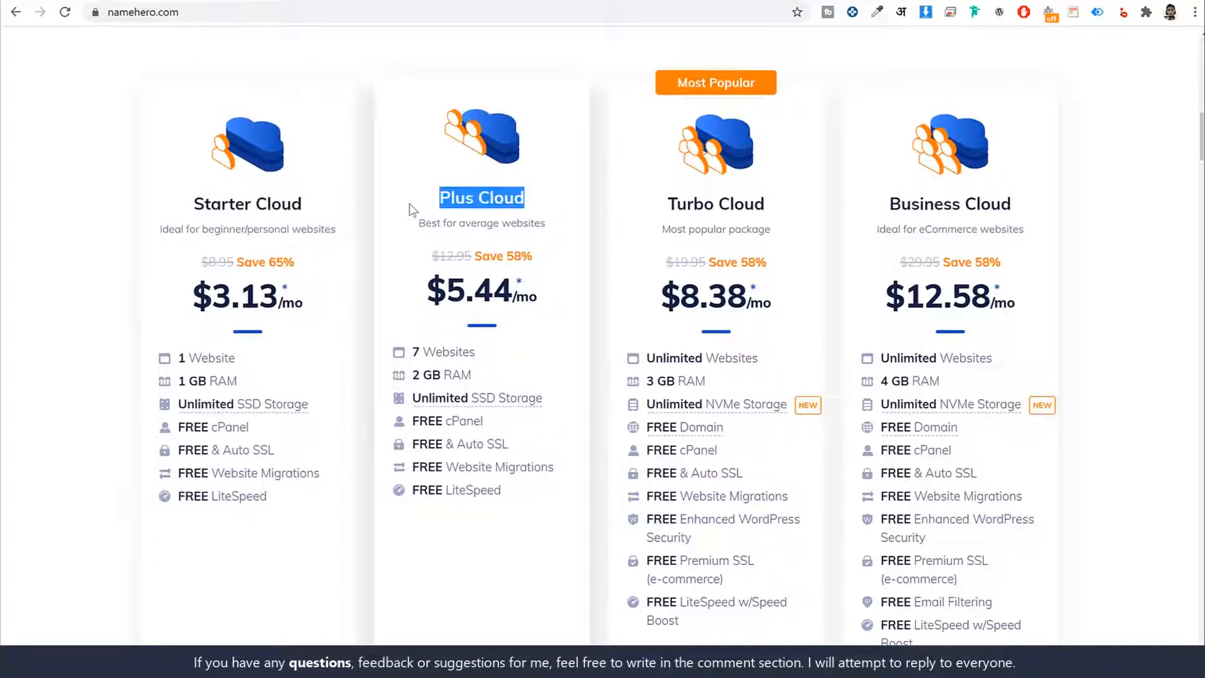
mouse_move(510, 493)
mouse_down()
mouse_move(444, 492)
mouse_move(487, 491)
mouse_up()
double_click(487, 490)
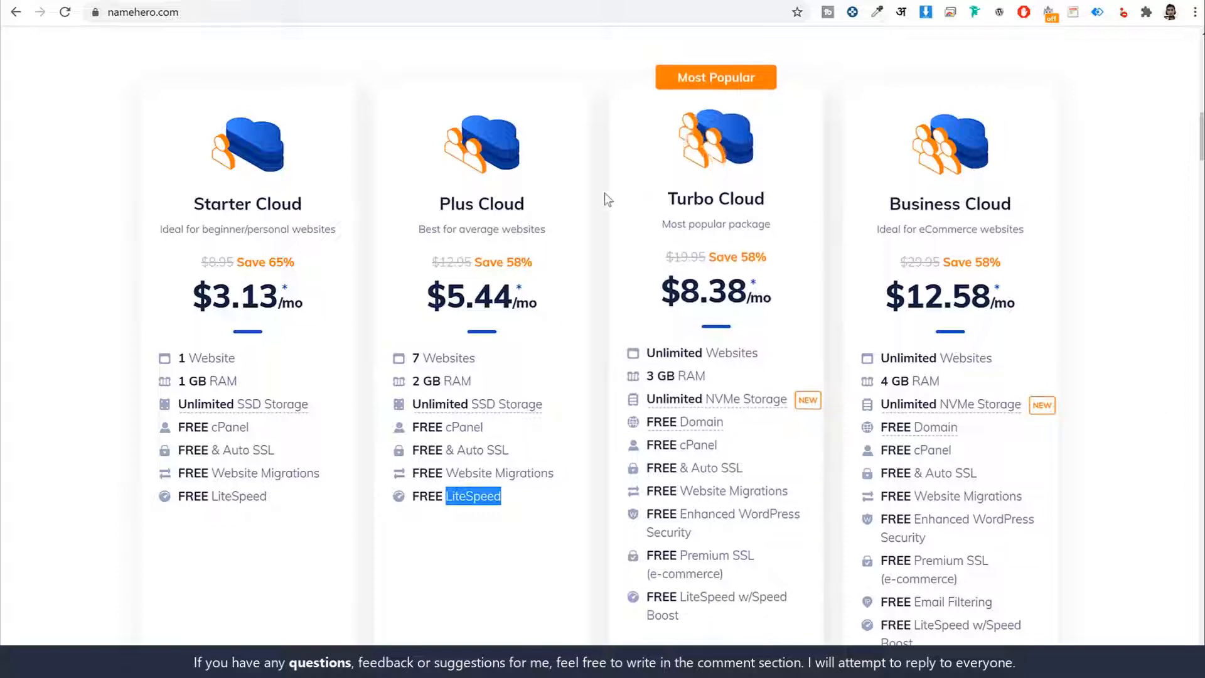
drag(666, 198, 776, 198)
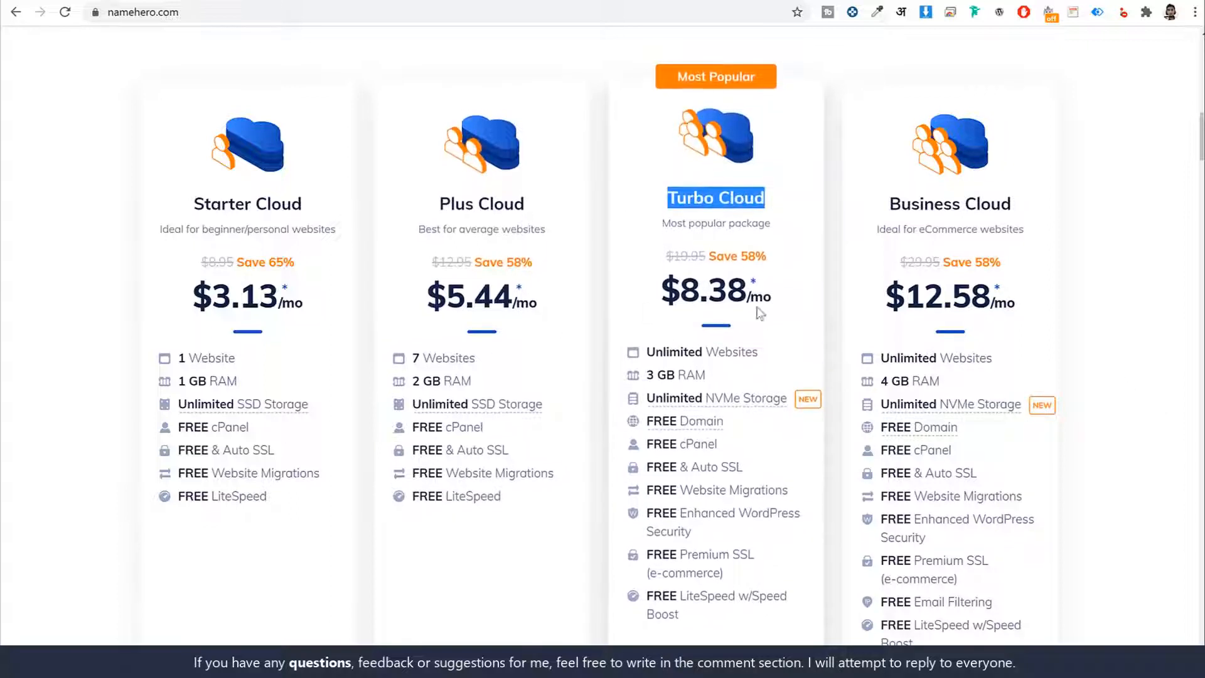
drag(528, 200, 436, 201)
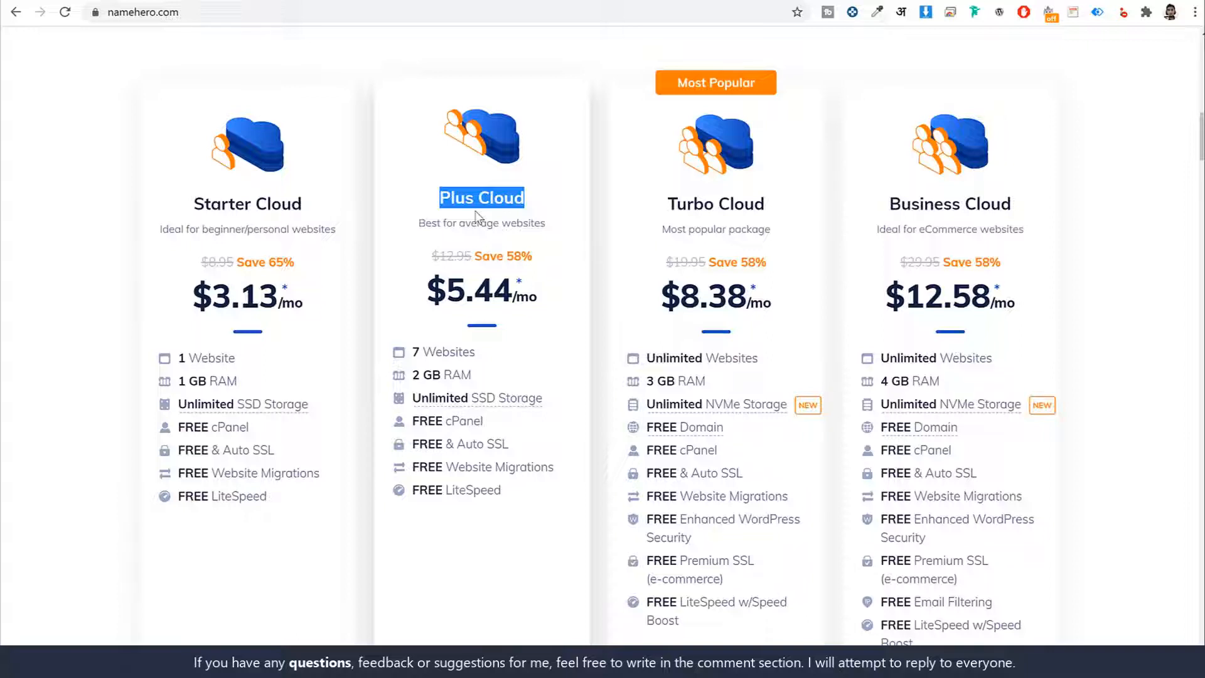
drag(779, 198, 664, 199)
drag(547, 210, 439, 201)
- Order the Plus Cloud plan and view the options for registering a new domain or using an owned one
scroll(551, 552, down, 2)
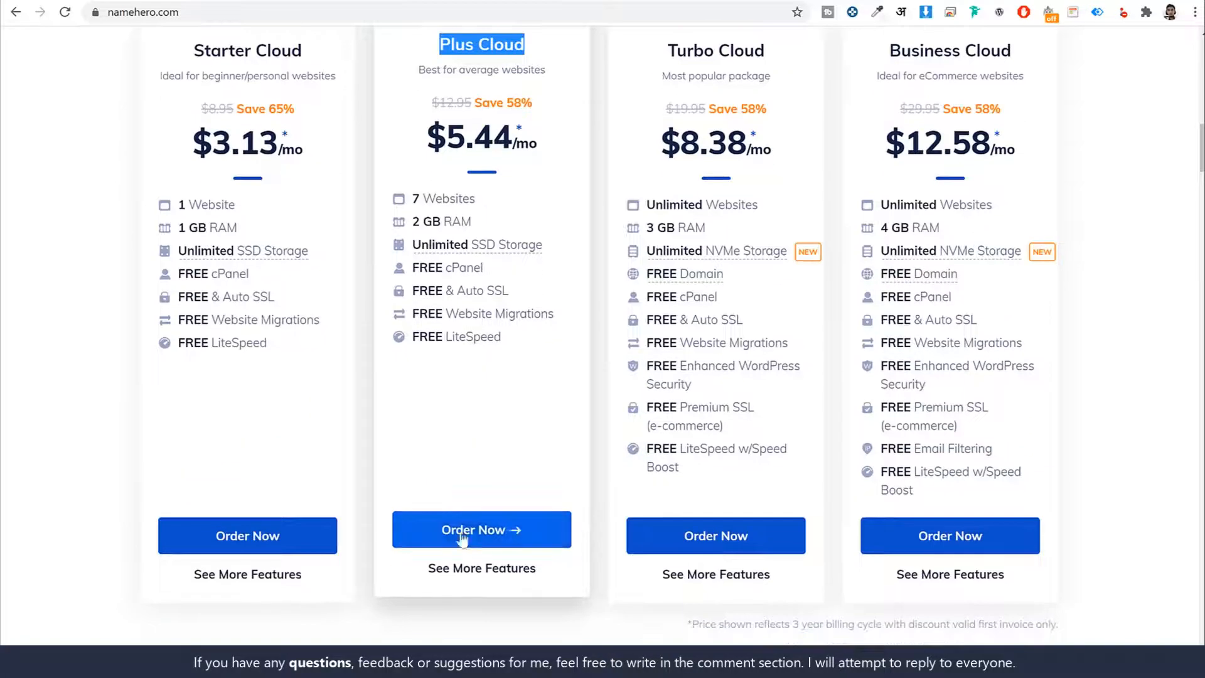
click(478, 530)
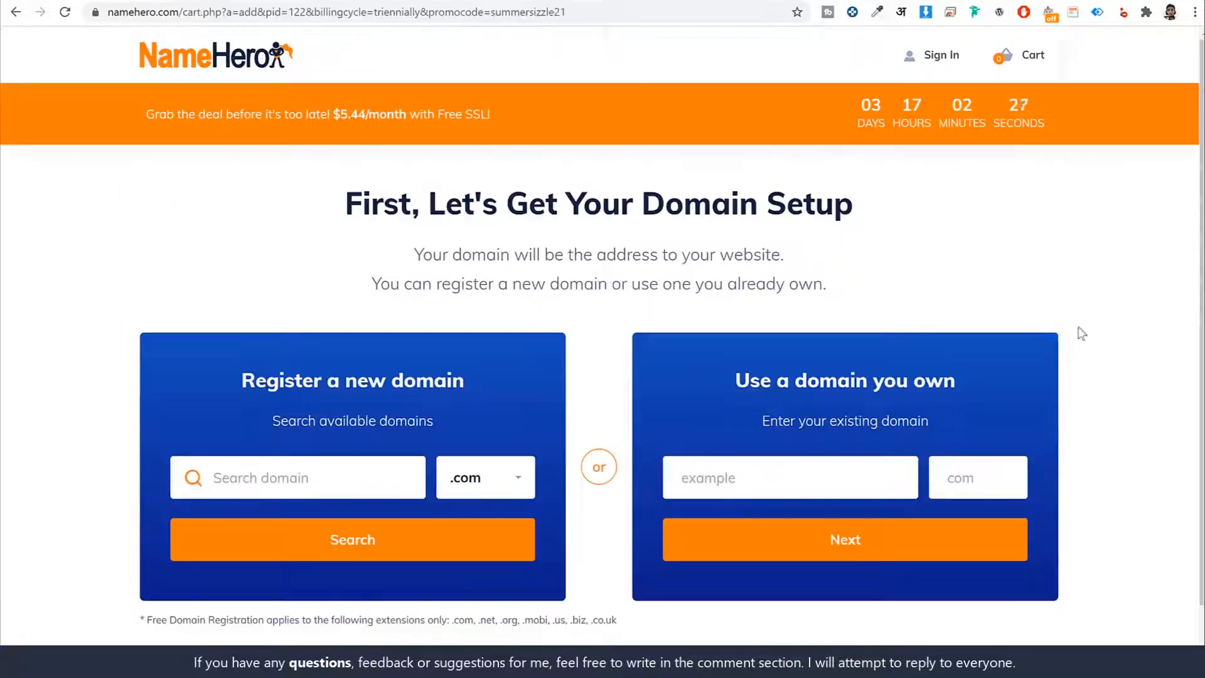
scroll(1045, 334, down, 1)
drag(940, 333, 732, 316)
click(1044, 324)
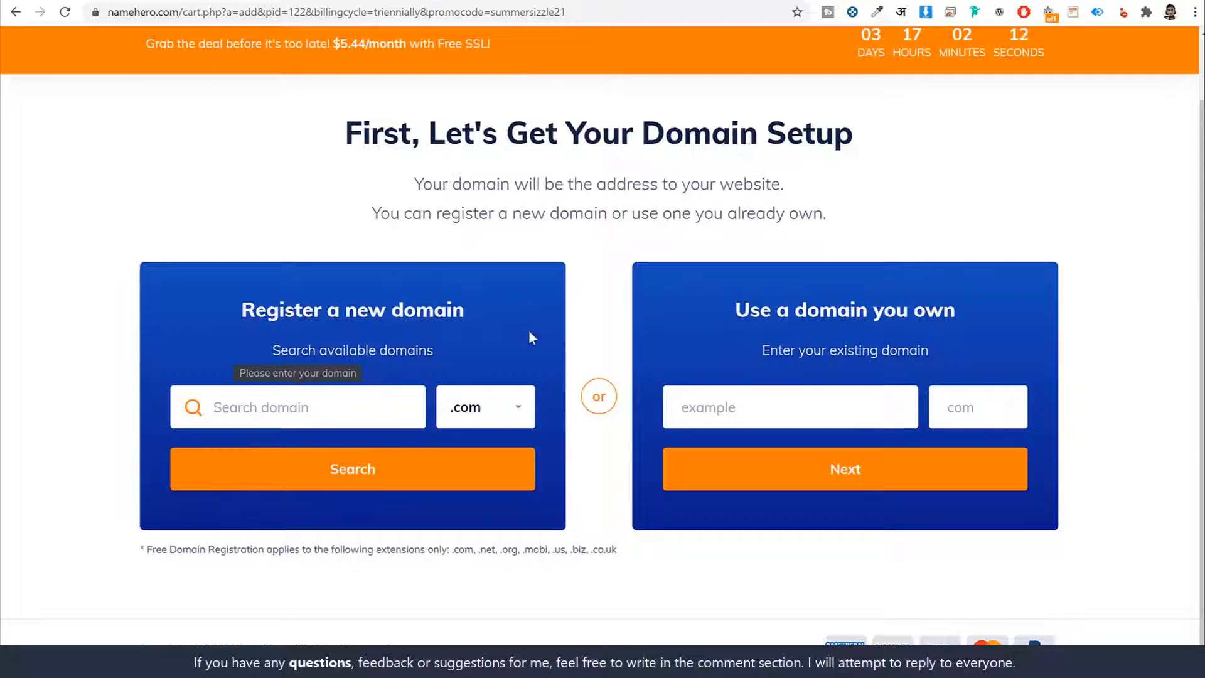
- Enter the site owner's full name without spaces as the new domain to register
text(nayyars)
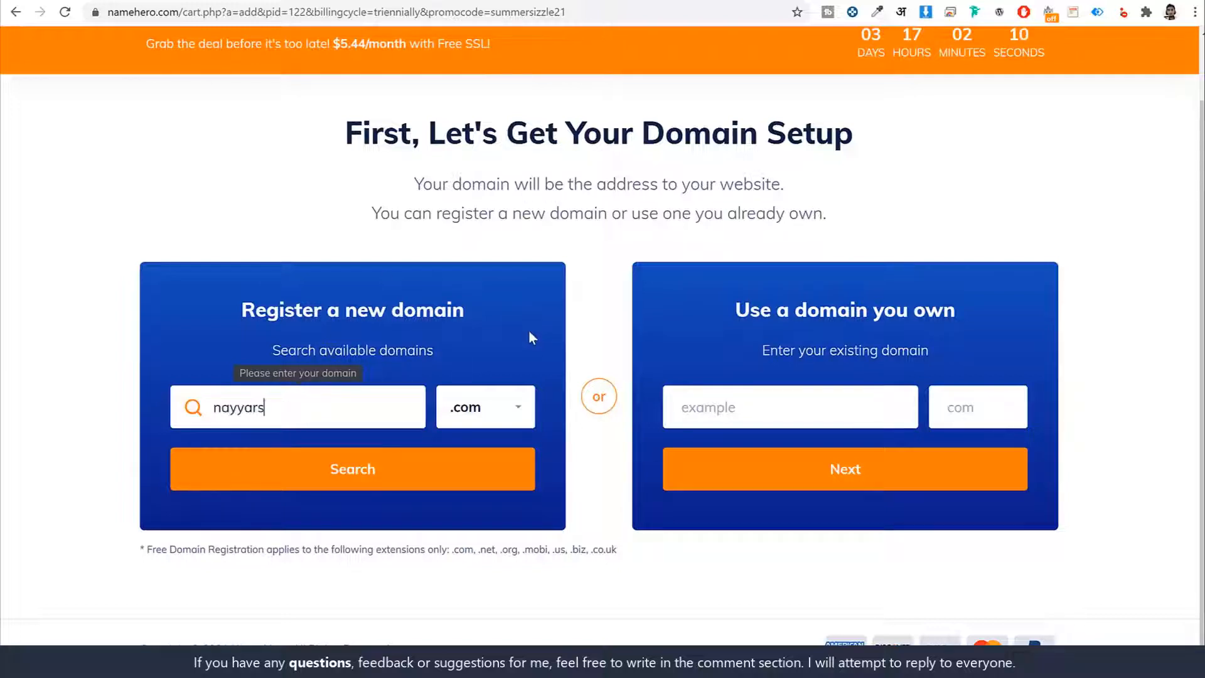
text(haikh)
double_click(366, 409)
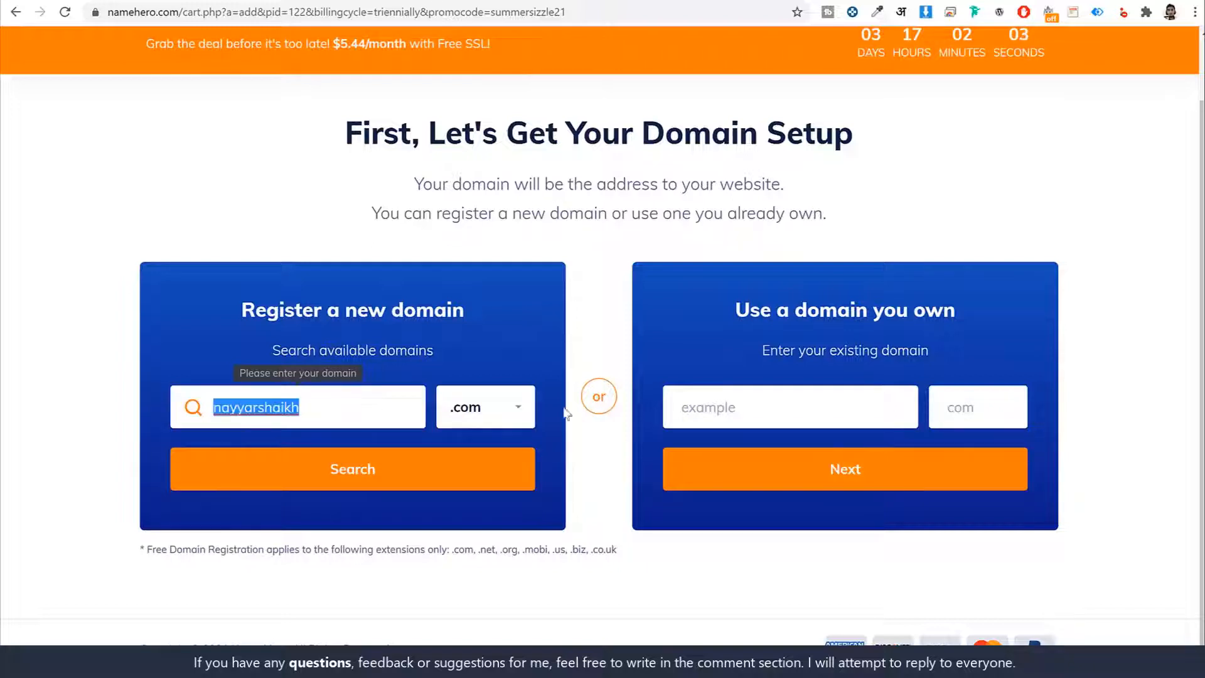
- Browse the available extensions for the new domain, trying .org and returning to .com
click(512, 407)
scroll(492, 514, down, 3)
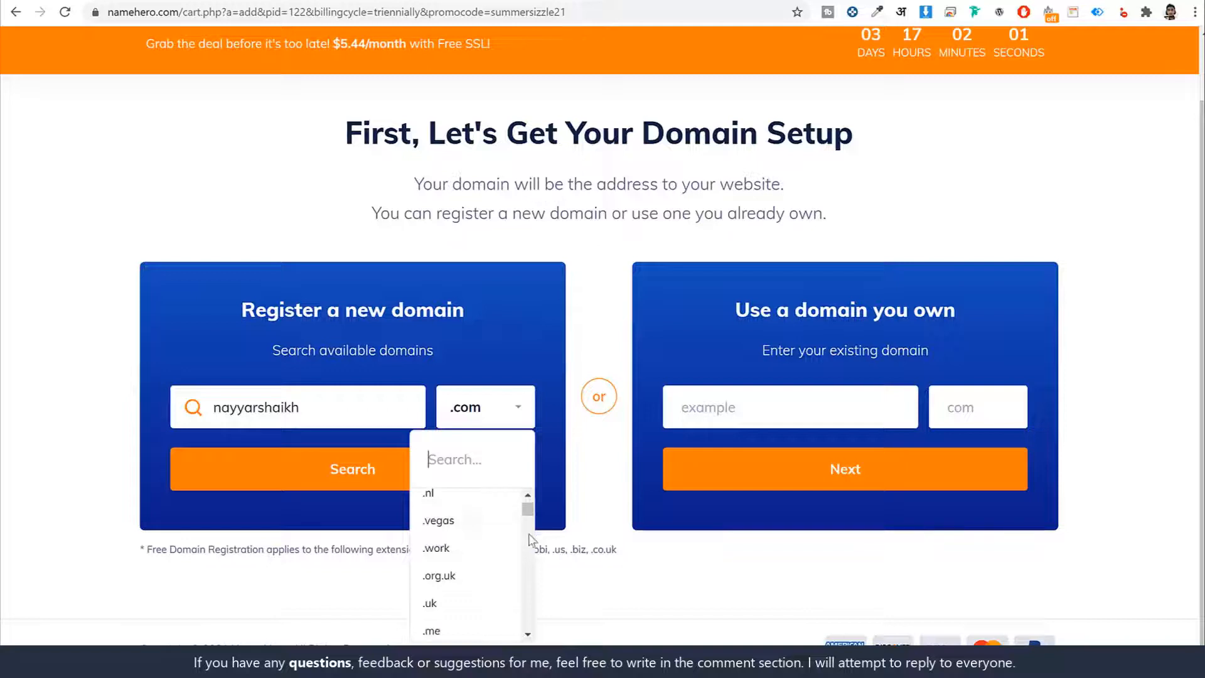
scroll(515, 544, down, 10)
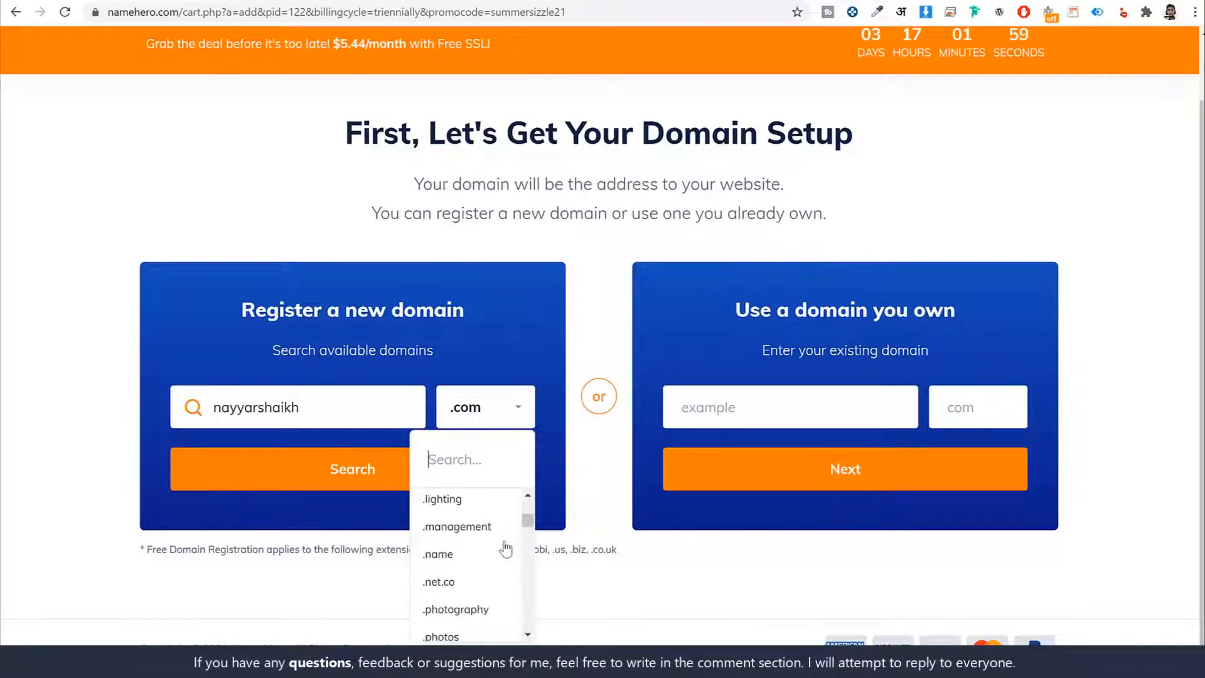
scroll(506, 549, down, 5)
drag(528, 531, 536, 428)
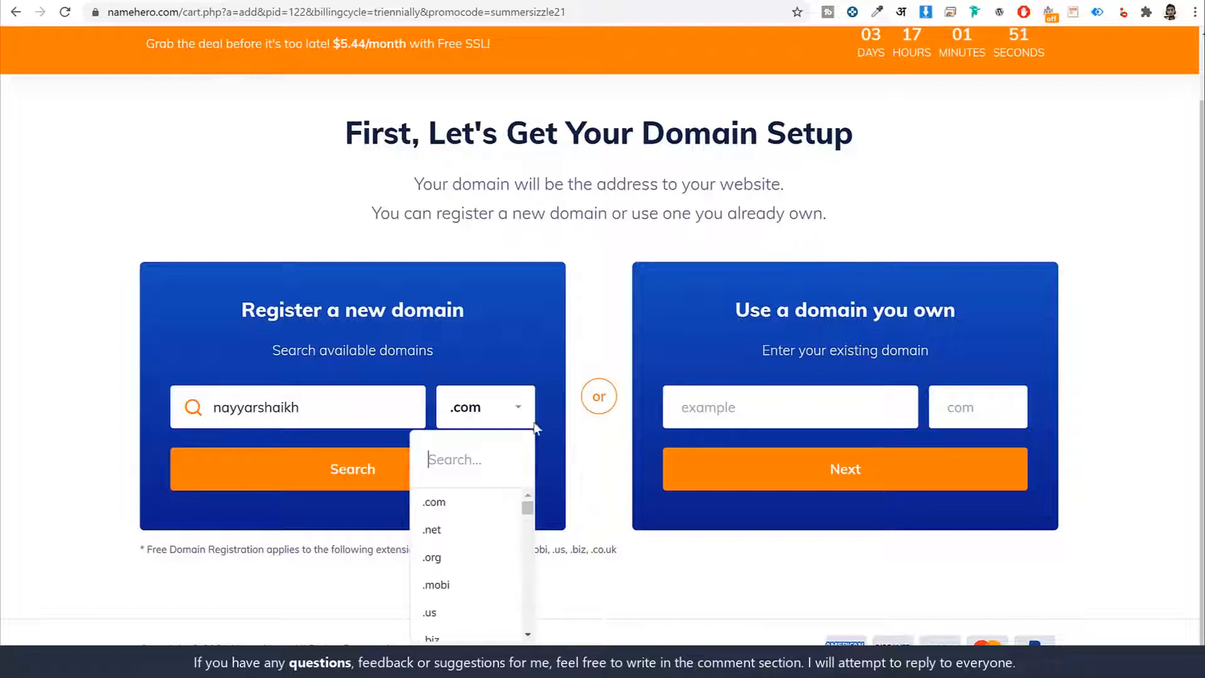
click(469, 560)
click(504, 422)
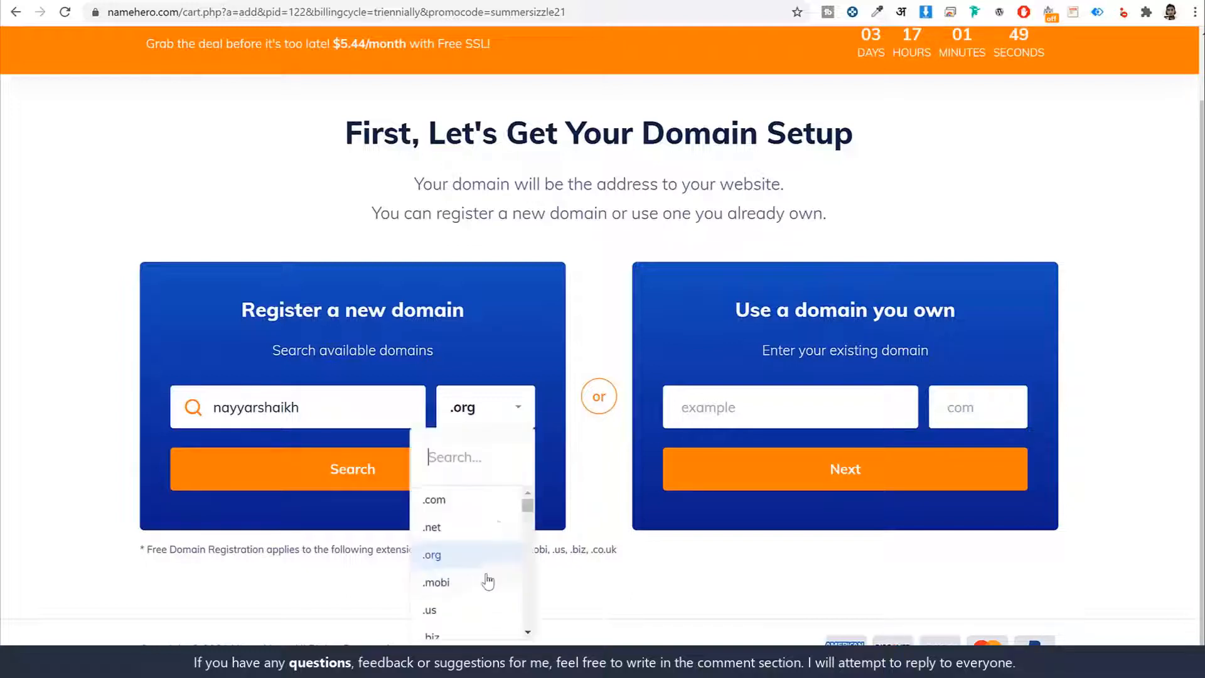
scroll(486, 587, down, 2)
scroll(485, 593, down, 3)
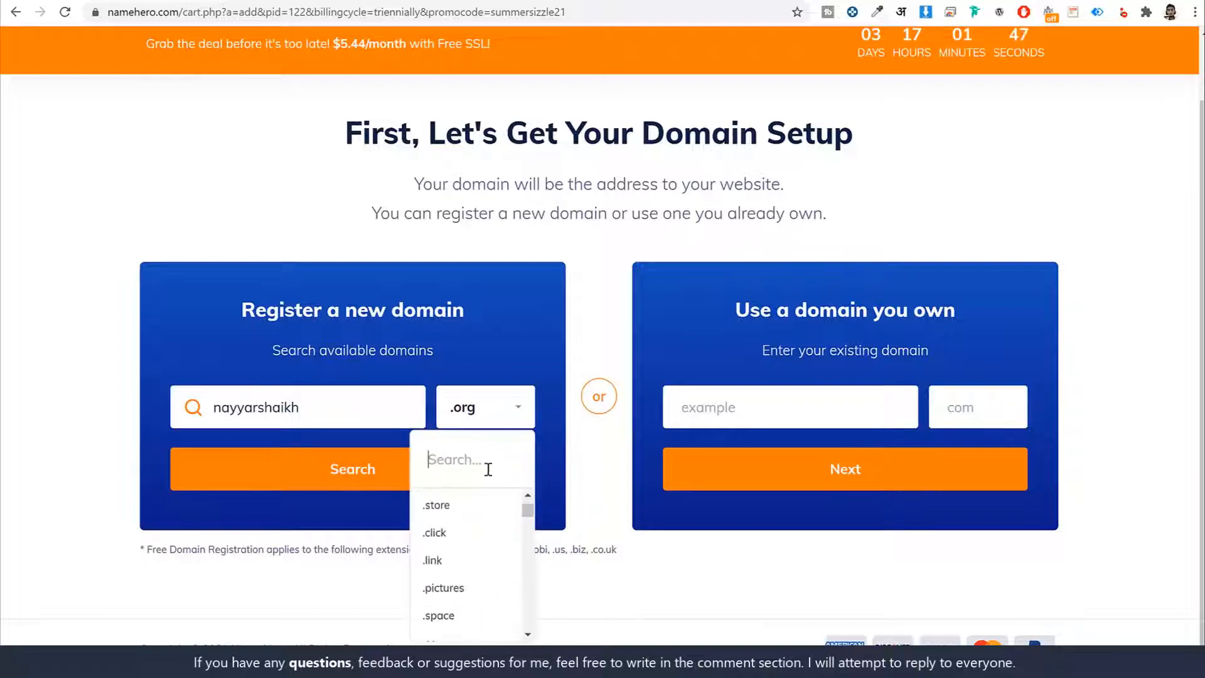
scroll(465, 556, up, 5)
click(452, 506)
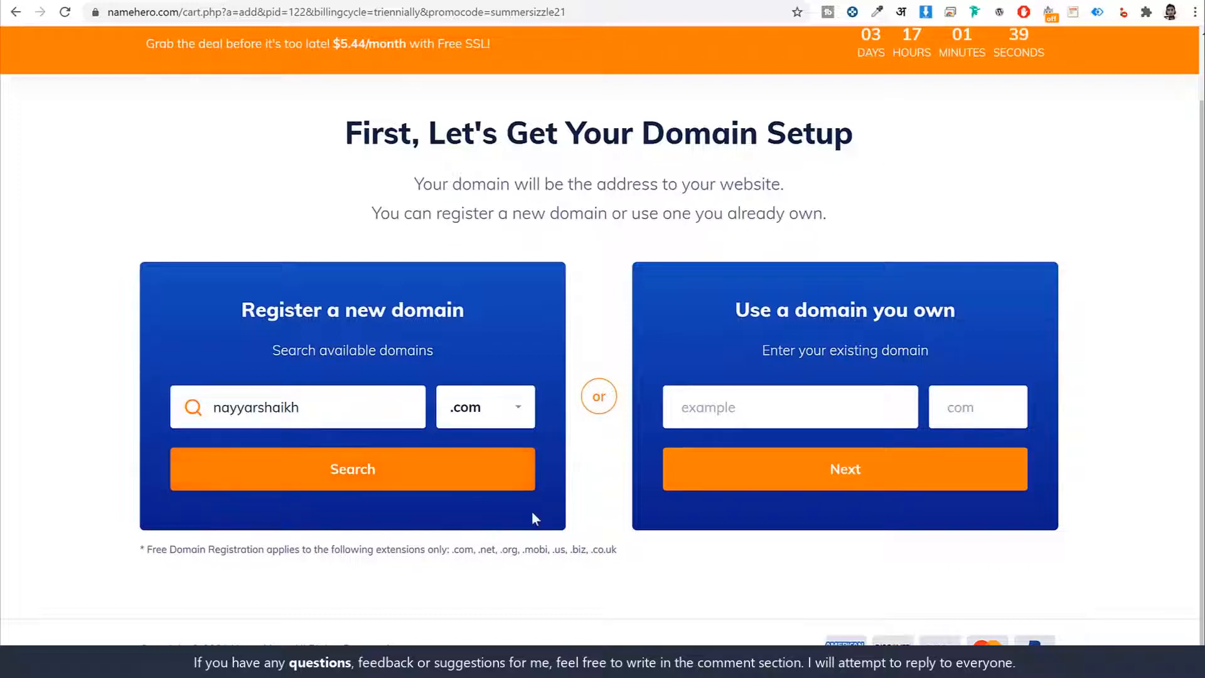
- Fill in the existing-domain form with the owner's full name and the extension com
triple_click(932, 308)
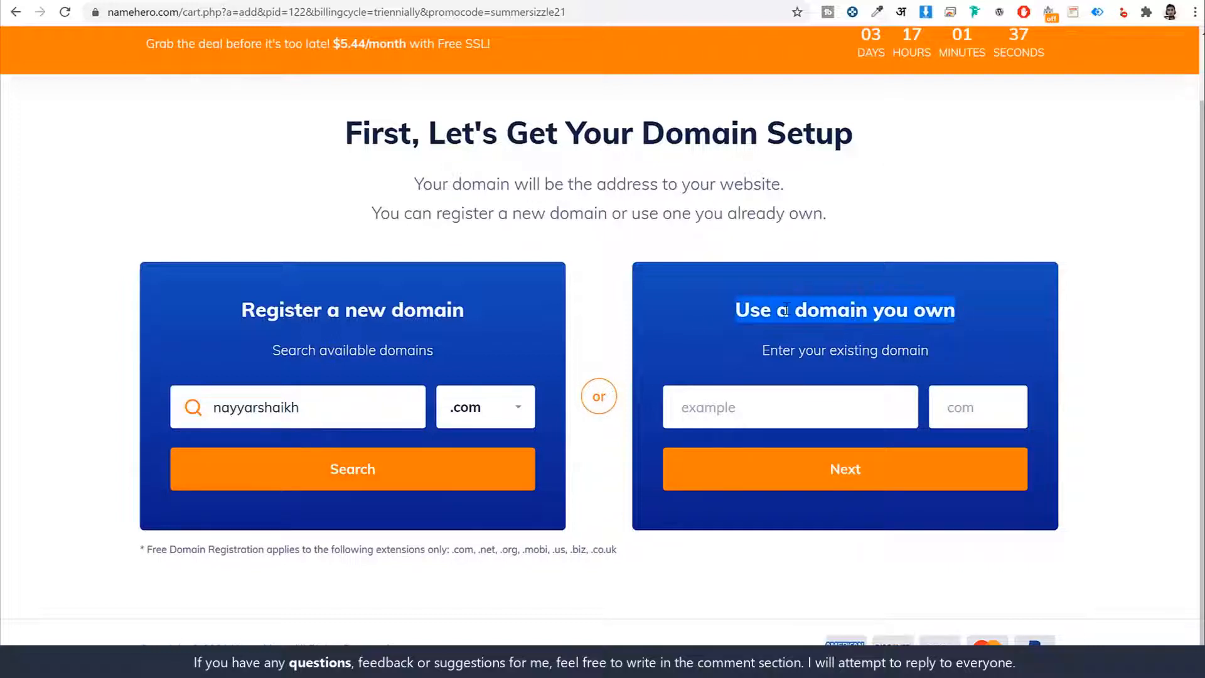
click(788, 308)
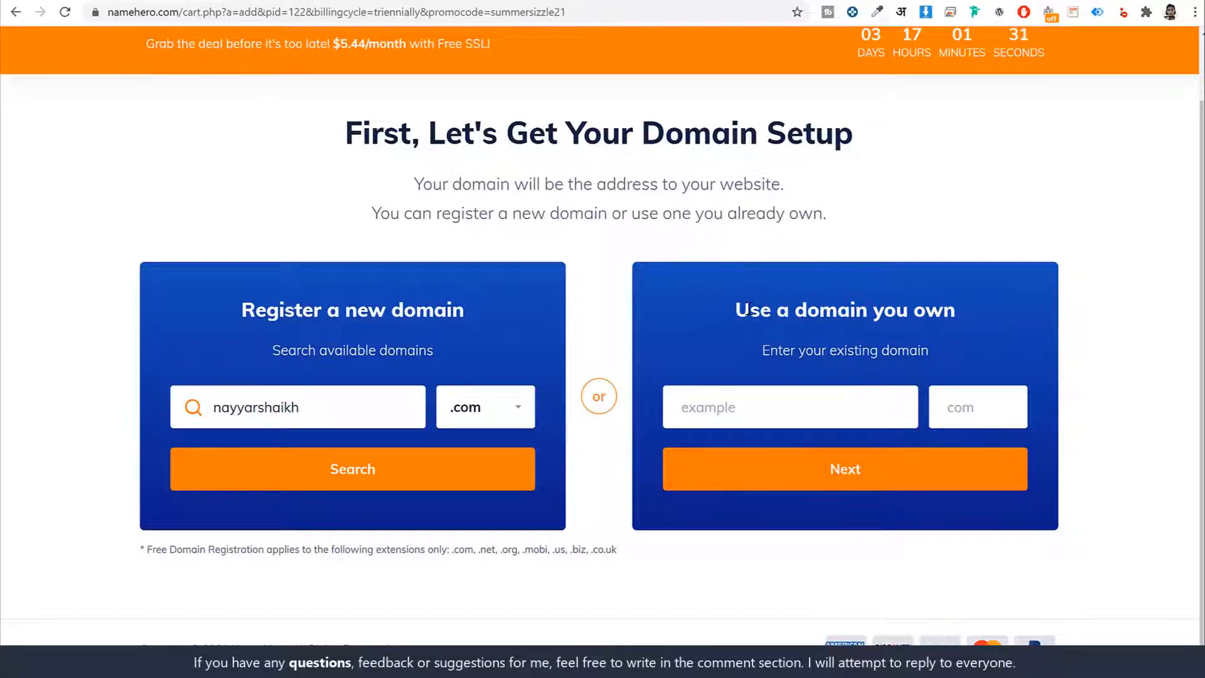
drag(751, 308, 801, 392)
click(791, 396)
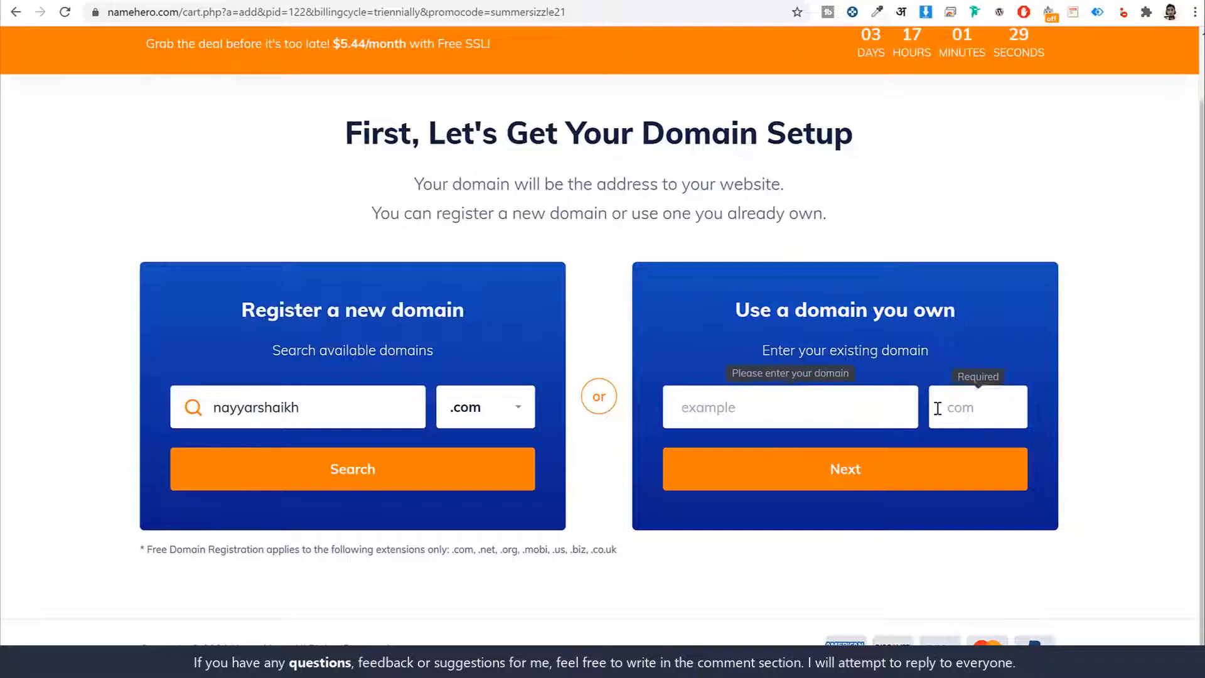
text(nayyarshaik)
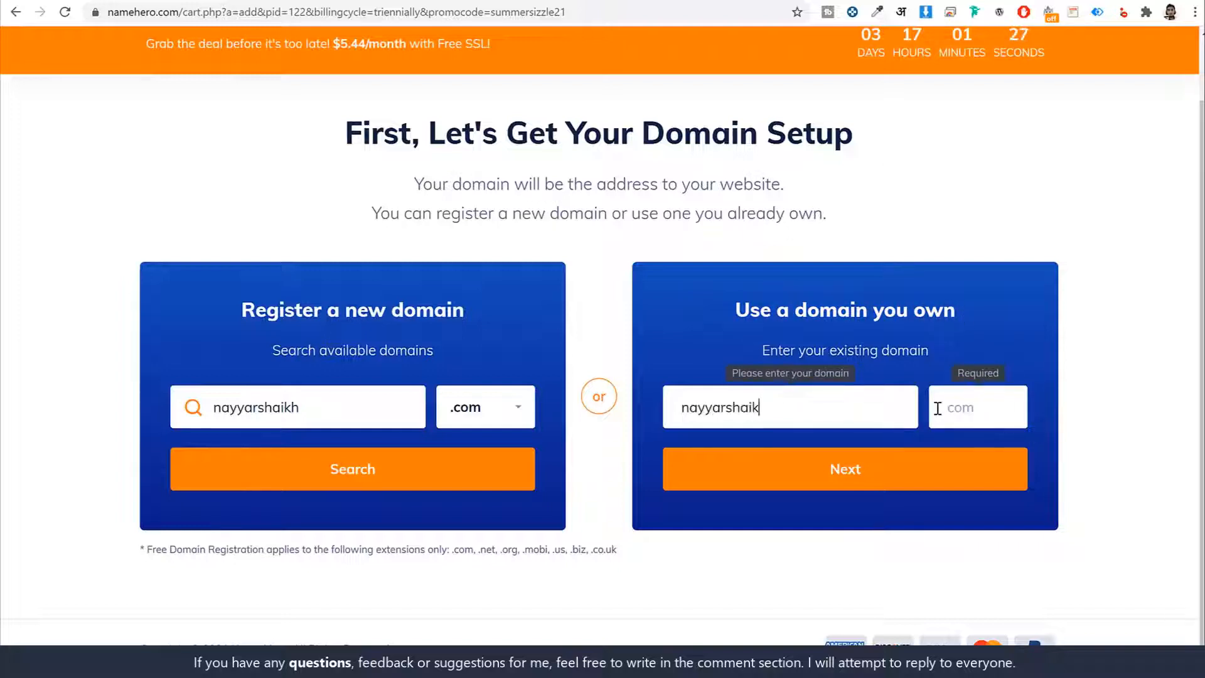
text(h)
click(953, 409)
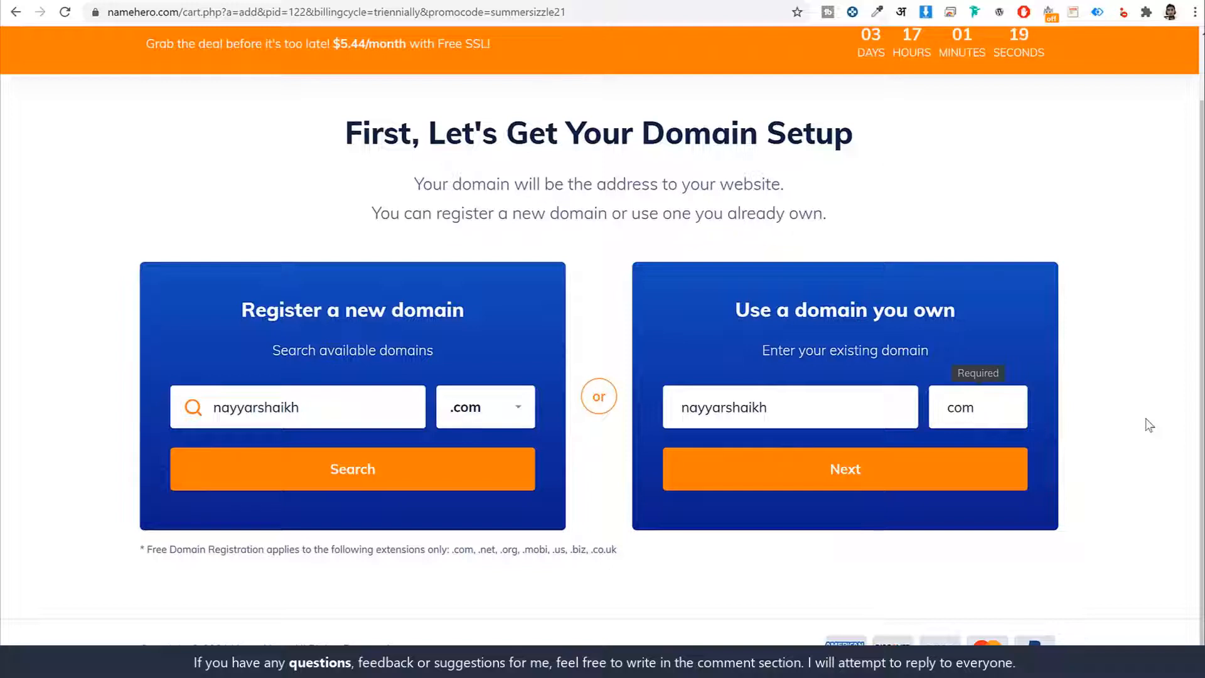
- Append "s" to the new domain name, search for it and proceed to the hosting package configuration
click(384, 420)
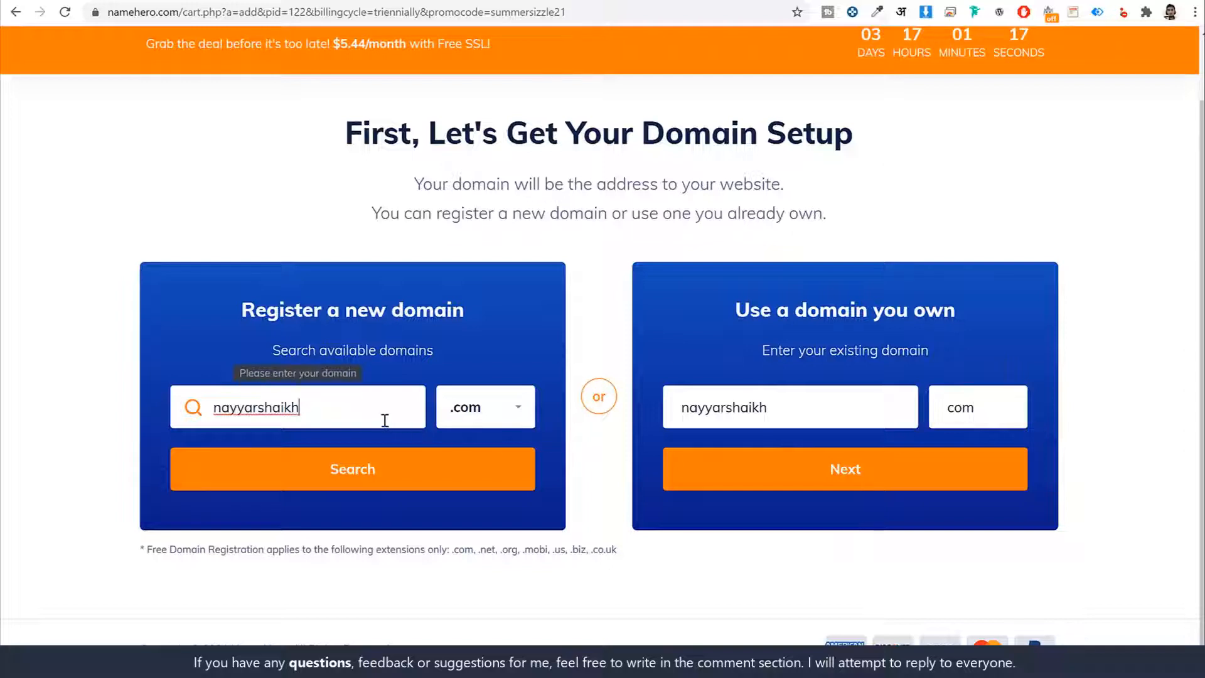
text(s)
click(347, 467)
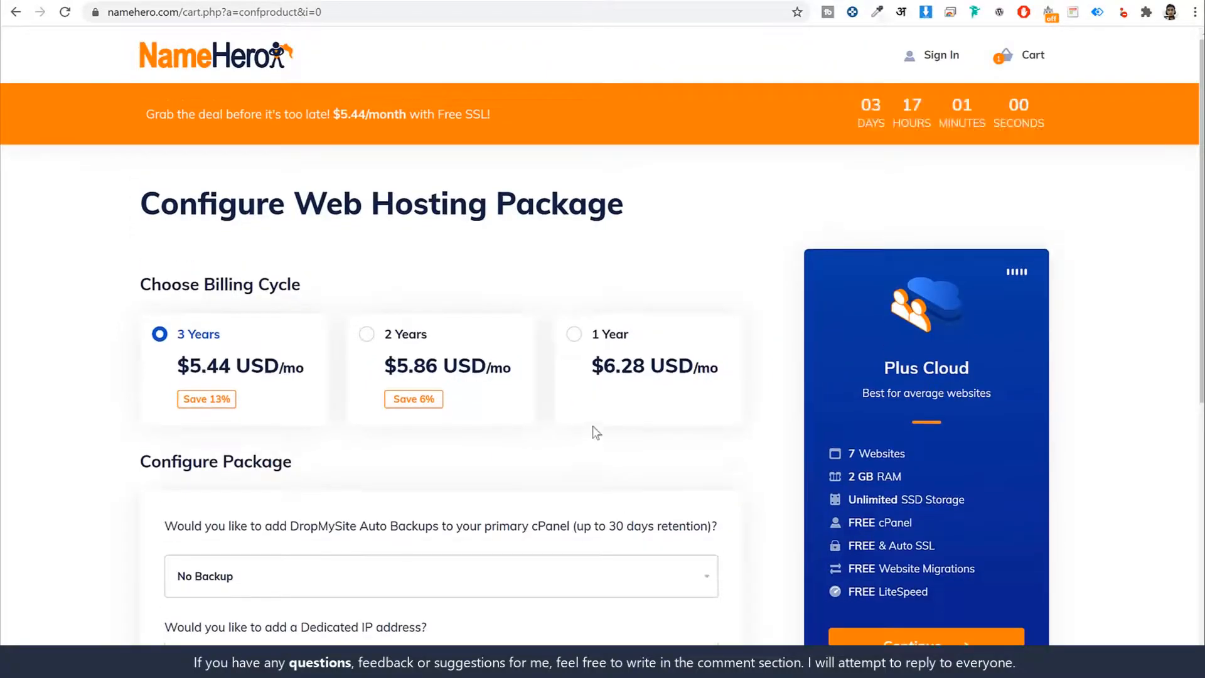
- Compare the 3-year, 2-year and 1-year billing cycles and choose 3 Years for the Plus Cloud package
triple_click(226, 345)
triple_click(474, 342)
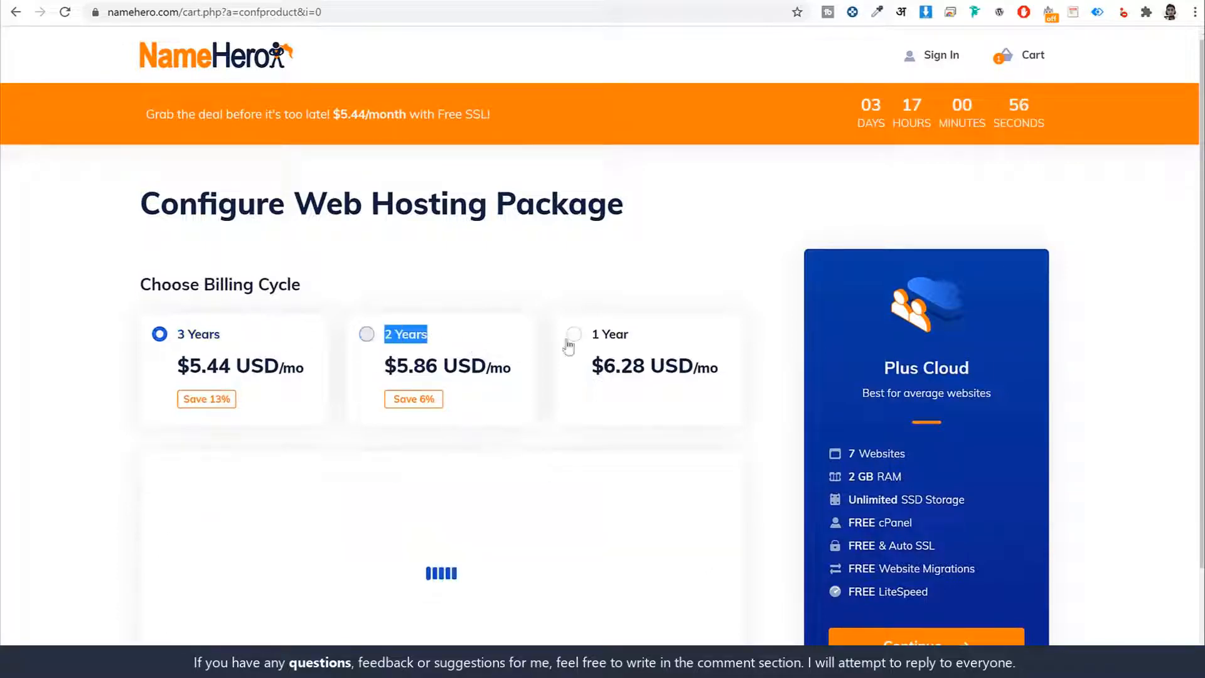
triple_click(653, 345)
click(251, 334)
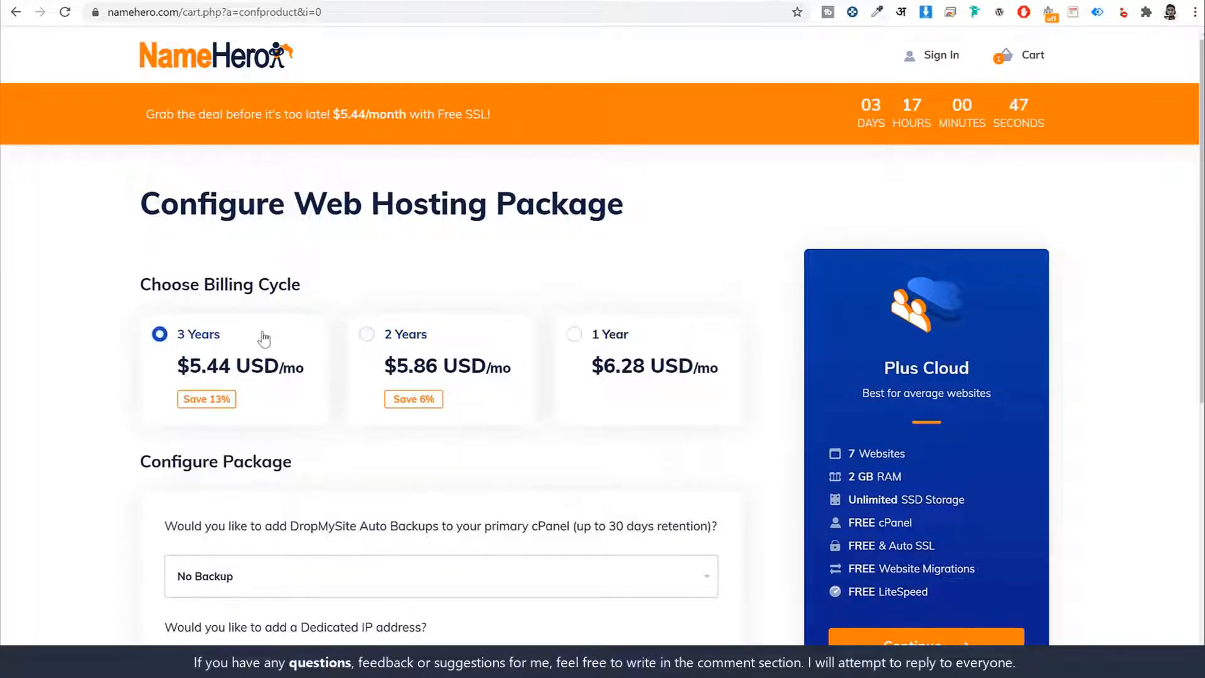
triple_click(282, 377)
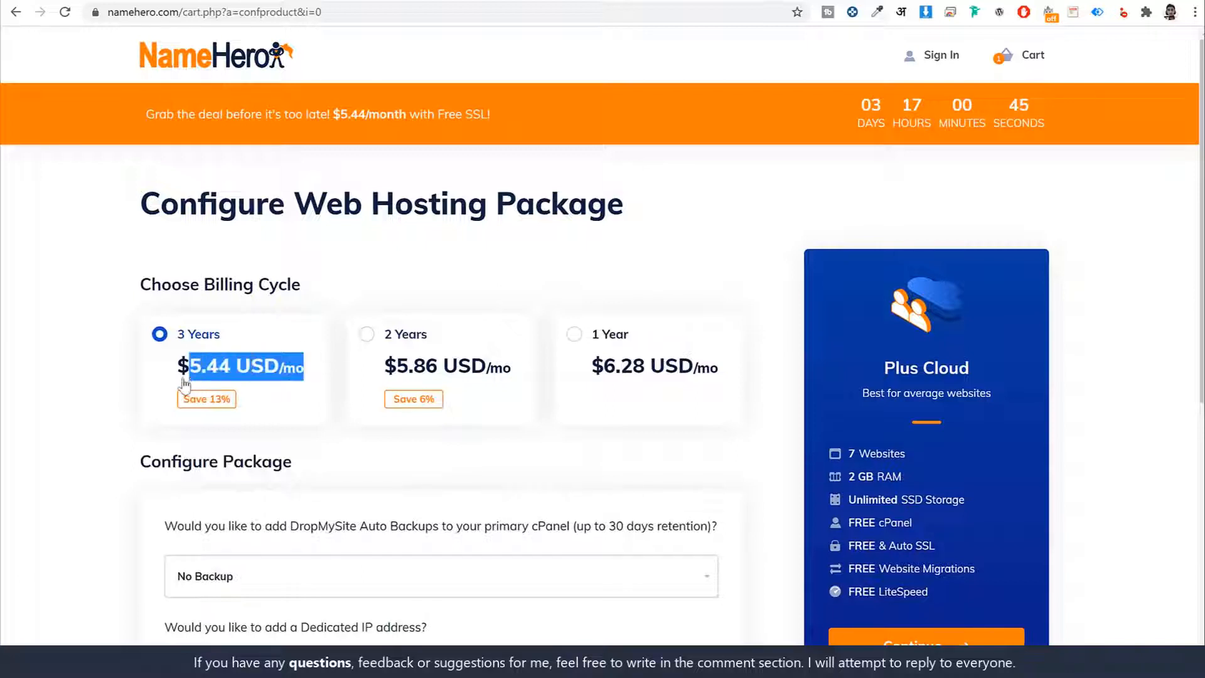
click(390, 283)
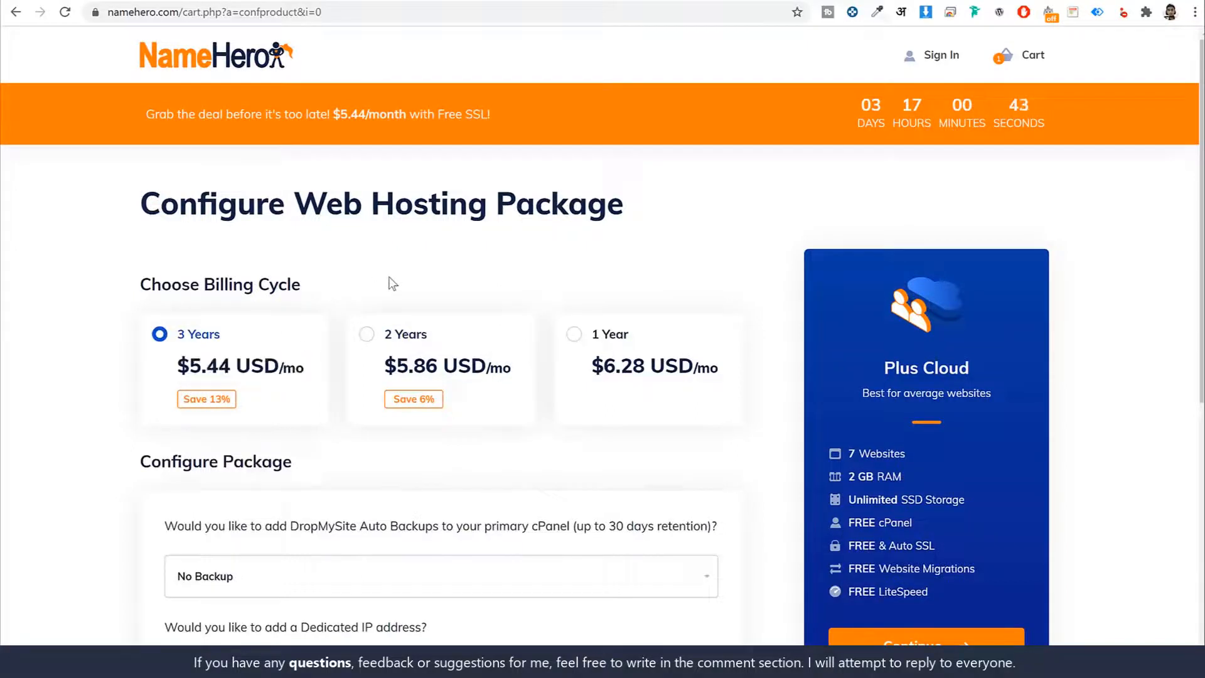
- Switch the Plus Cloud billing cycle to 1 Year, keep the default package options, and proceed to checkout without domain add-ons
click(573, 336)
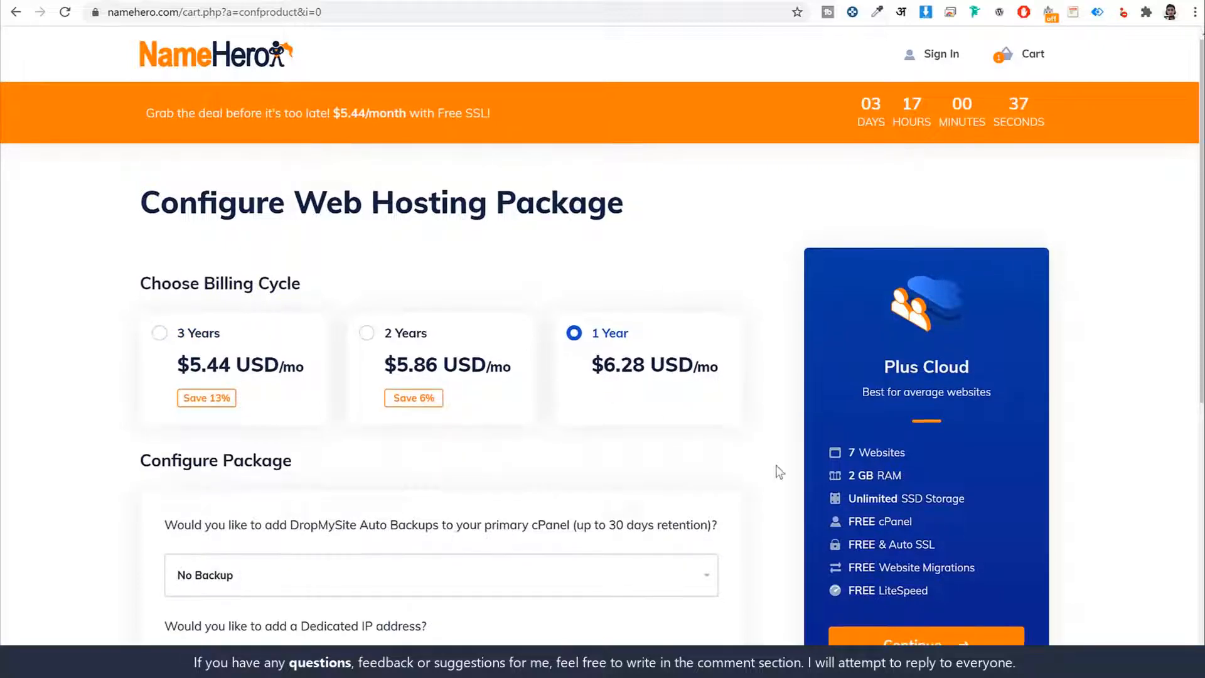
scroll(775, 414, down, 1)
scroll(782, 405, down, 5)
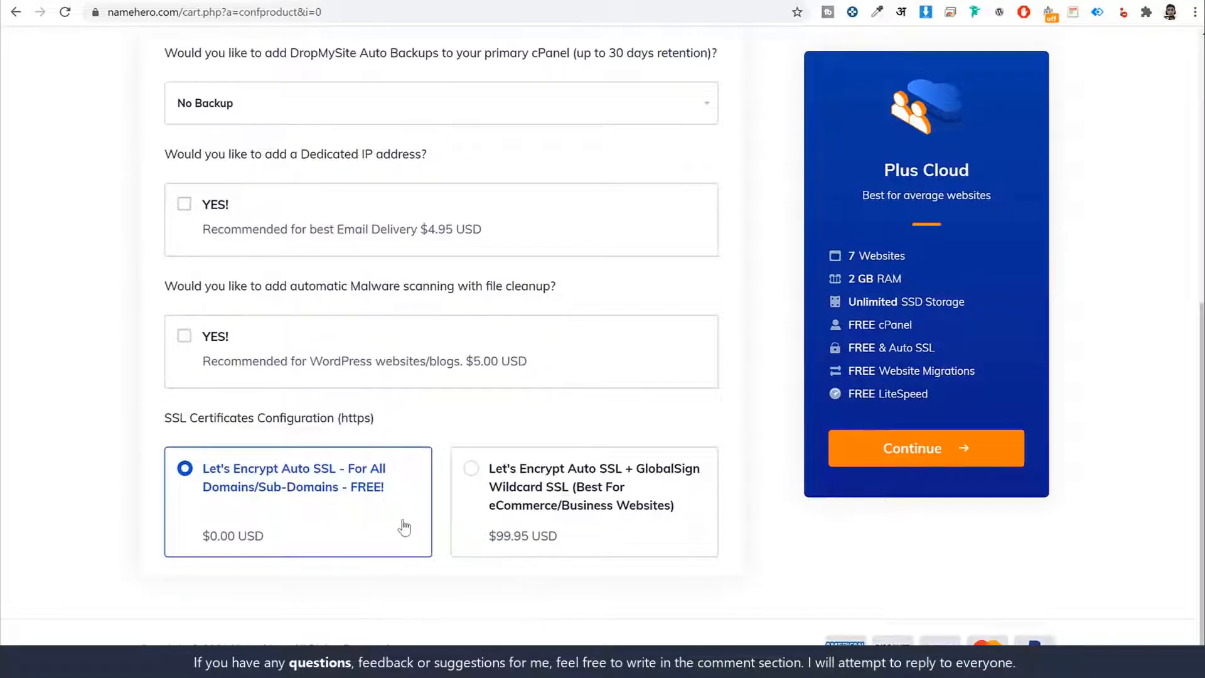
scroll(403, 525, up, 1)
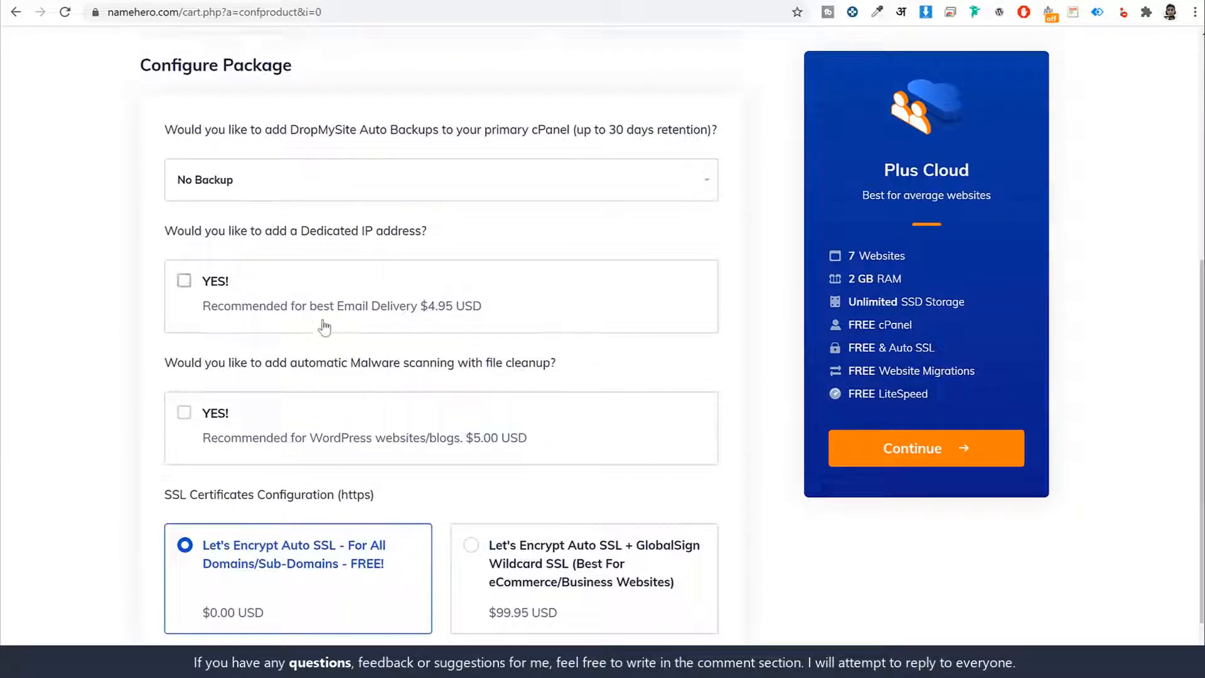
scroll(323, 325, up, 2)
scroll(326, 426, down, 2)
scroll(387, 490, up, 5)
scroll(374, 411, down, 2)
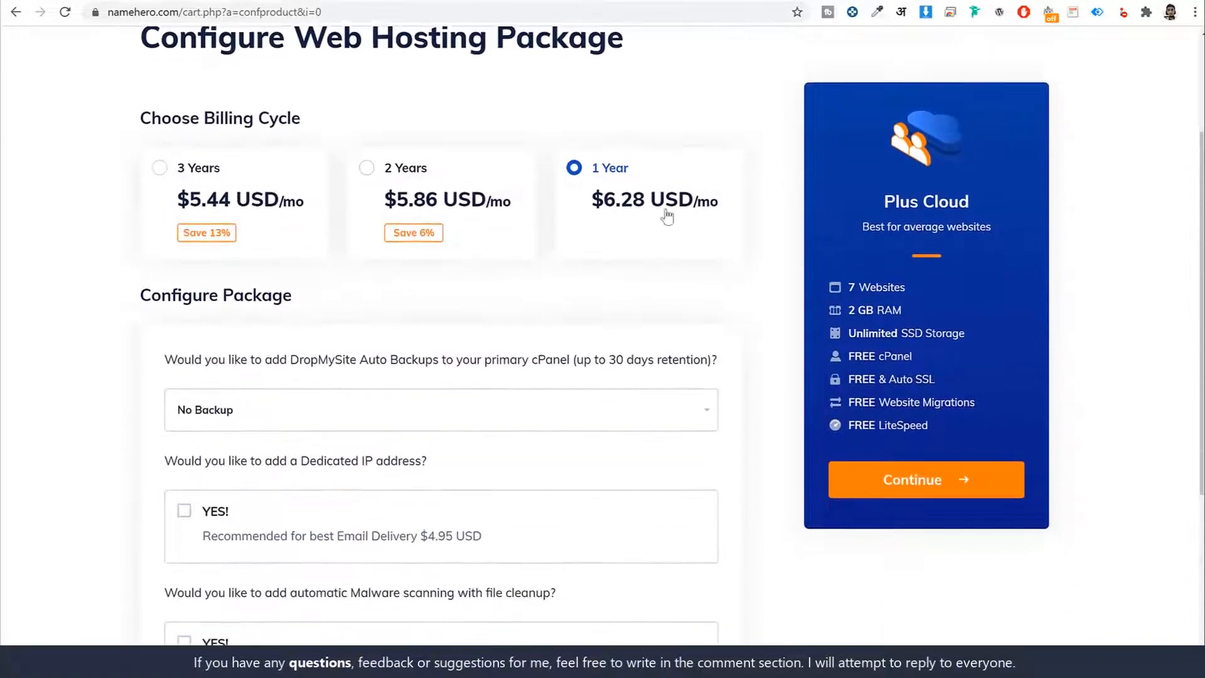
scroll(640, 489, down, 4)
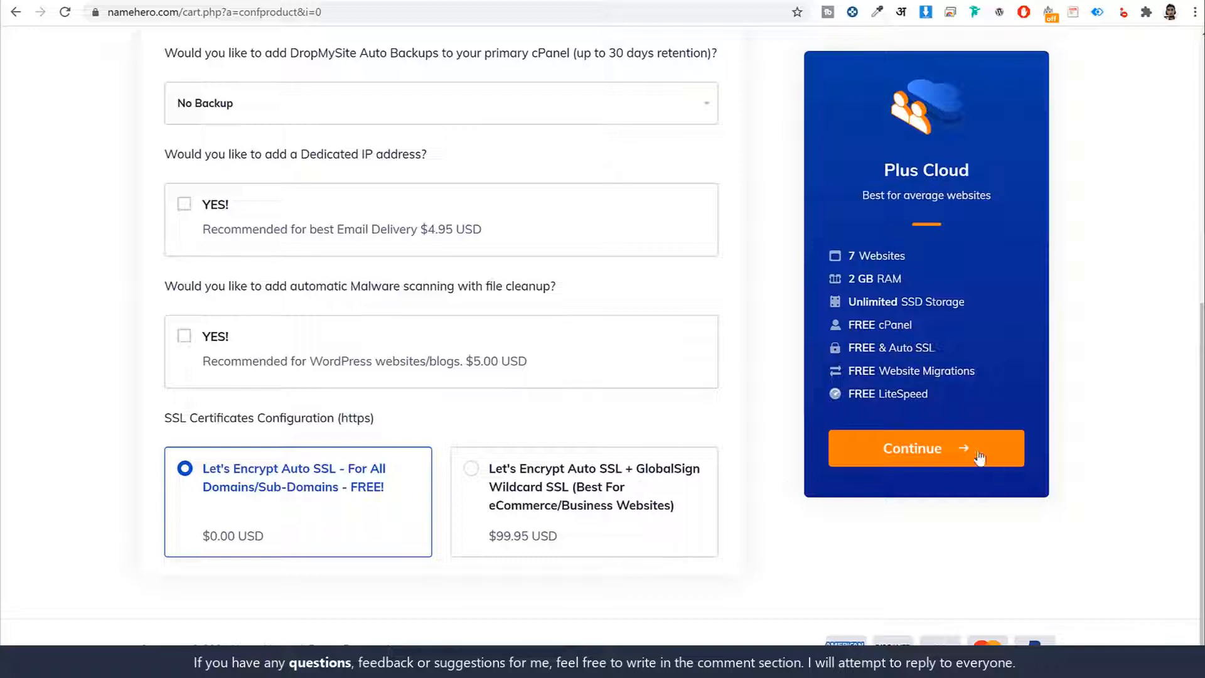
click(922, 449)
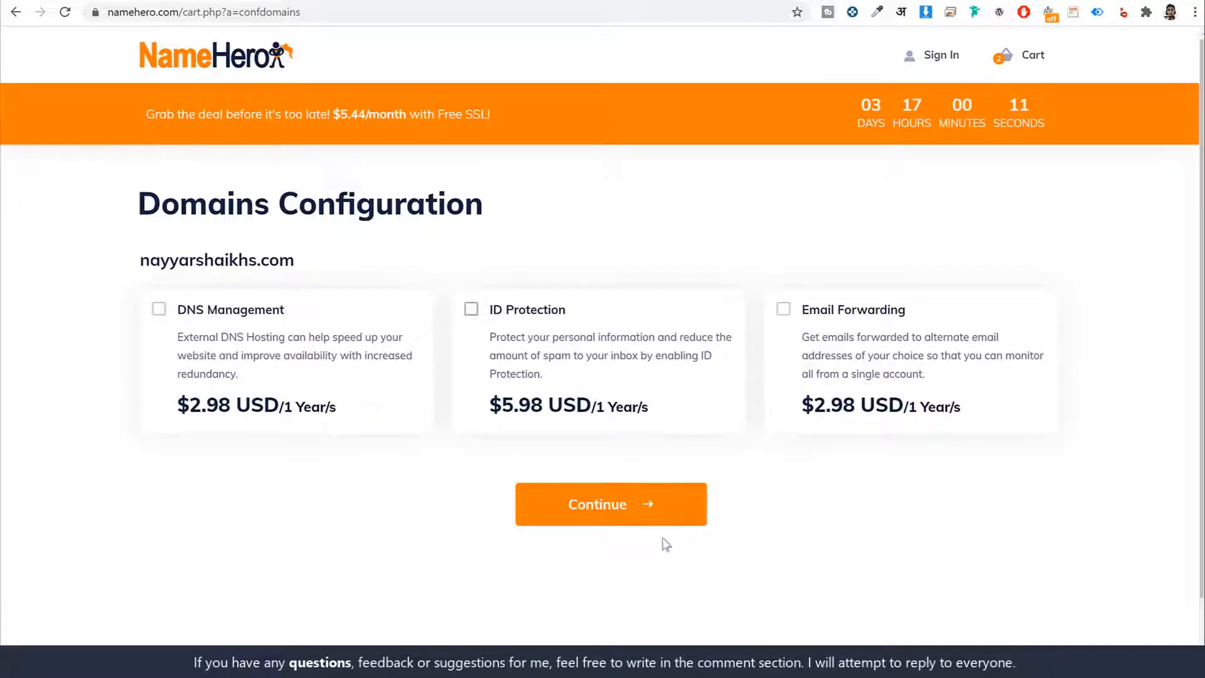
click(637, 504)
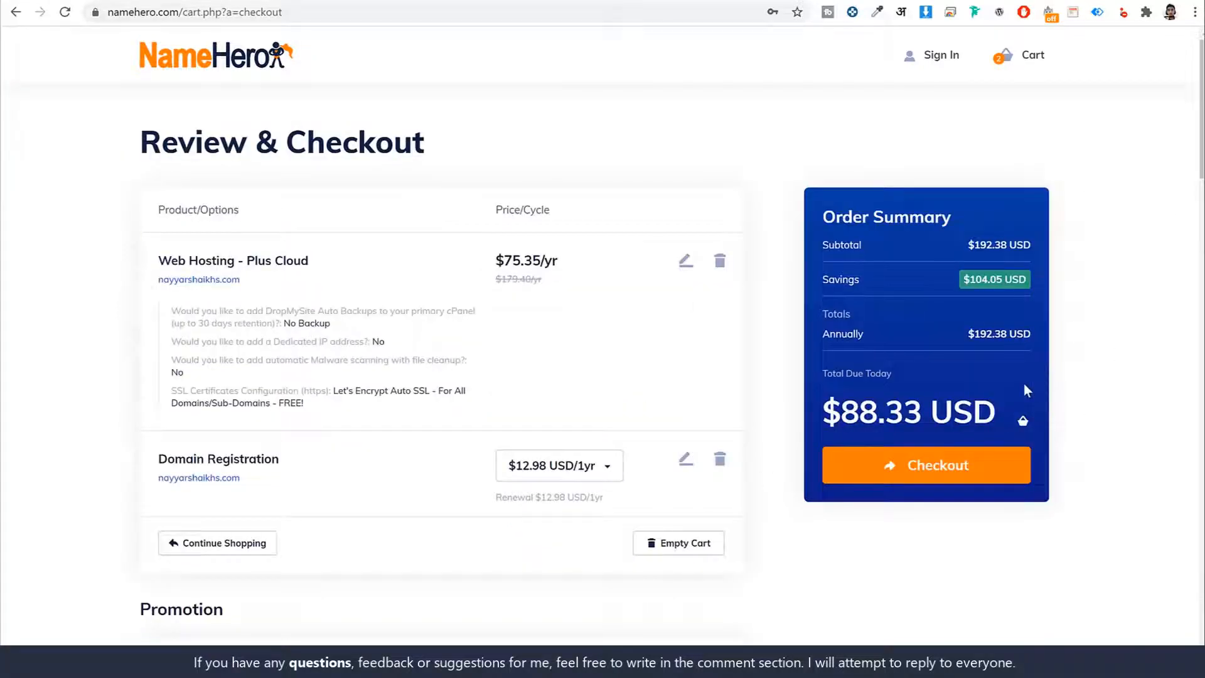
- Examine the new-account section of the checkout form, covering the personal information and billing address fields
scroll(1025, 389, down, 13)
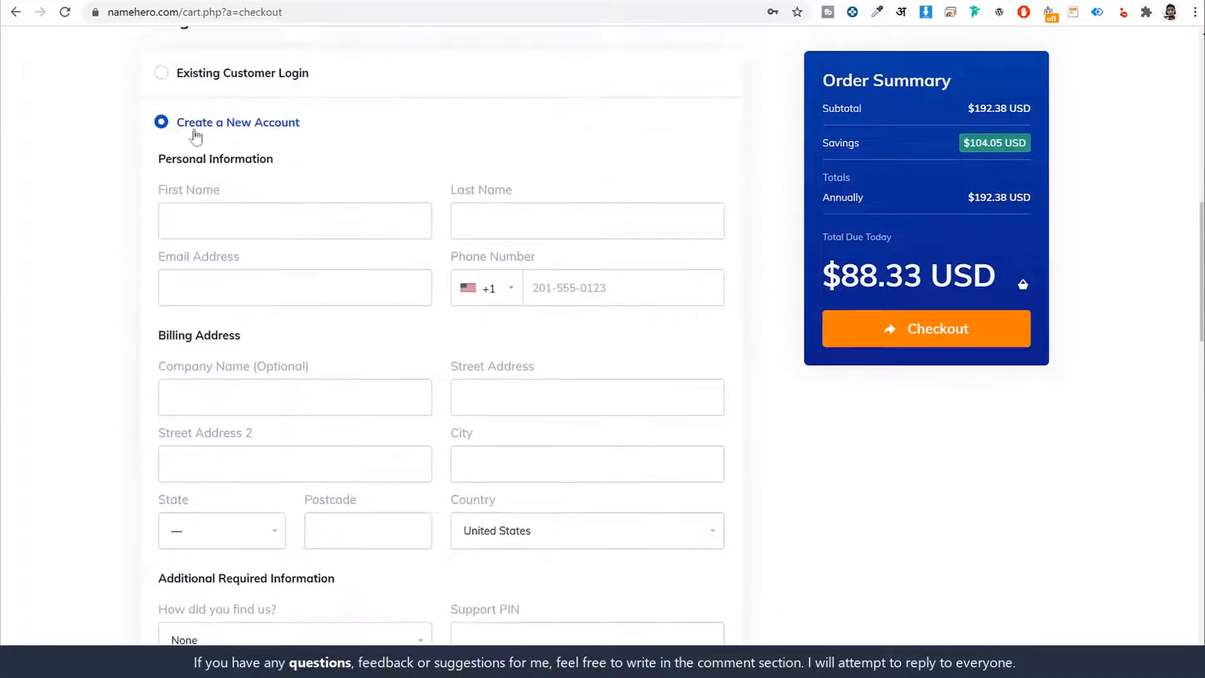
drag(335, 131, 157, 128)
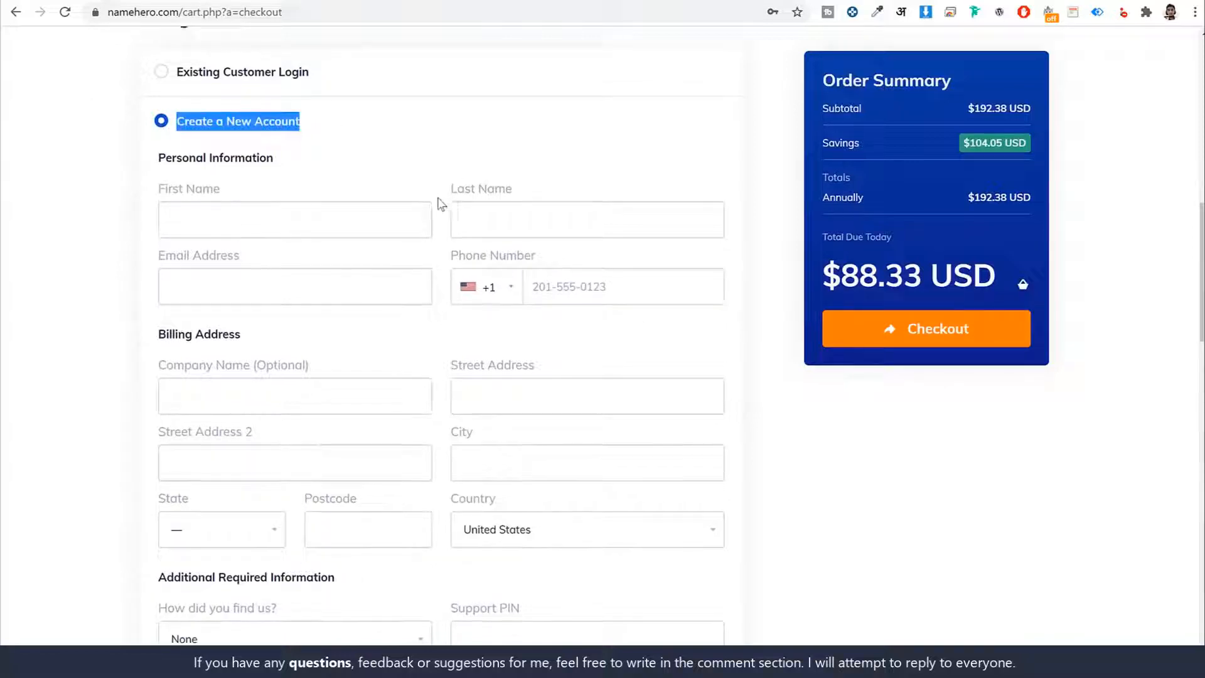
scroll(440, 205, down, 1)
click(247, 148)
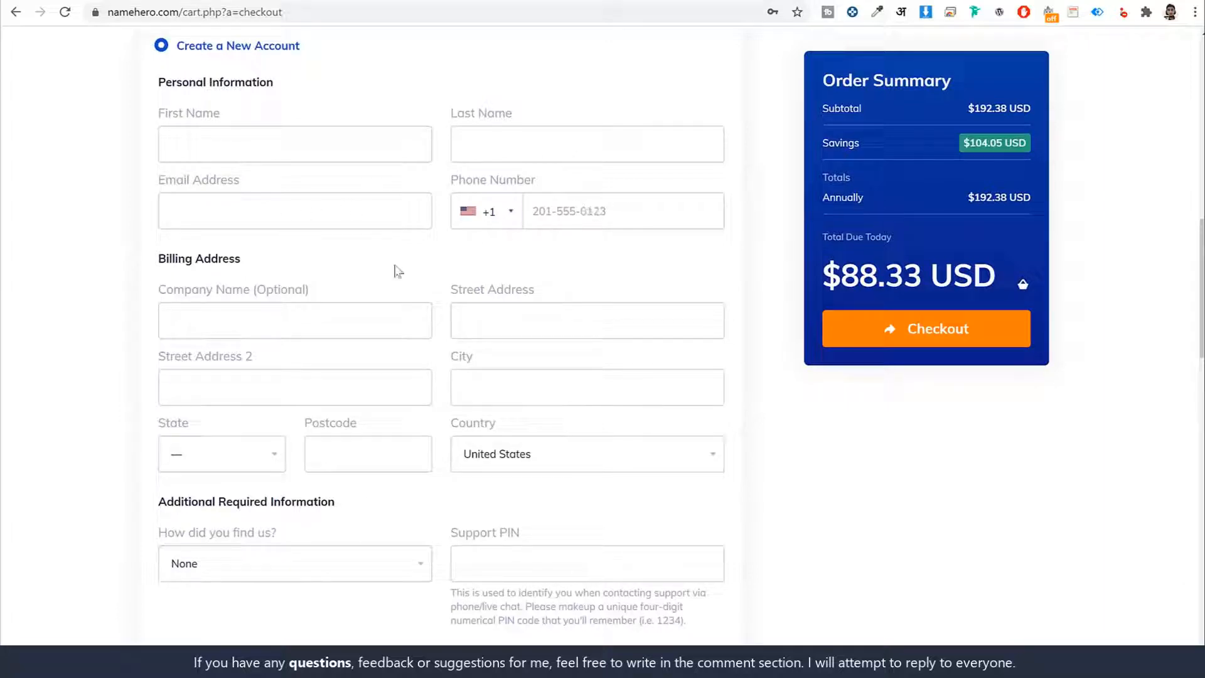
scroll(394, 271, down, 2)
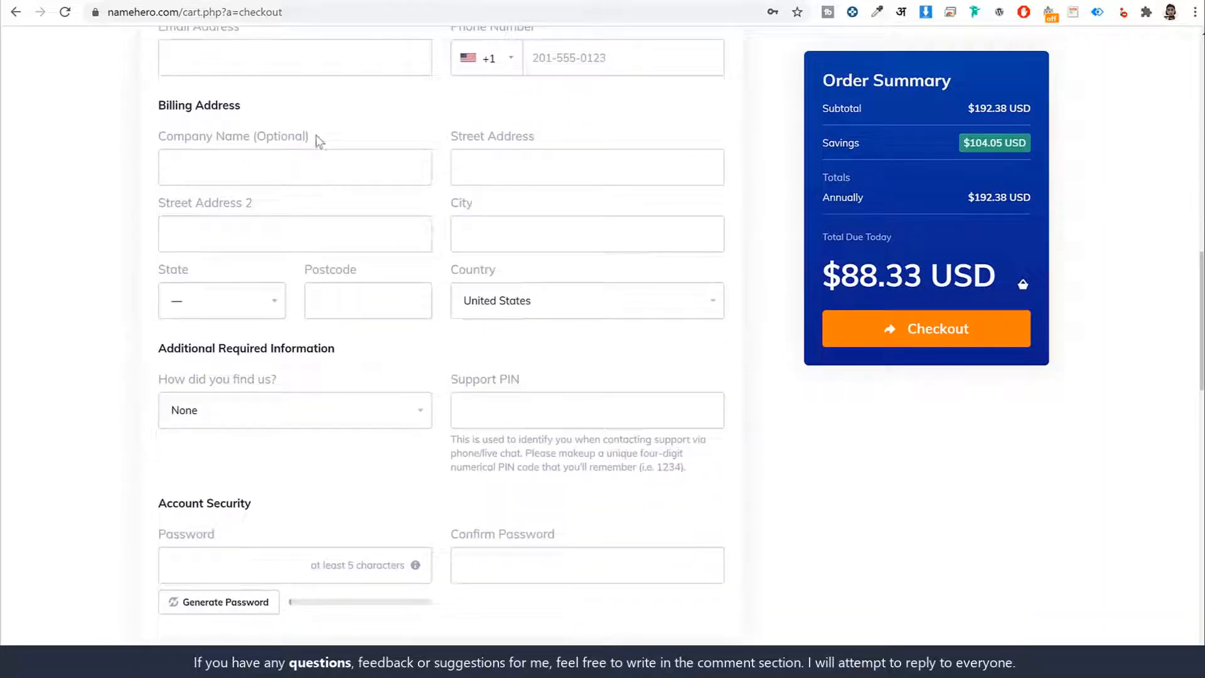
drag(318, 141, 154, 136)
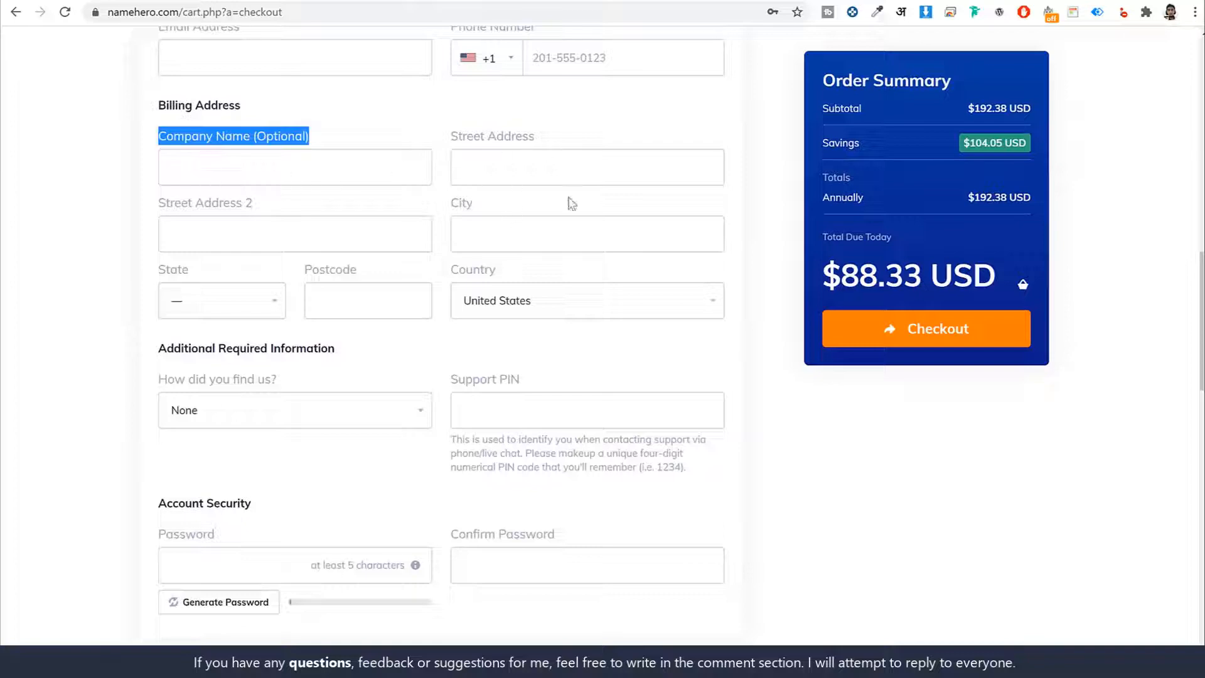
scroll(423, 350, down, 3)
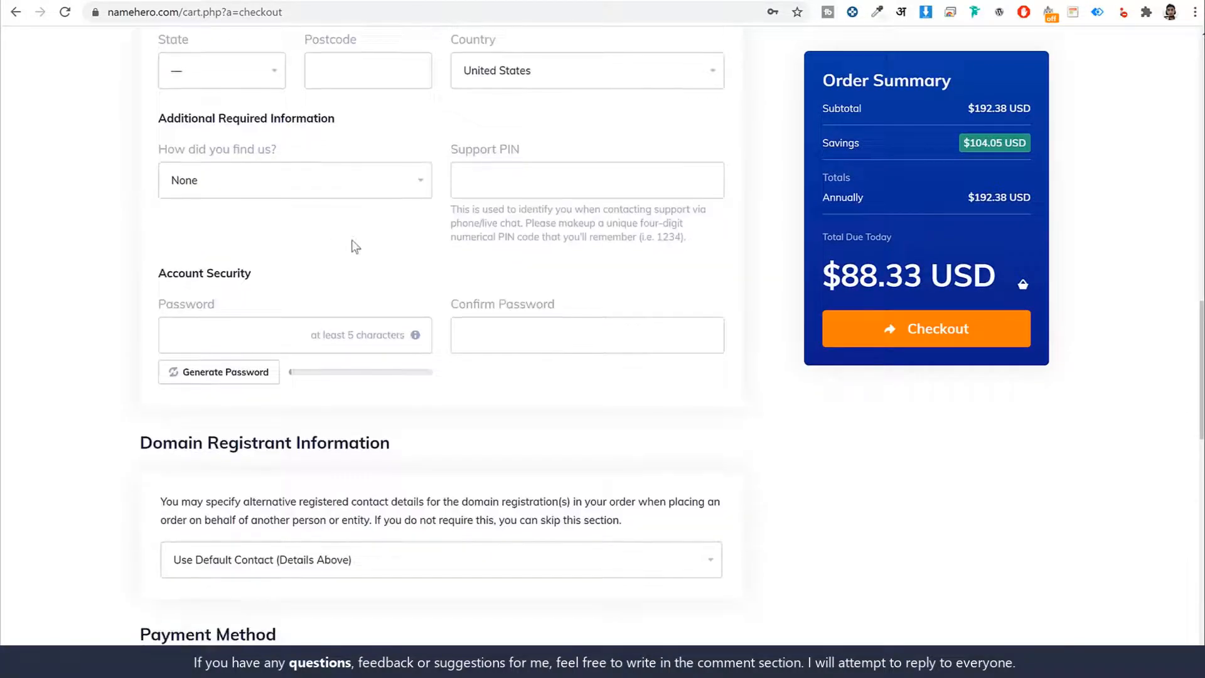
- Set the "How did you find us?" answer to YouTube and examine the Support PIN field and its instructions
click(239, 182)
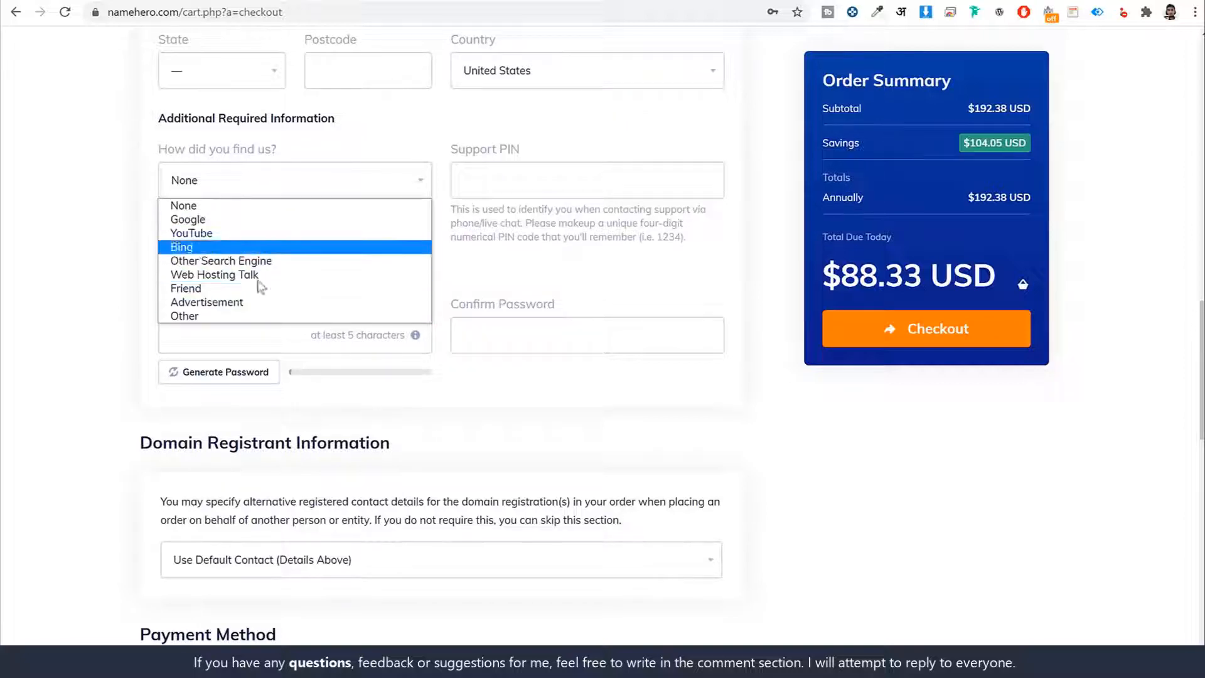
click(201, 234)
drag(521, 150, 444, 150)
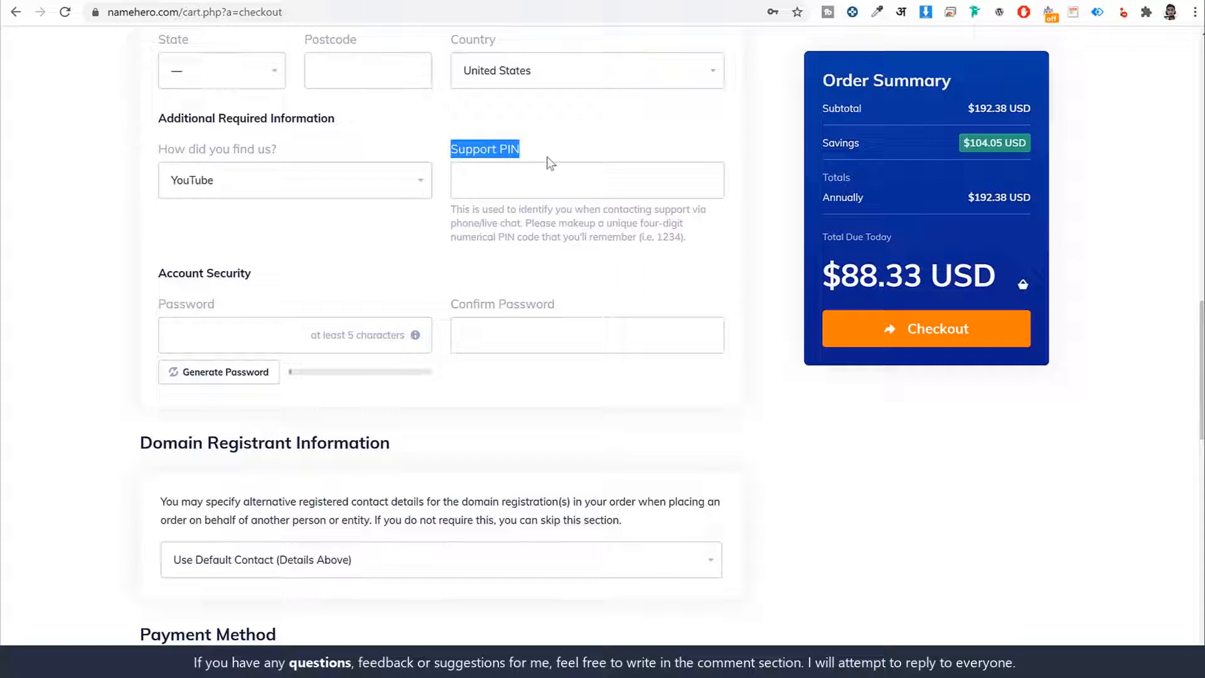
click(598, 182)
drag(657, 236, 686, 237)
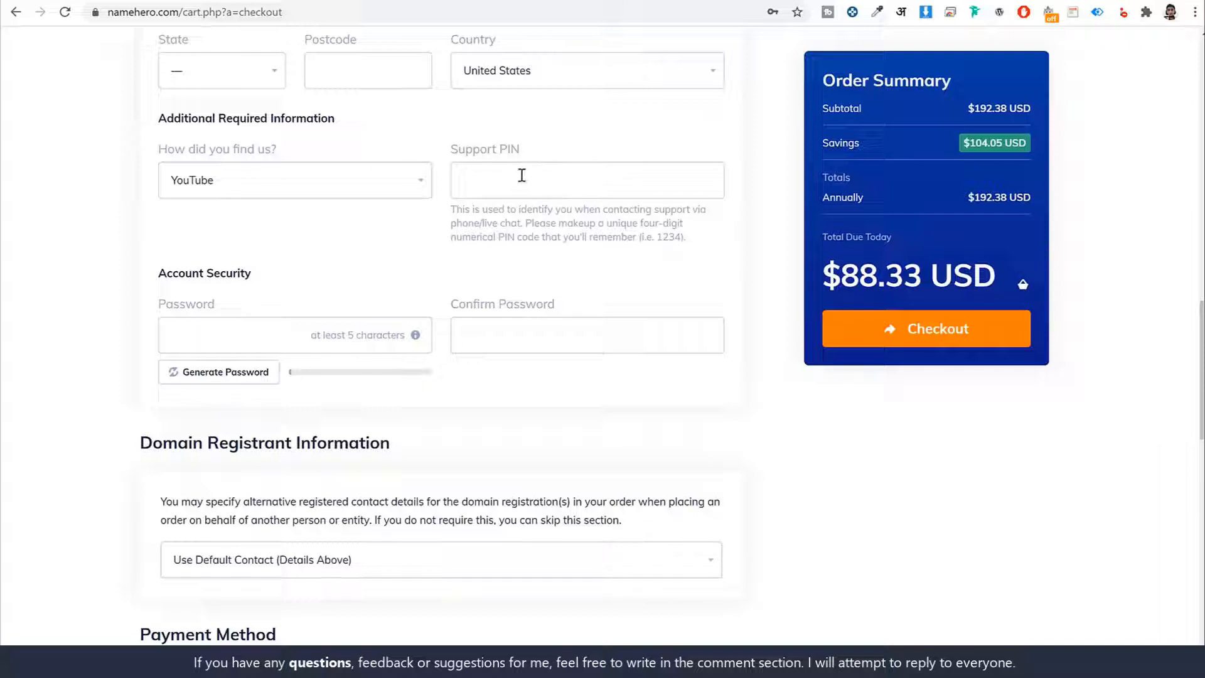
drag(516, 150, 451, 151)
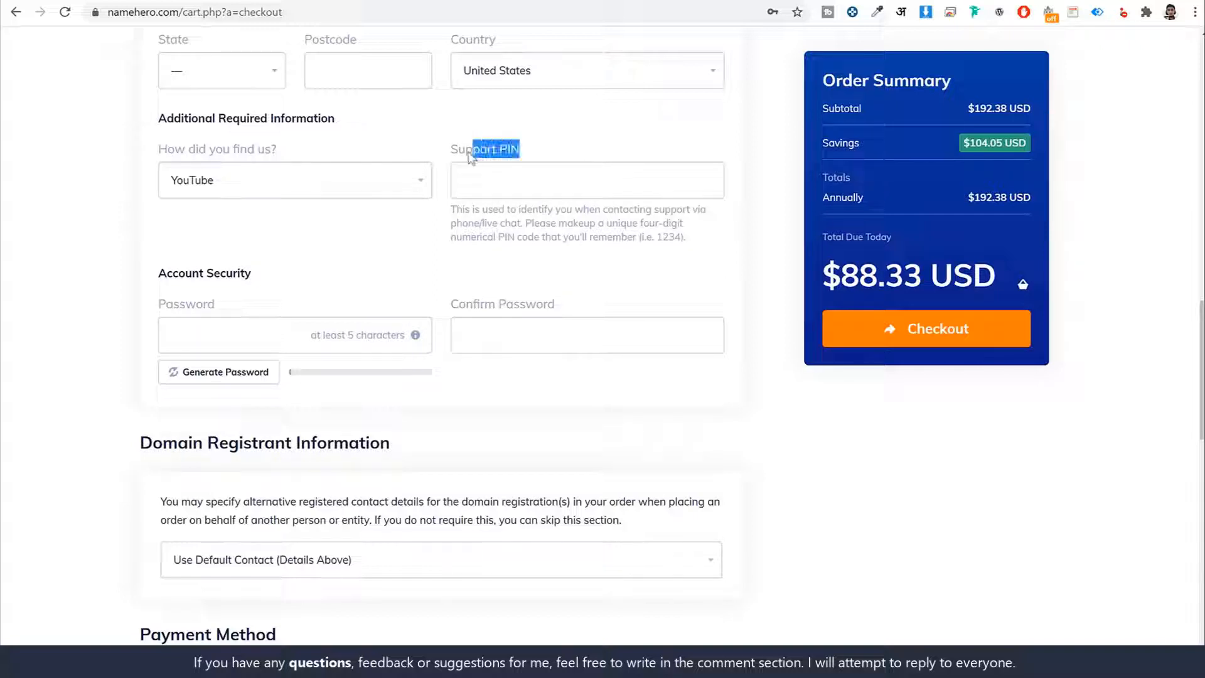
click(594, 192)
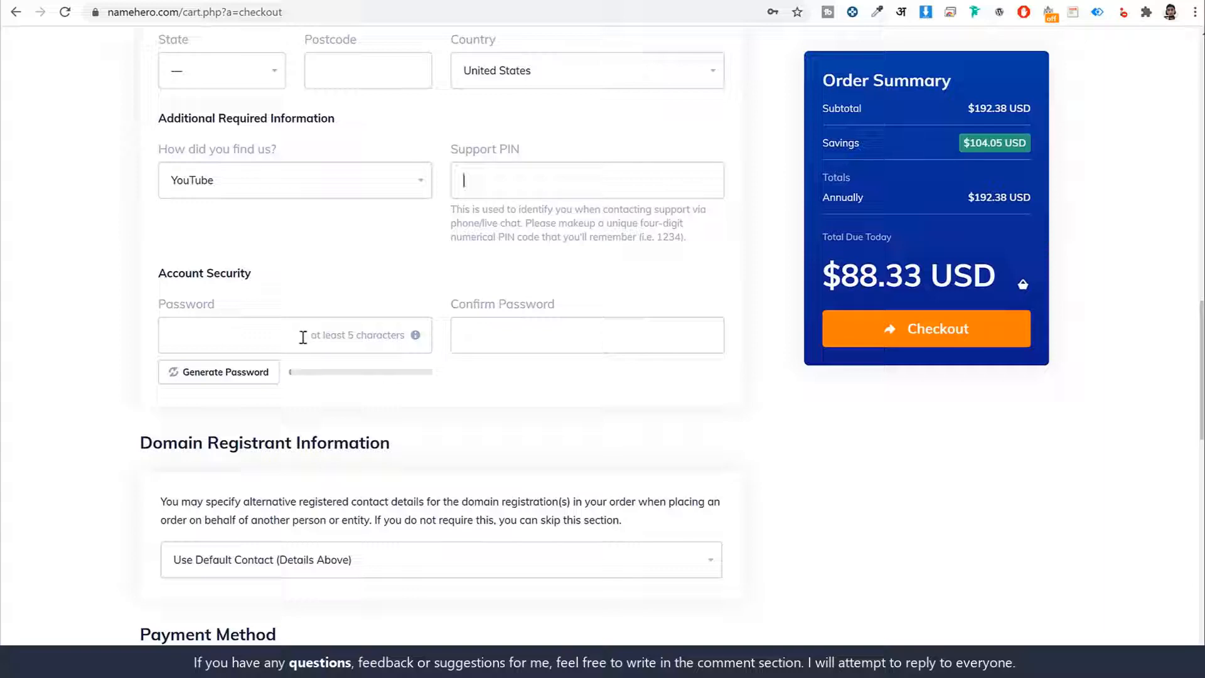
- Review the email address and account password fields required for the new customer account
click(518, 339)
click(606, 265)
scroll(454, 341, up, 10)
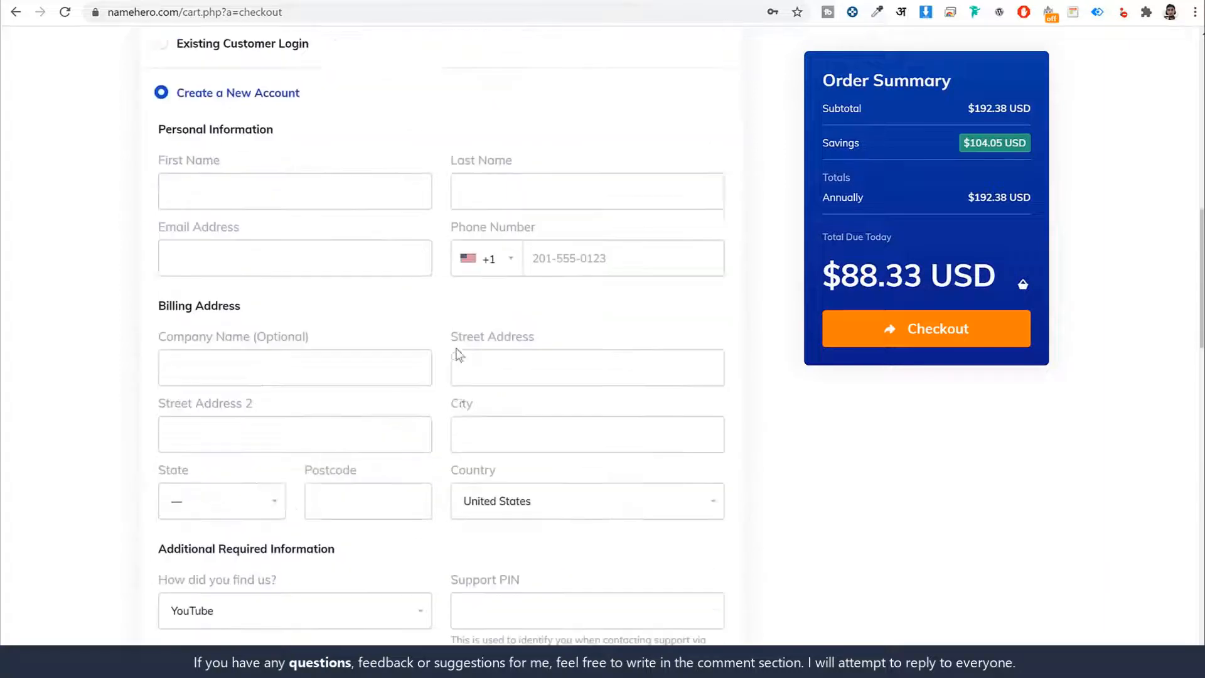
drag(266, 405, 167, 411)
scroll(247, 411, down, 7)
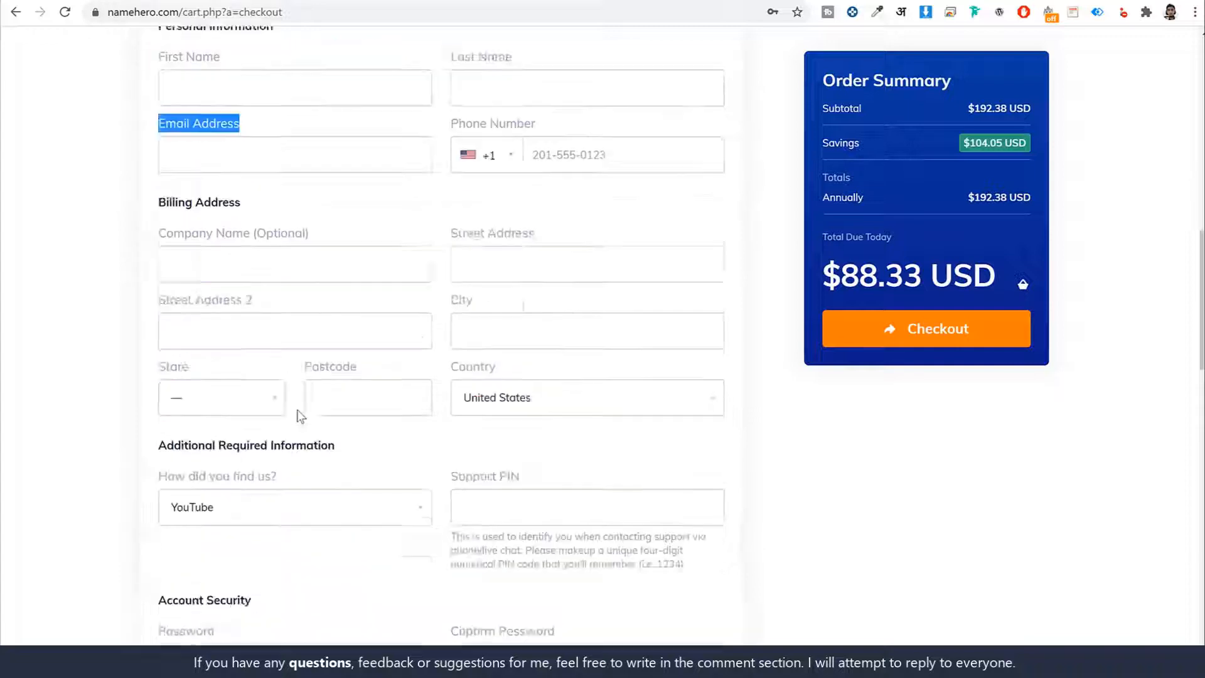
drag(245, 465, 151, 462)
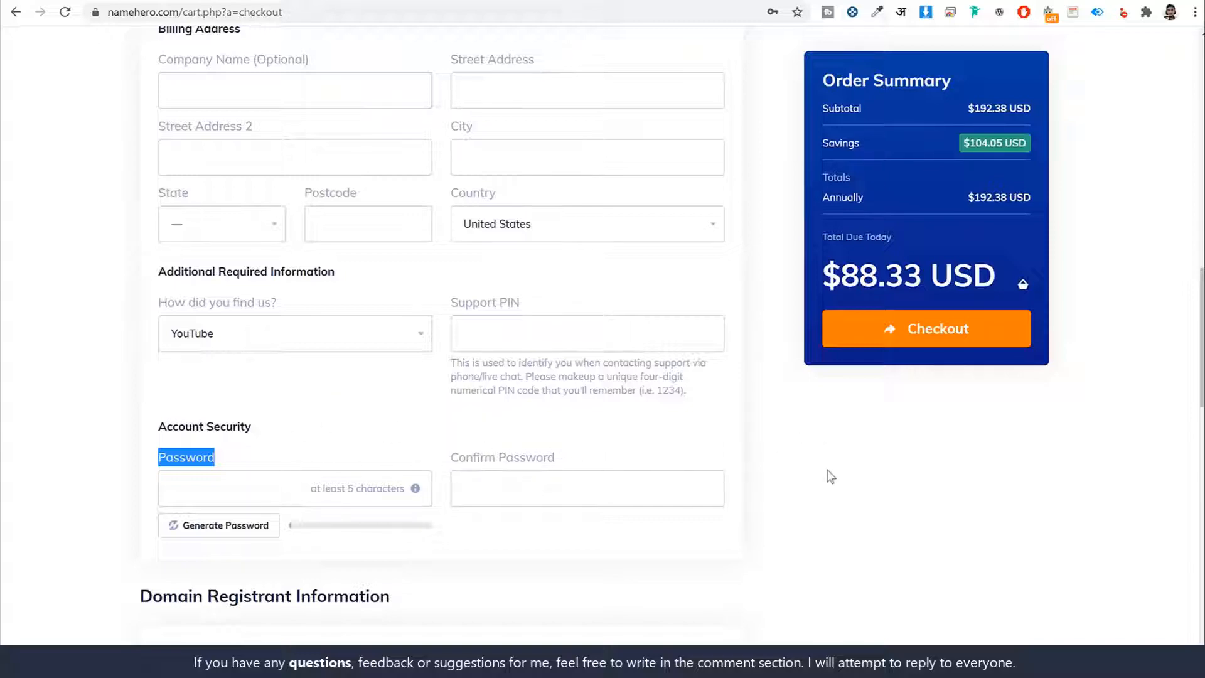
- Compare the PayPal, Coinbase and Credit Card (Stripe) payment methods, returning the selection to Credit Card
scroll(828, 476, down, 5)
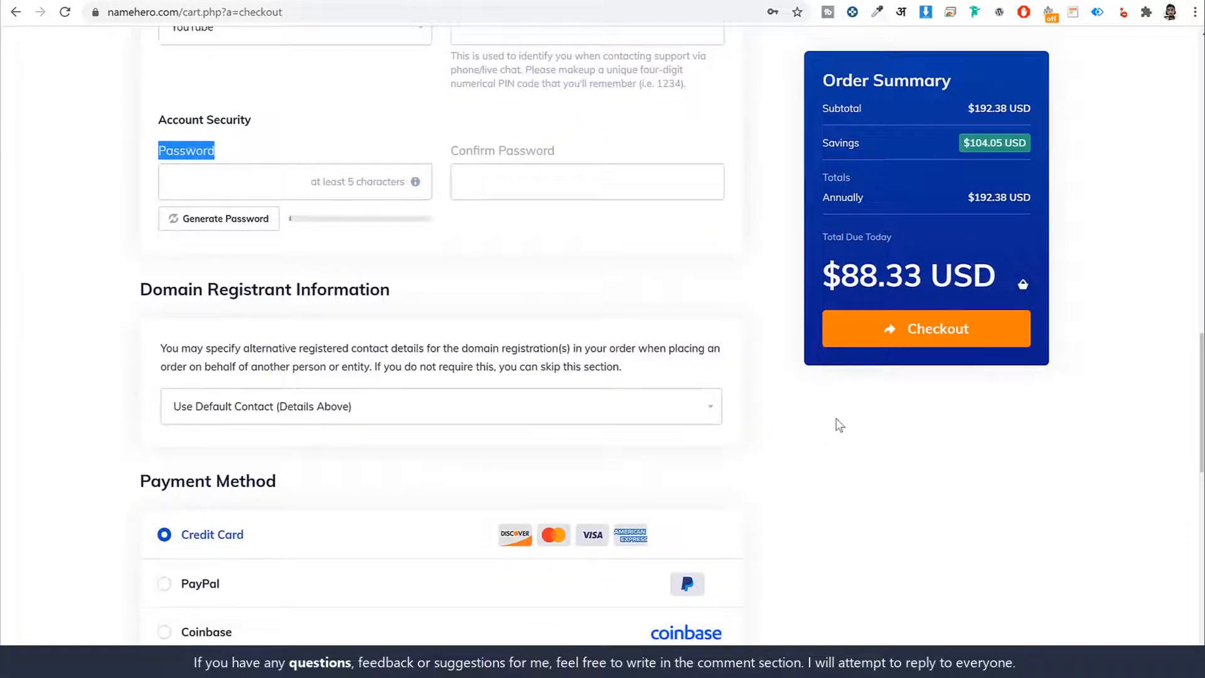
scroll(840, 425, down, 6)
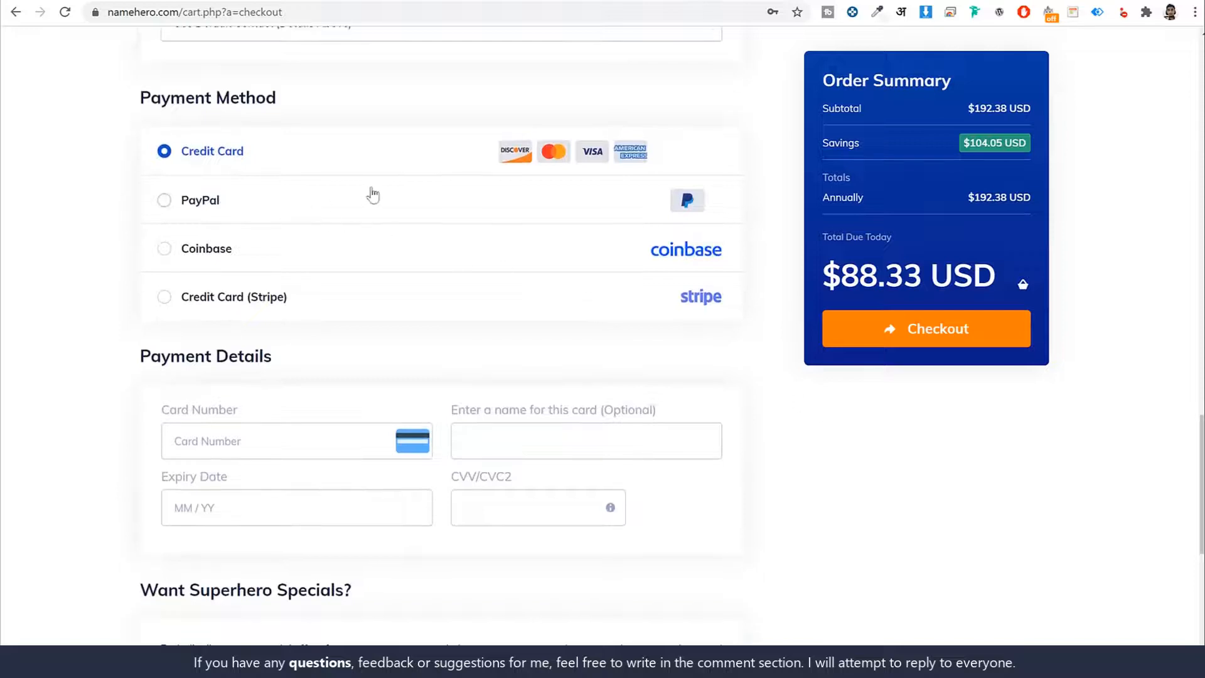
triple_click(227, 152)
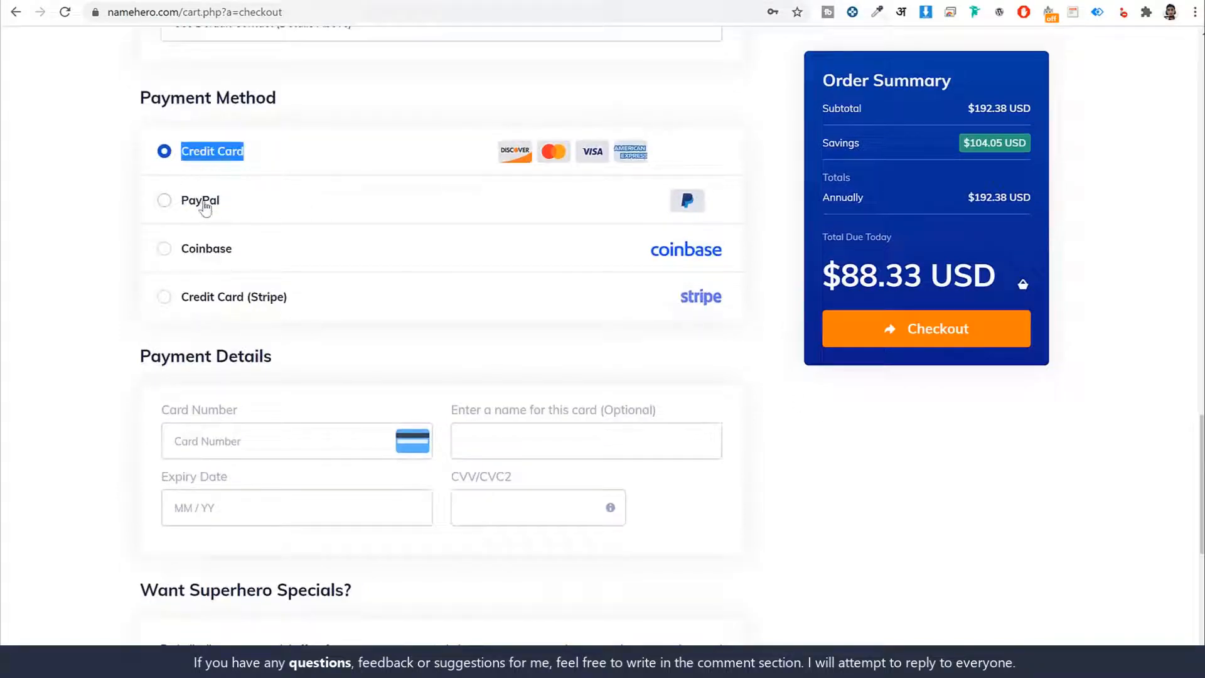
click(204, 207)
click(207, 254)
click(257, 298)
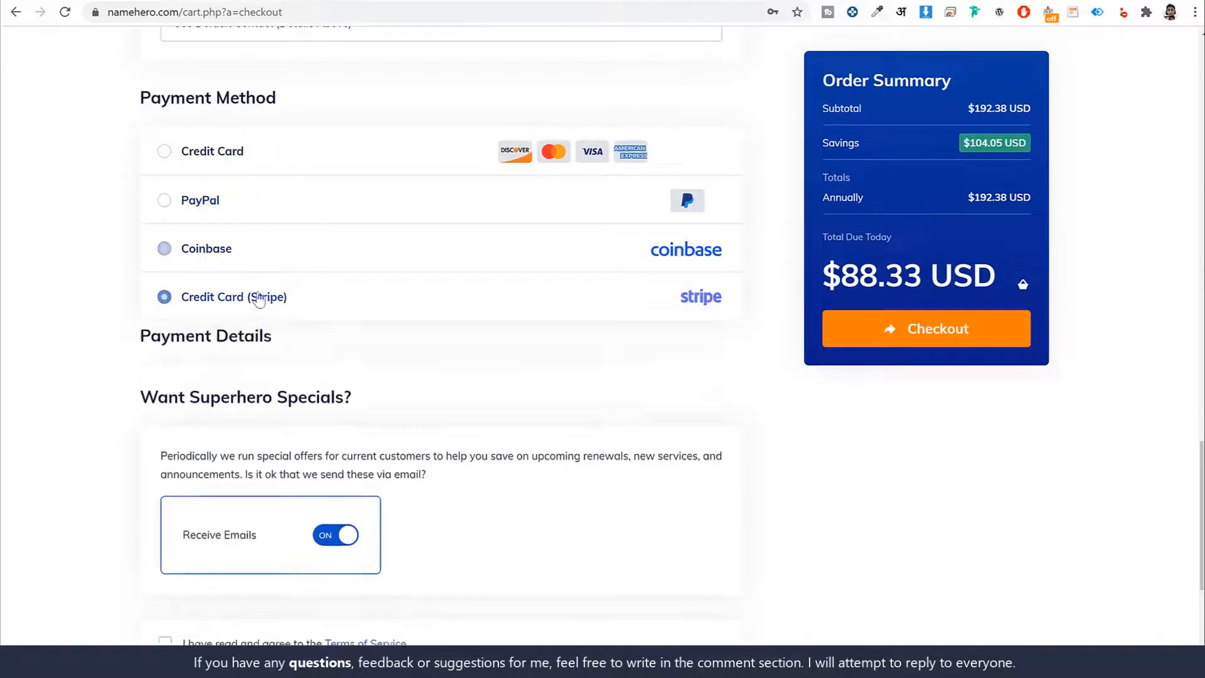
click(195, 164)
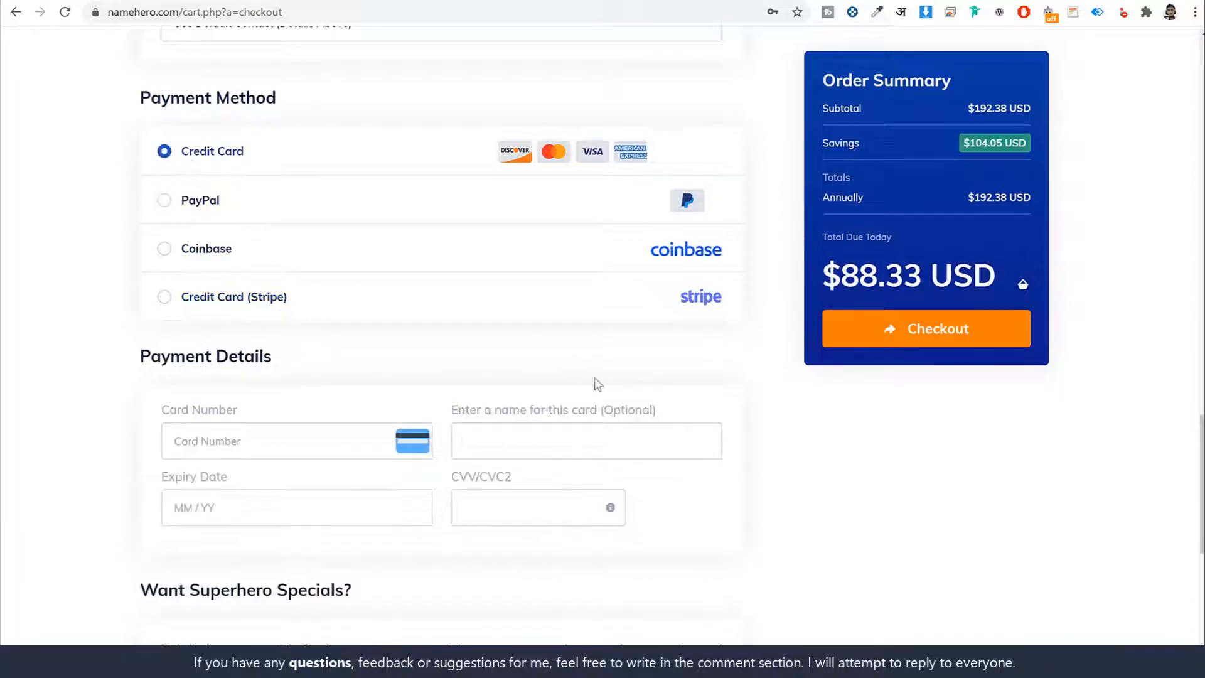
drag(258, 163, 196, 164)
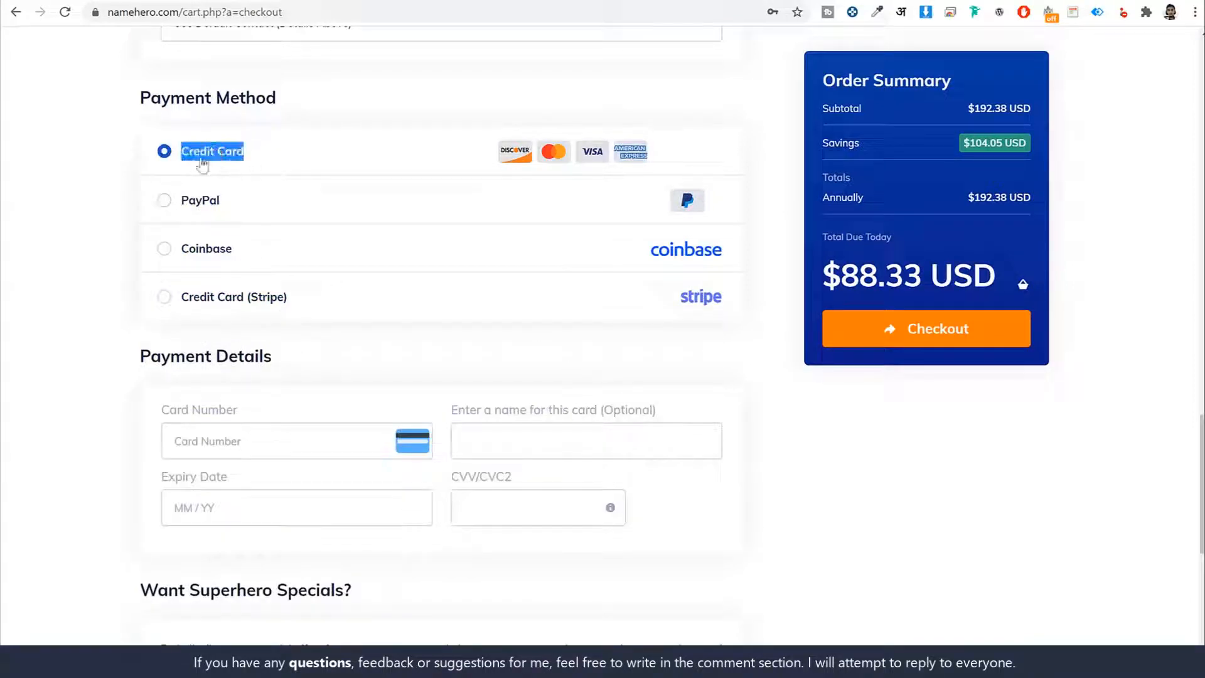
click(861, 432)
- Review the card payment details section, agree to the Terms of Service and check out the order
scroll(261, 447, down, 1)
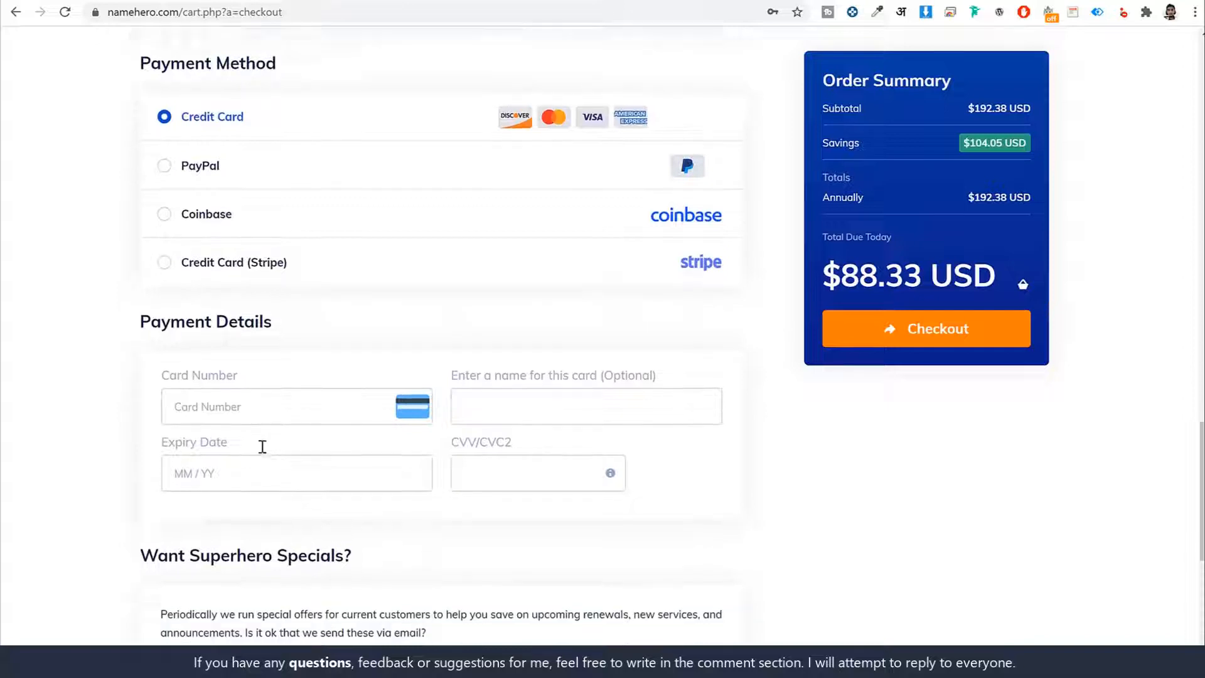
scroll(402, 475, up, 1)
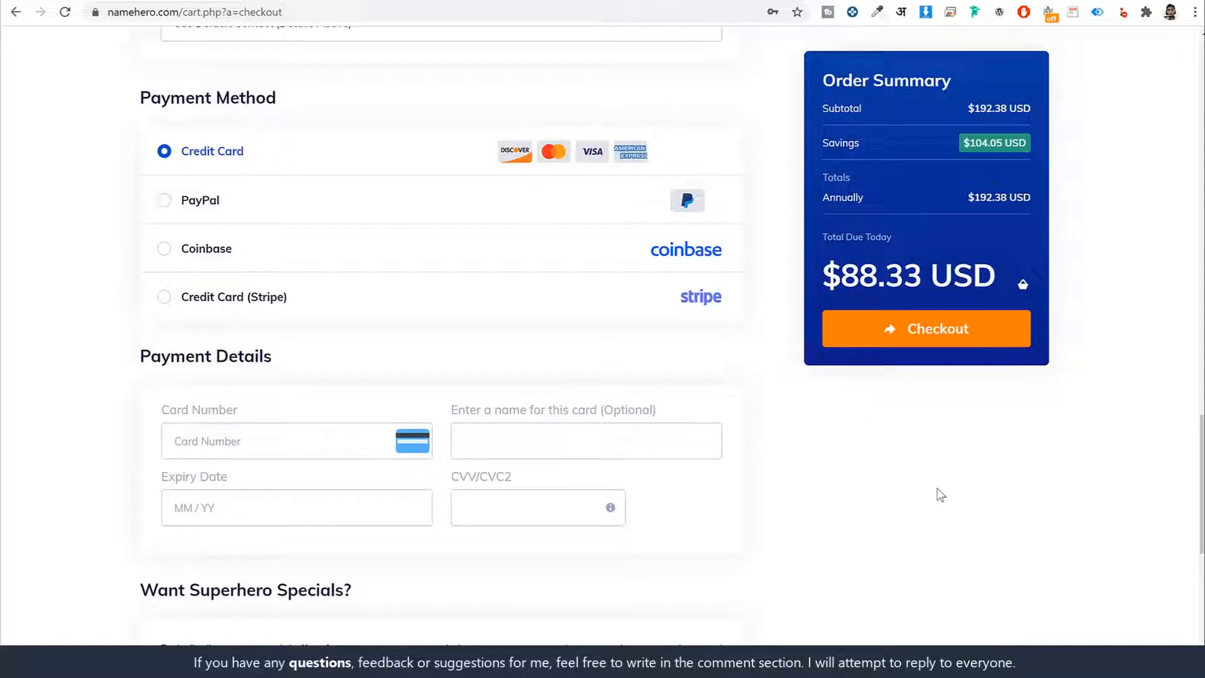
scroll(944, 496, down, 3)
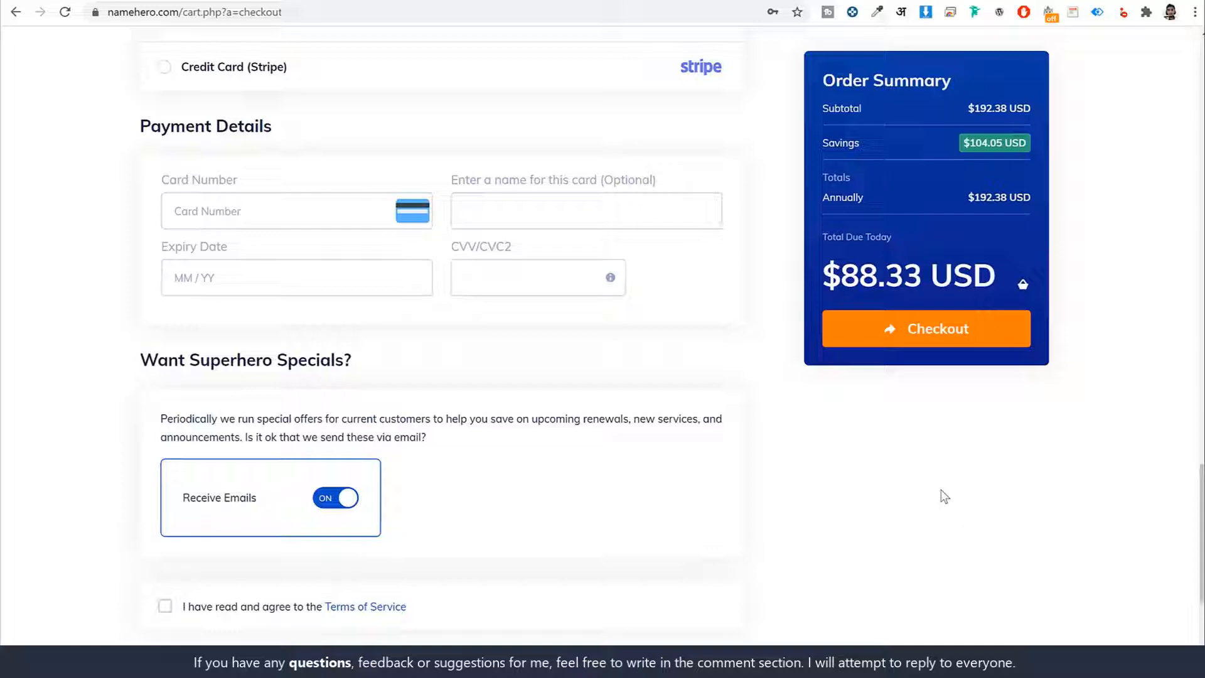
scroll(915, 538, up, 4)
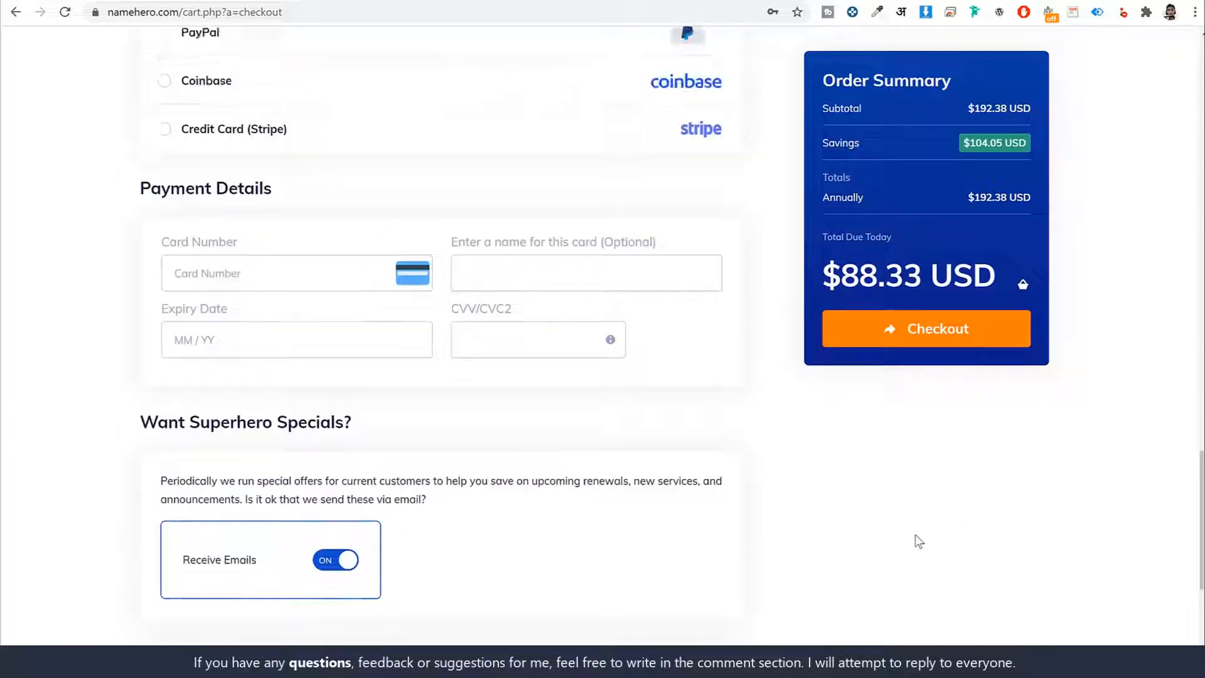
scroll(903, 530, down, 1)
scroll(915, 547, down, 1)
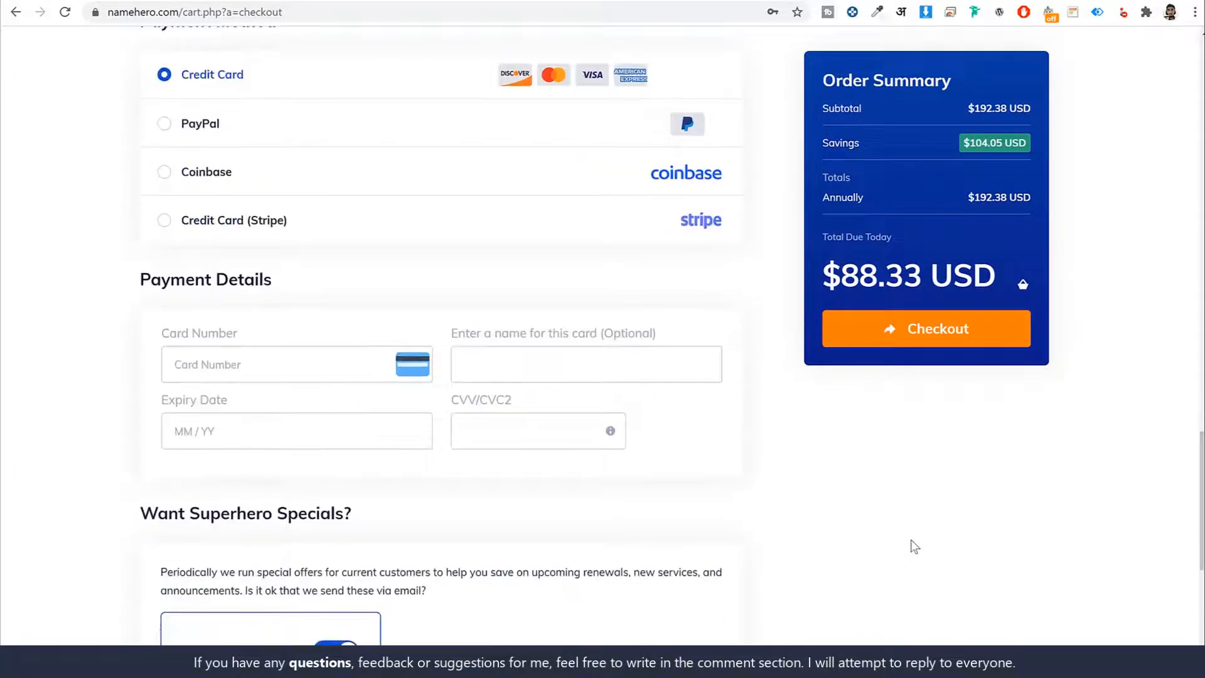
scroll(914, 547, down, 7)
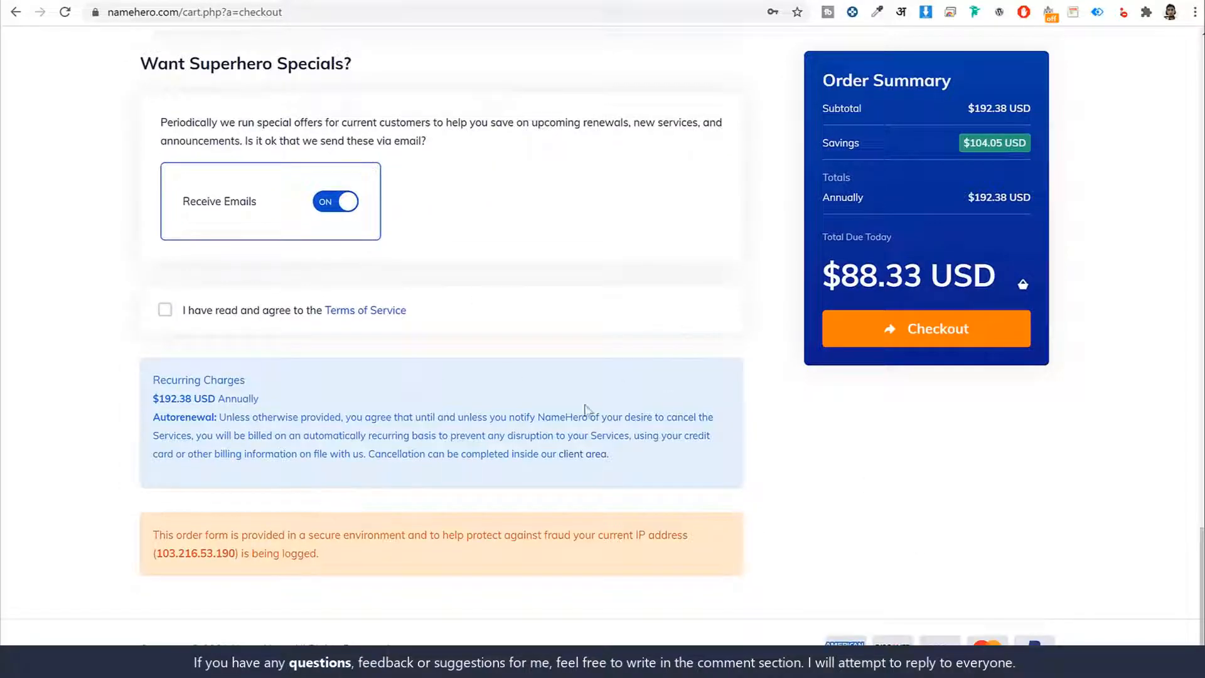
click(185, 312)
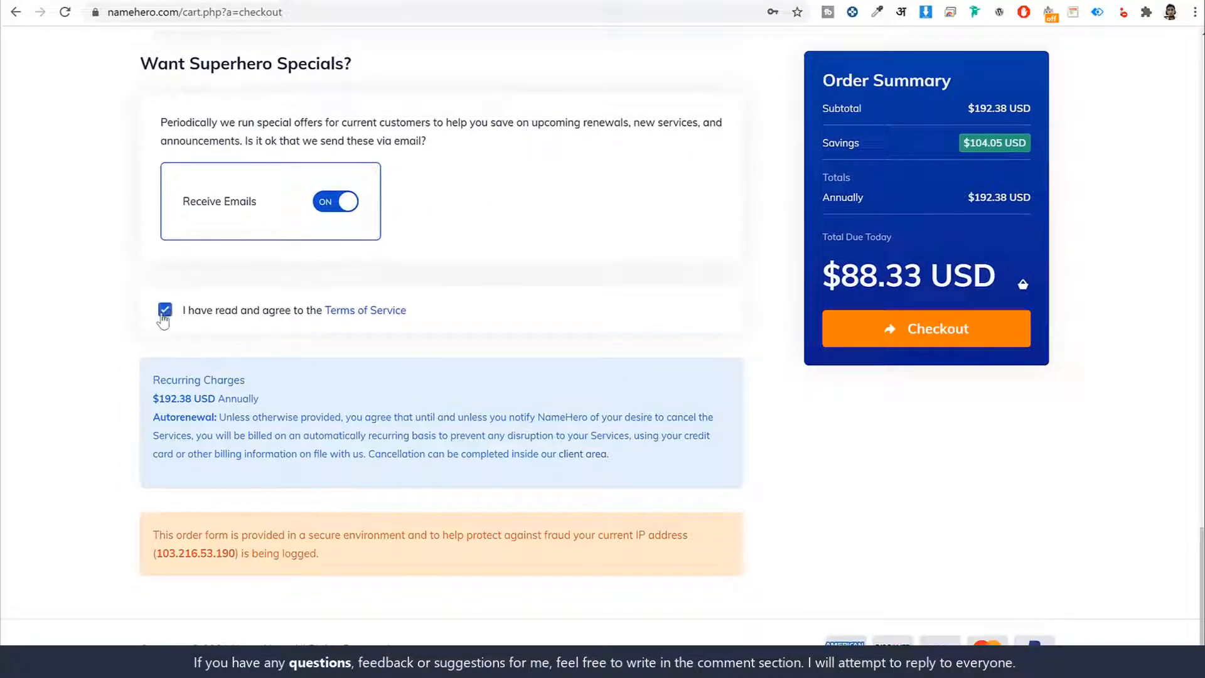
click(912, 336)
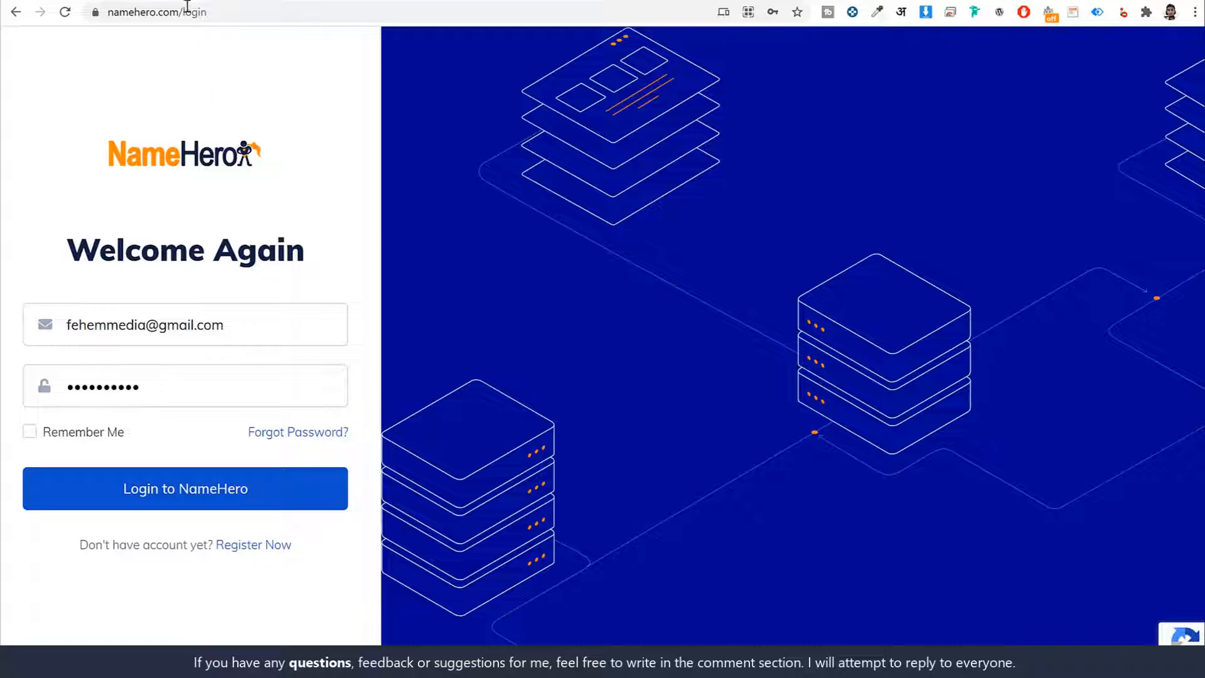
- Log in to the NameHero client area and open the details of the Web Hosting - Turbo Cloud service
click(207, 12)
click(296, 79)
click(226, 495)
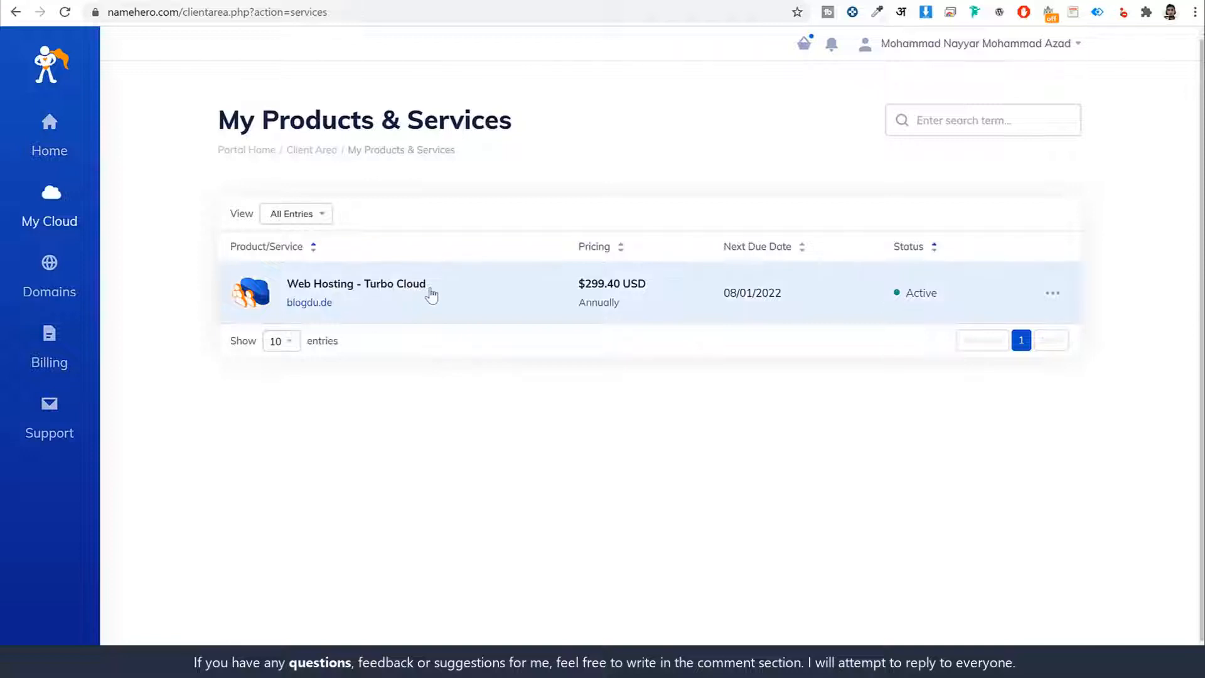
drag(428, 290, 396, 314)
click(391, 309)
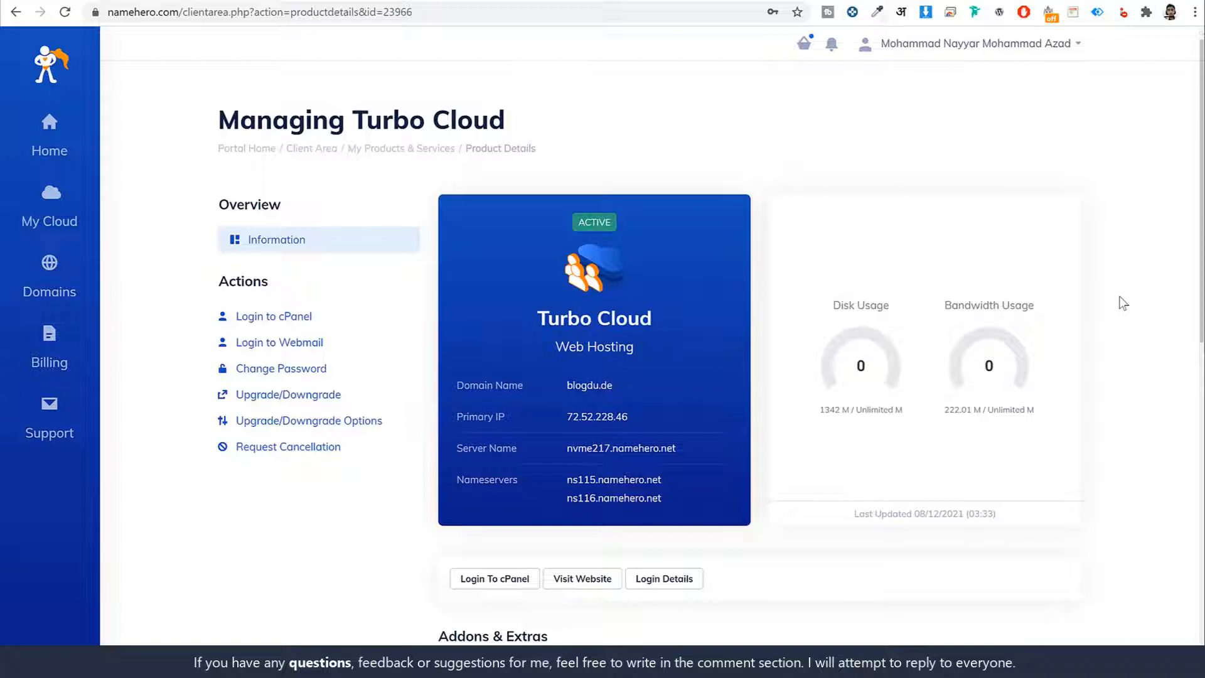
- Open GoDaddy in a new tab and go to the account's My Products list
key(ctrl+t)
text(godaddy.com)
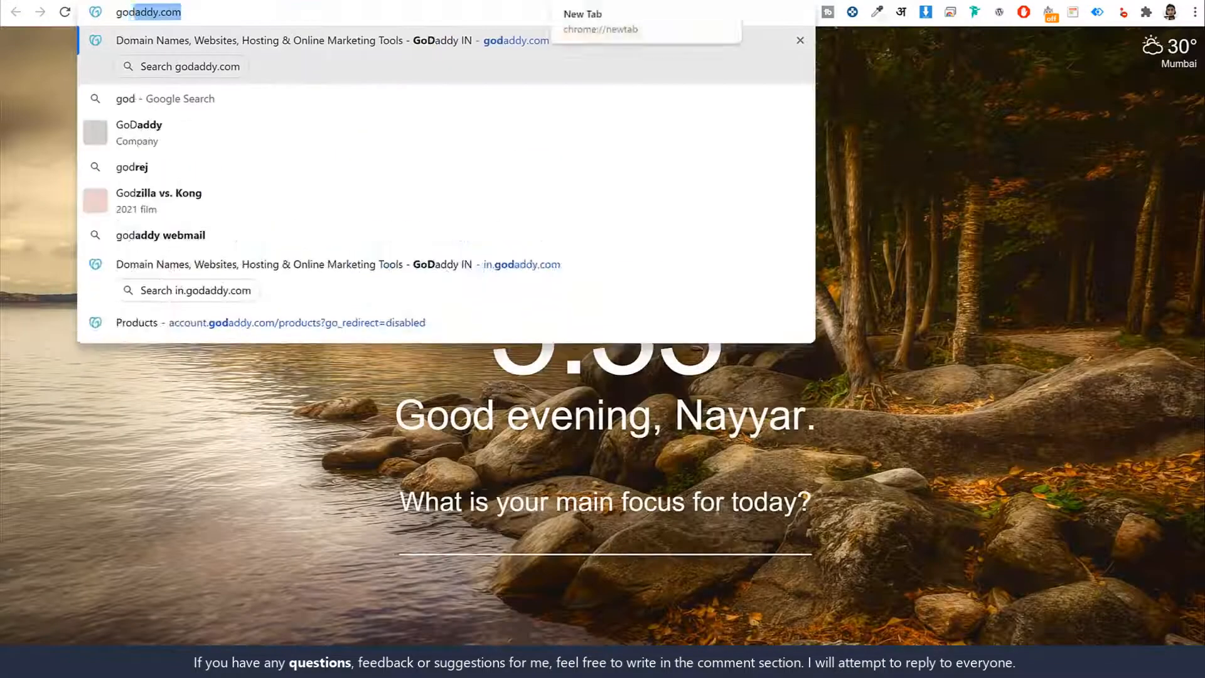
key(Return)
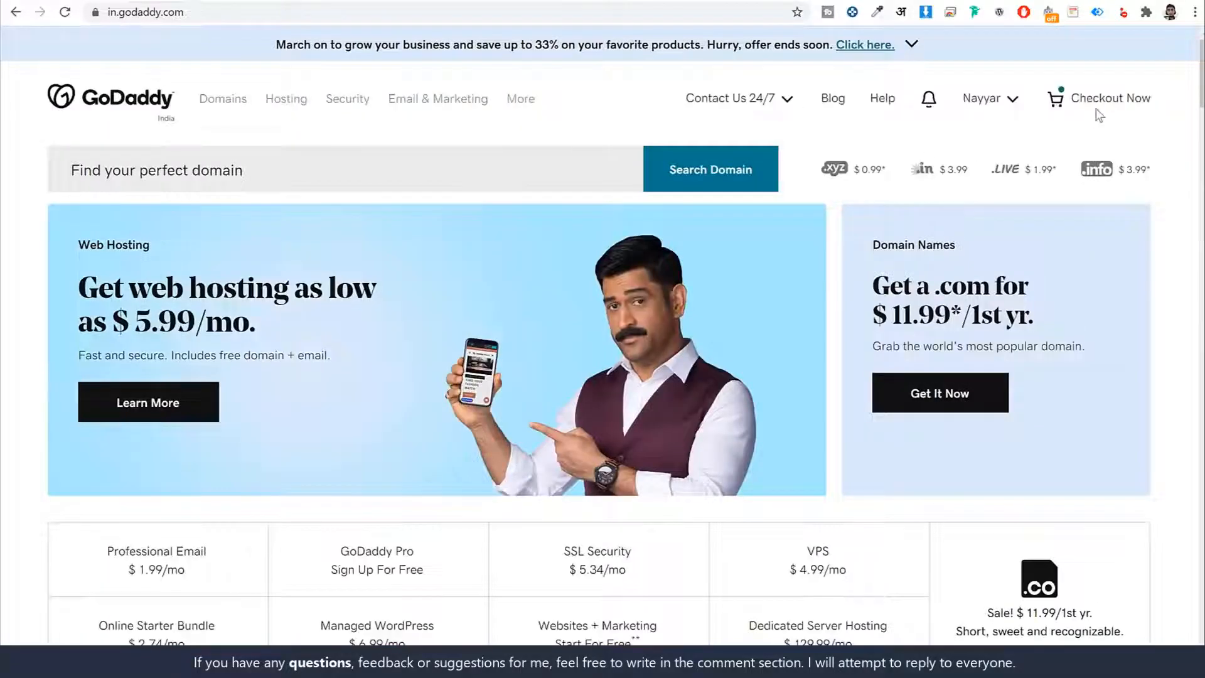
click(984, 99)
click(863, 256)
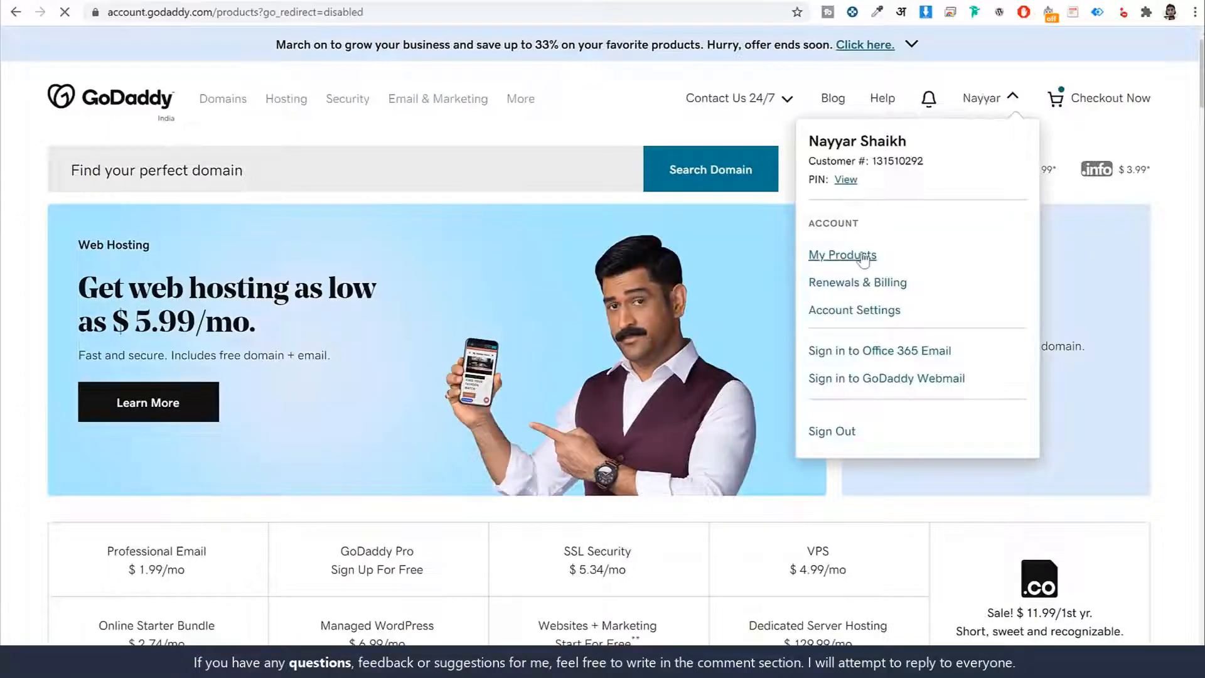
- Find fehem.in in the list of domains and open its DNS management
scroll(1067, 273, down, 8)
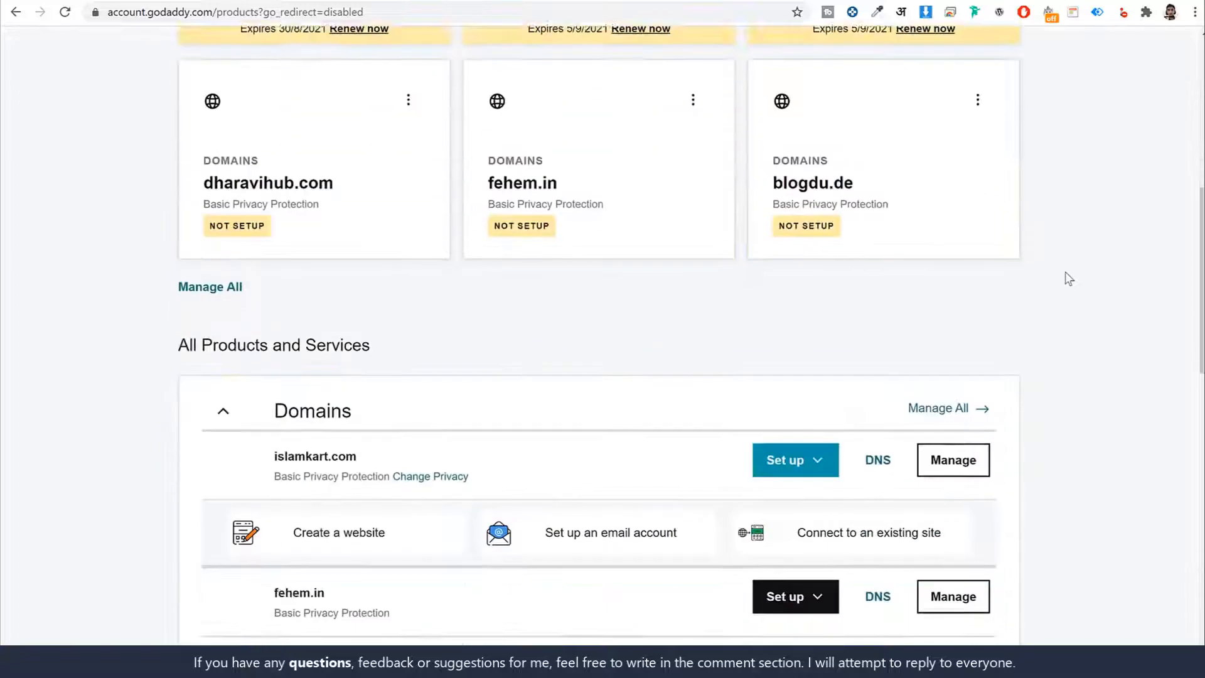
scroll(1067, 276, down, 7)
scroll(457, 324, down, 4)
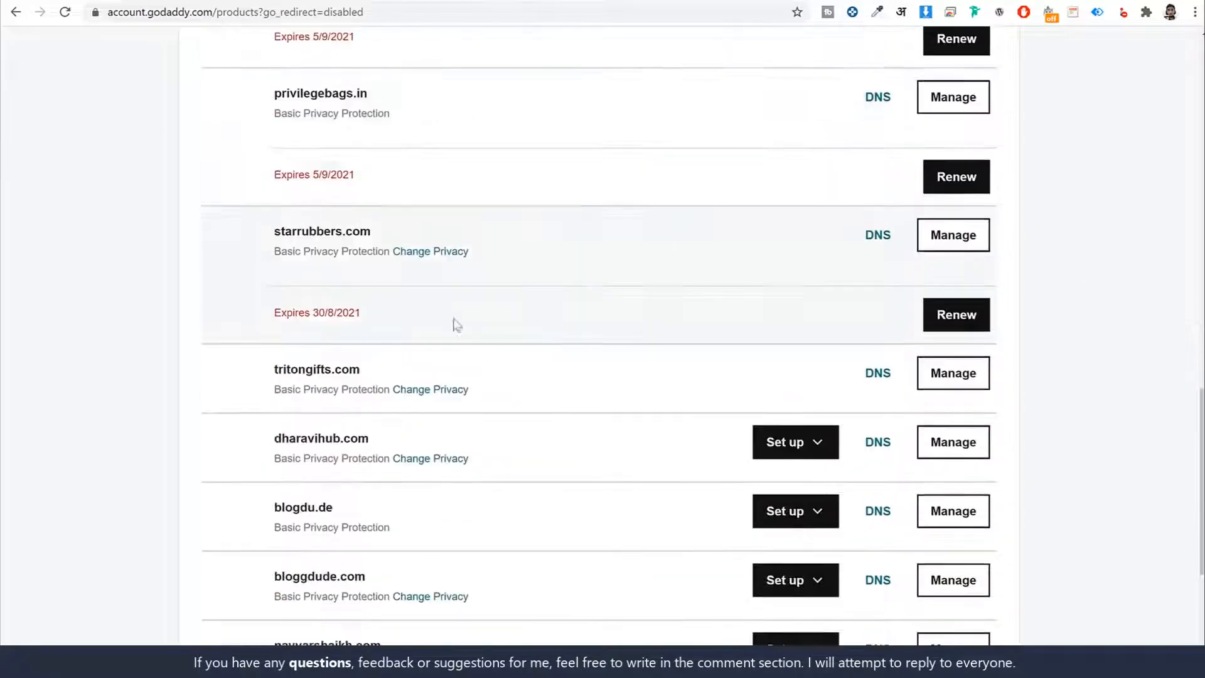
scroll(352, 420, down, 3)
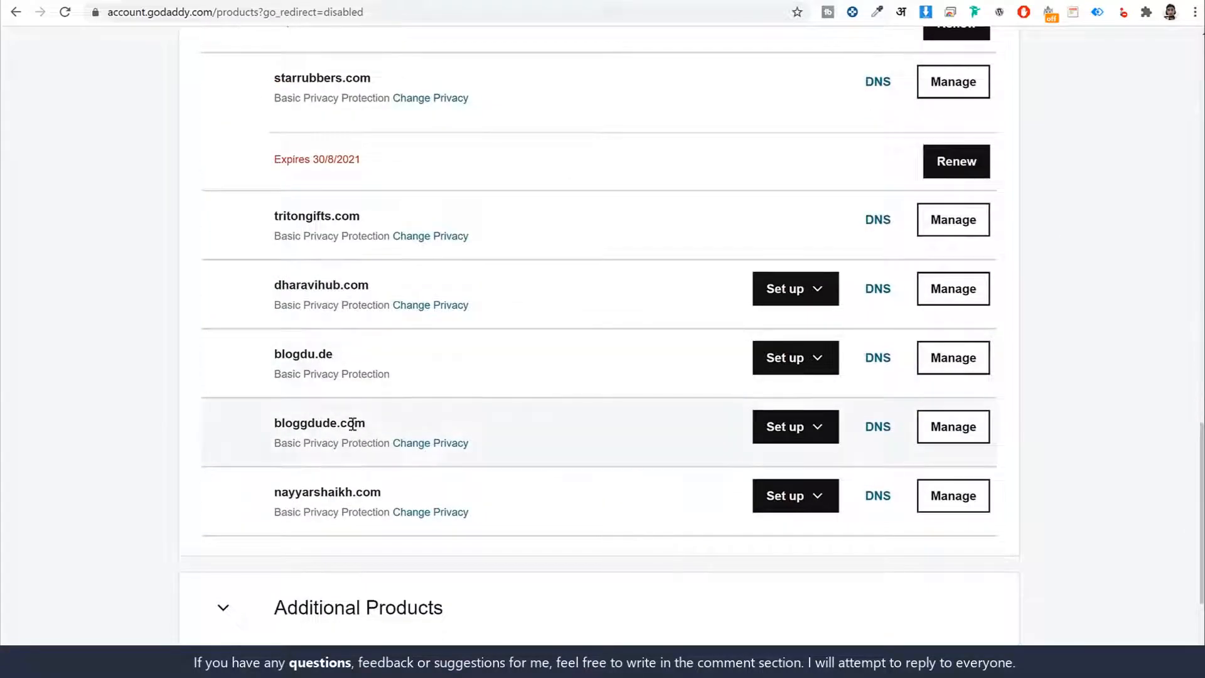
scroll(353, 421, up, 8)
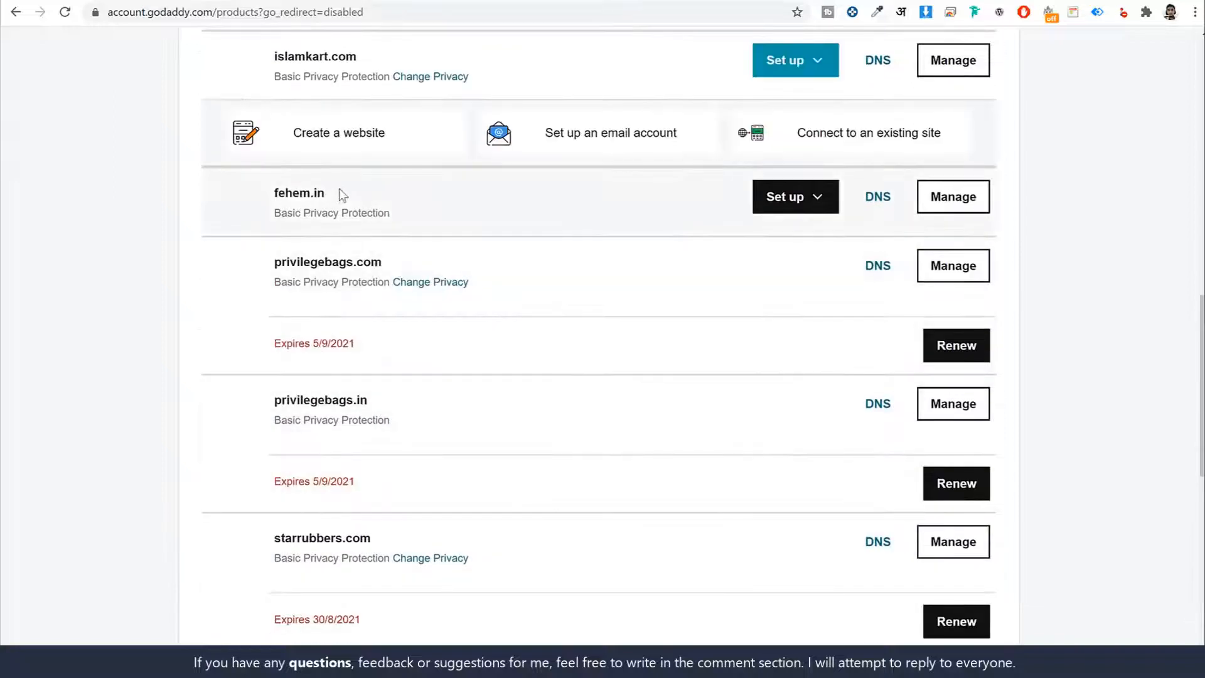
drag(337, 199, 258, 196)
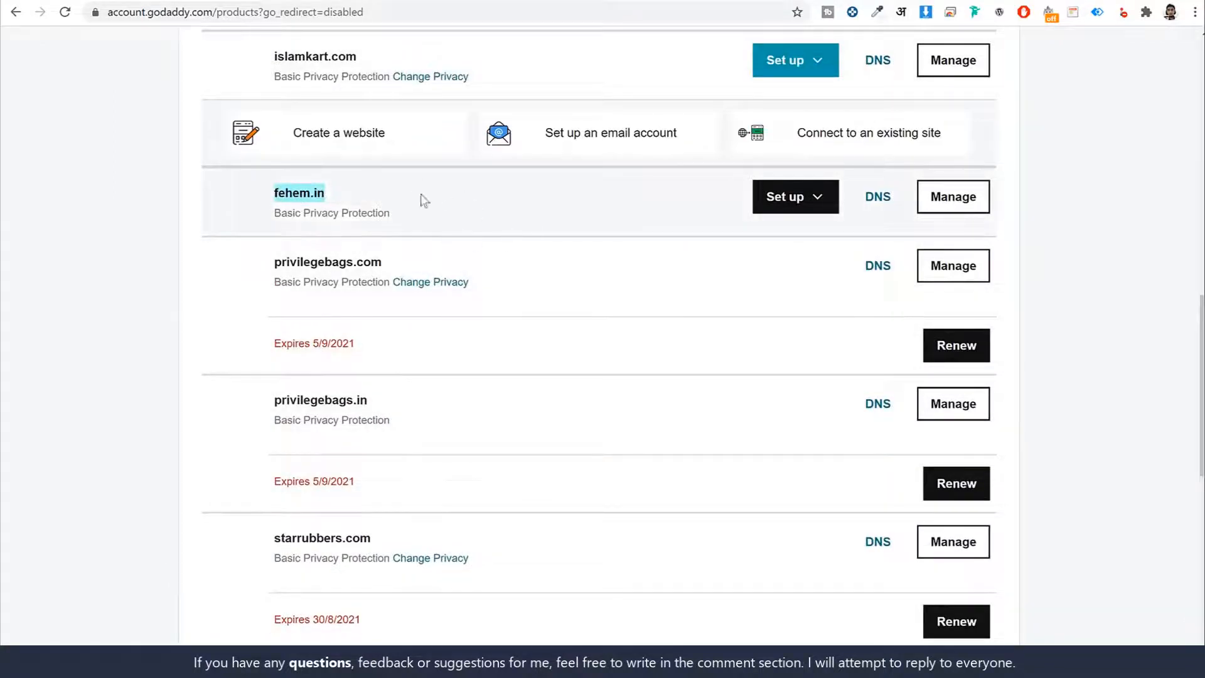
click(880, 200)
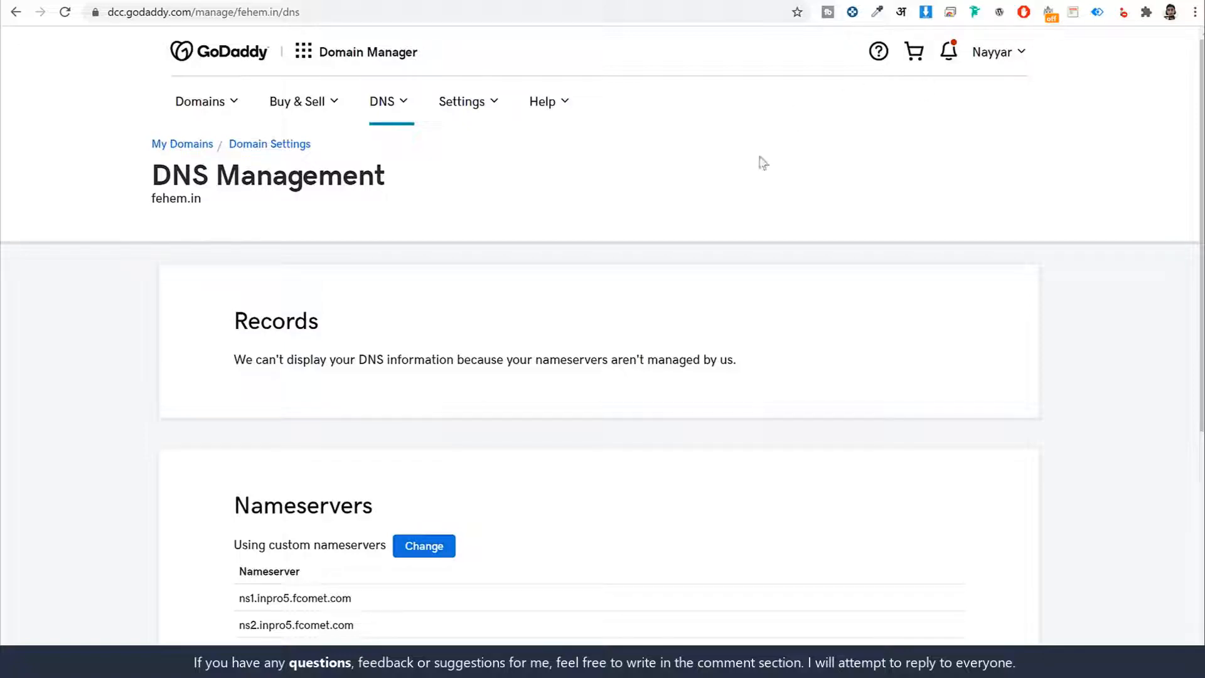
- Open the nameserver settings of fehem.in for changing and clear both custom nameserver entries
scroll(606, 300, down, 2)
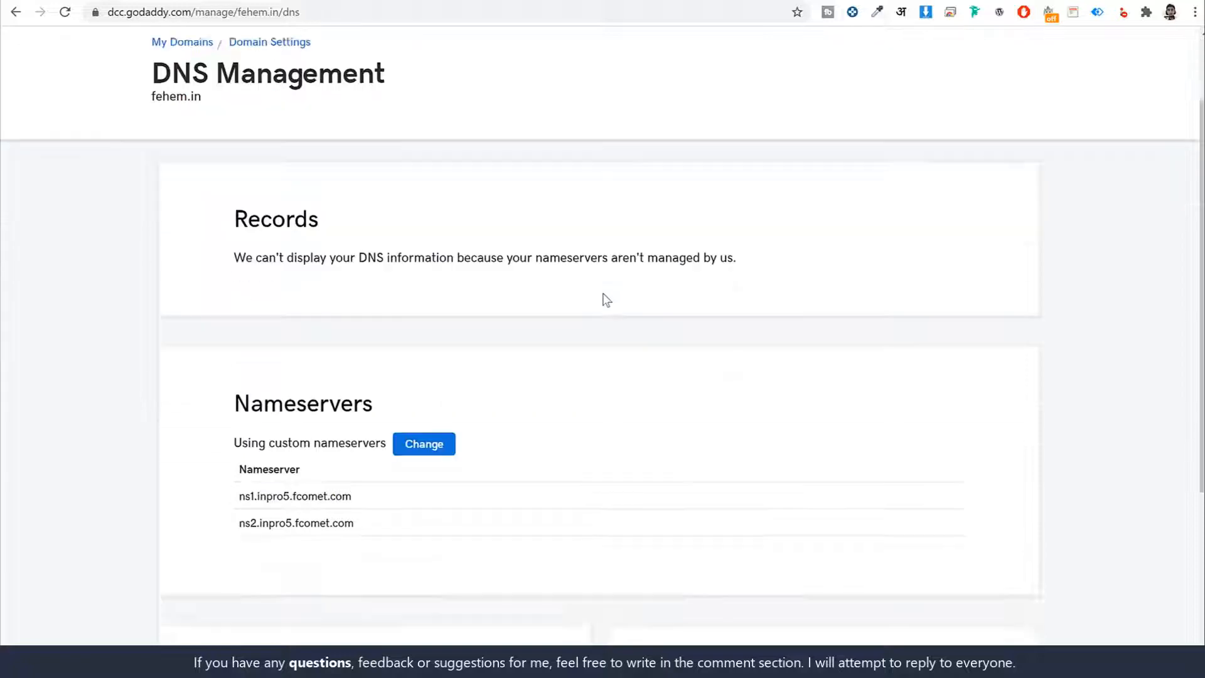
scroll(607, 300, down, 2)
click(432, 322)
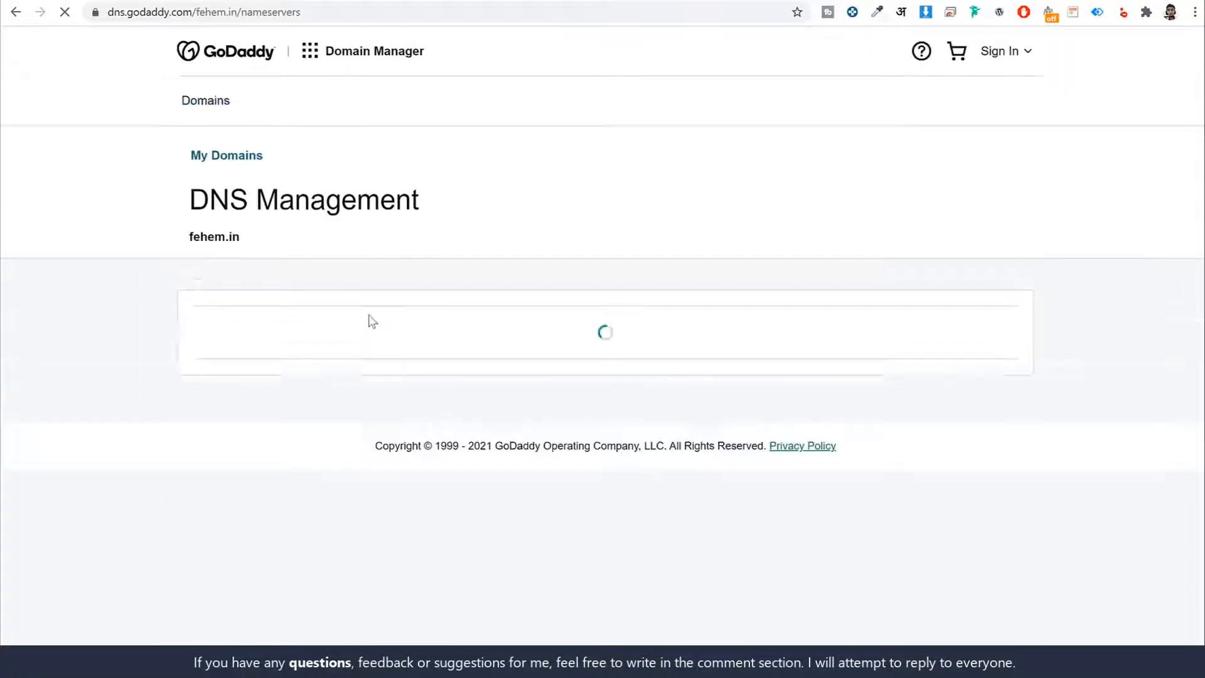
triple_click(371, 444)
key(BackSpace)
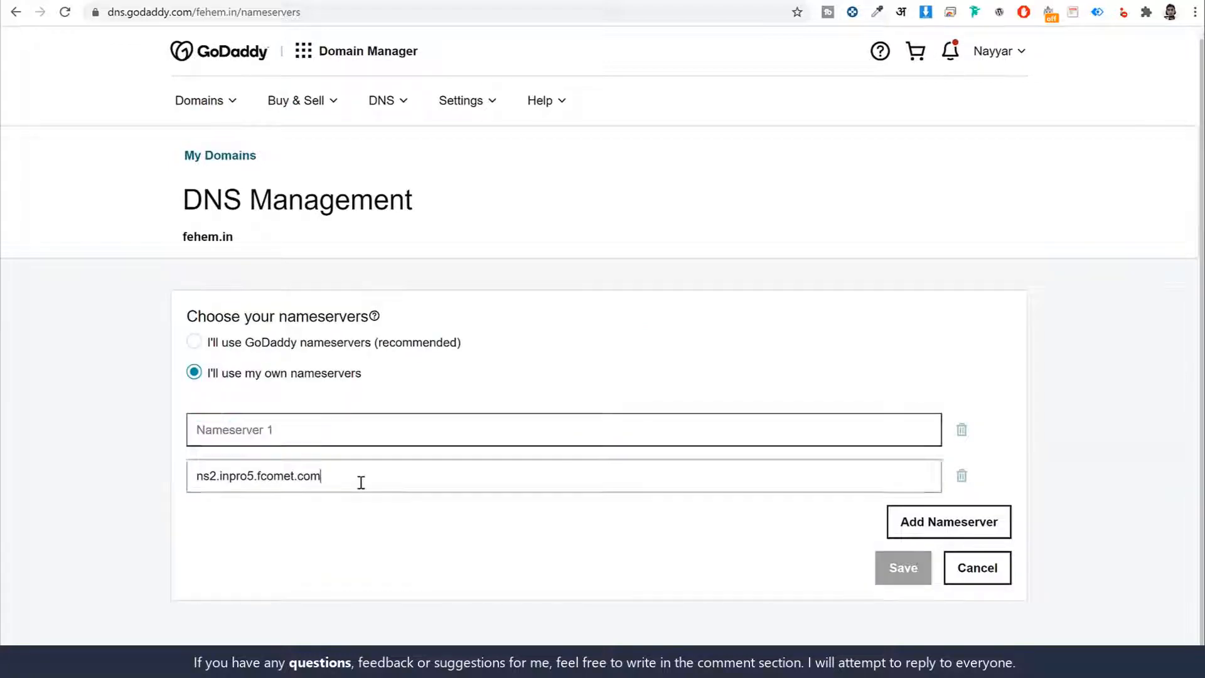
triple_click(359, 480)
key(BackSpace)
- Copy the nameserver ns115.namehero.net from the Turbo Cloud details into the first nameserver entry of fehem.in
click(299, 1)
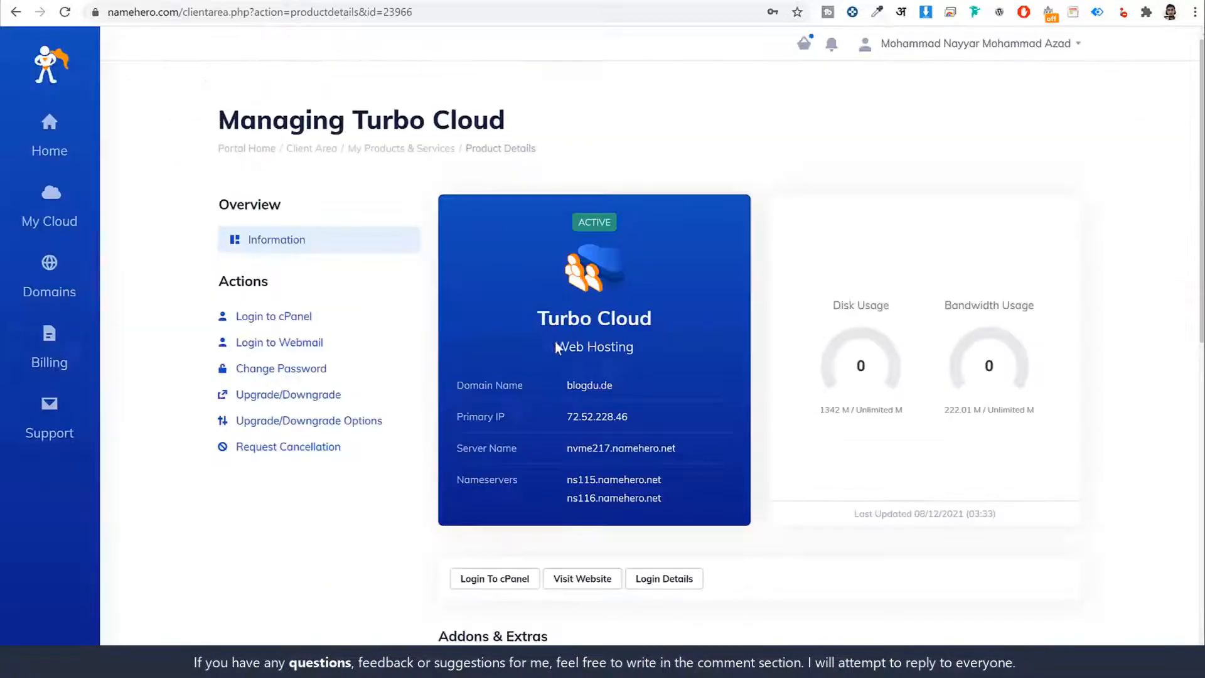
drag(662, 479, 566, 483)
key(ctrl+c)
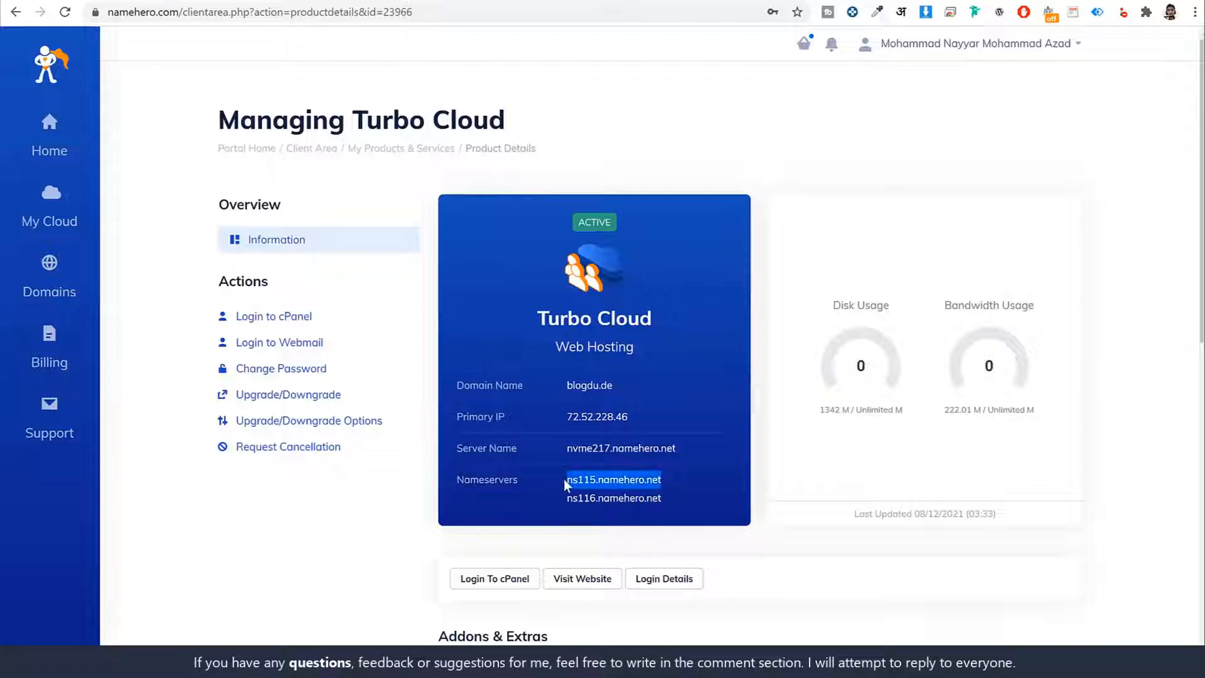
key(alt+Tab)
click(342, 434)
key(ctrl+v)
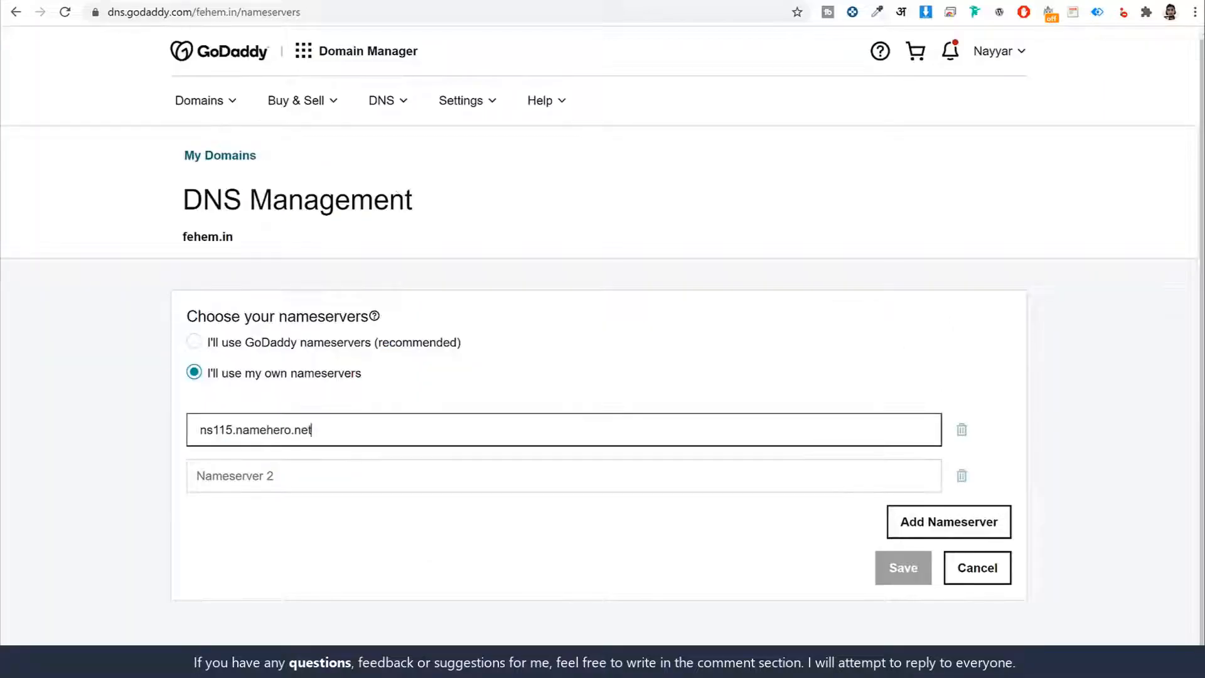
- Copy ns116.namehero.net from the Turbo Cloud details into fehem.in's second nameserver entry, then cancel the nameserver change
key(alt+Tab)
drag(699, 498, 632, 499)
triple_click(631, 500)
key(ctrl+c)
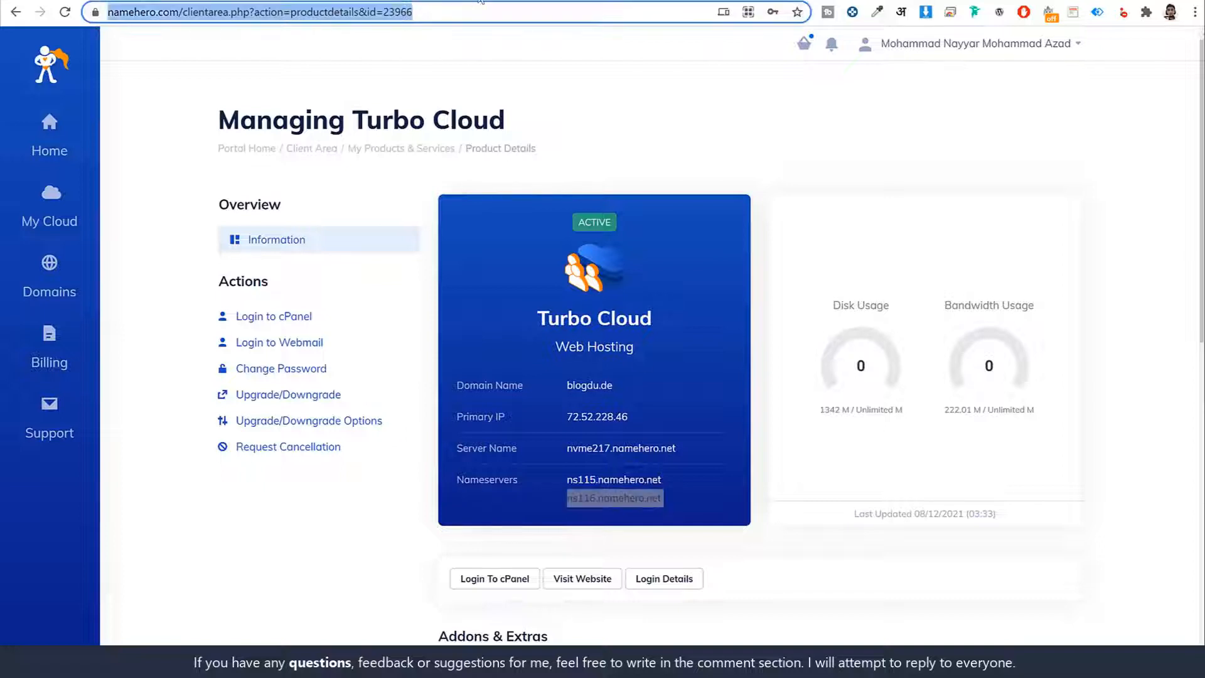
key(alt+Tab)
click(393, 476)
key(ctrl+v)
triple_click(362, 477)
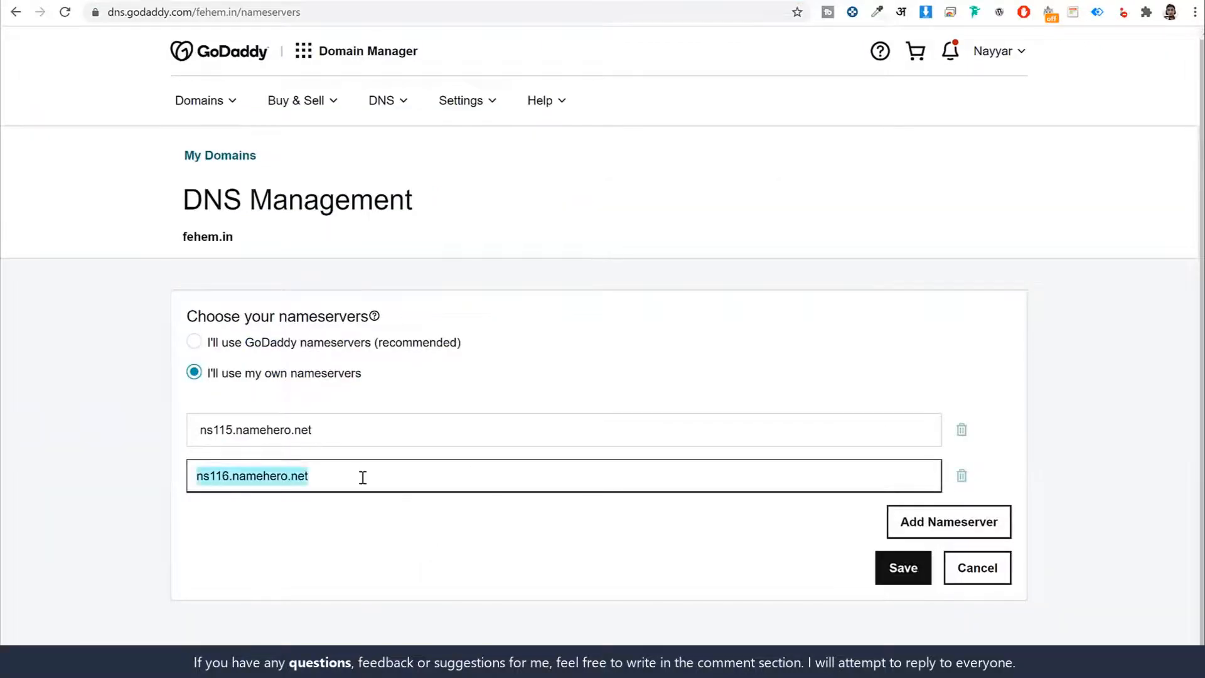
click(981, 568)
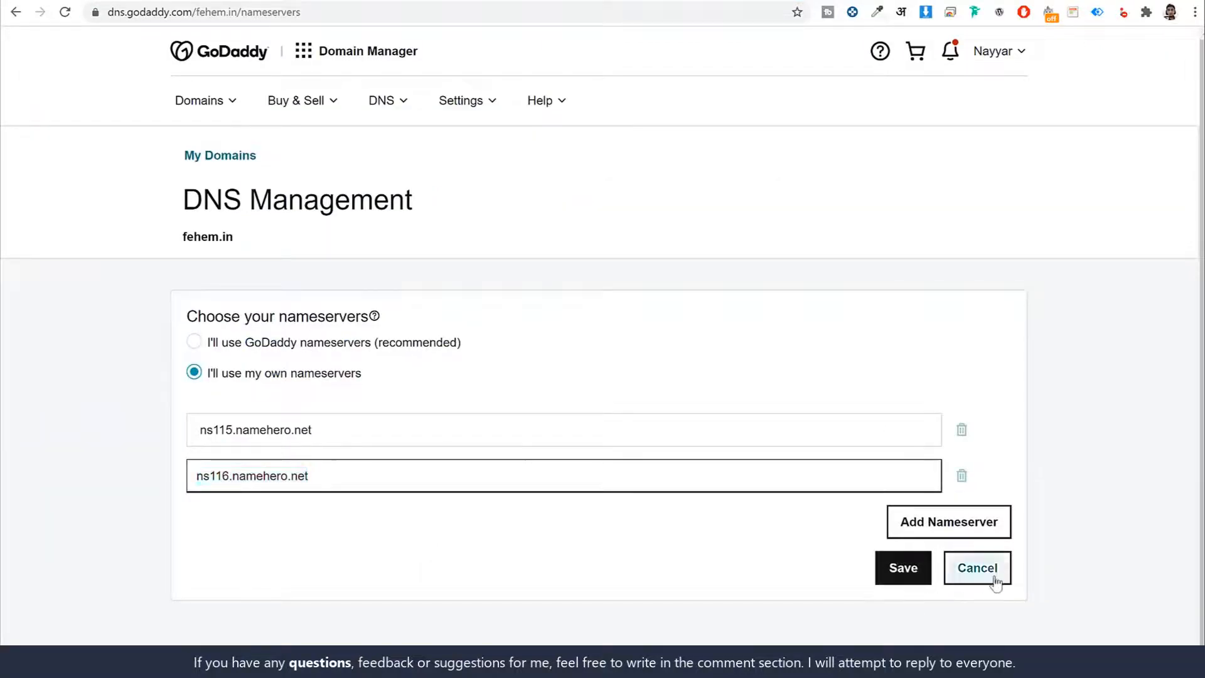
- Return to the NameHero Turbo Cloud service page and log in to its cPanel
key(alt+Tab)
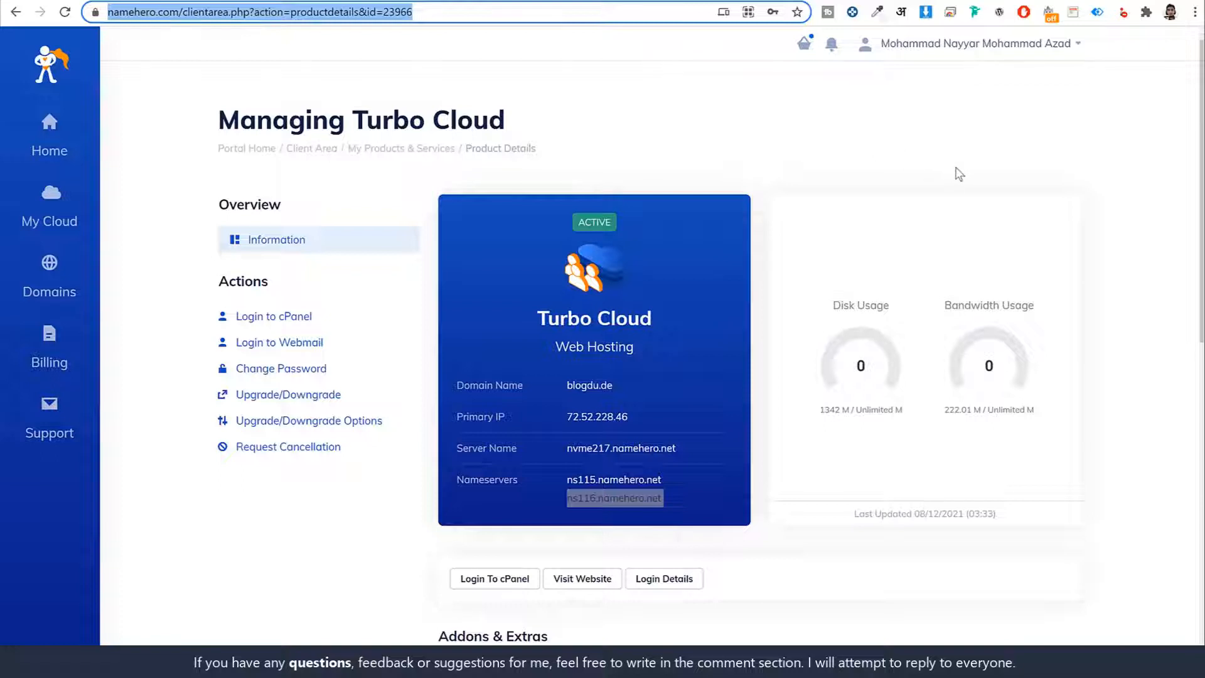
click(946, 151)
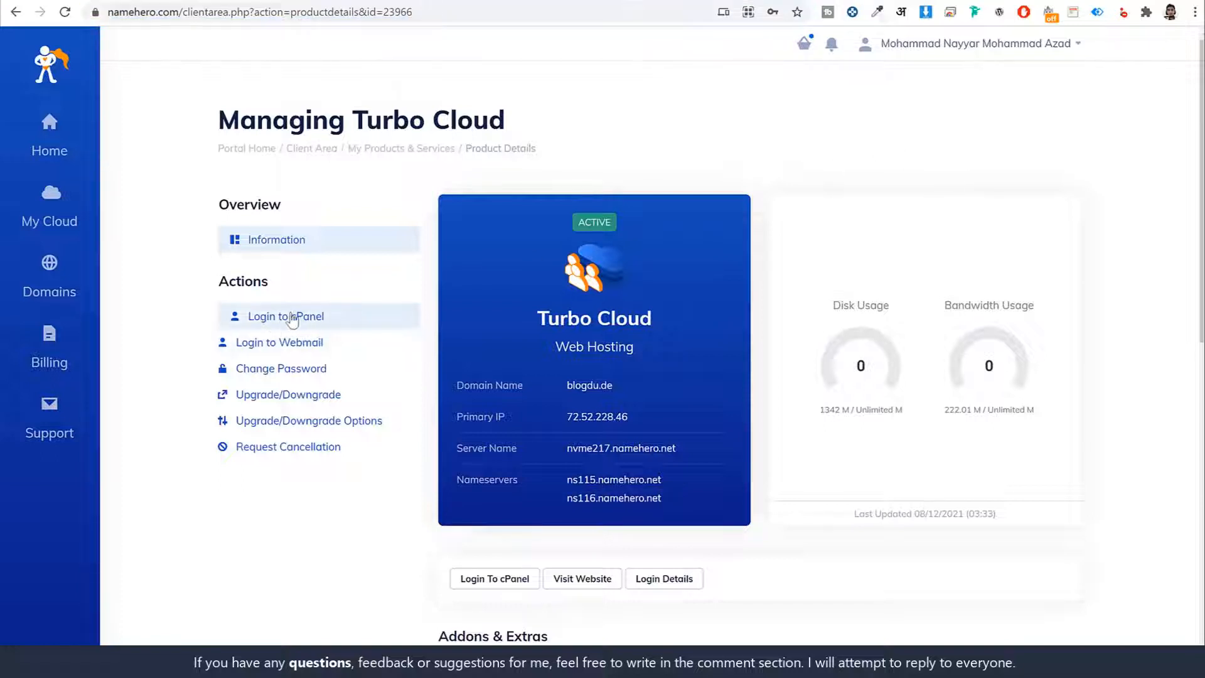
click(290, 317)
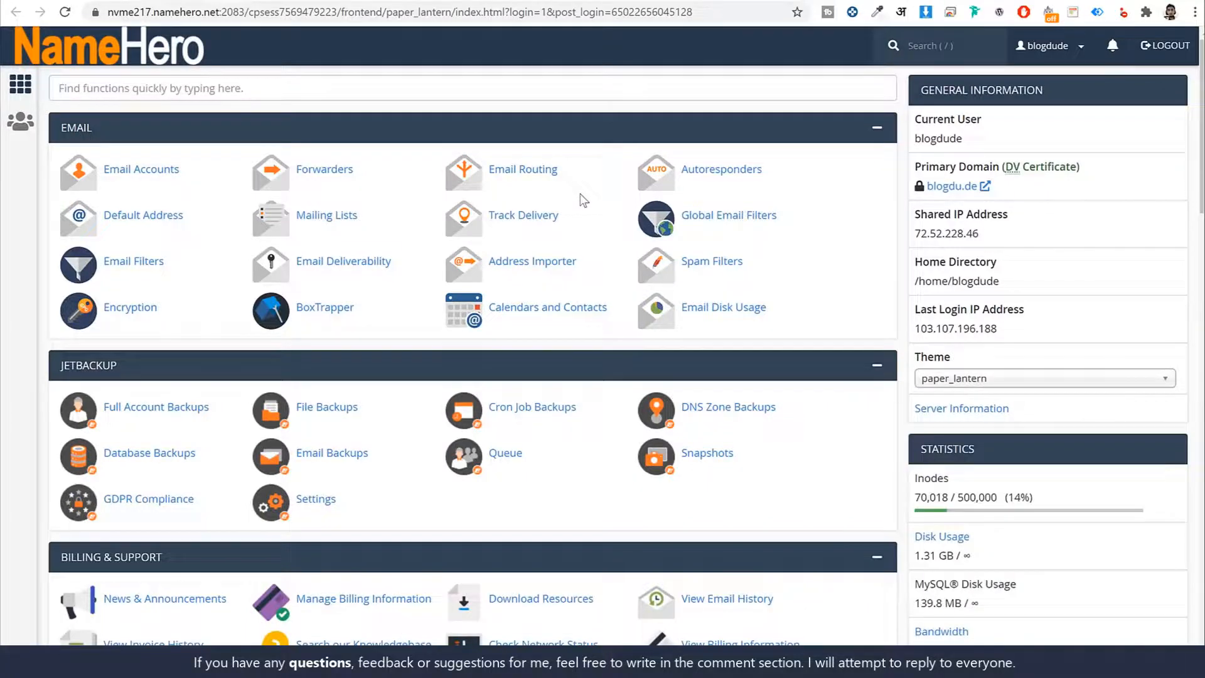
- Look over the cPanel functions, search them for "php" and open Select PHP Version
scroll(1146, 283, down, 12)
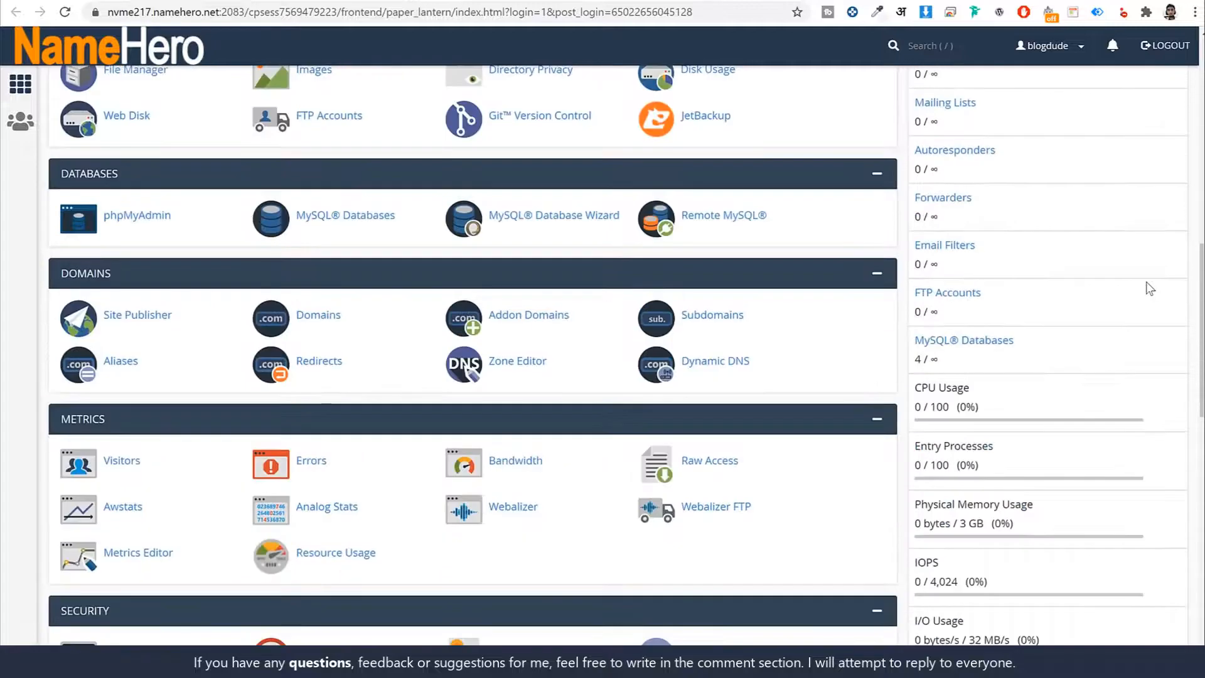
scroll(1150, 288, down, 6)
scroll(1150, 289, up, 18)
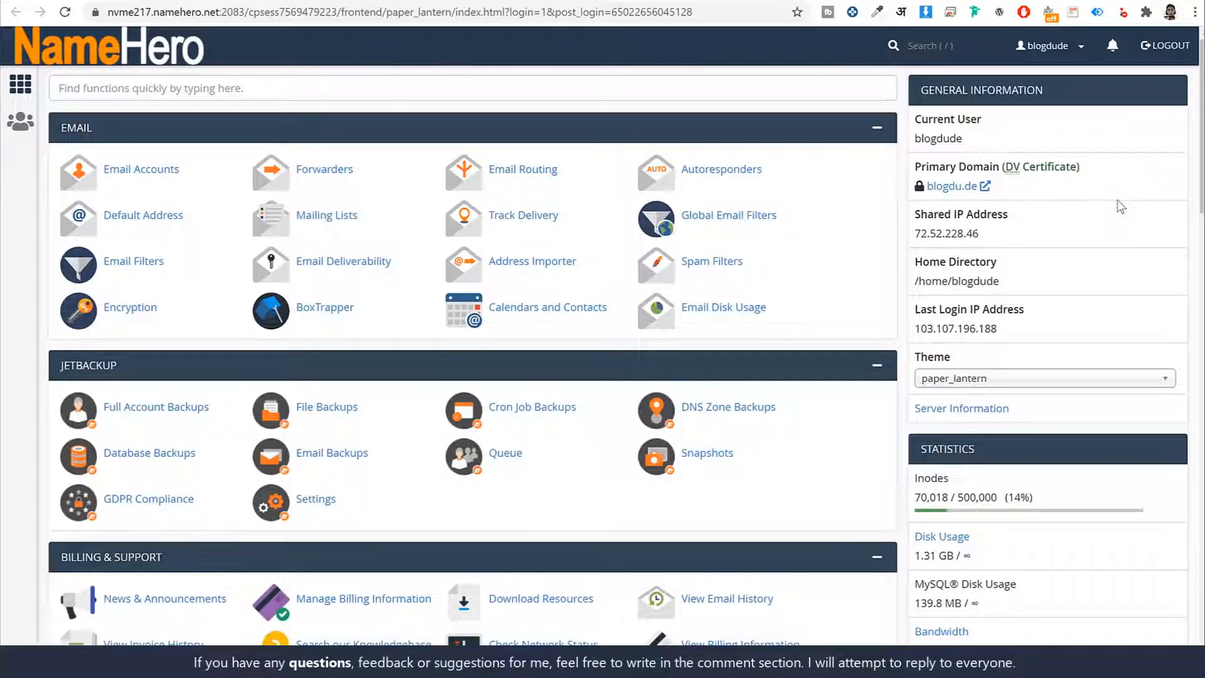
click(637, 87)
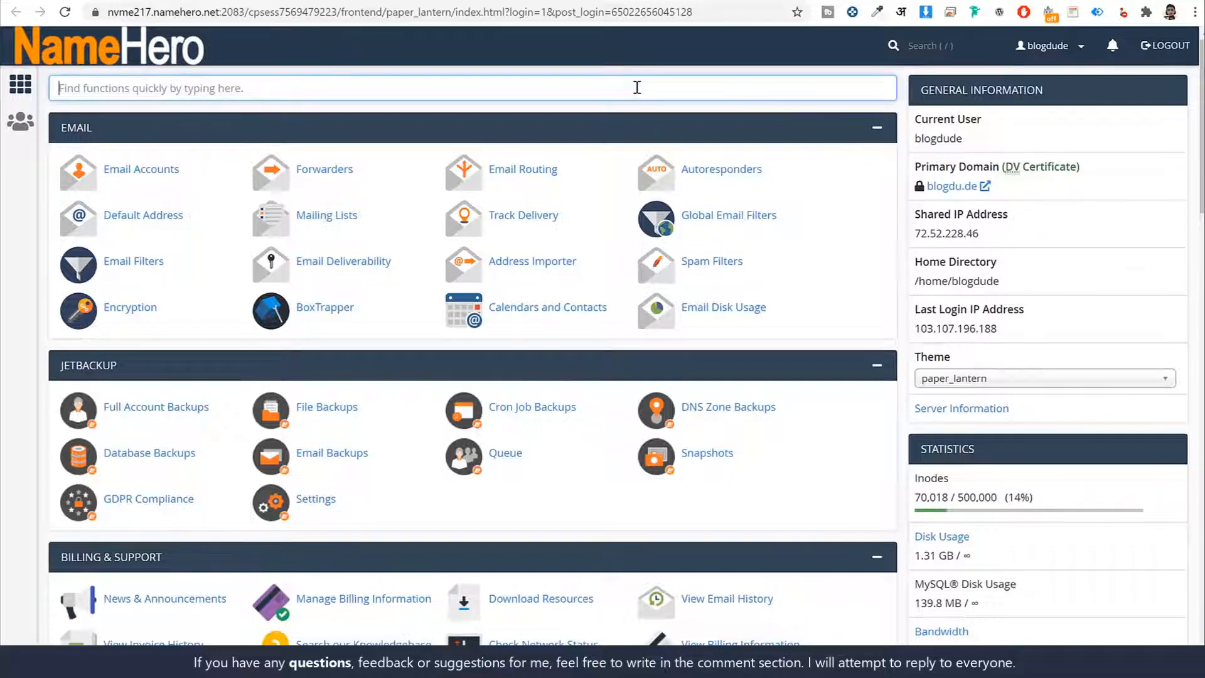
text(php)
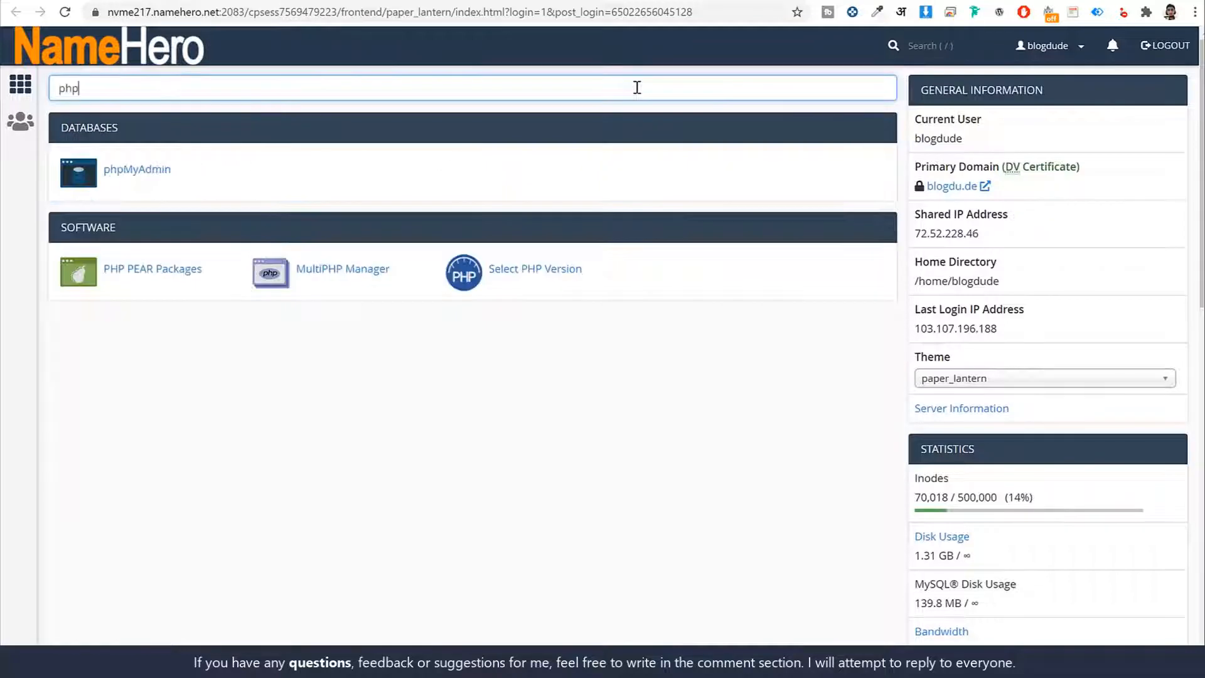
click(541, 275)
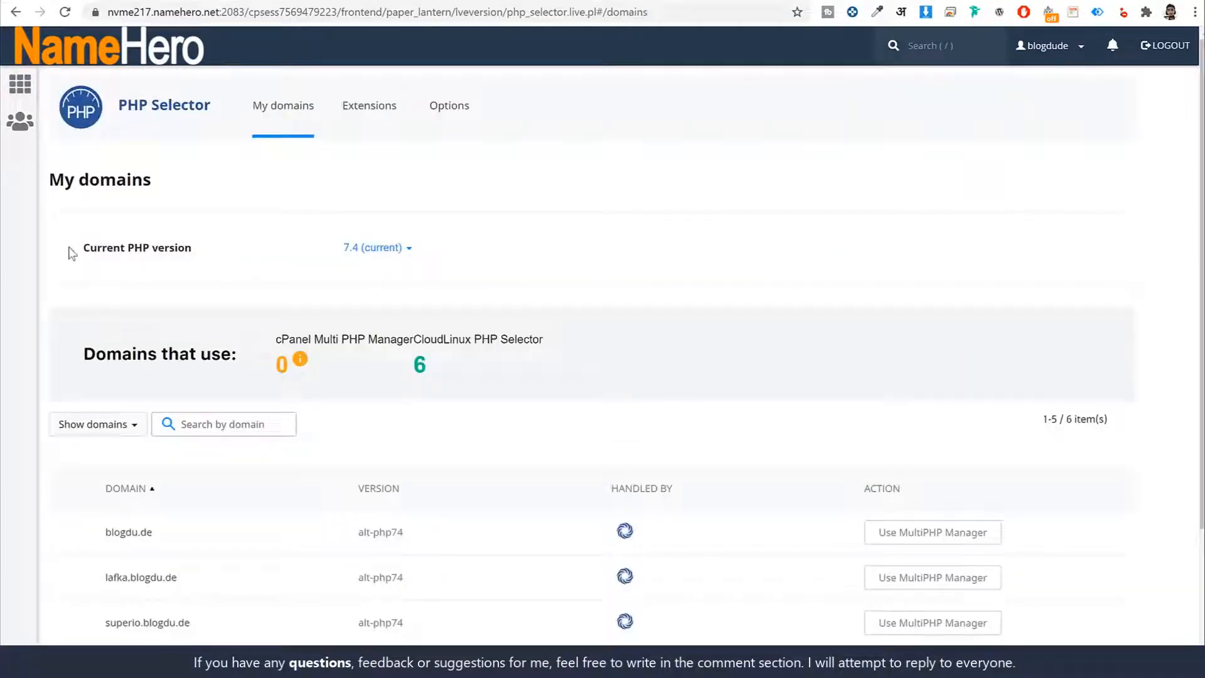
- Examine the selectable versions for the Current PHP version setting in the PHP Selector
drag(70, 248, 239, 253)
click(241, 259)
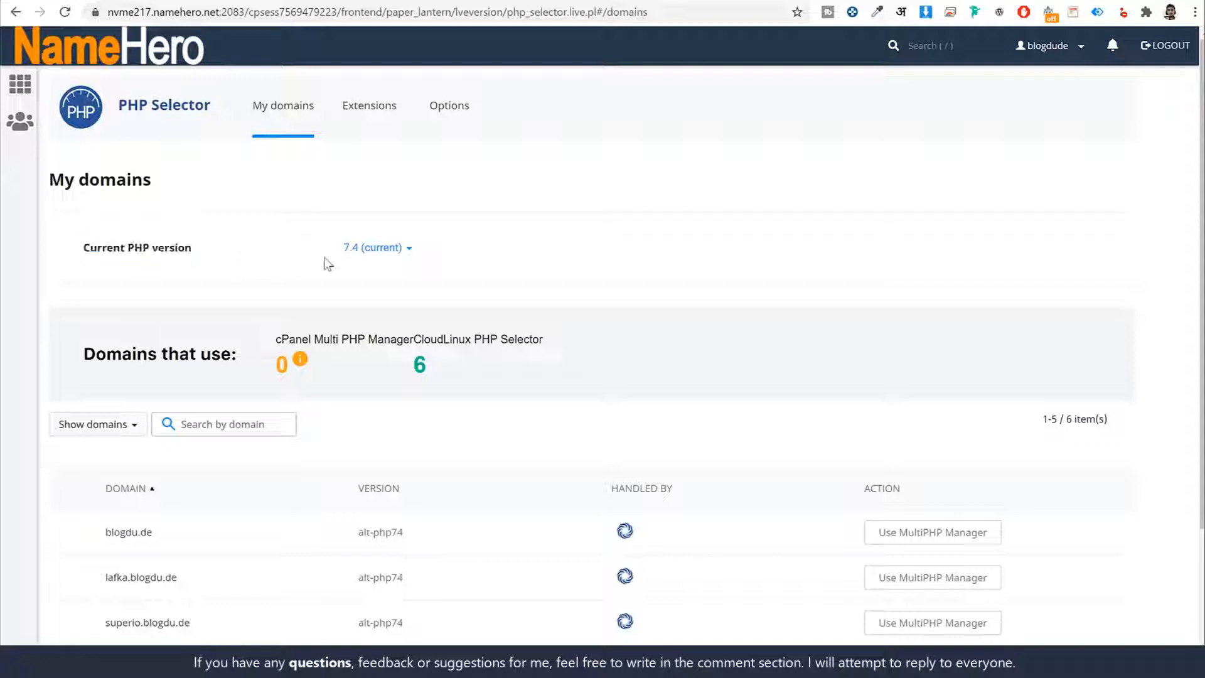
click(404, 251)
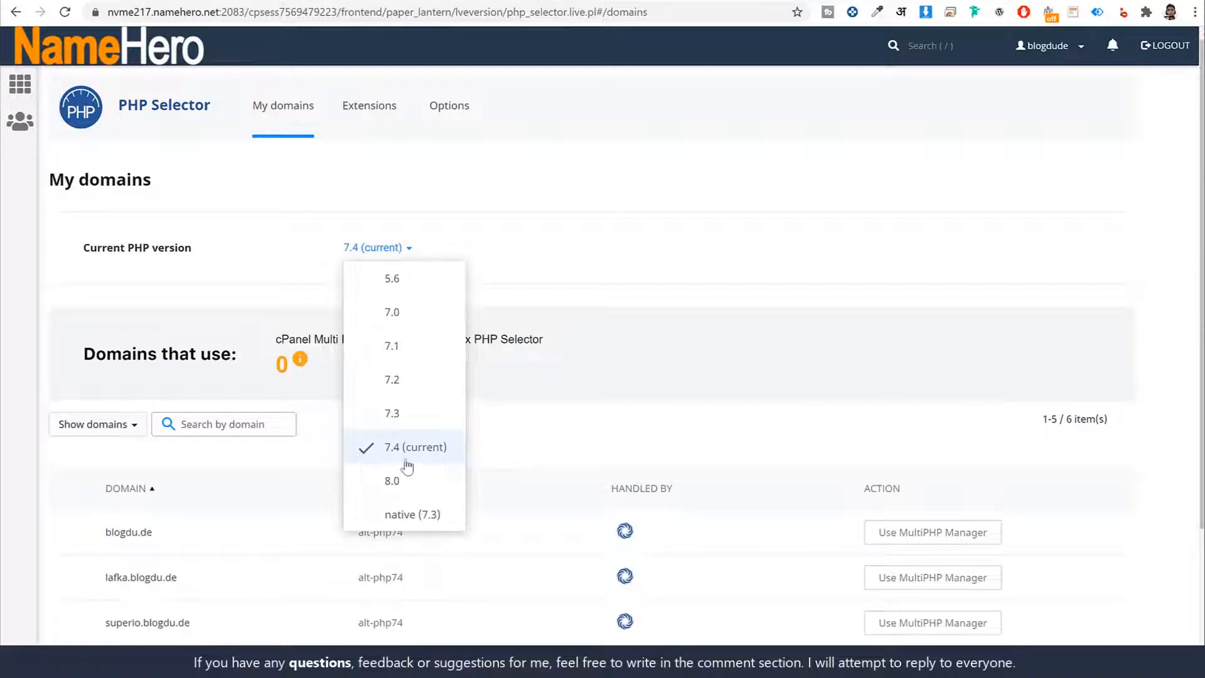
click(702, 287)
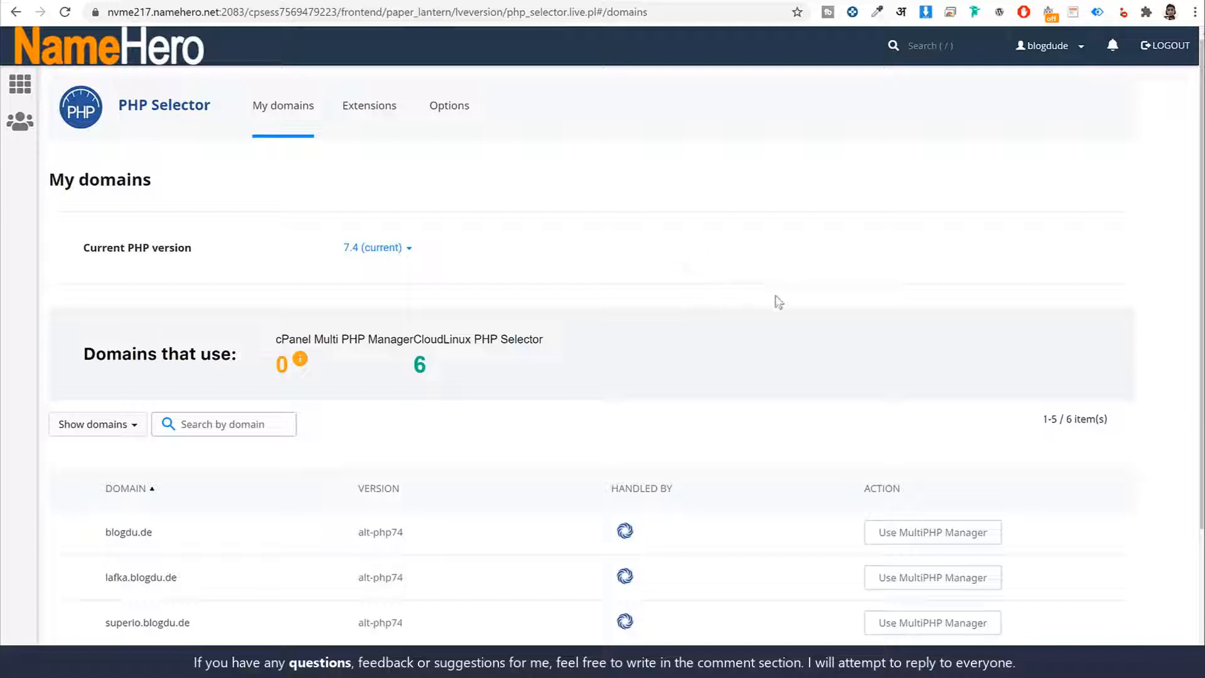
click(392, 249)
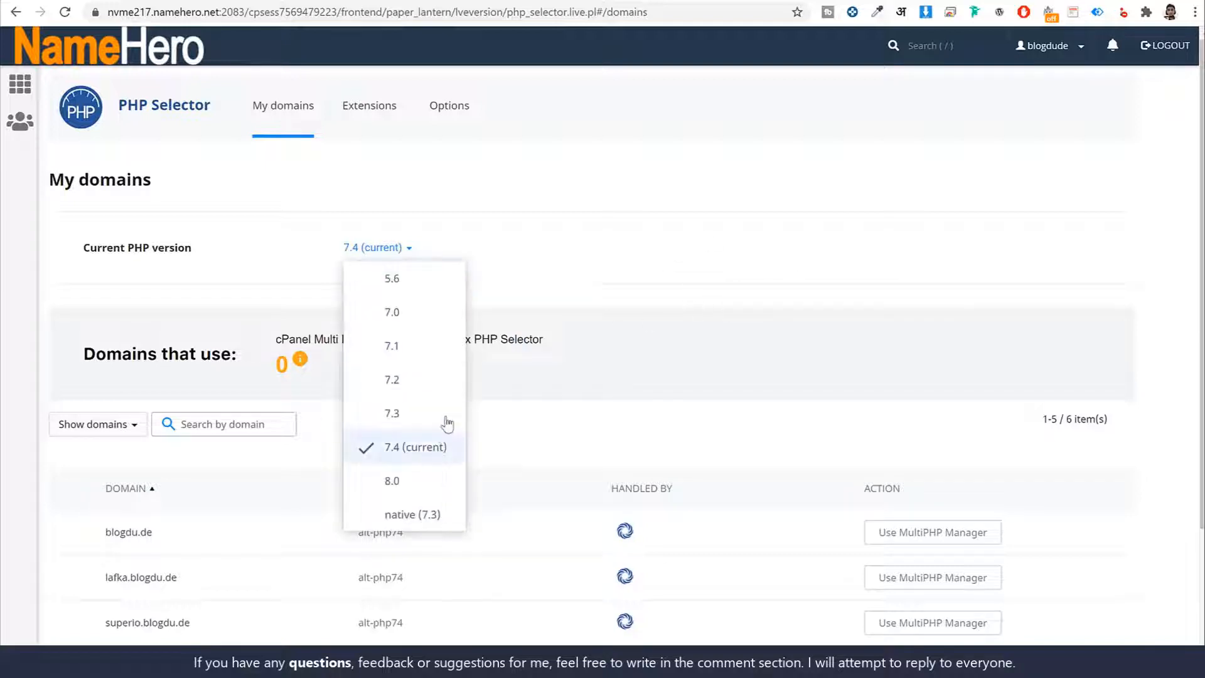
click(683, 276)
click(389, 252)
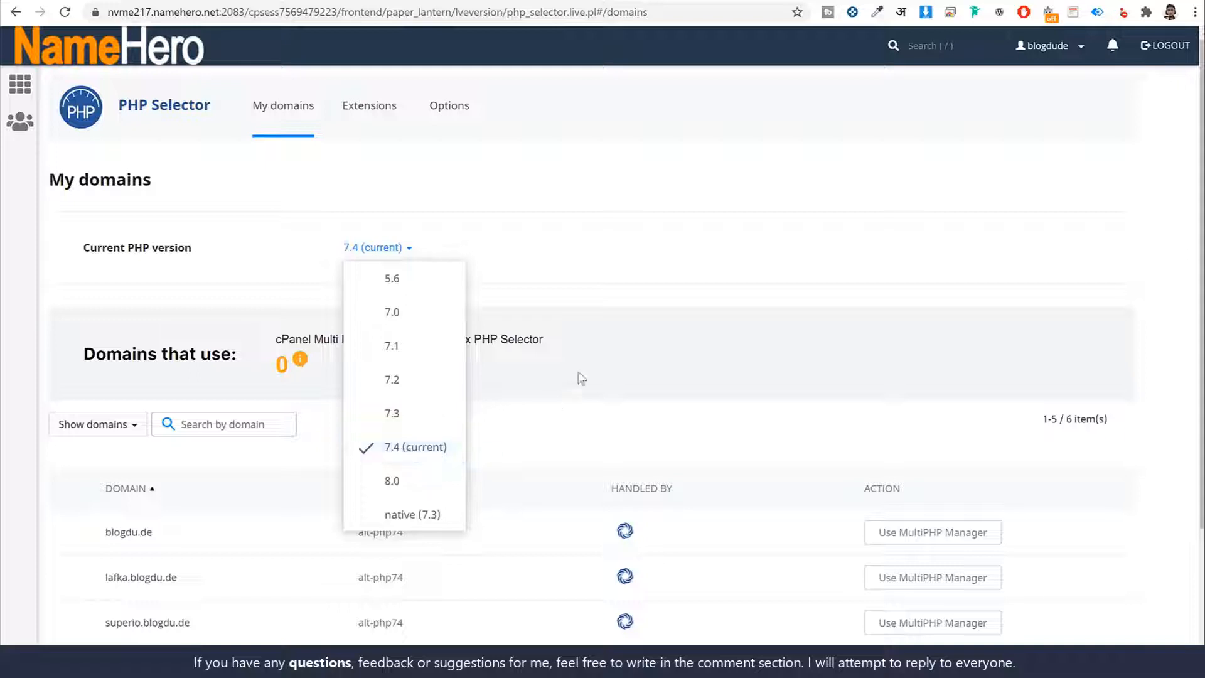
click(589, 330)
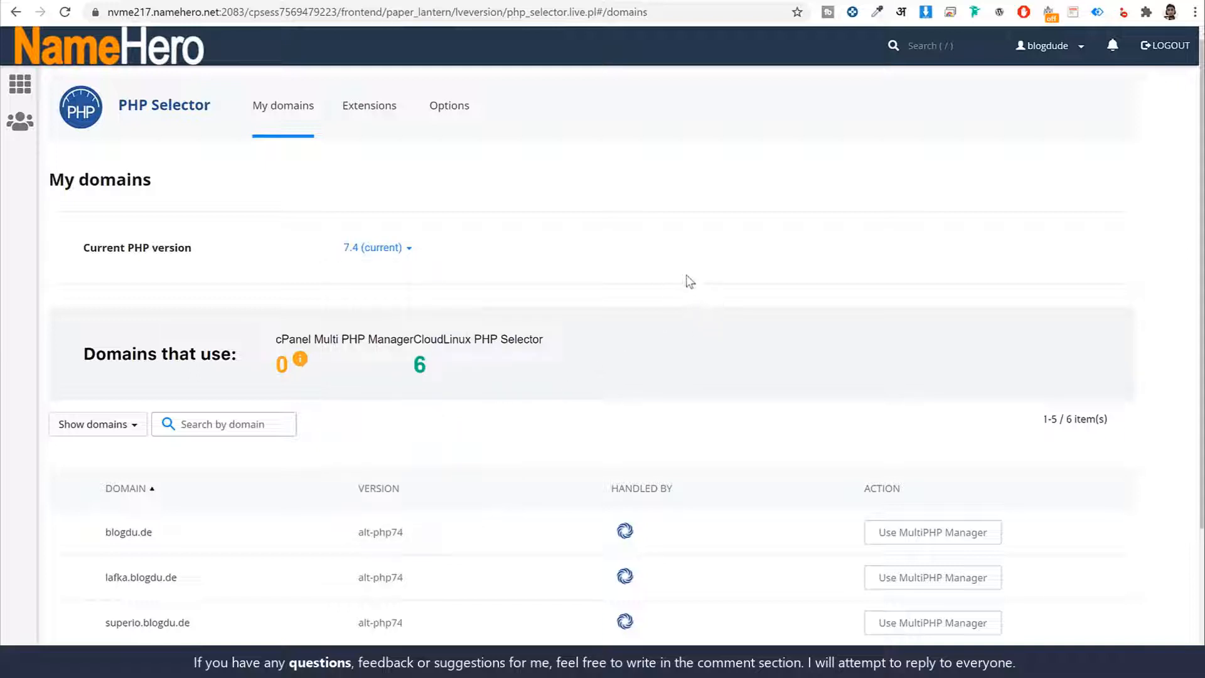
- Open the PHP options and set max_execution_time to 50
click(461, 117)
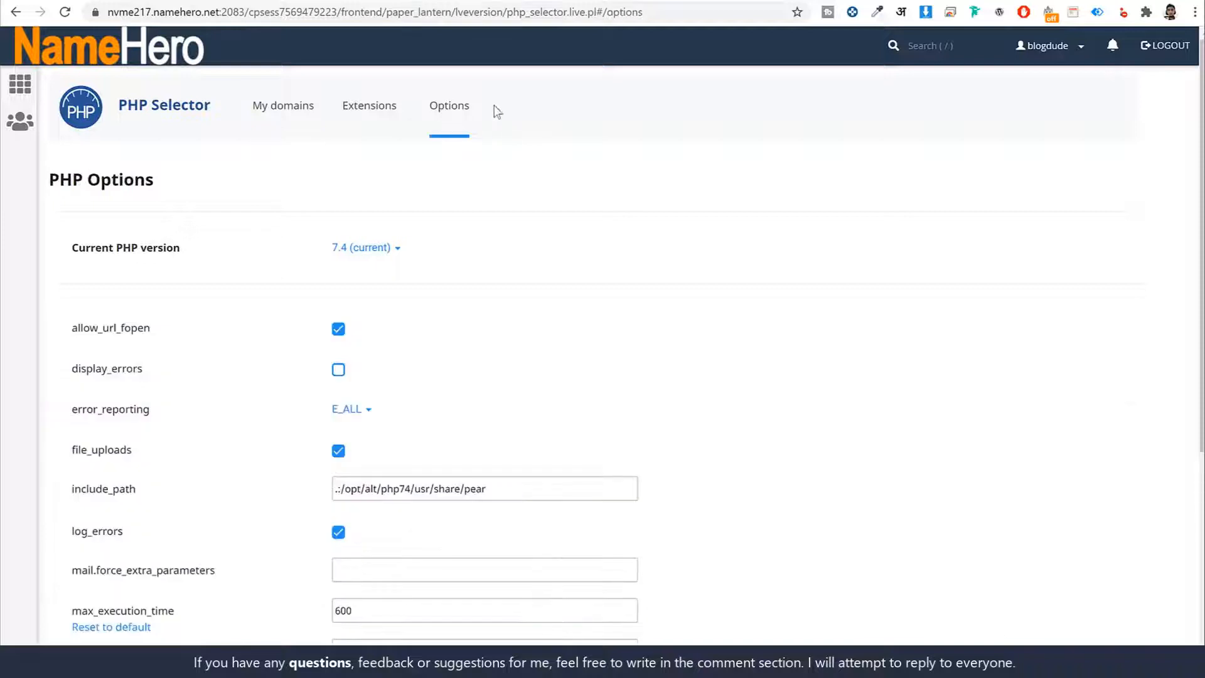
scroll(823, 268, down, 5)
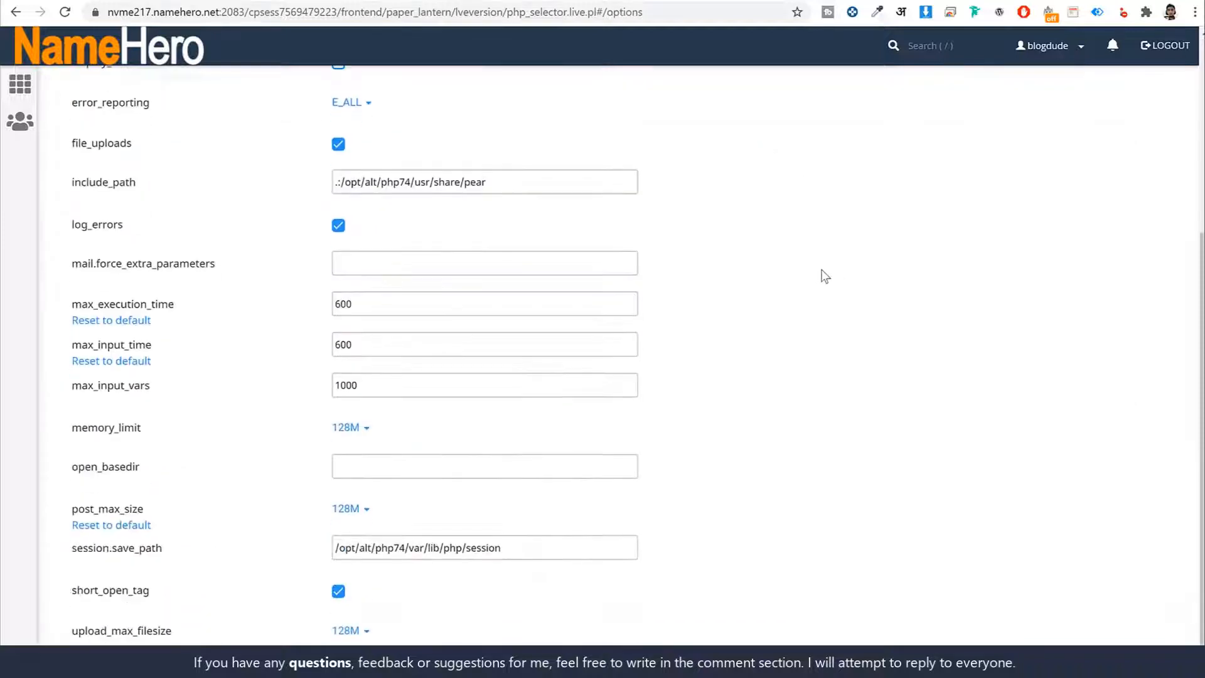
drag(188, 276, 71, 277)
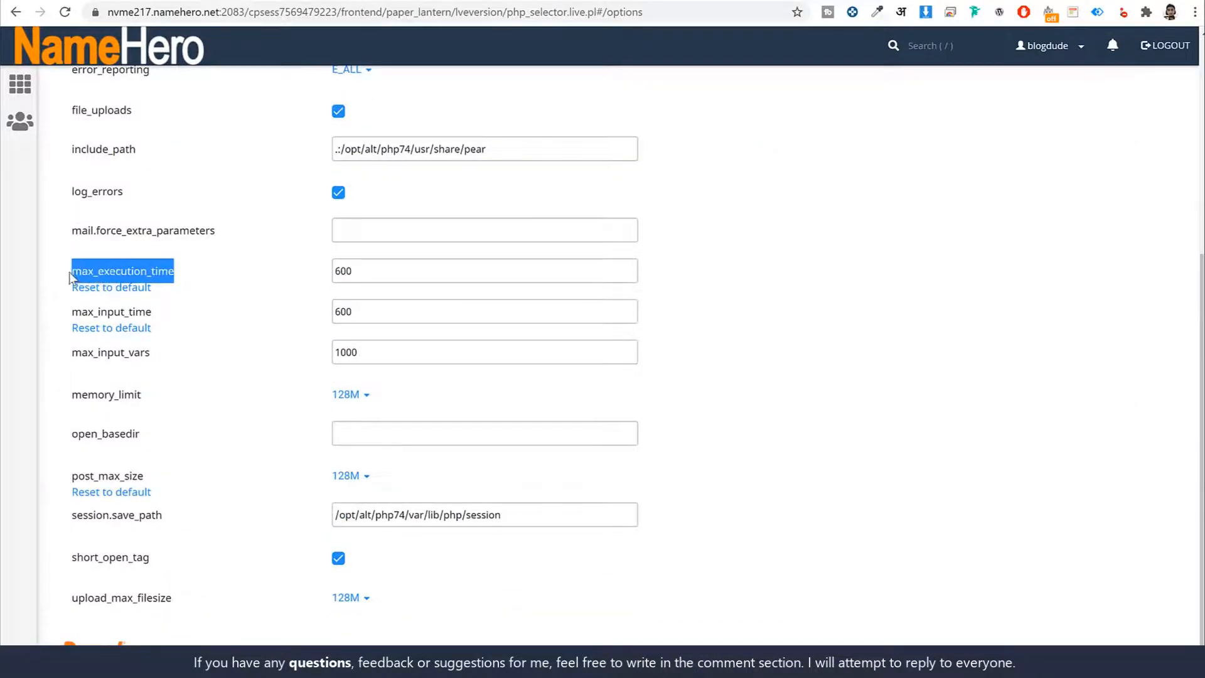
double_click(386, 280)
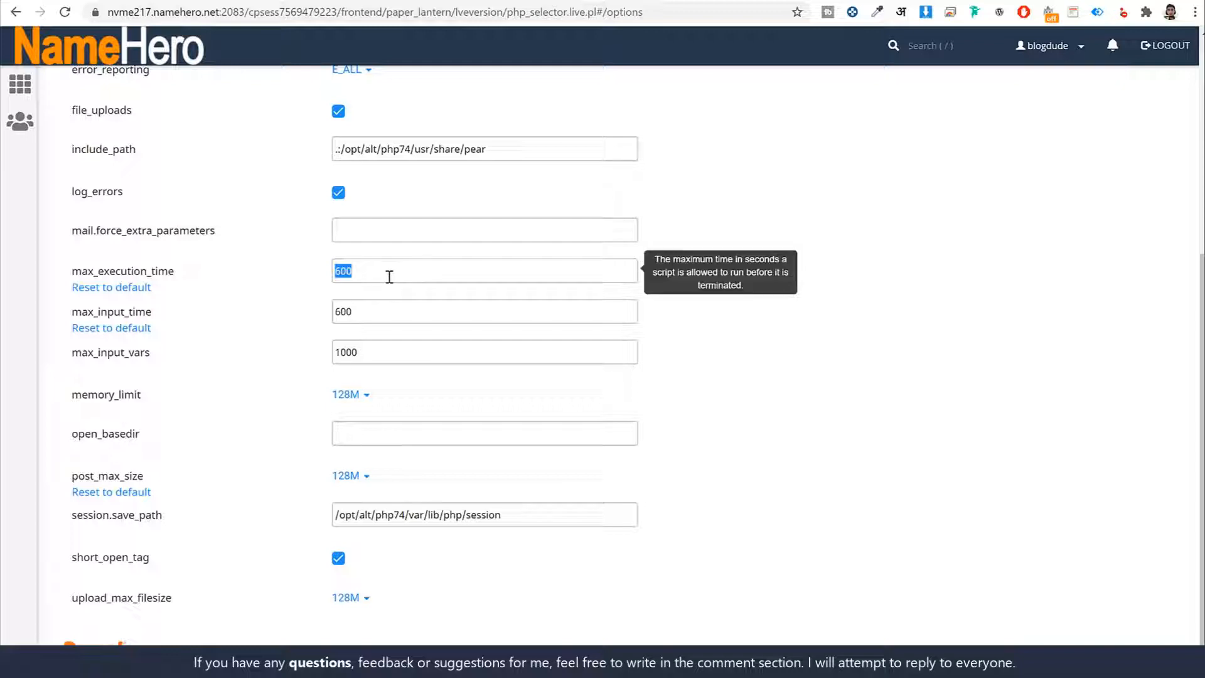
text(6)
double_click(389, 277)
click(890, 445)
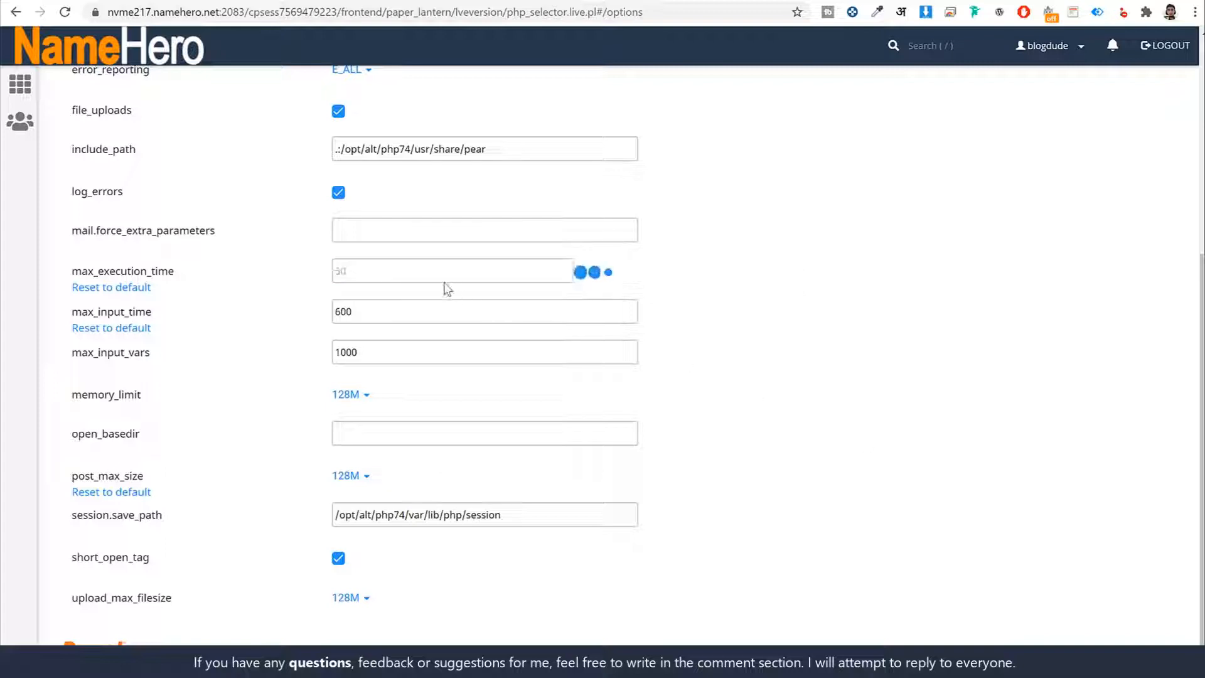
- Set max_execution_time to 600 in the PHP options
double_click(377, 272)
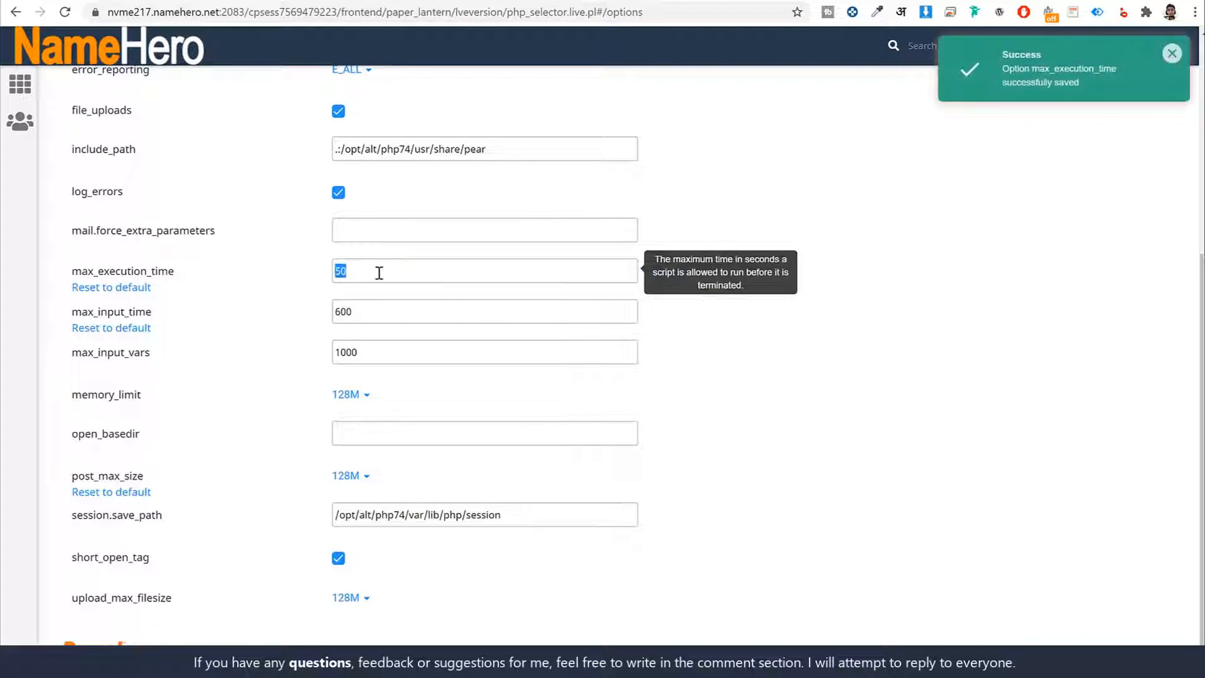
text(600)
click(742, 433)
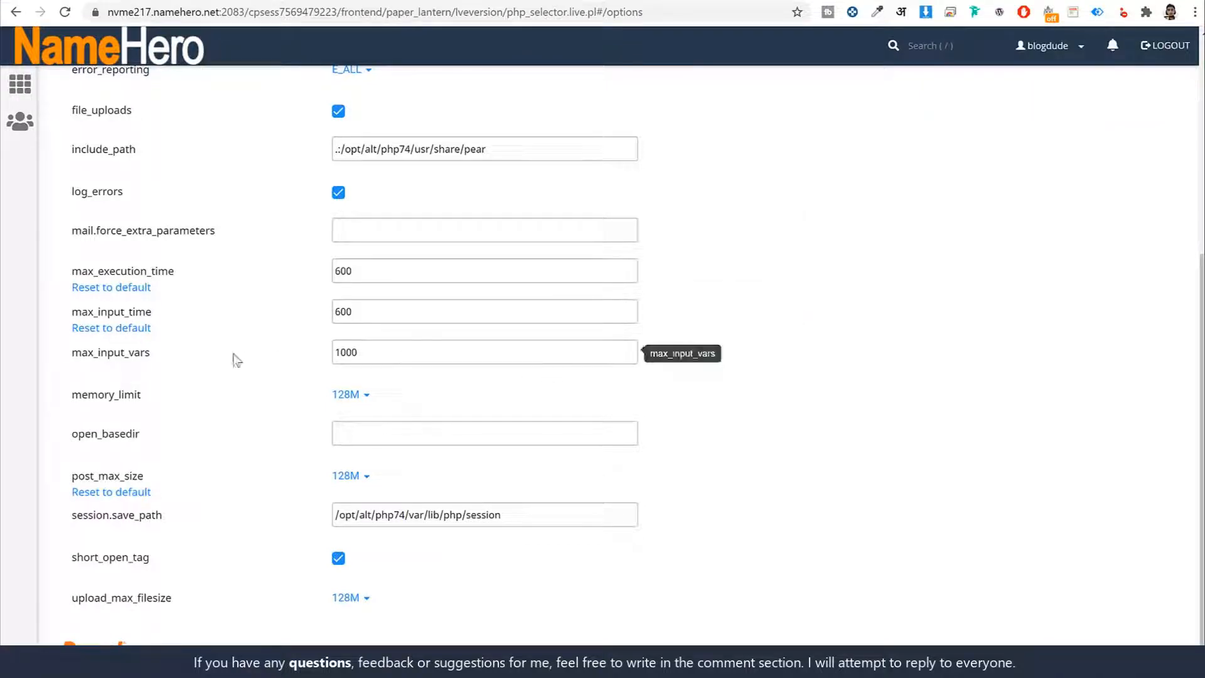
- Examine the max_input_time and max_input_vars settings and the selectable sizes for memory_limit
double_click(425, 319)
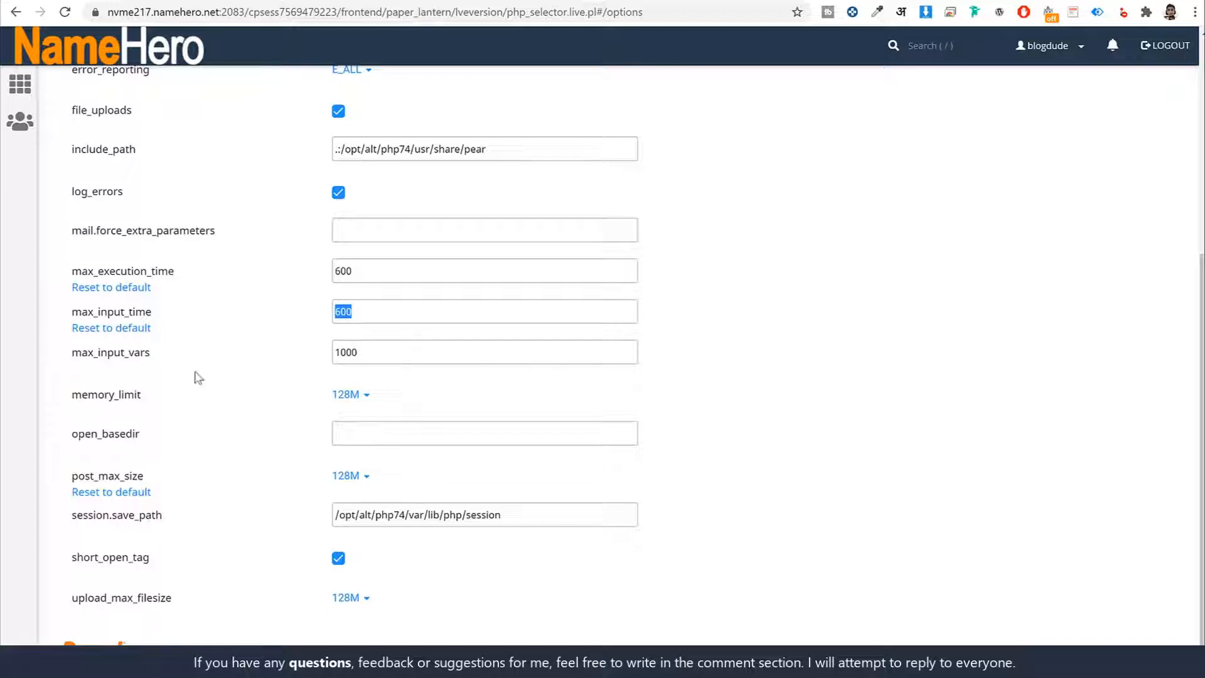
double_click(389, 355)
click(804, 369)
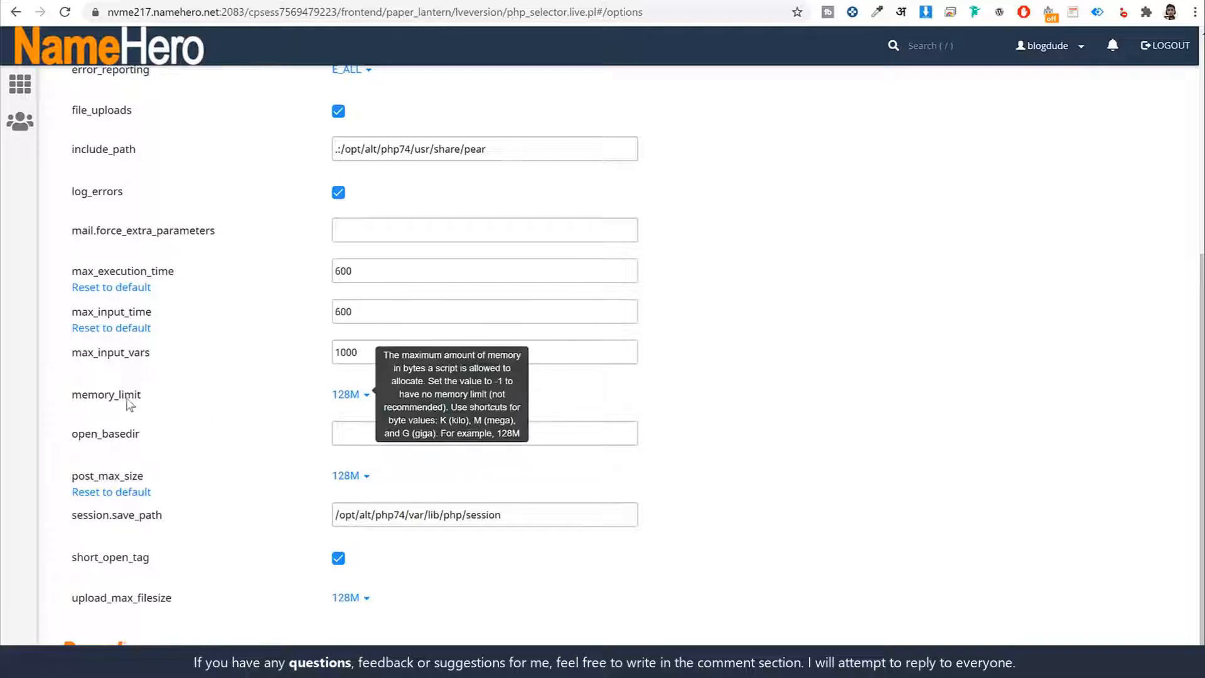
drag(142, 399, 74, 396)
click(378, 402)
click(351, 396)
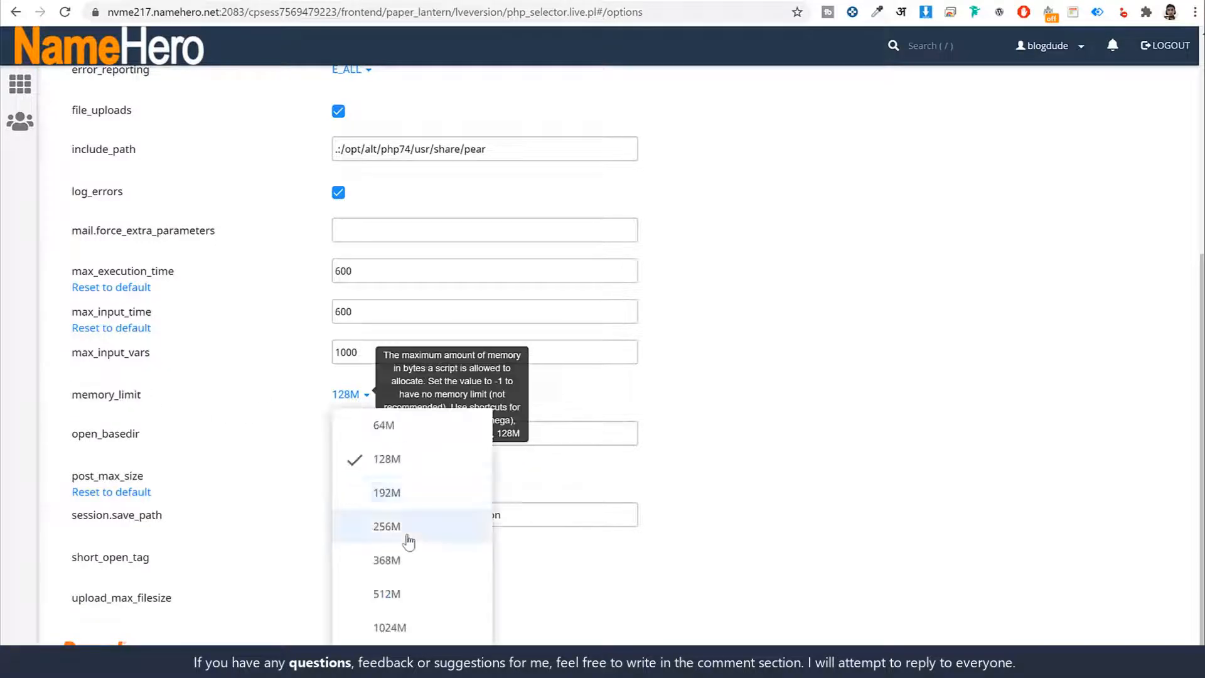
click(1080, 415)
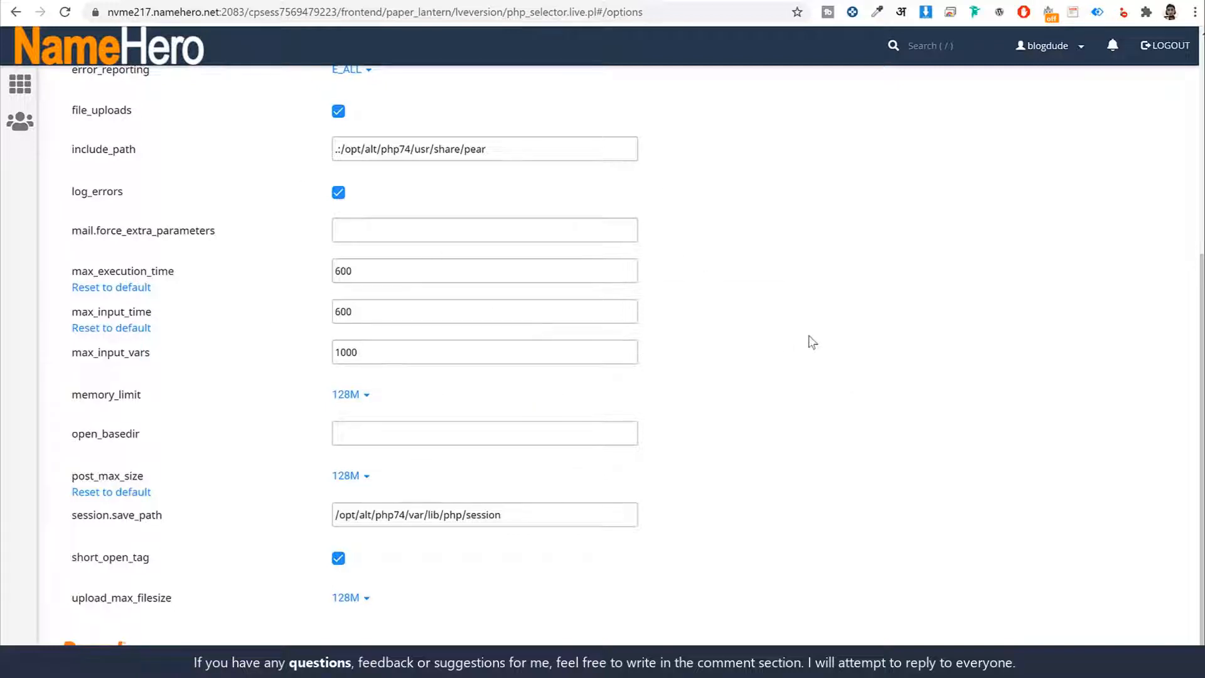
- Return to the cPanel home page, search its functions for "sof" and open Softaculous Apps Installer
scroll(827, 419, up, 5)
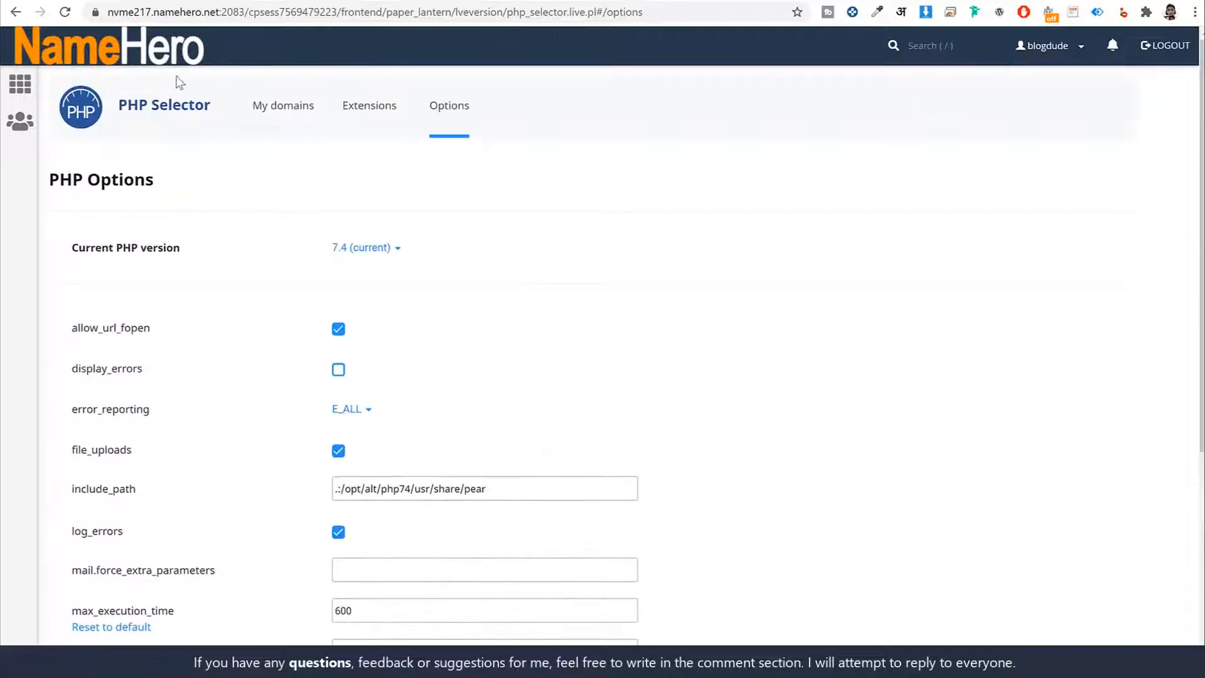
click(134, 58)
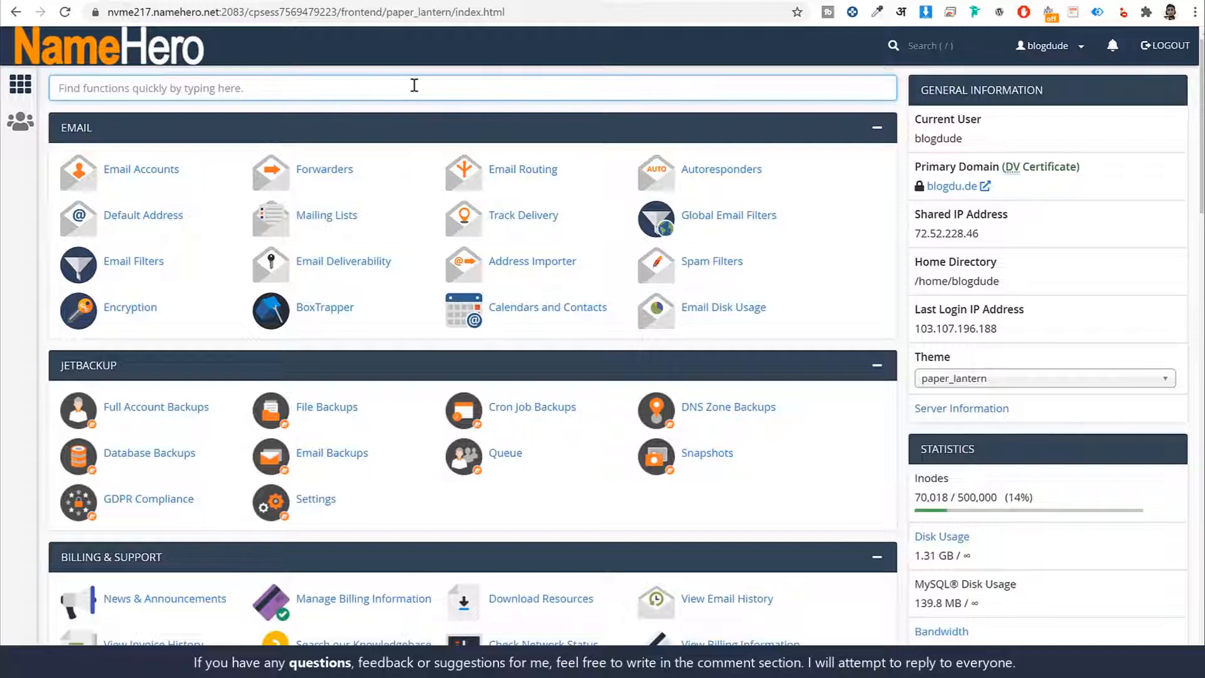
text(sof)
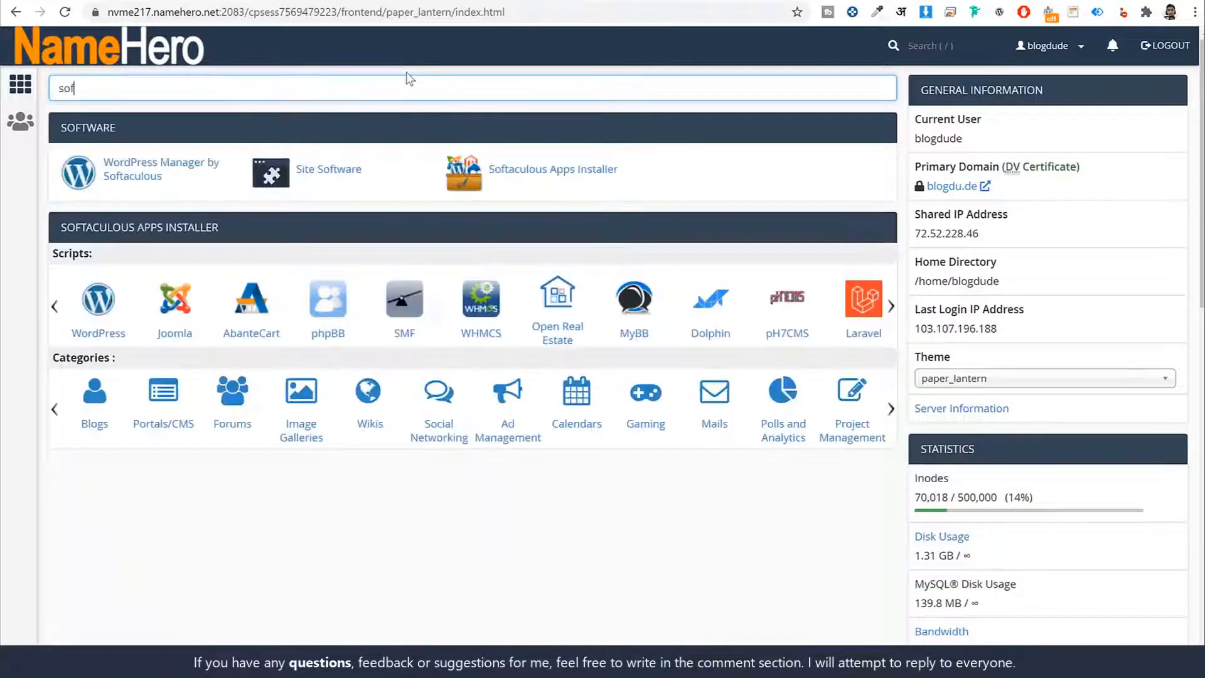
click(553, 176)
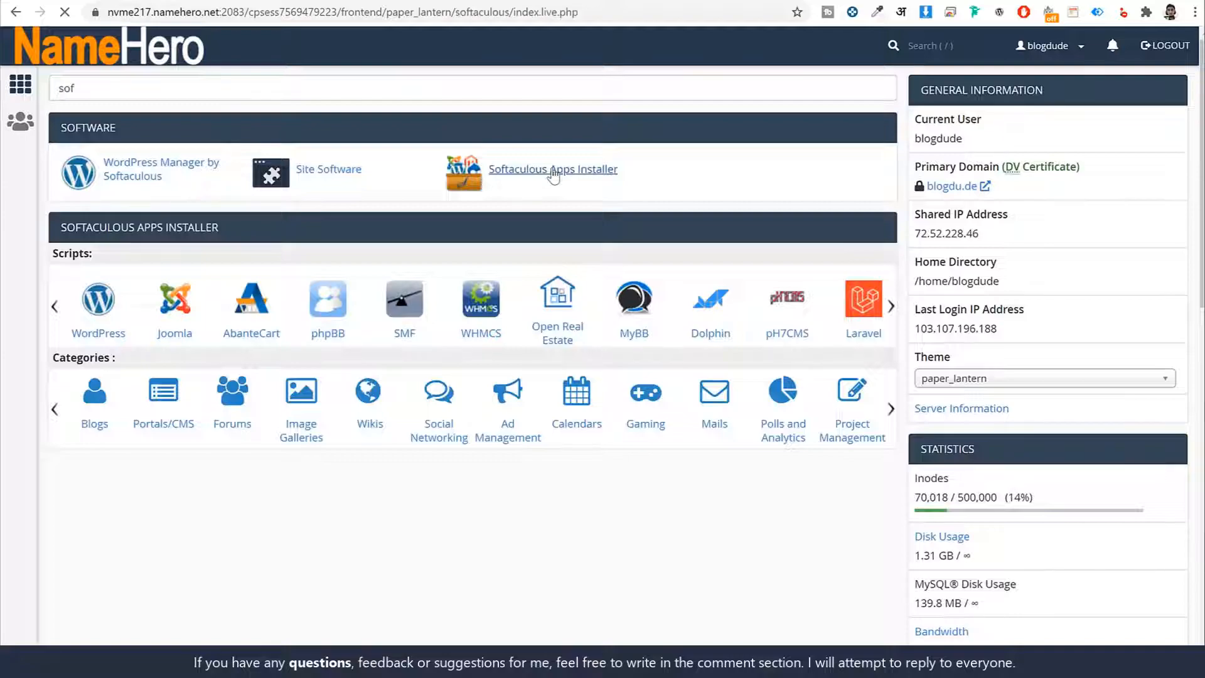
scroll(856, 371, down, 10)
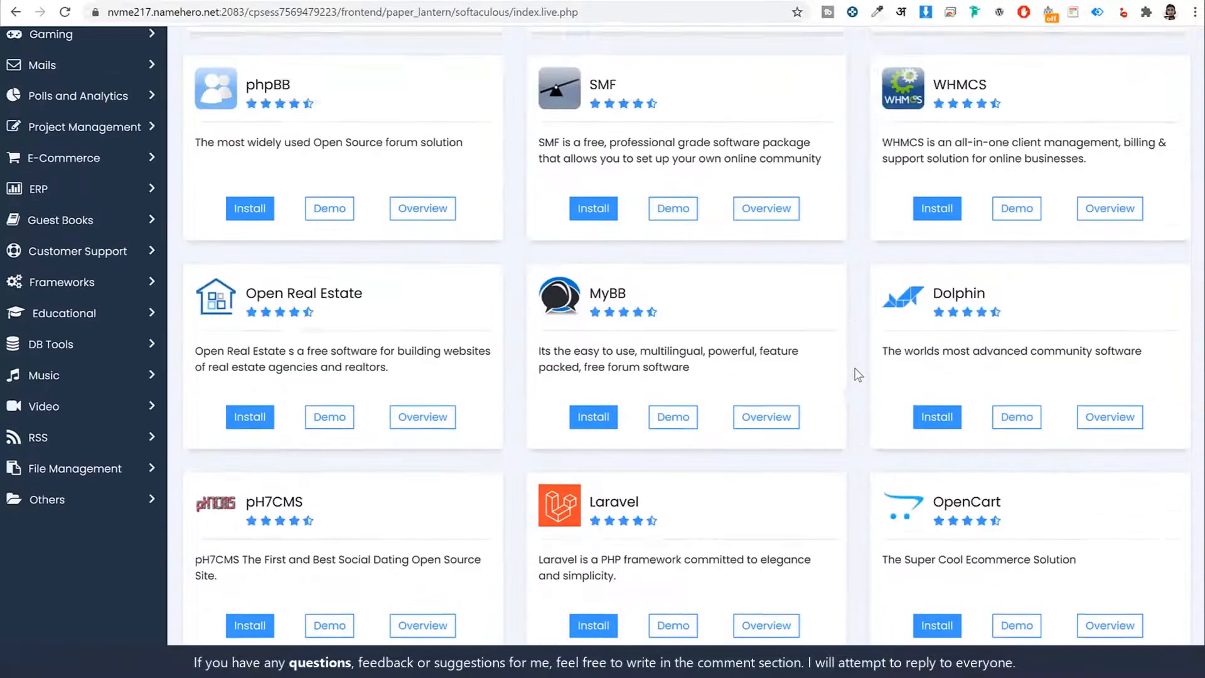
scroll(858, 375, up, 10)
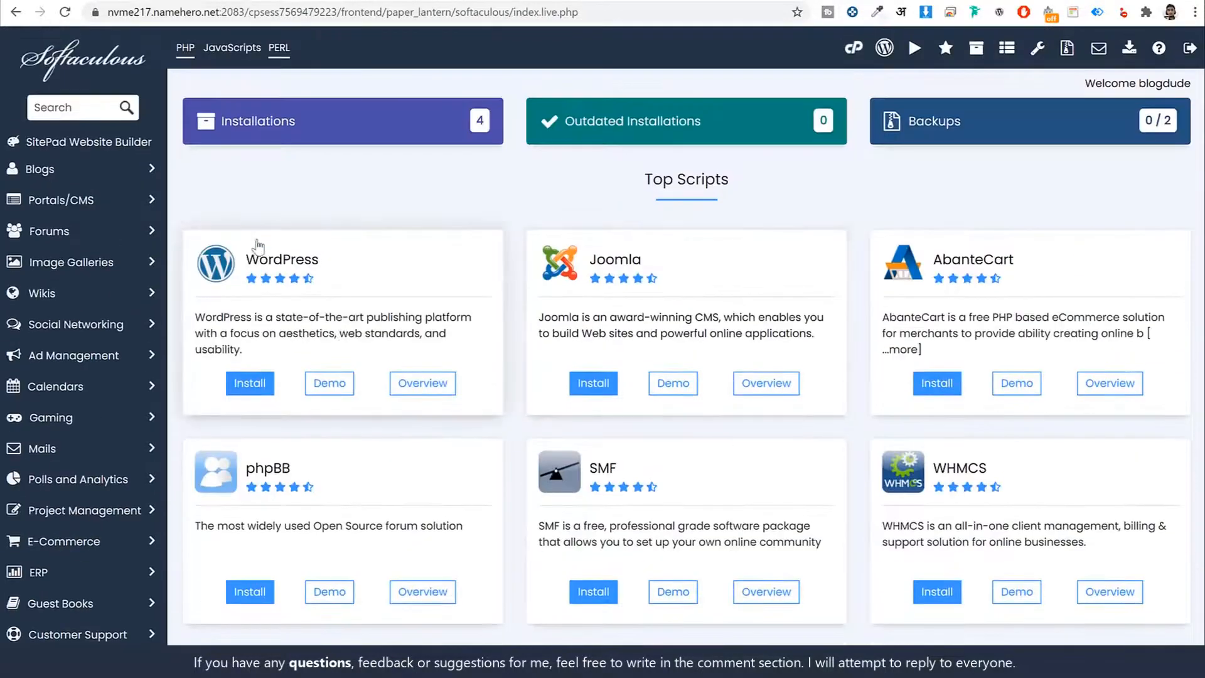
click(251, 390)
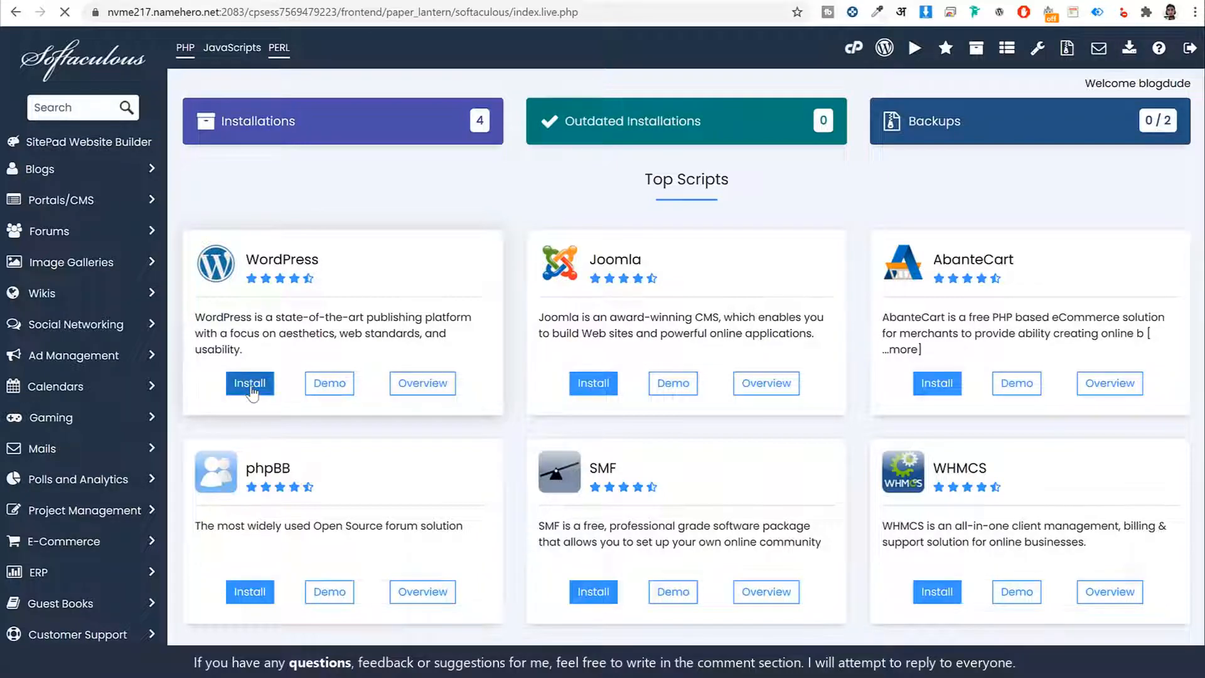
scroll(556, 322, down, 1)
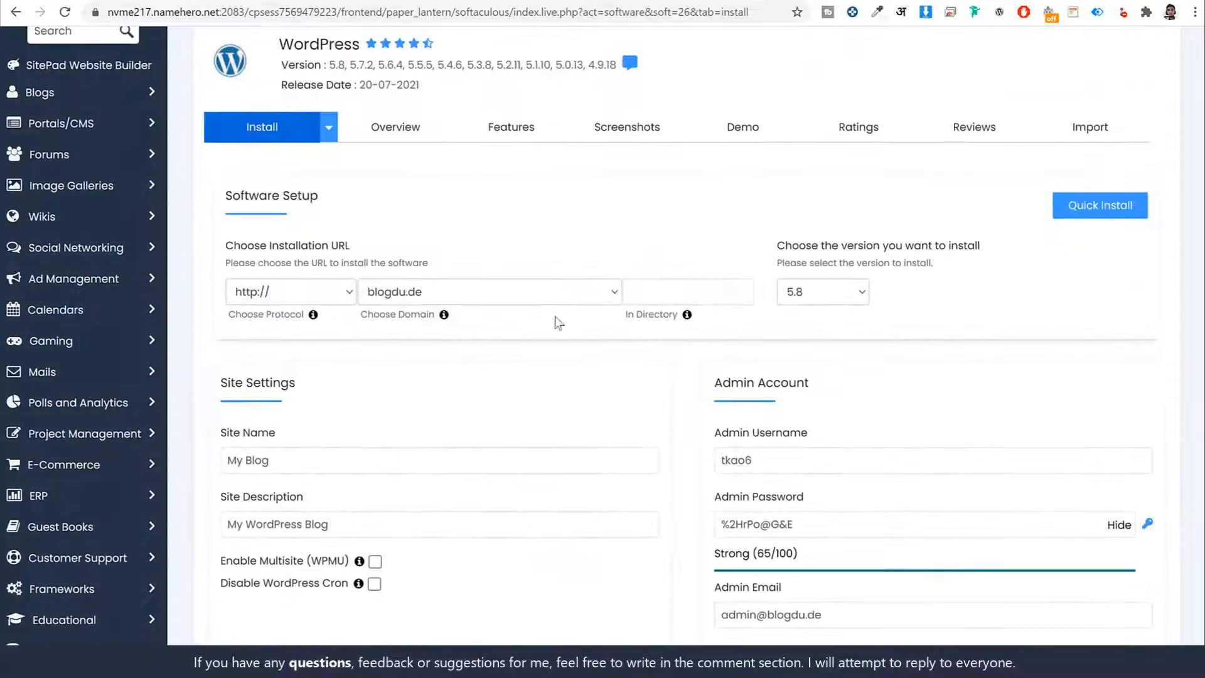
click(526, 302)
click(483, 363)
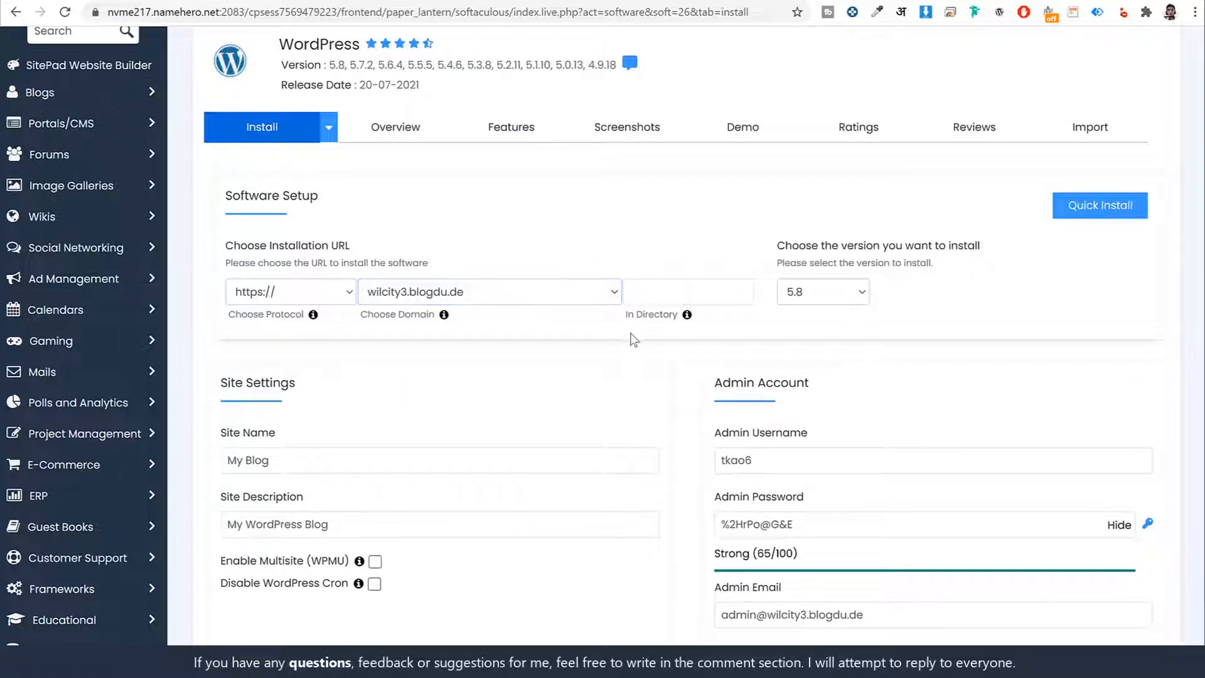
- Try "sss" as the installation directory and clear the entry again
drag(627, 313, 688, 320)
click(669, 292)
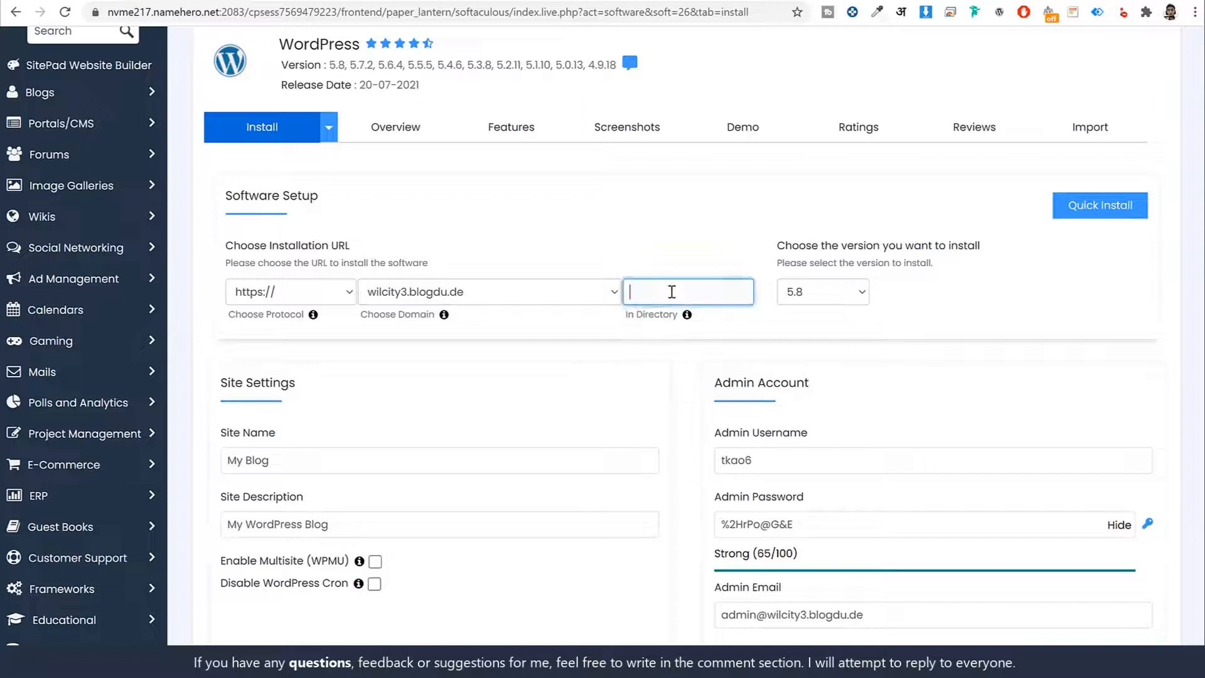
text(sss)
double_click(706, 295)
key(BackSpace)
- Set the site name to WilCity and the site description to Listing Website
scroll(644, 305, down, 3)
click(302, 228)
key(ctrl+a)
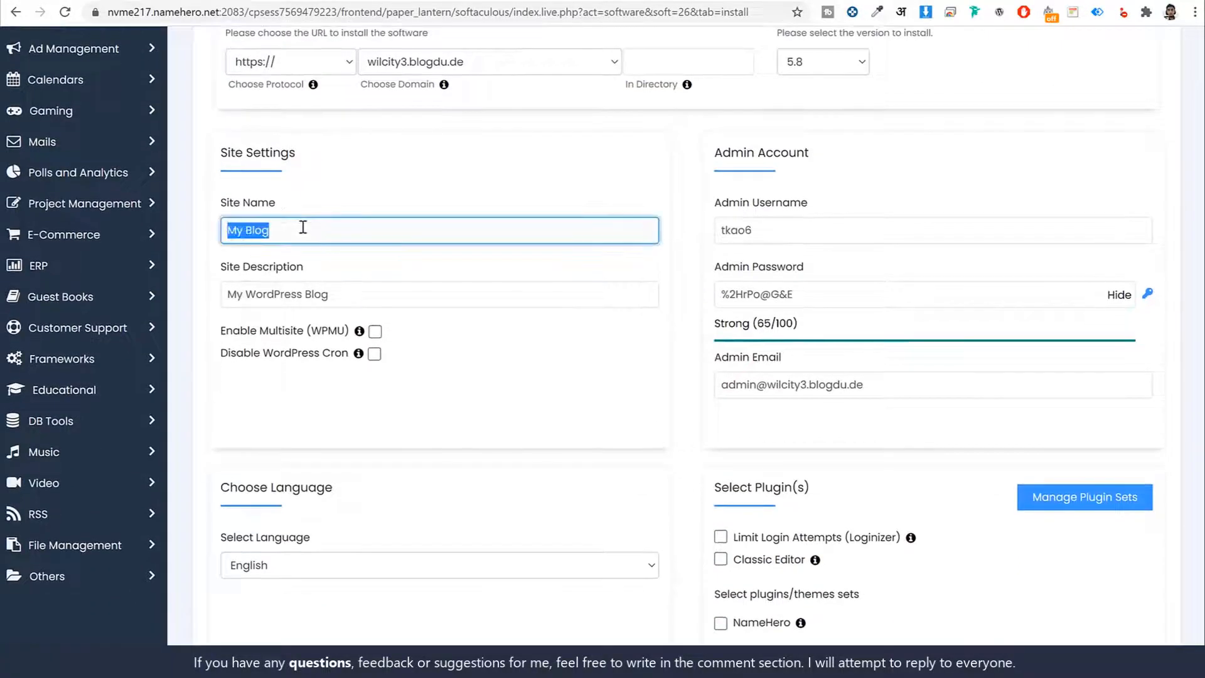
click(371, 295)
key(ctrl+a)
click(319, 233)
key(ctrl+a)
text(Wi)
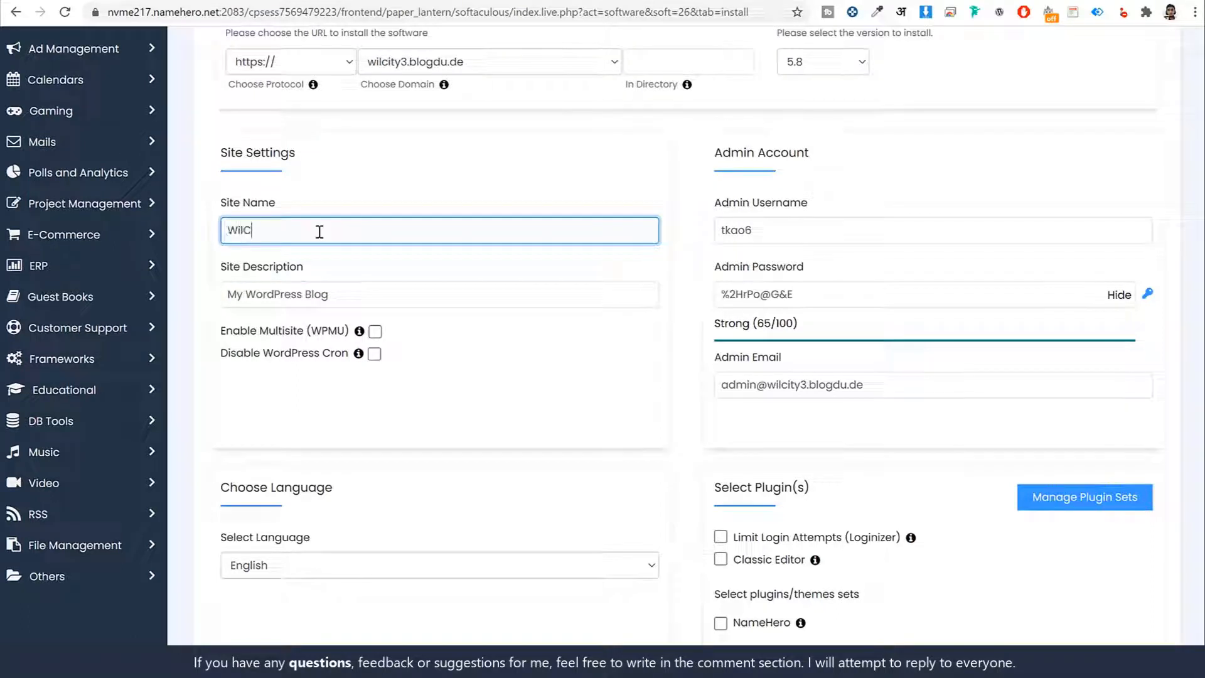
key(Tab)
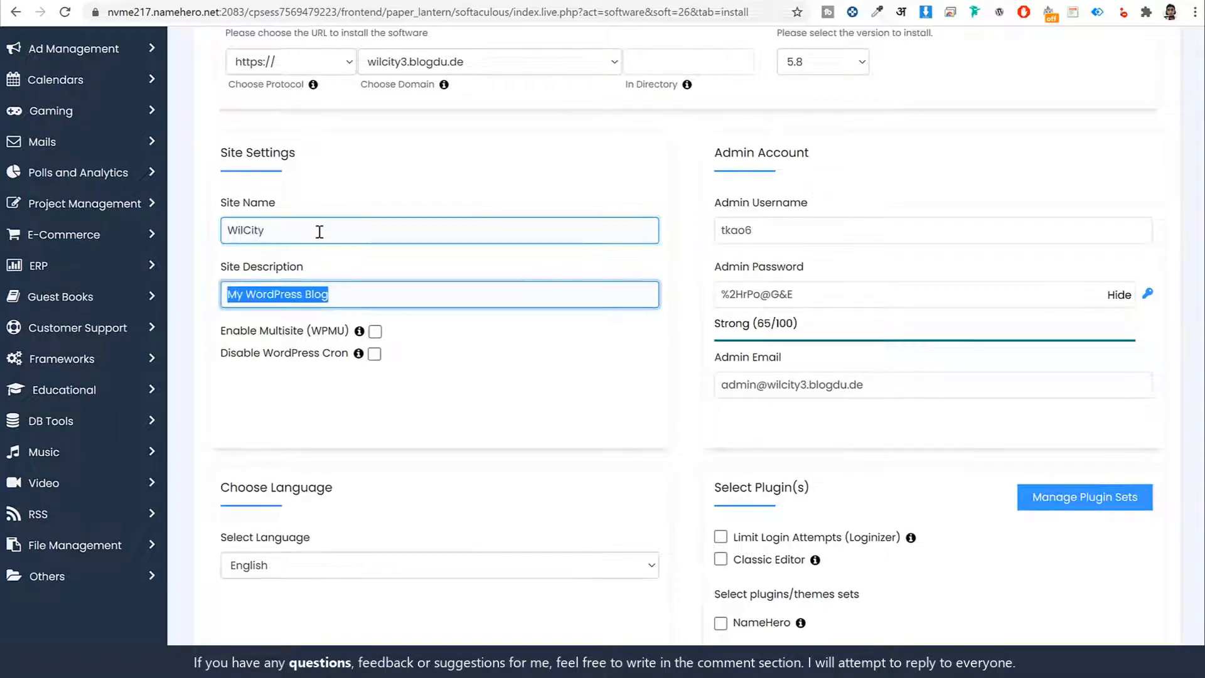
text(Listing Website)
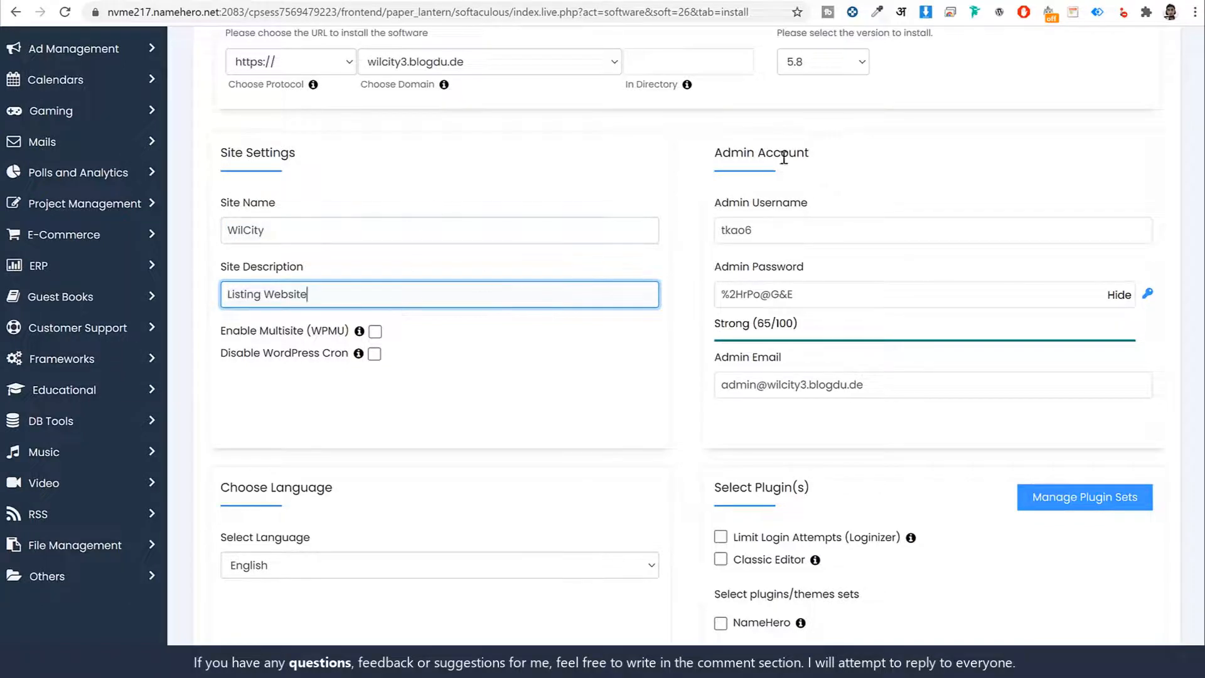
- Replace the generated admin username in the Admin Account section with the administrator's own username
drag(813, 154, 717, 156)
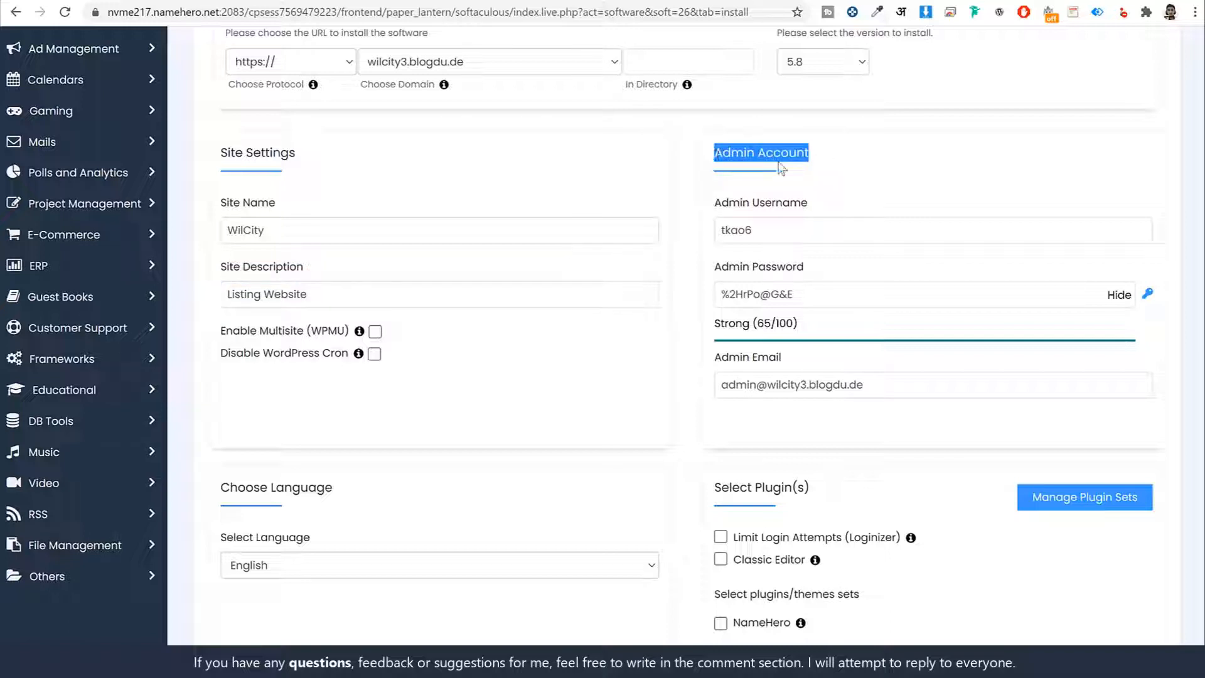
double_click(822, 230)
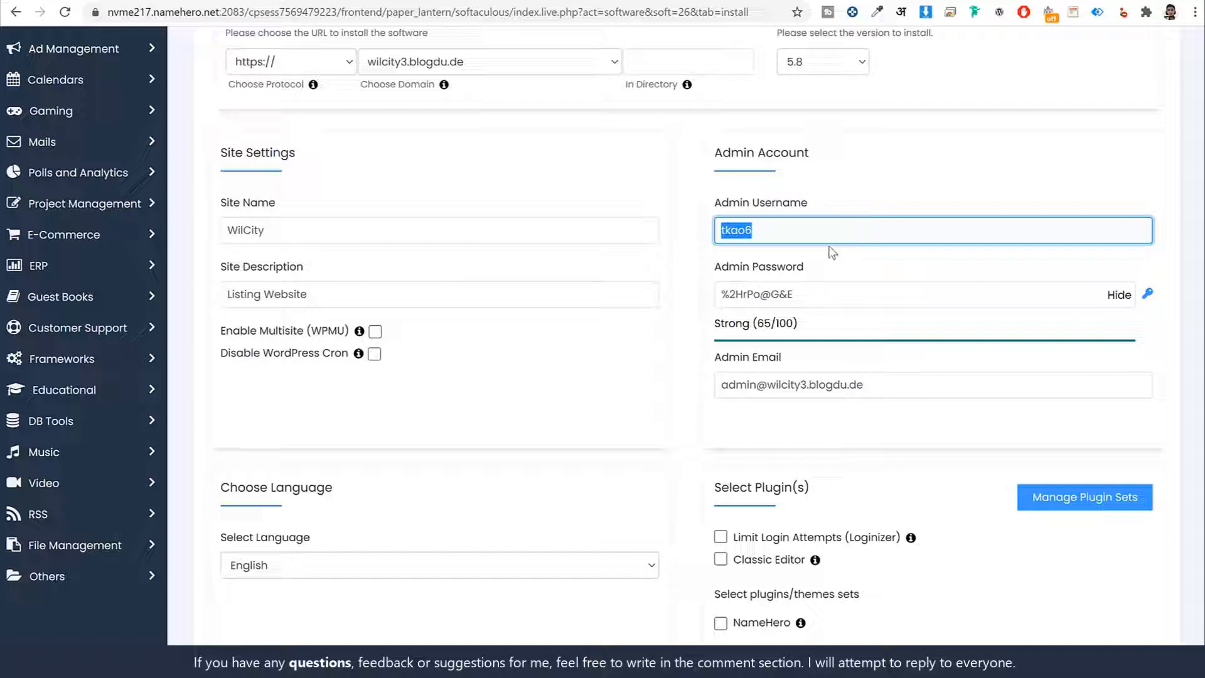
text(Nayyar_shaik)
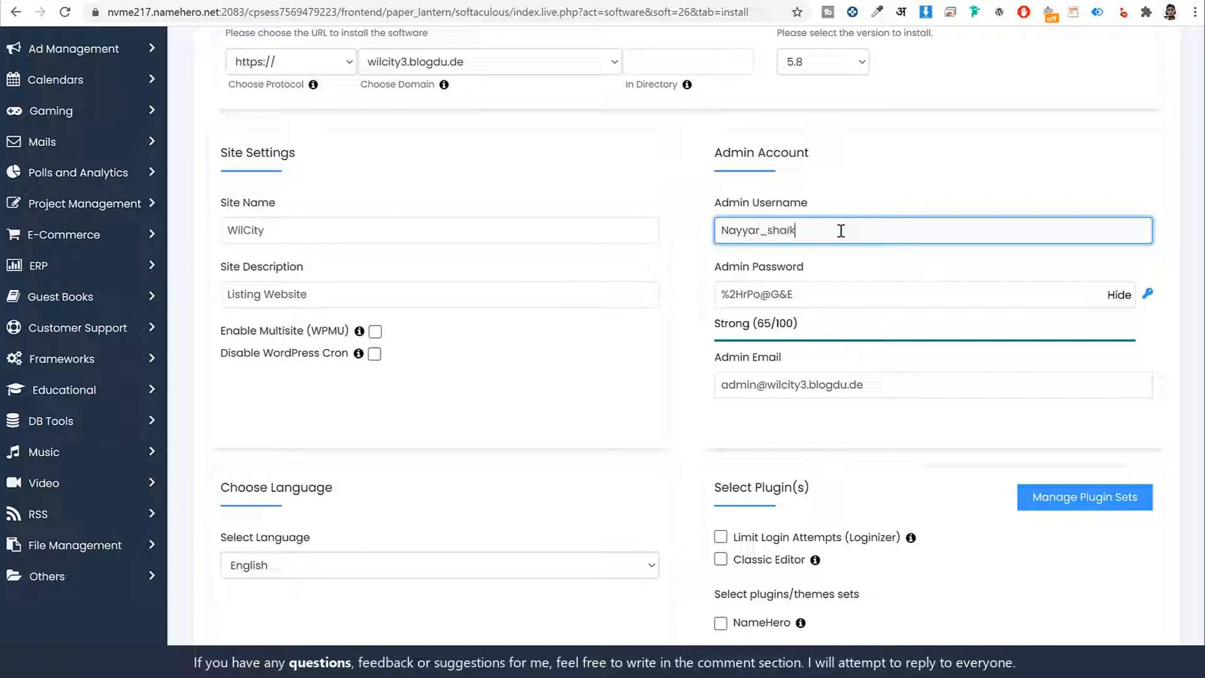
text(h)
key(Left)
key(Left)
key(Left)
key(Left)
key(Left)
key(BackSpace)
text(S)
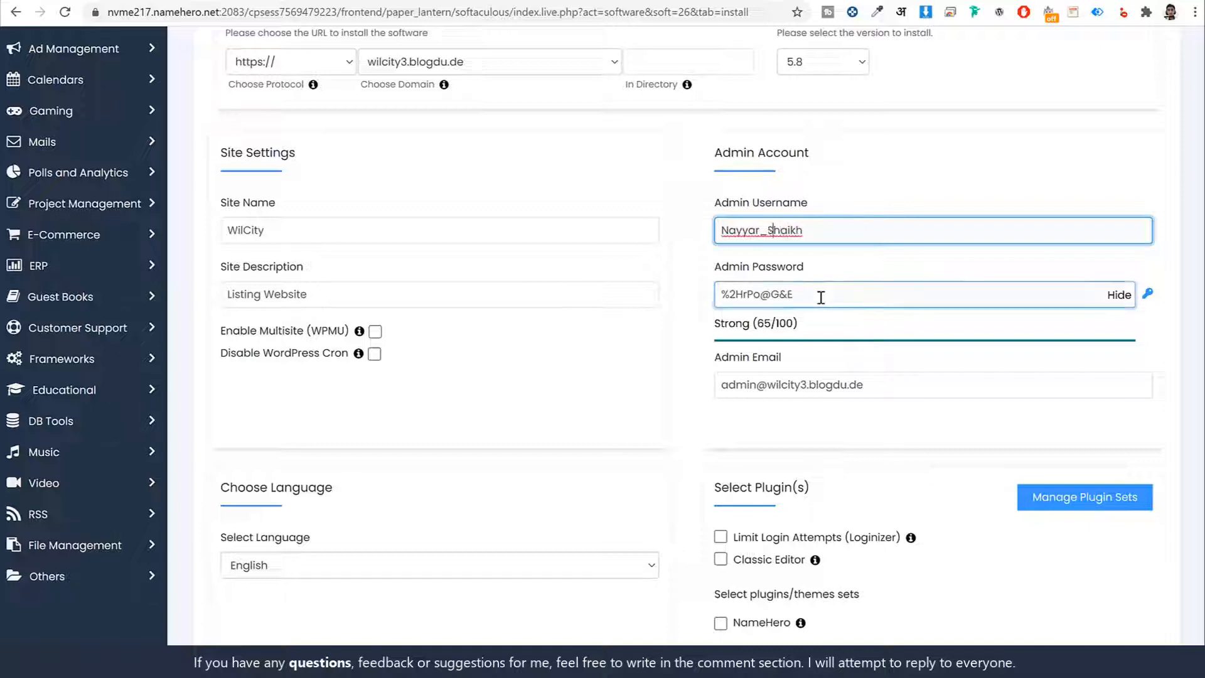
- Hide the admin password characters, enter a new admin password and fill in the administrator's e-mail address
triple_click(821, 297)
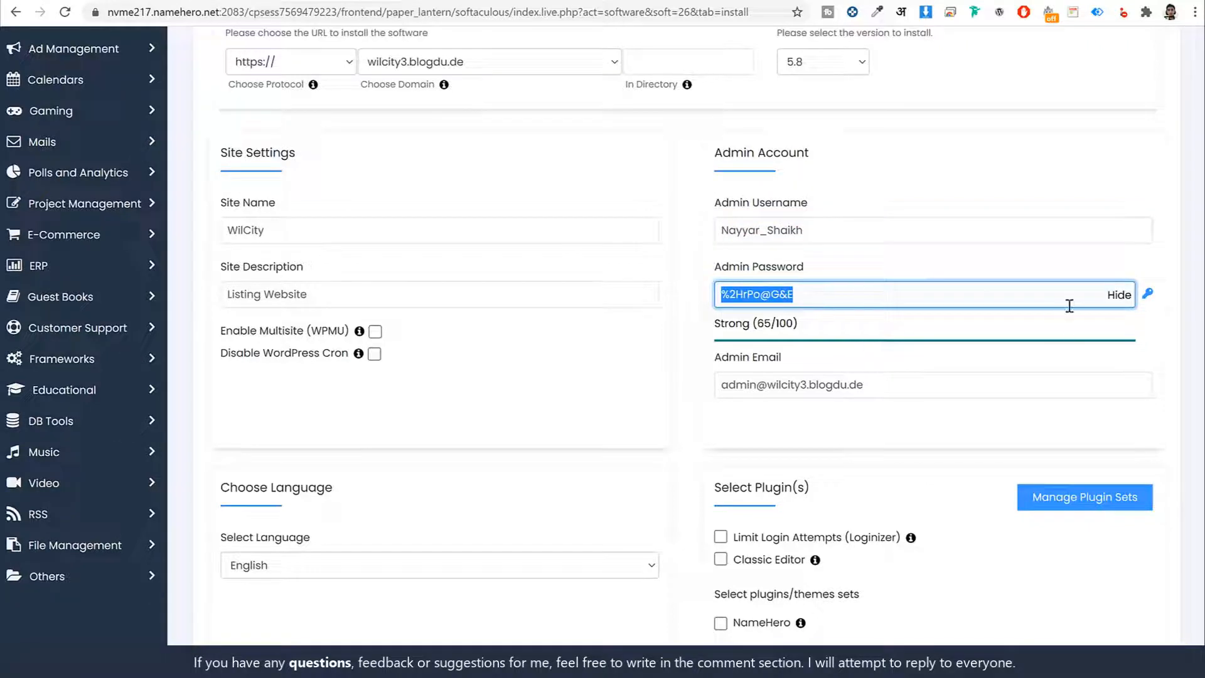
click(1117, 302)
double_click(1020, 299)
text(•)
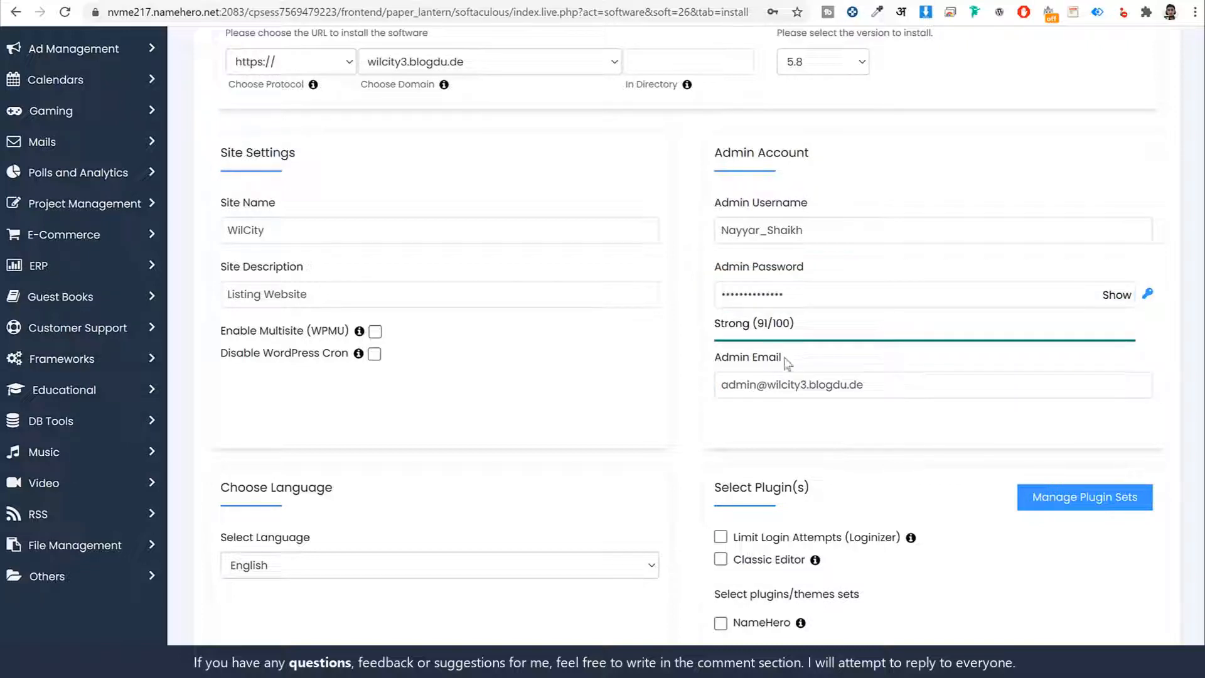
click(958, 389)
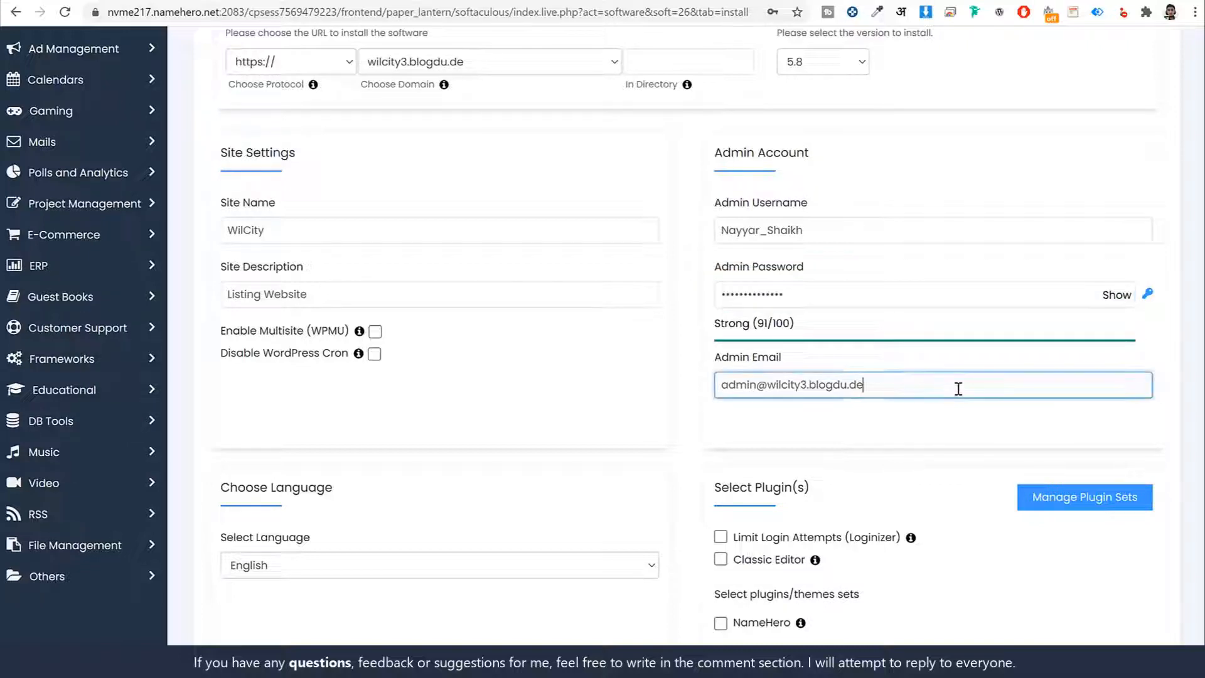
triple_click(959, 388)
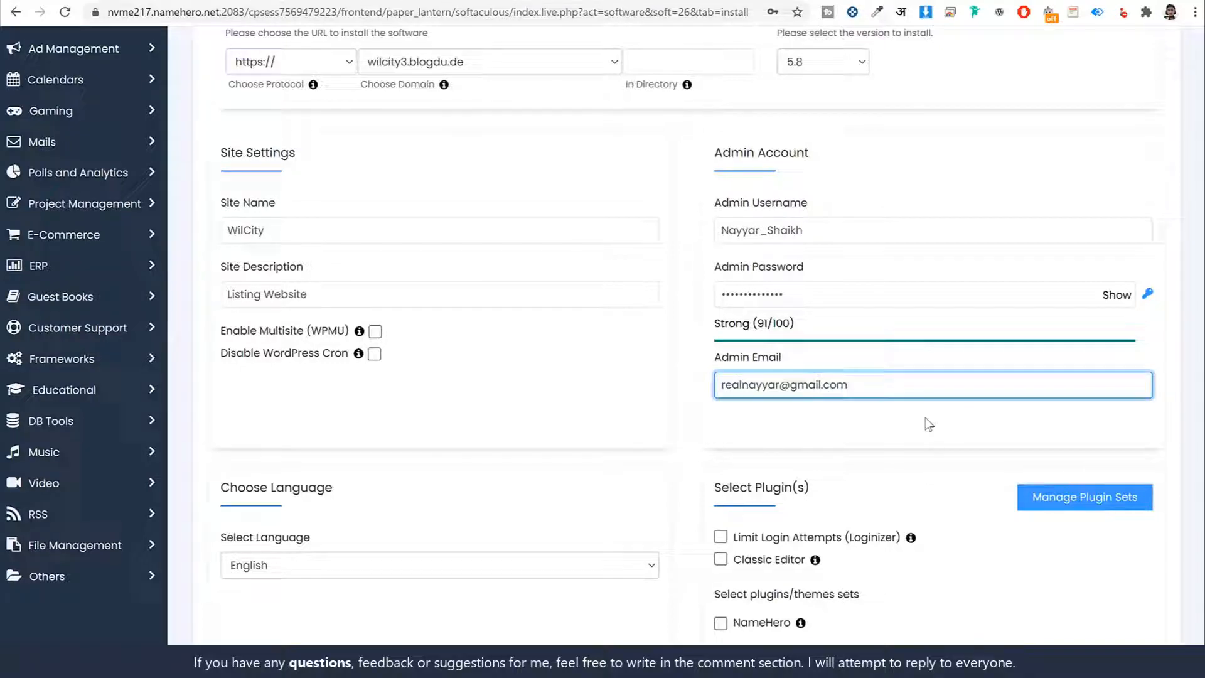
- Install WordPress with these settings and open the new site wilcity3.blogdu.de in a separate browser tab
scroll(929, 425, down, 12)
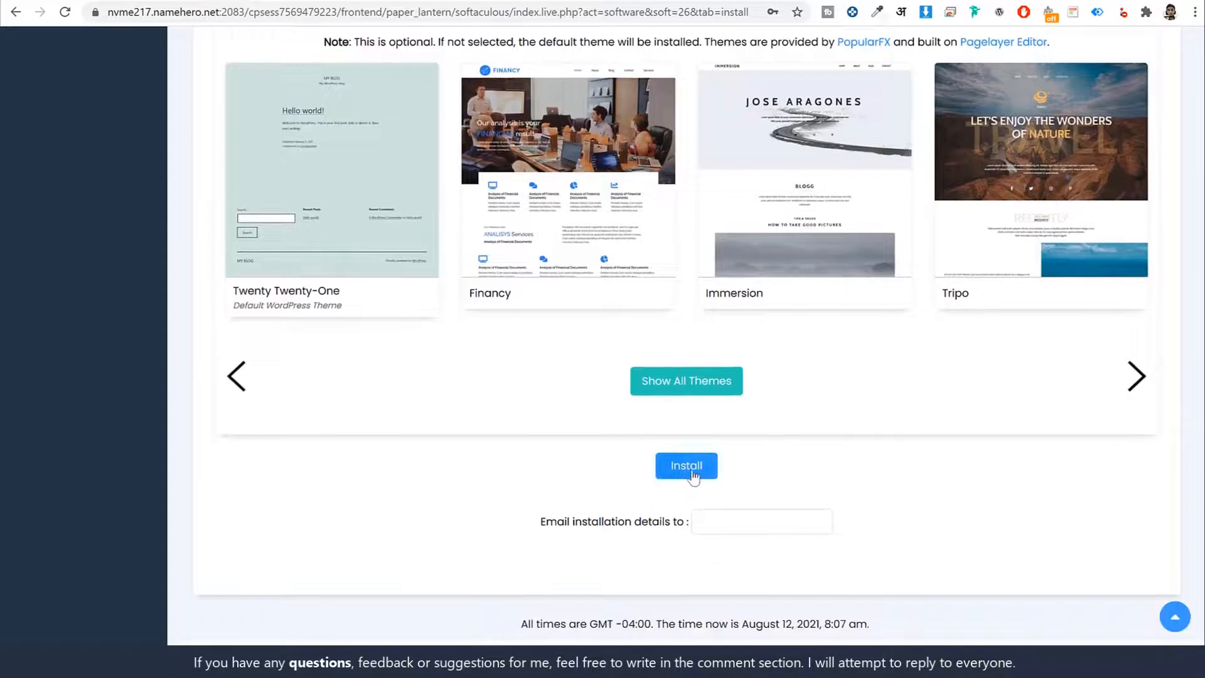
click(692, 471)
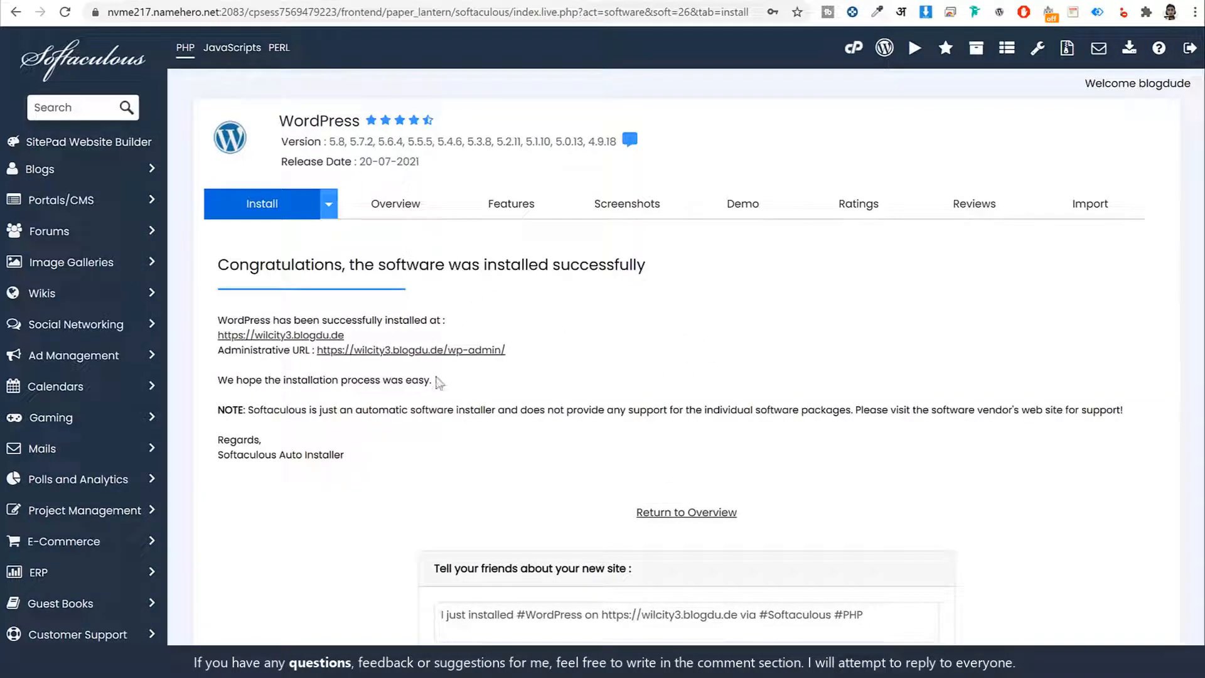
right_click(303, 339)
click(321, 350)
key(ctrl+Tab)
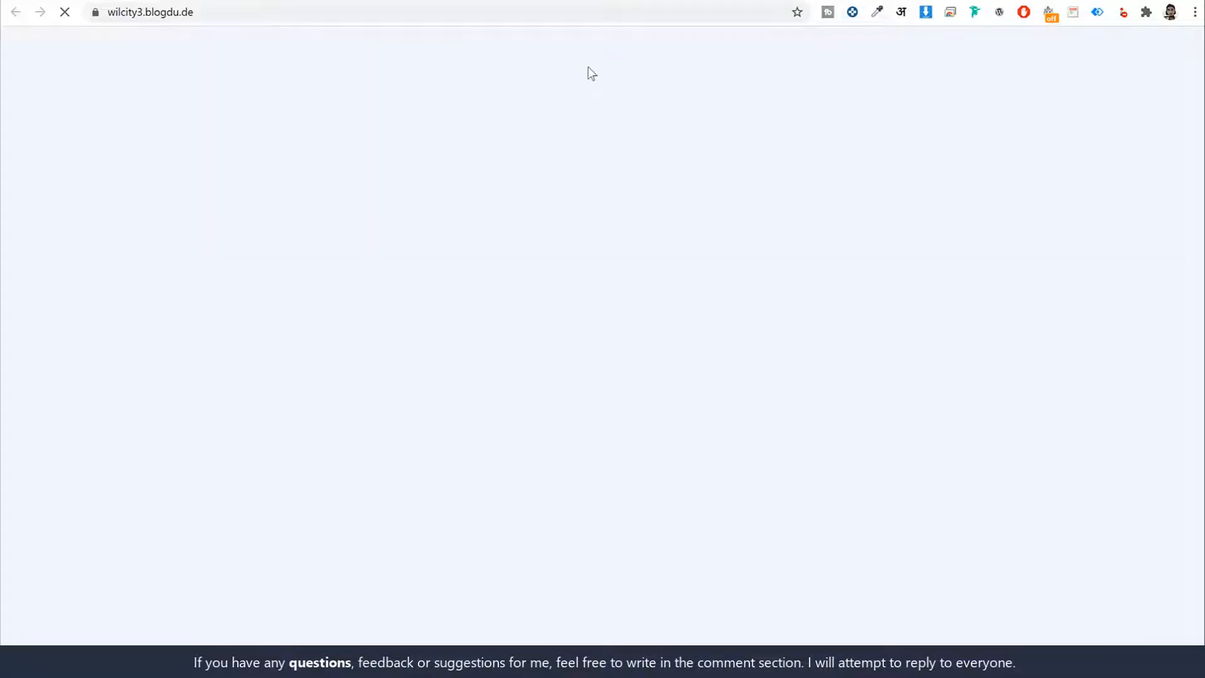
- Look over the new site's default front page and open its WordPress admin dashboard from Softaculous
scroll(632, 264, down, 4)
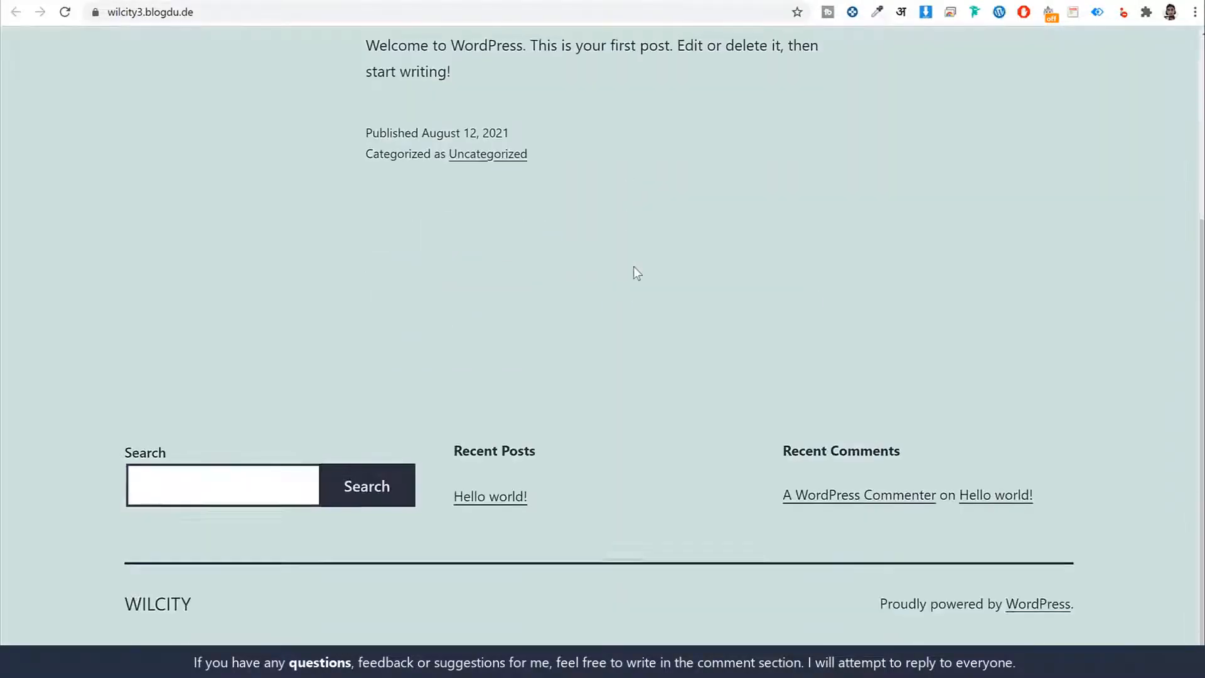
scroll(634, 266, up, 4)
key(ctrl+shift+Tab)
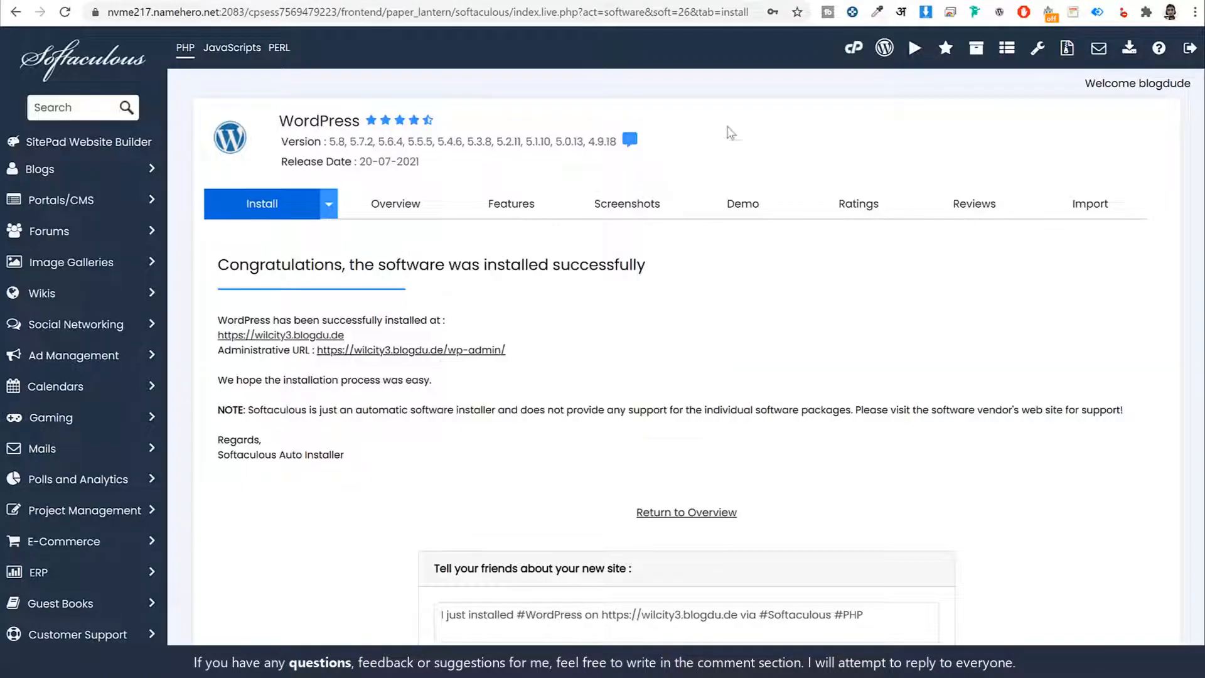
click(800, 0)
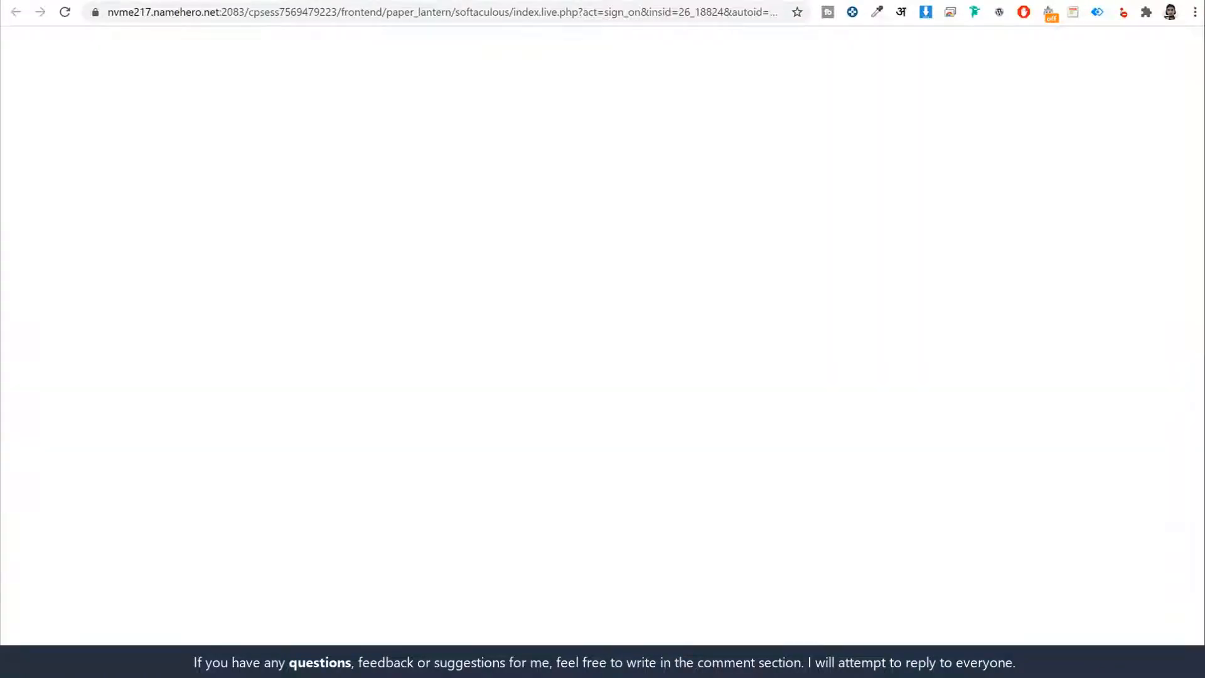
scroll(867, 135, down, 5)
scroll(869, 135, up, 5)
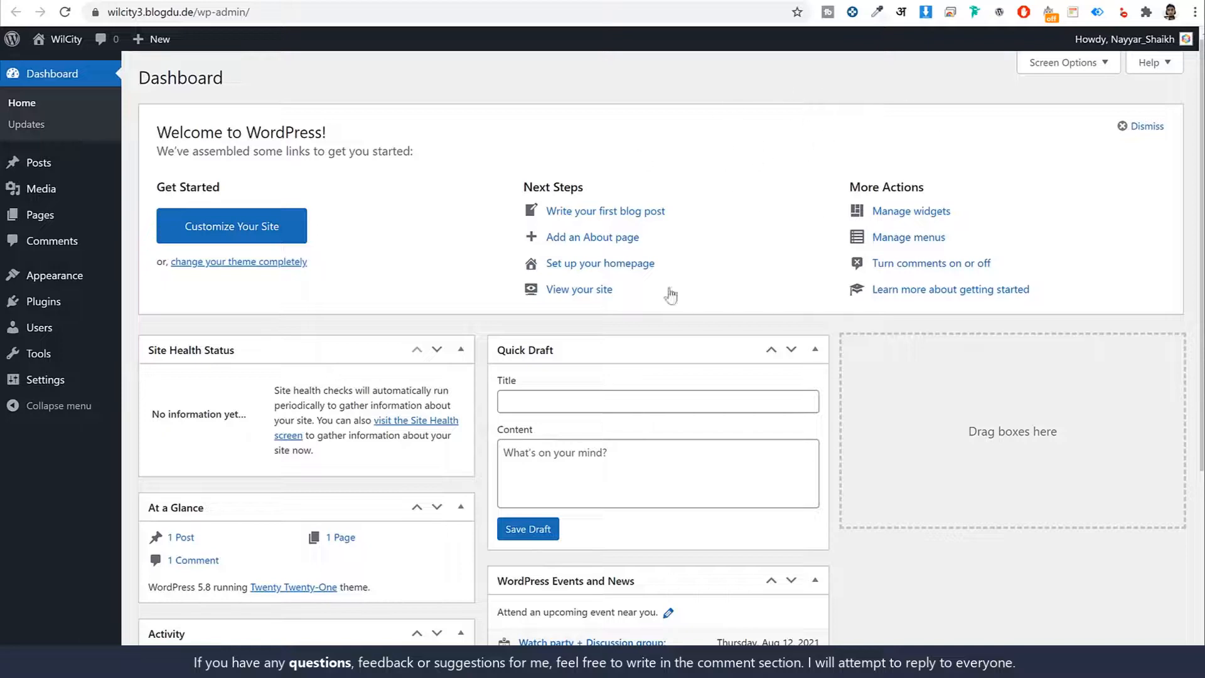
scroll(737, 322, down, 5)
scroll(758, 162, up, 5)
- Highlight the /wp-admin/ part of the dashboard's web address
click(213, 12)
click(228, 12)
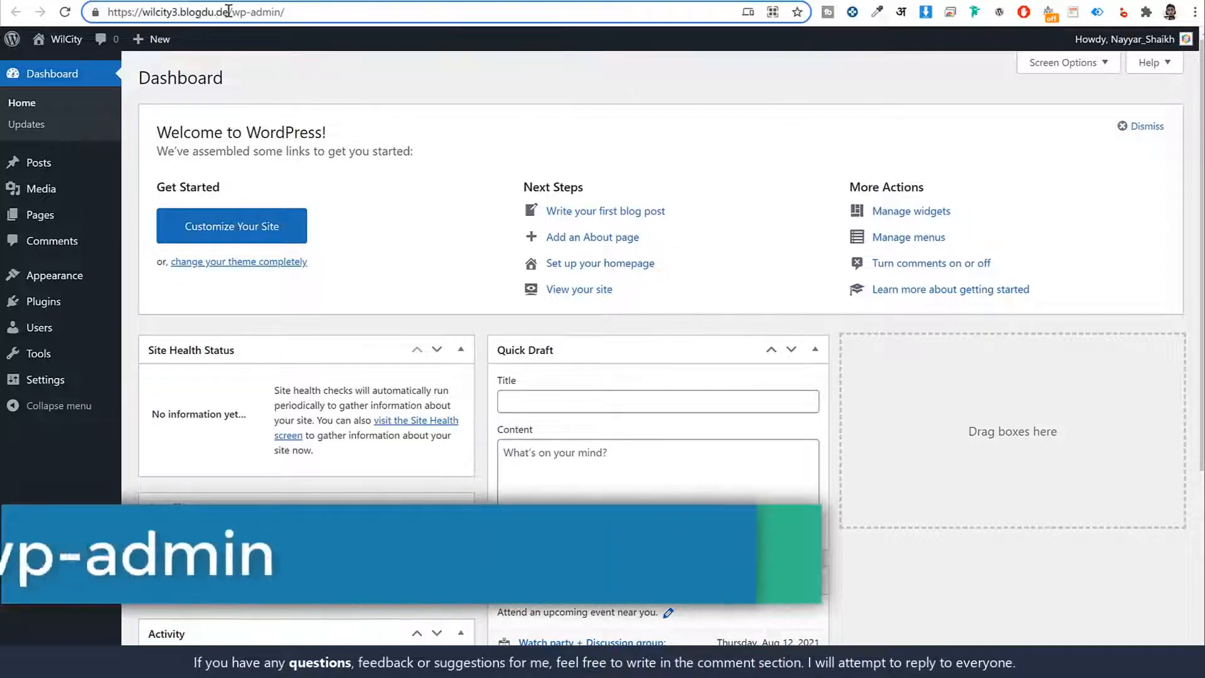
drag(228, 11, 398, 11)
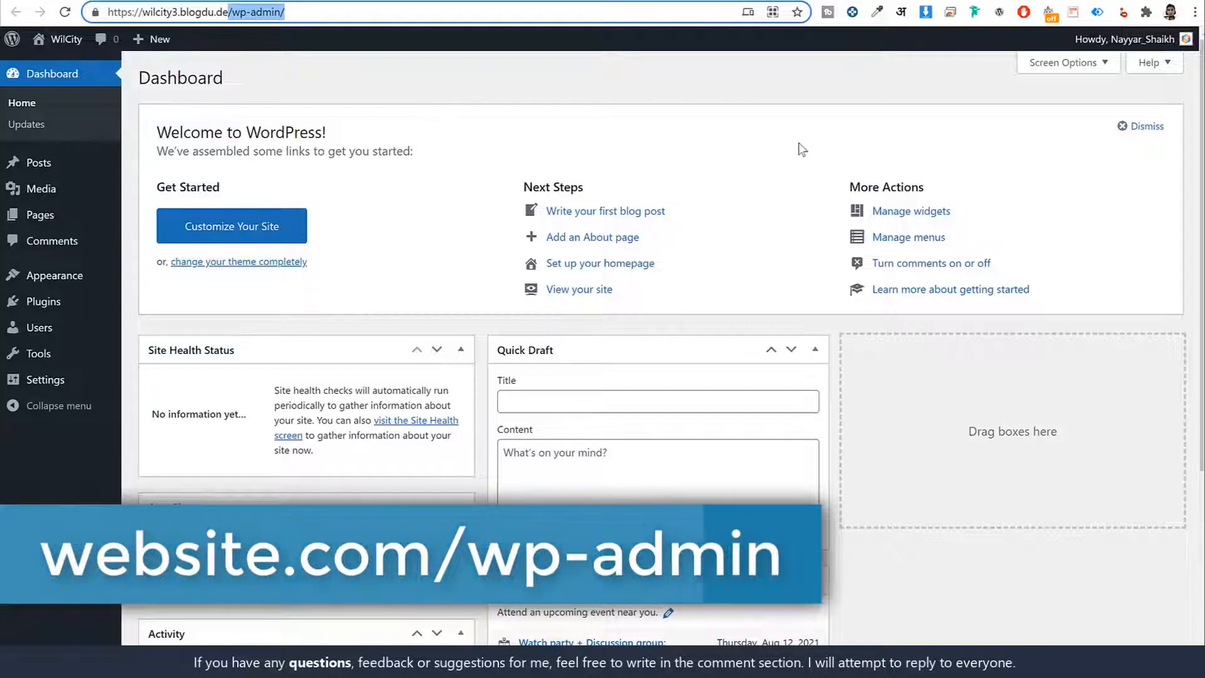
click(716, 87)
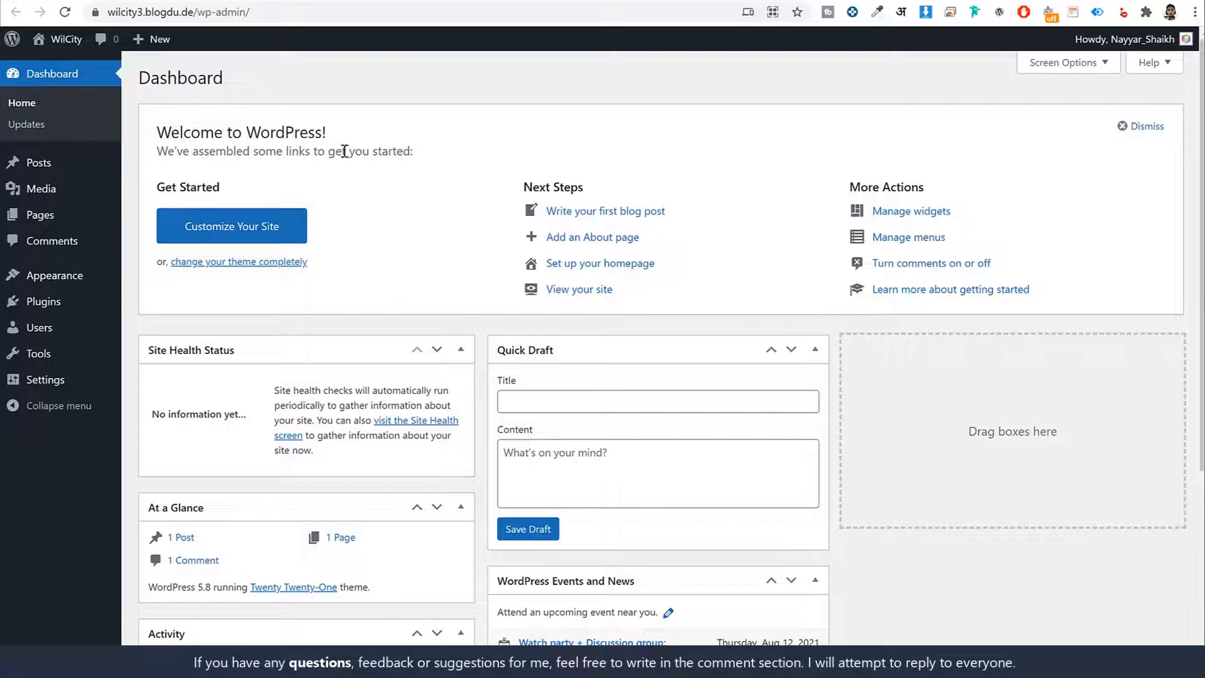
- Hide all dashboard boxes: Site Health Status, At a Glance, Activity, Quick Draft, WordPress Events and News, and Welcome
scroll(835, 370, down, 5)
scroll(837, 375, up, 5)
scroll(393, 406, down, 5)
scroll(627, 404, up, 5)
click(1067, 68)
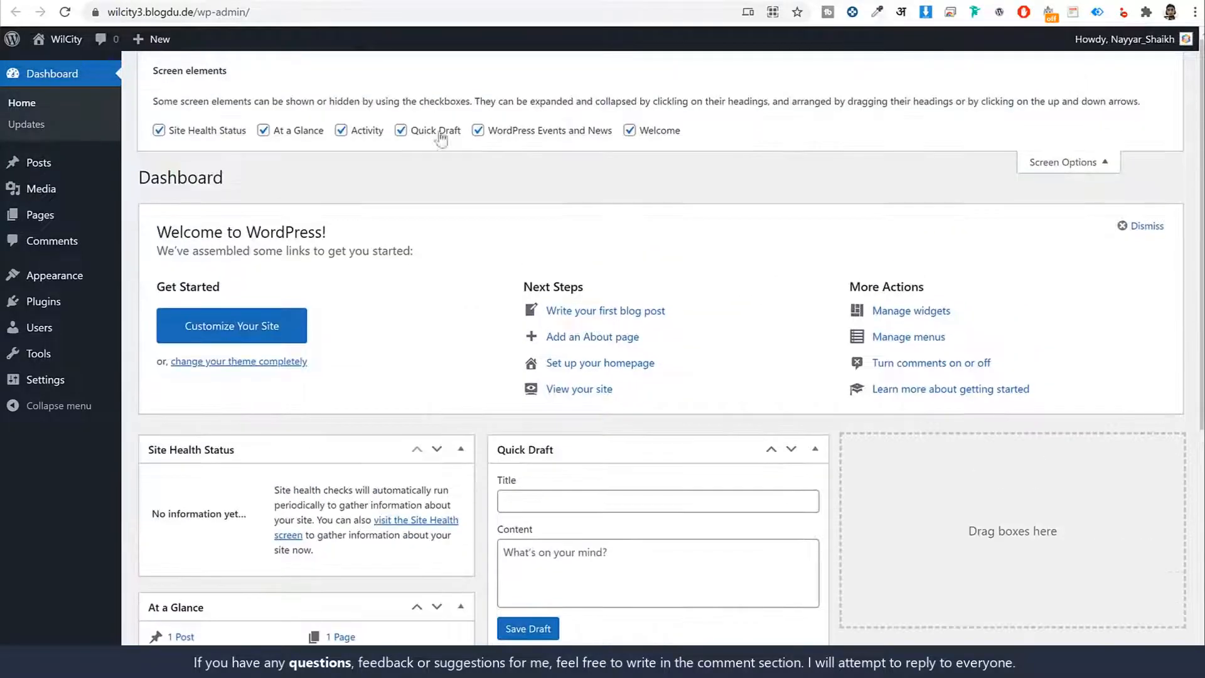
click(241, 130)
click(277, 133)
click(341, 130)
click(401, 130)
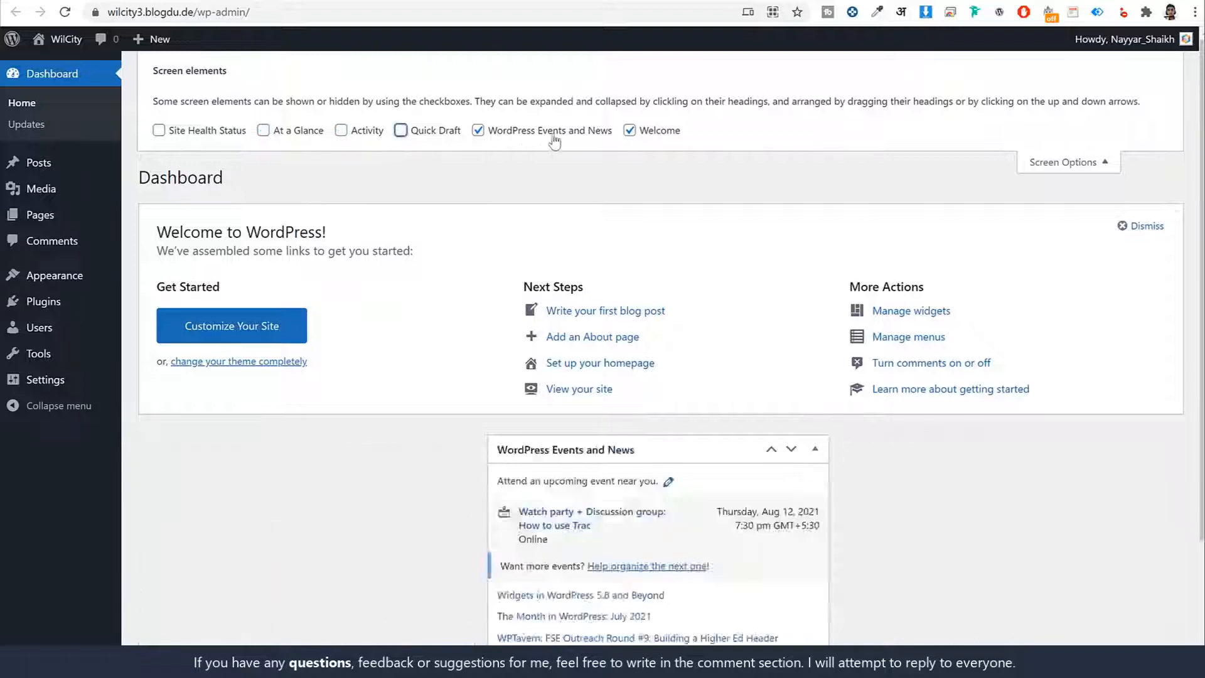
click(478, 130)
click(630, 130)
click(1125, 162)
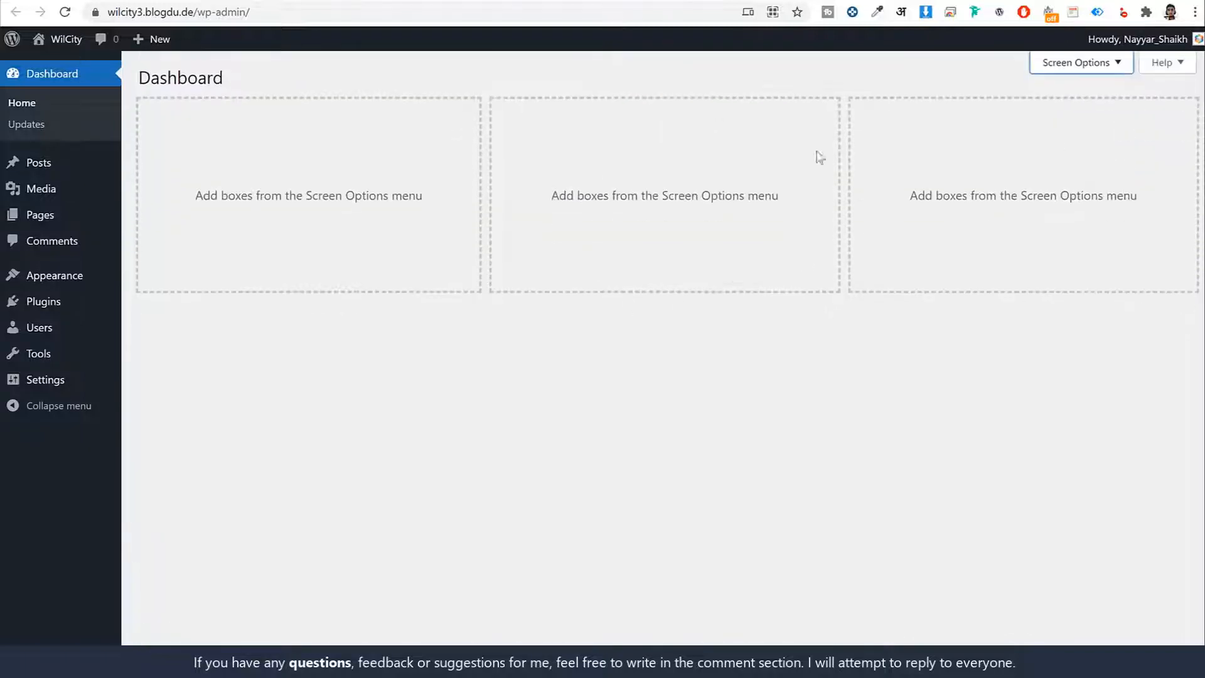
- Look through the Posts list, Media Library and Comments in the admin area, and the finished demo site's images at wilcity.blogdu.de
click(35, 167)
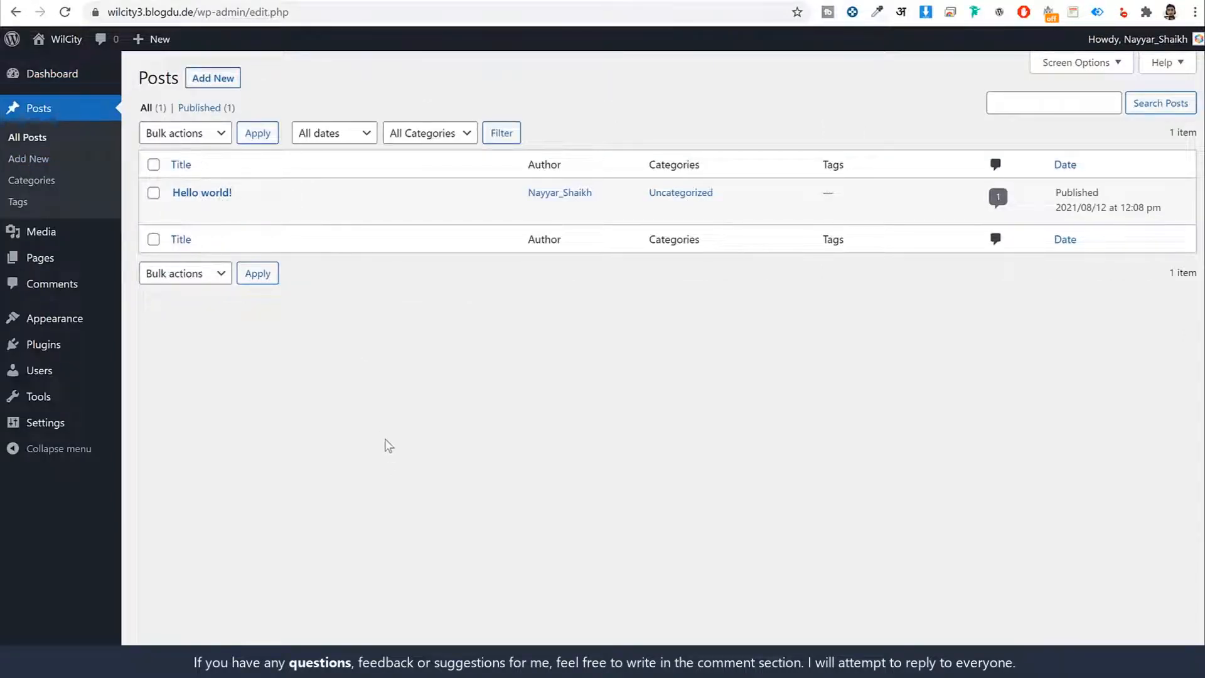
click(42, 232)
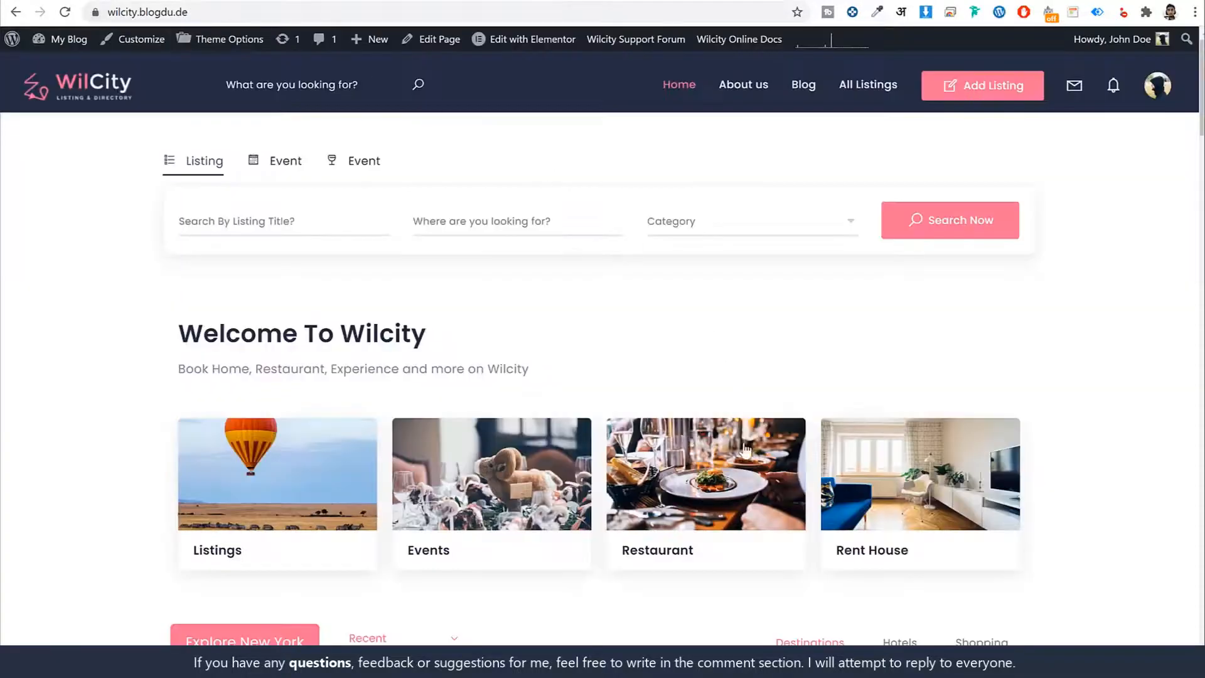
scroll(962, 535, down, 10)
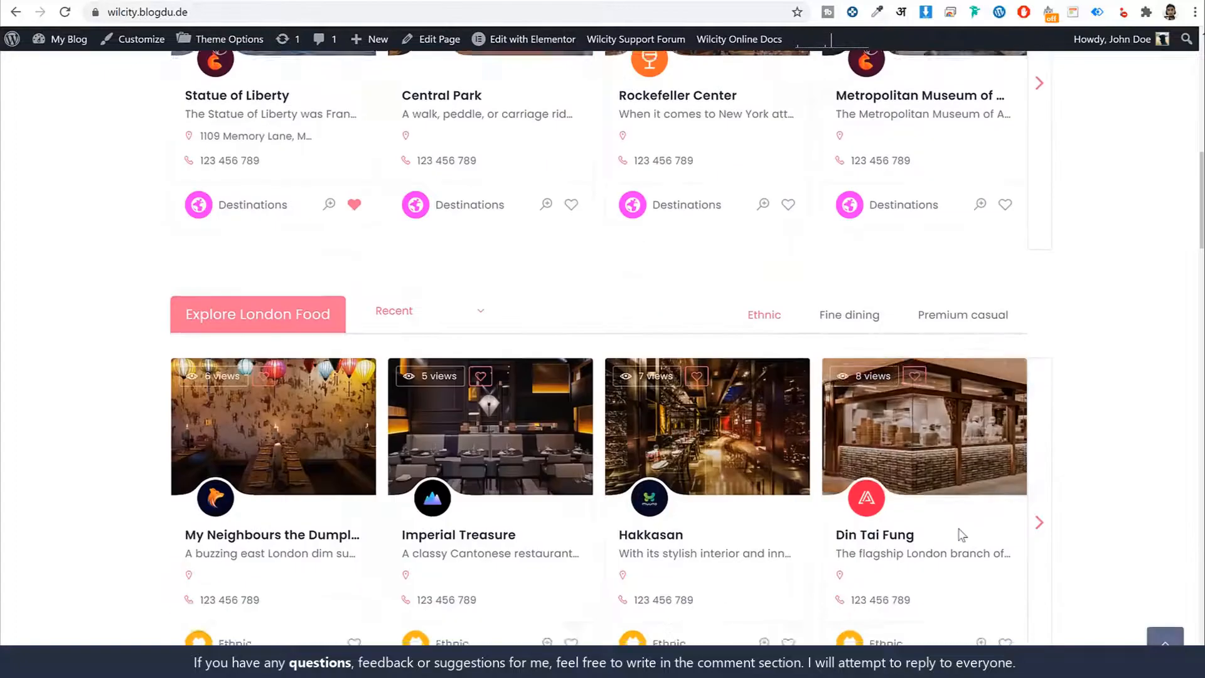
scroll(963, 534, down, 6)
scroll(960, 537, up, 18)
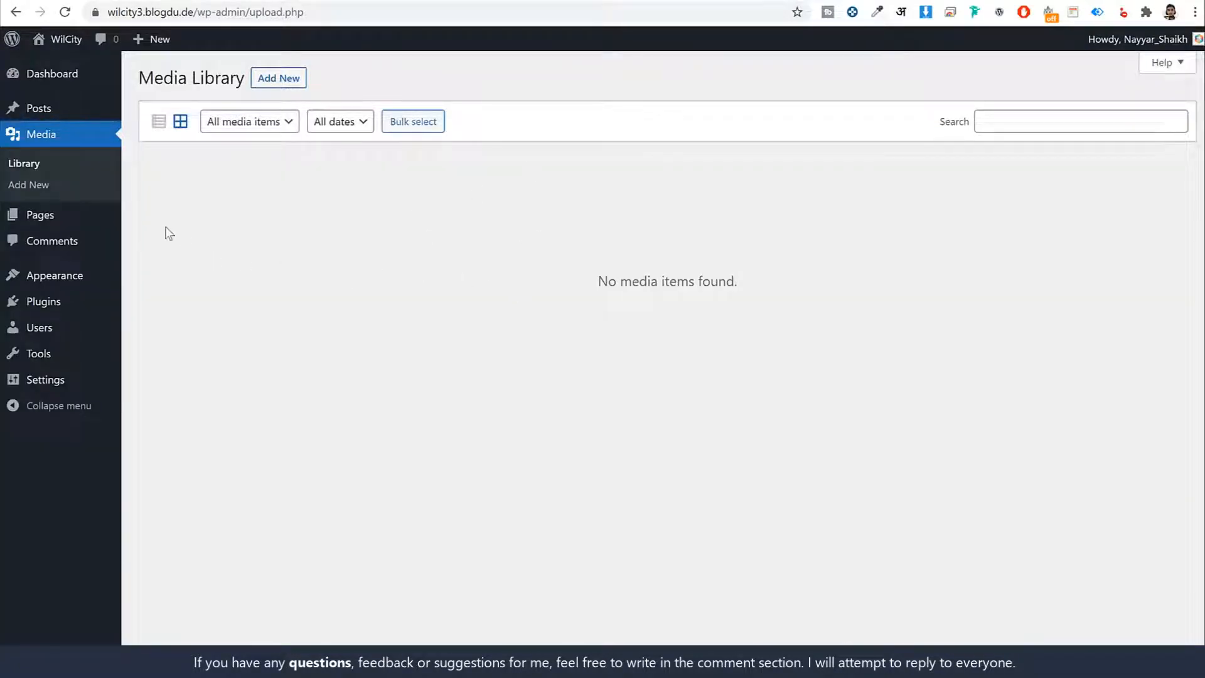
click(84, 219)
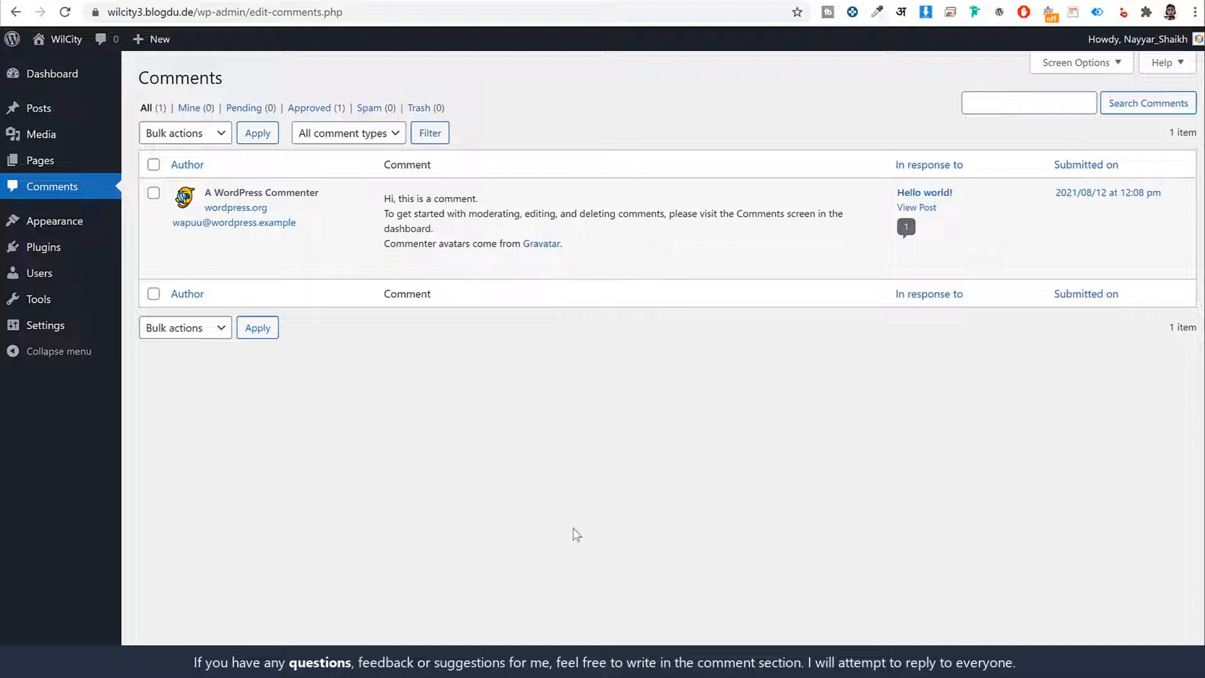
- Open the installed themes and view the site's front page with the active Twenty Twenty-One theme
mouse_move(439, 263)
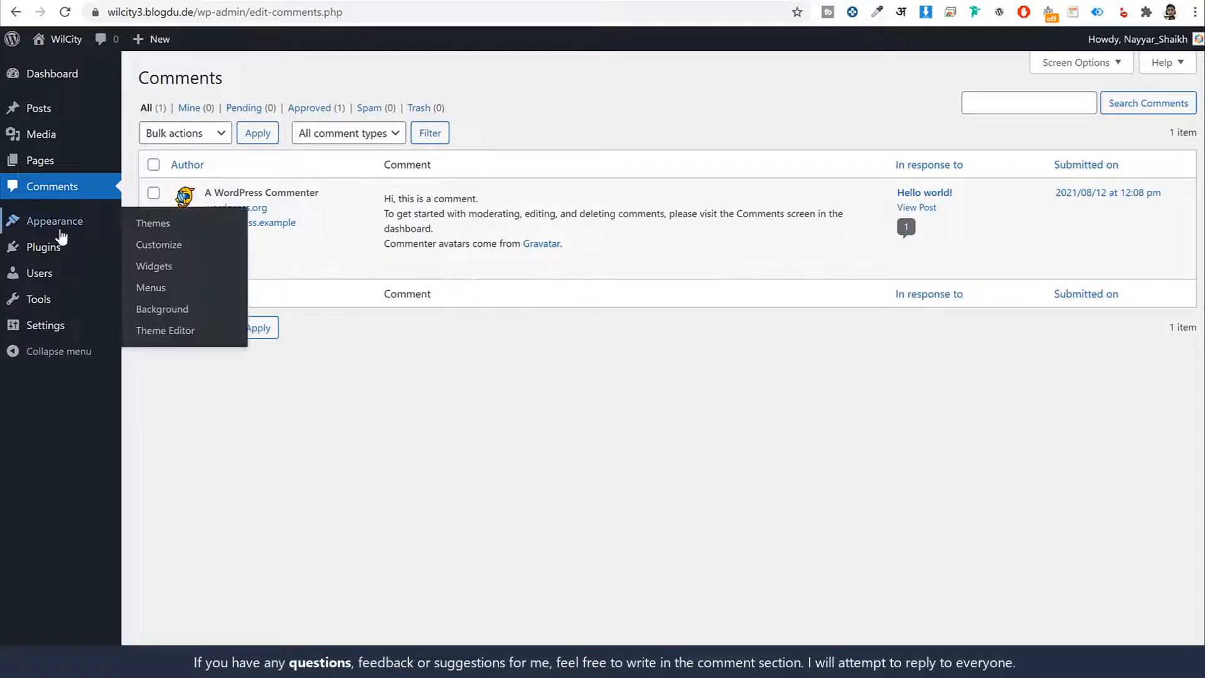
click(83, 228)
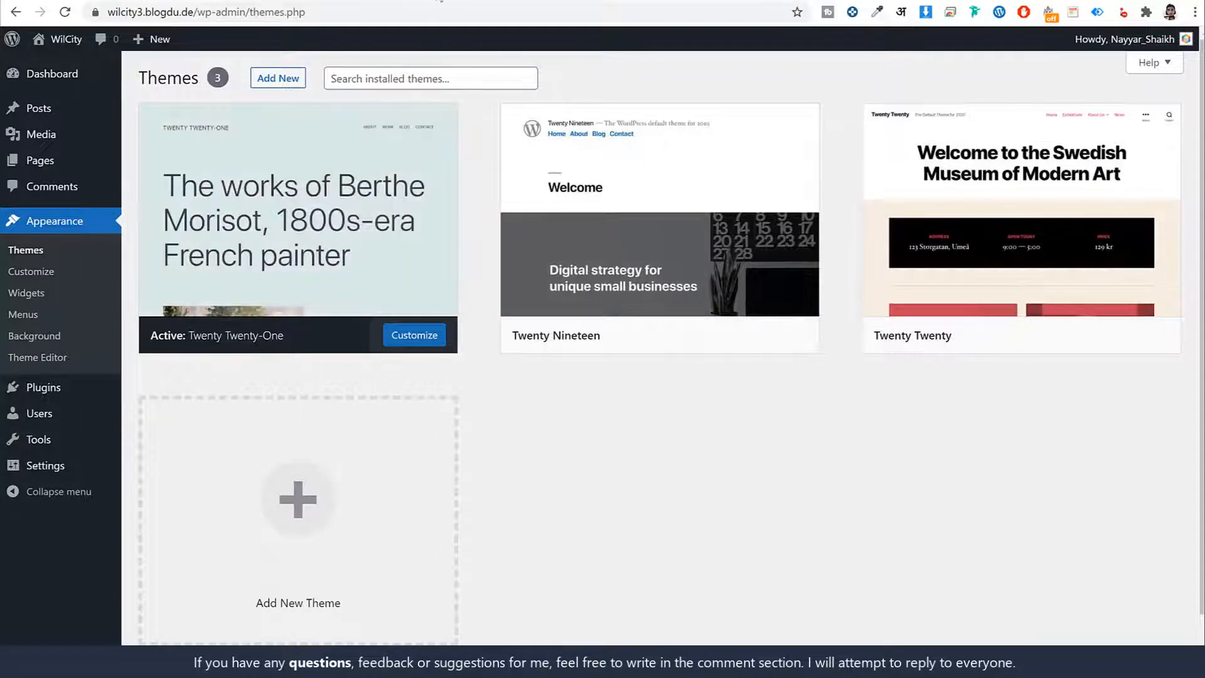
click(414, 1)
scroll(647, 522, down, 2)
scroll(649, 524, up, 2)
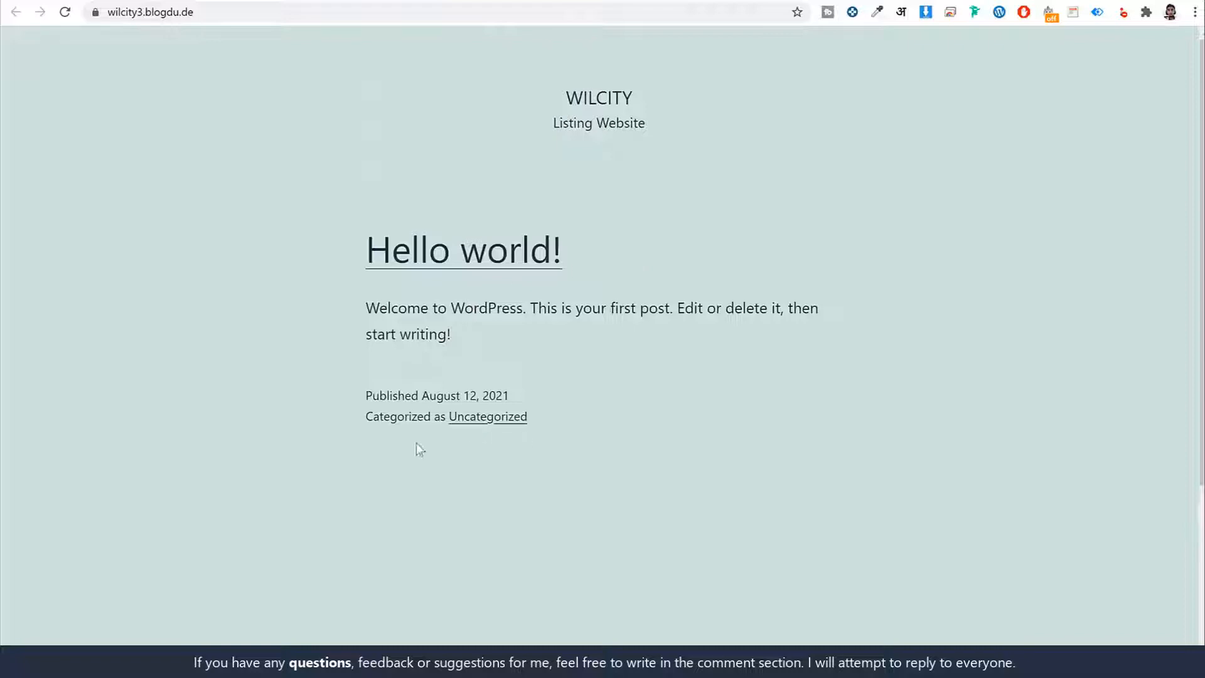
click(269, 2)
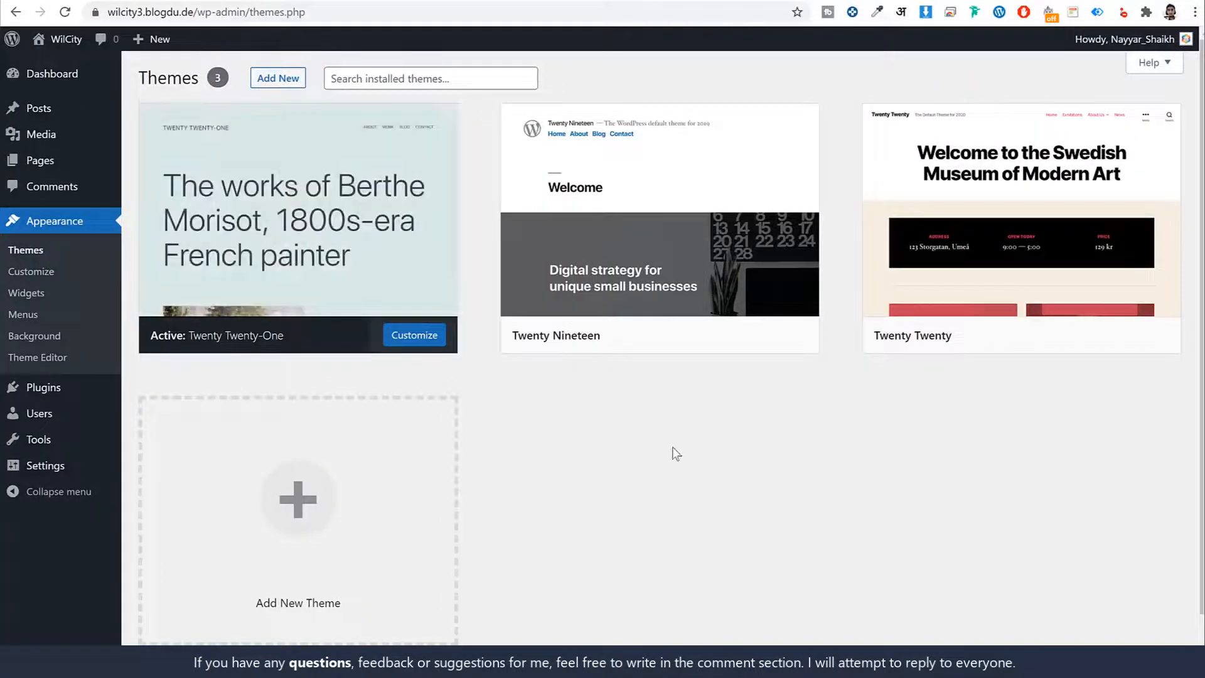
- Activate the Twenty Nineteen theme and reload the site's front page to check its new look
mouse_move(589, 274)
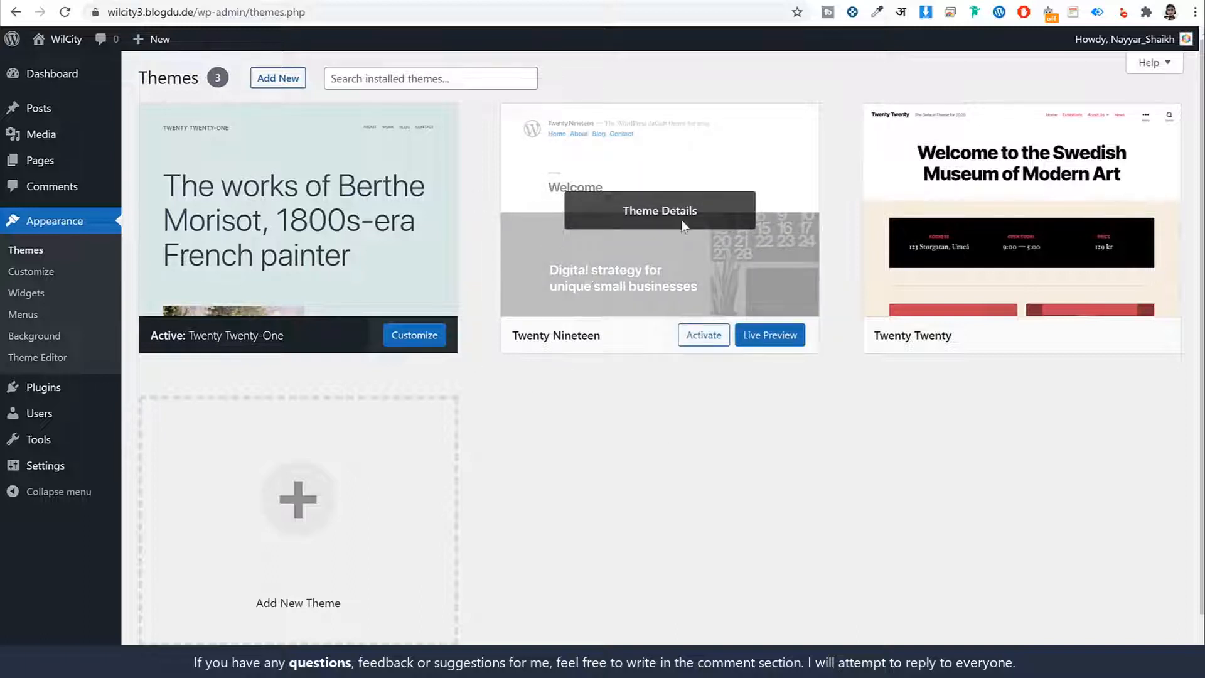
click(703, 335)
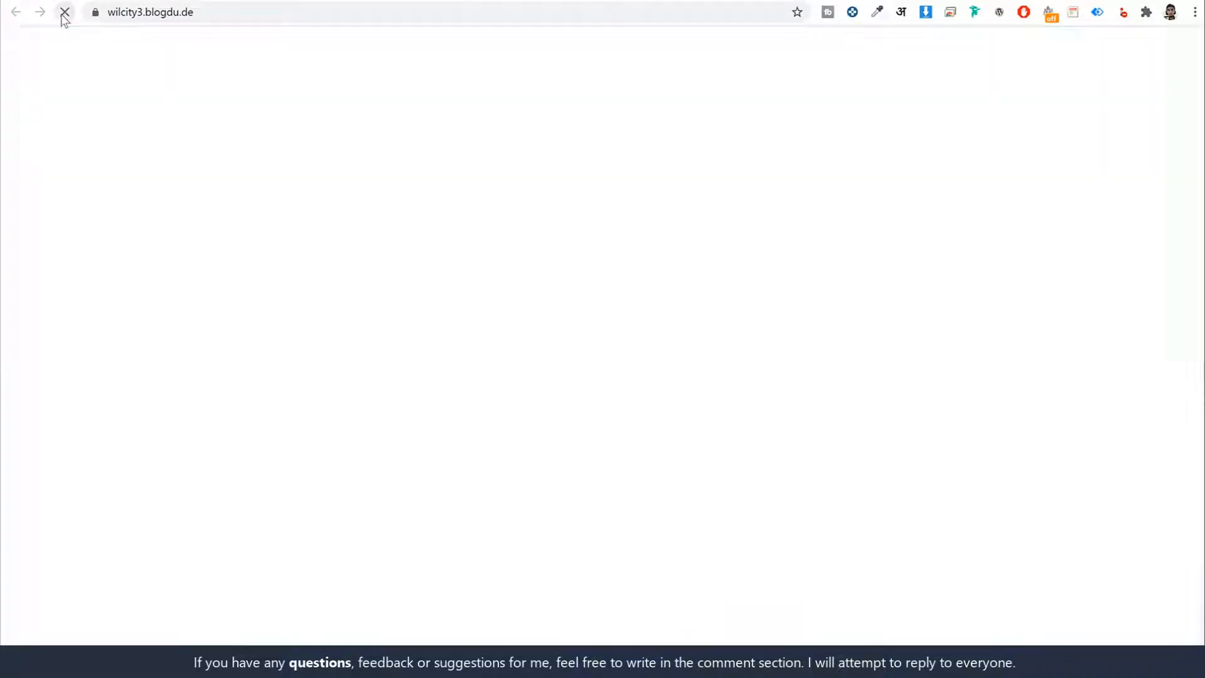
scroll(969, 318, down, 6)
scroll(972, 351, up, 7)
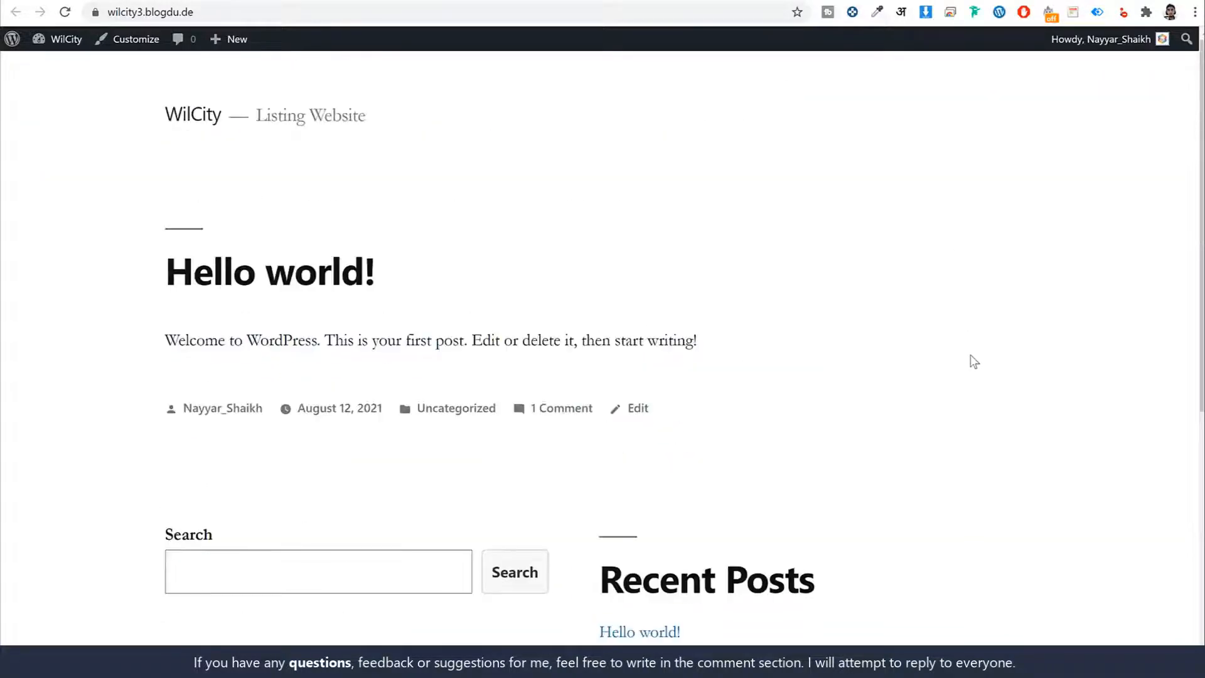
click(377, 0)
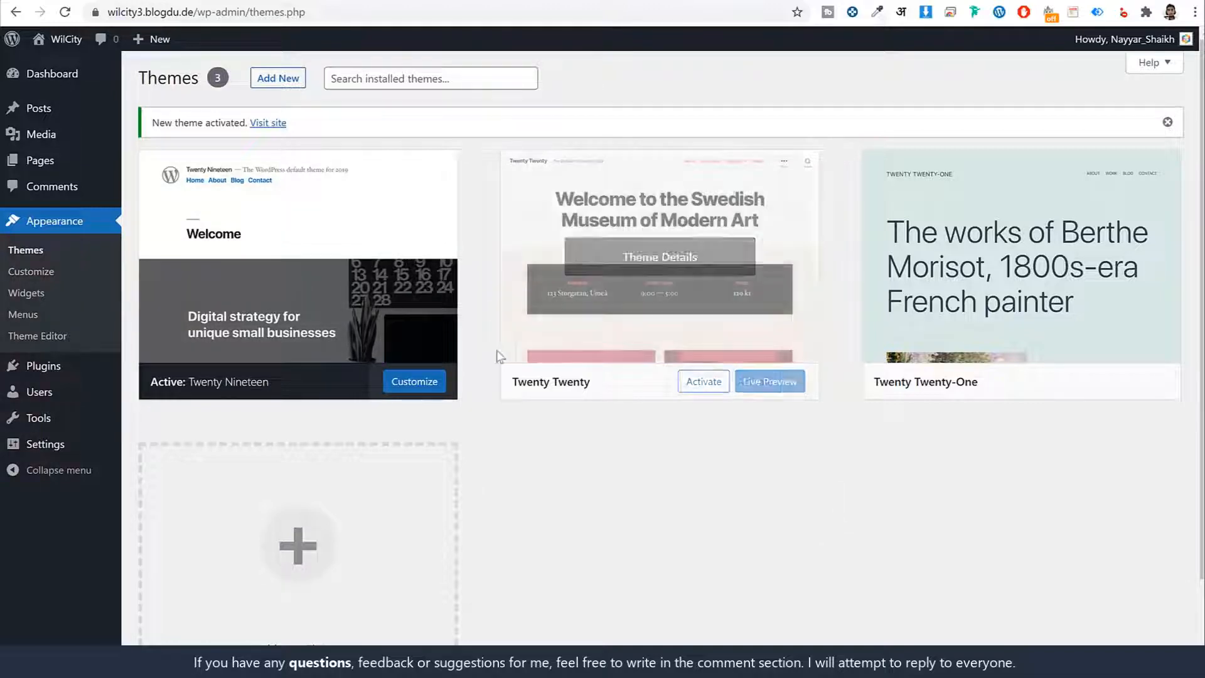
- Delete the unused Twenty Twenty and Twenty Twenty-One themes
click(684, 254)
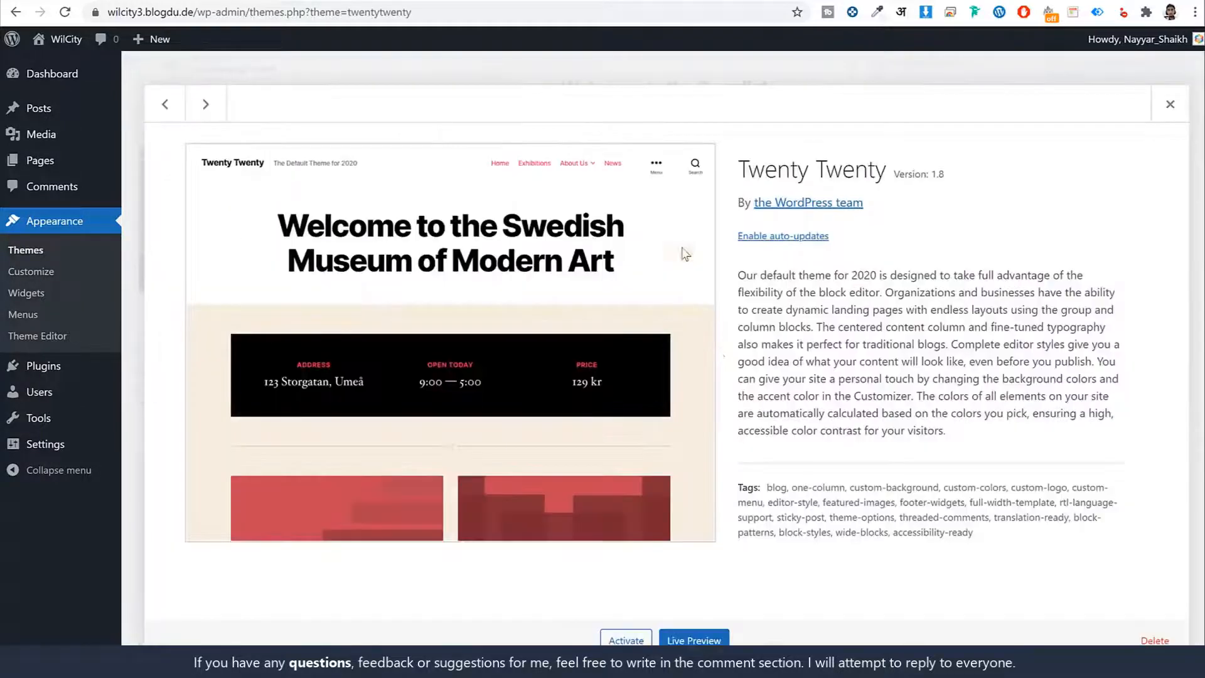
click(1132, 637)
click(681, 128)
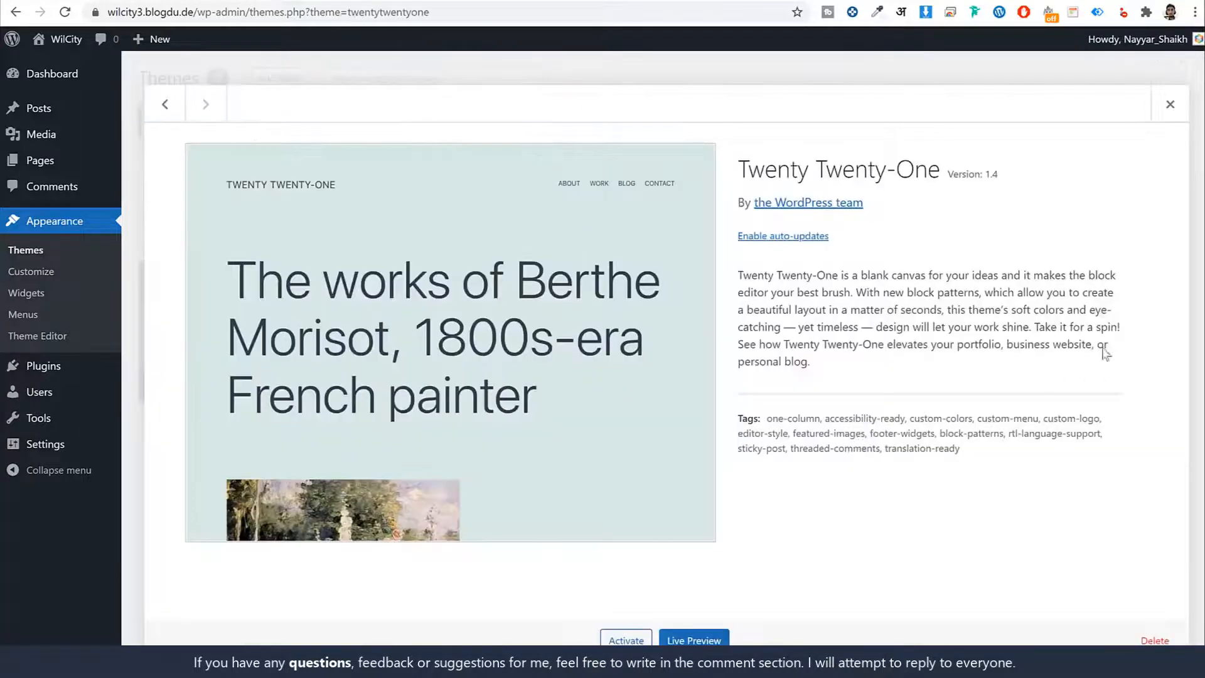
click(1170, 104)
click(674, 244)
click(1155, 639)
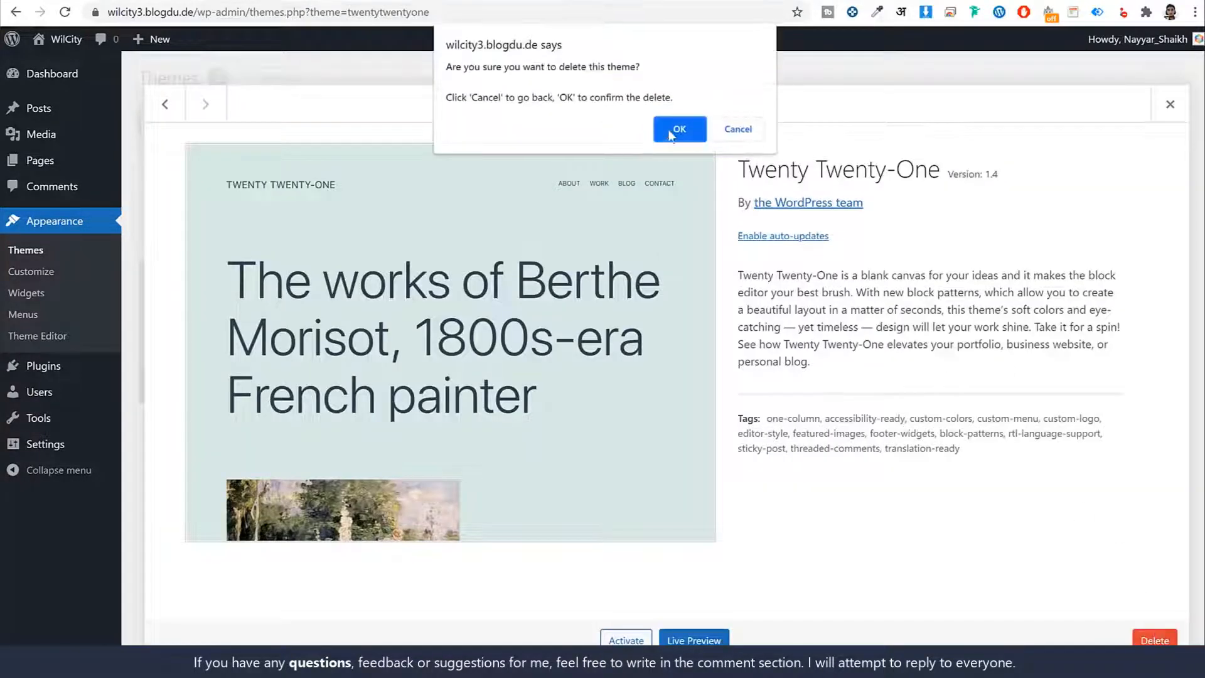
click(672, 127)
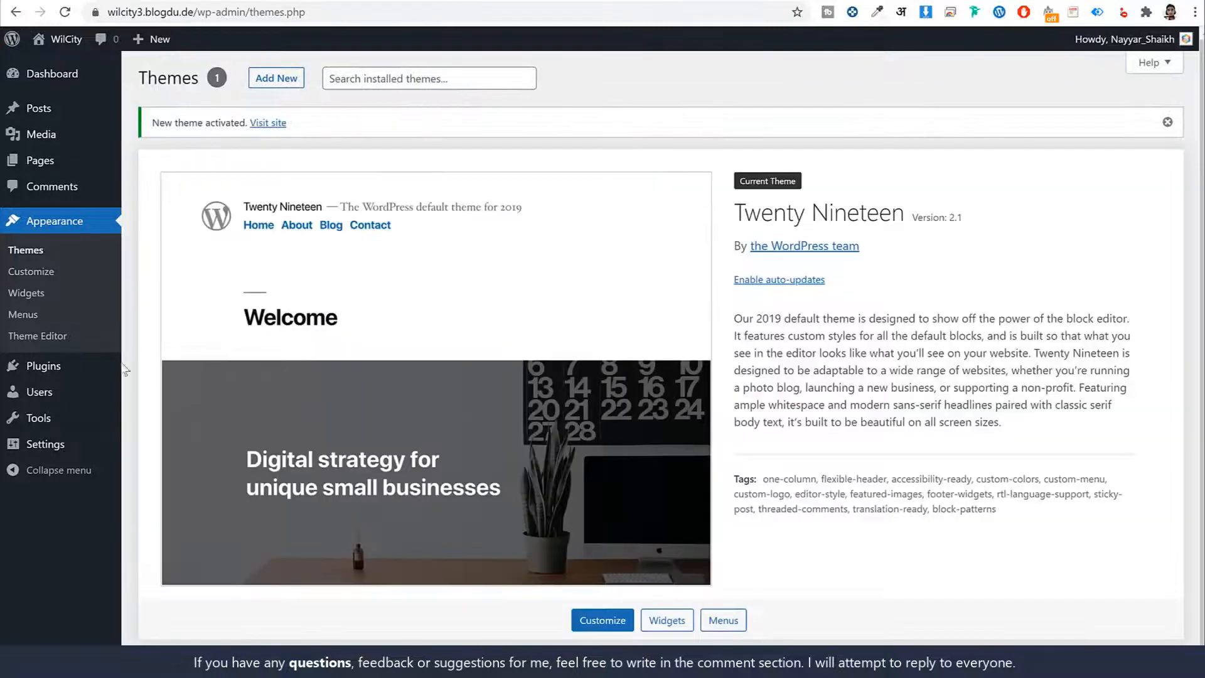
- Delete the Akismet Anti-Spam and Hello Dolly plugins from the installed plugins
click(43, 367)
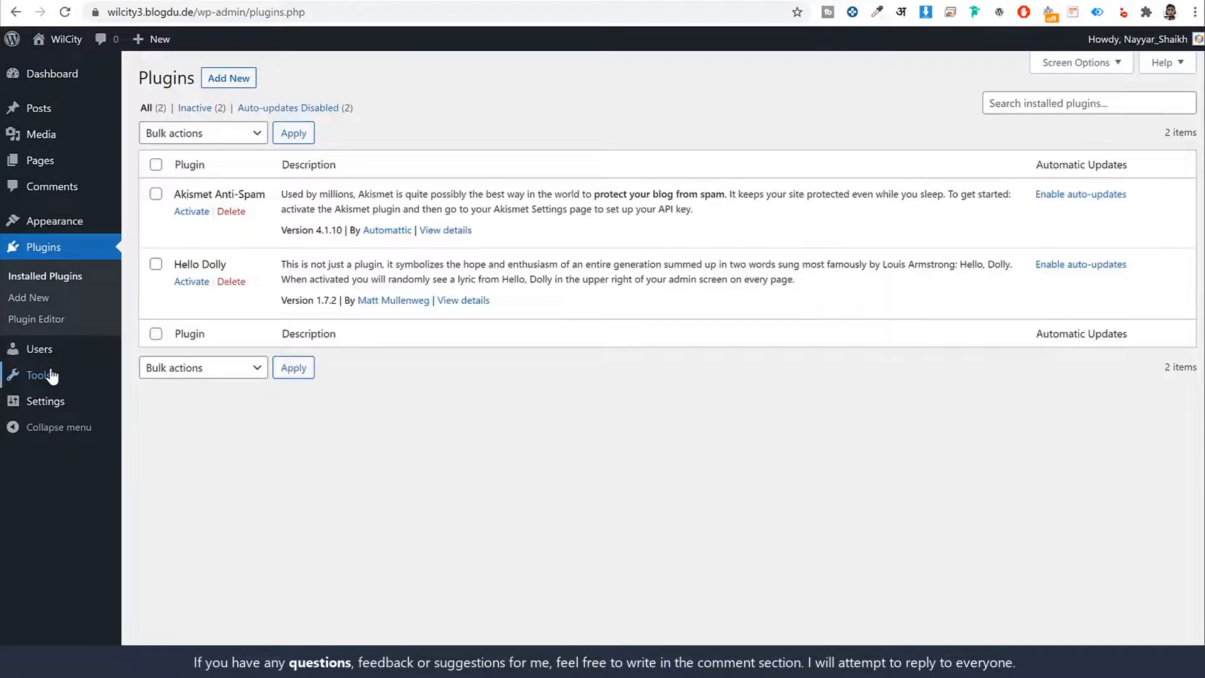
click(231, 212)
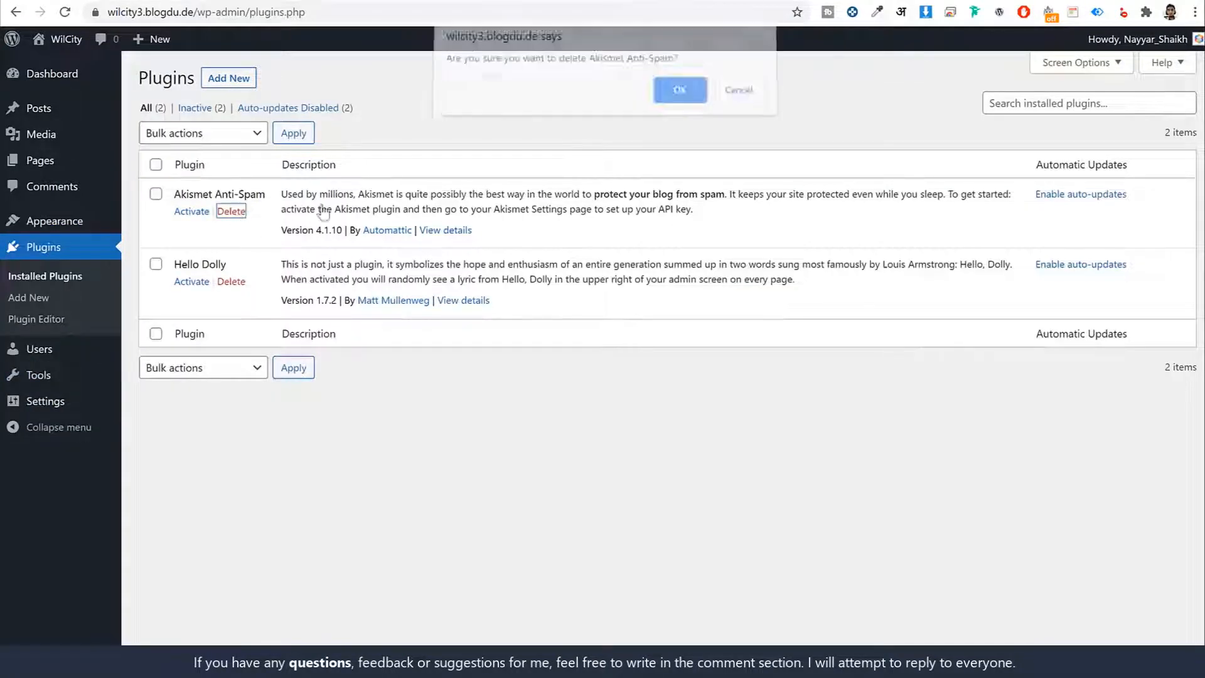
key(Return)
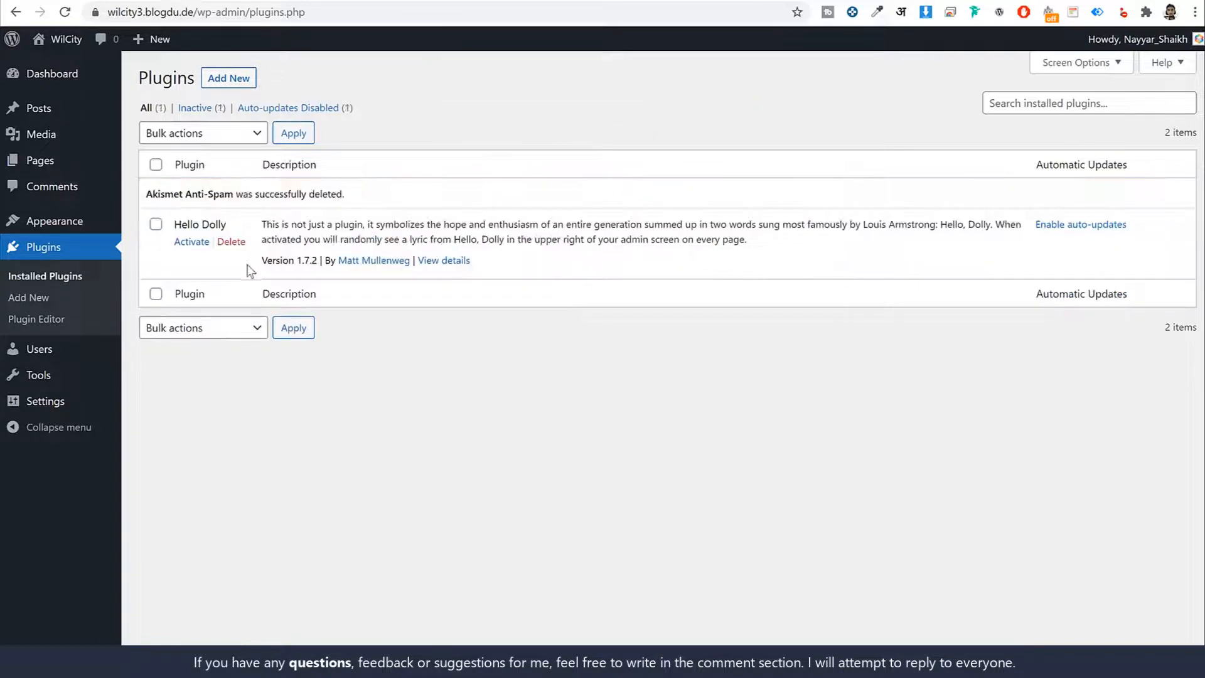
click(232, 242)
click(693, 98)
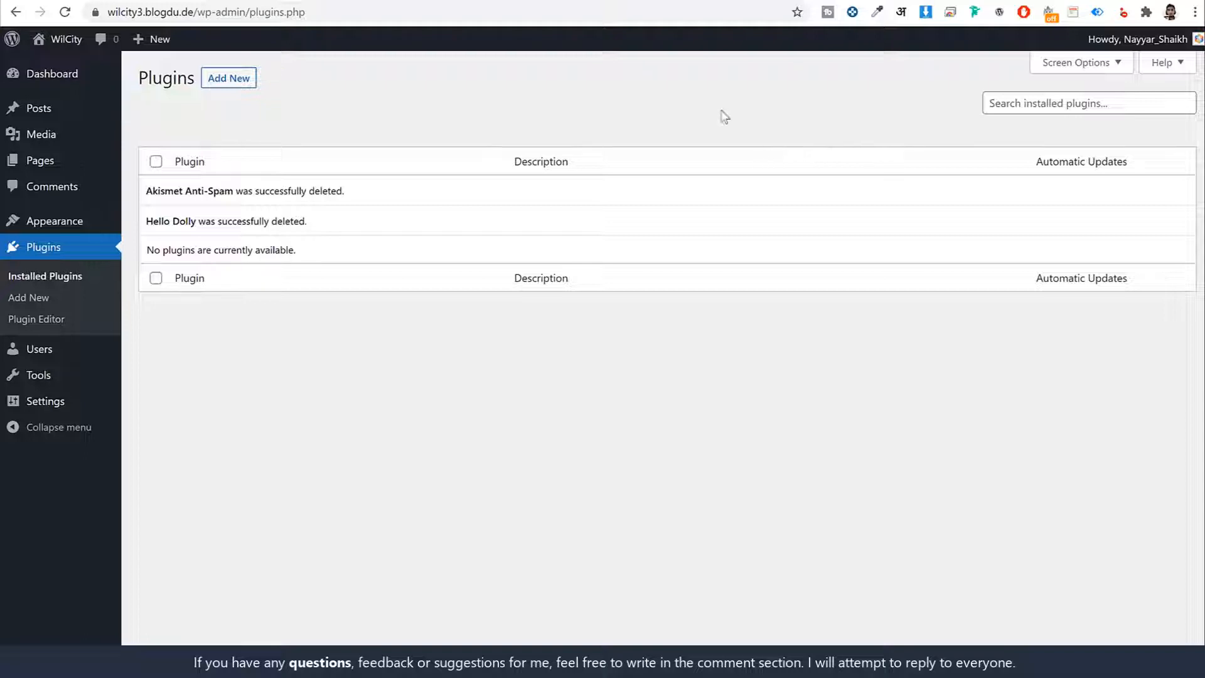
- Compare the new site's front page with the finished WilCity demo home page at wilcity.blogdu.de
click(450, 0)
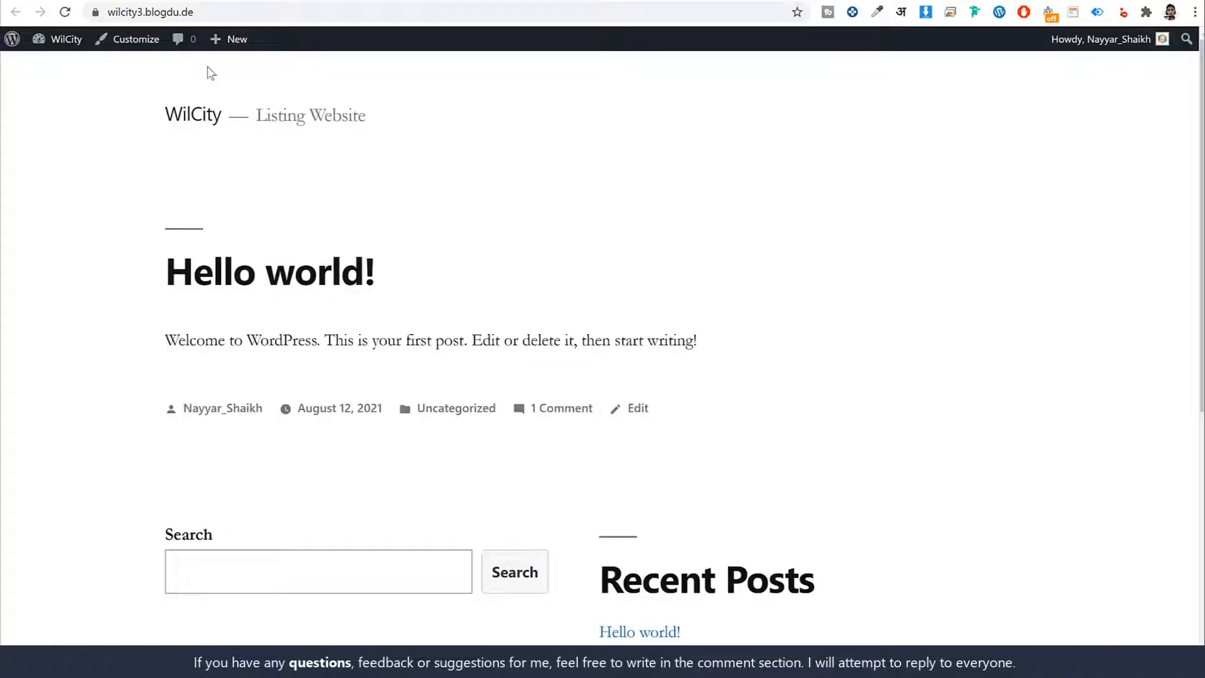
click(120, 1)
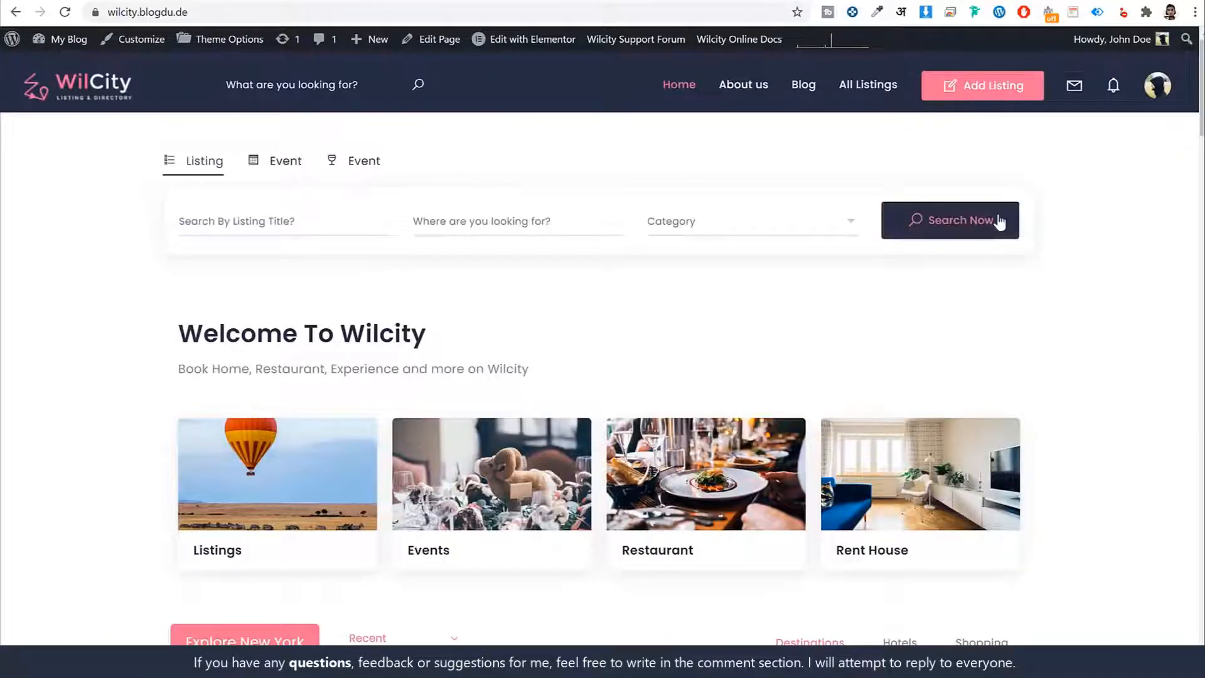
scroll(1069, 244, down, 5)
scroll(1060, 257, down, 5)
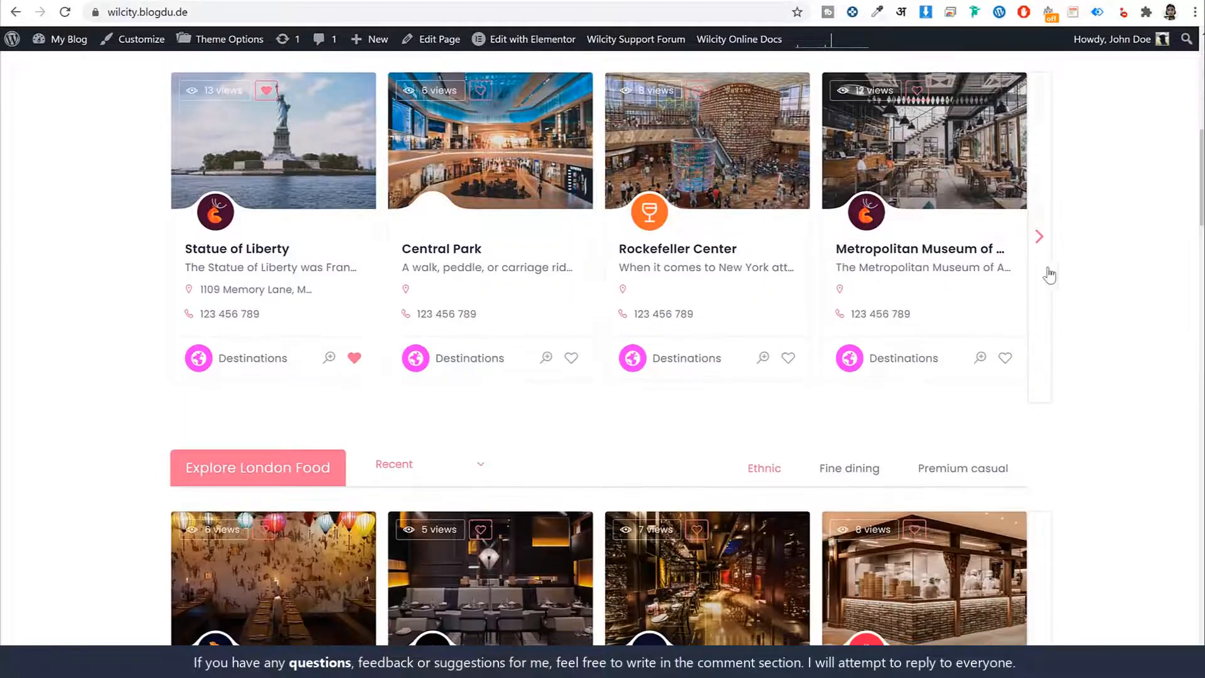
scroll(1045, 282, up, 10)
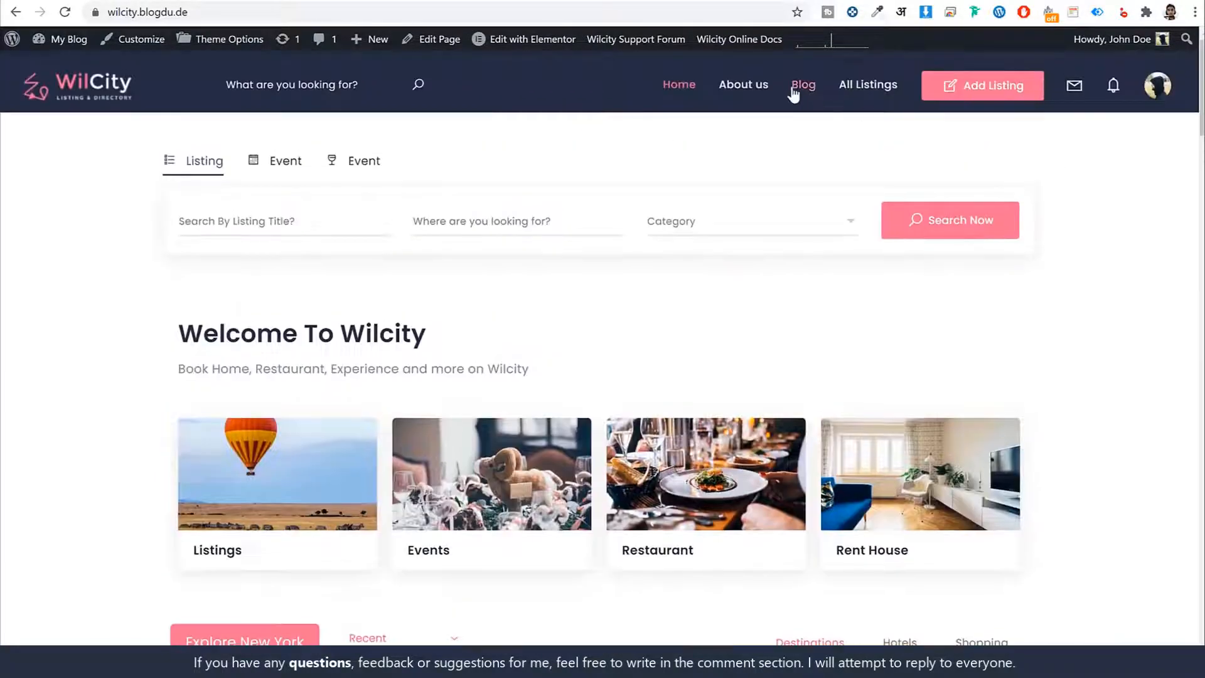
- Open the general settings of the wilcity3.blogdu.de site and review its site title, tagline and administration email address
click(299, 0)
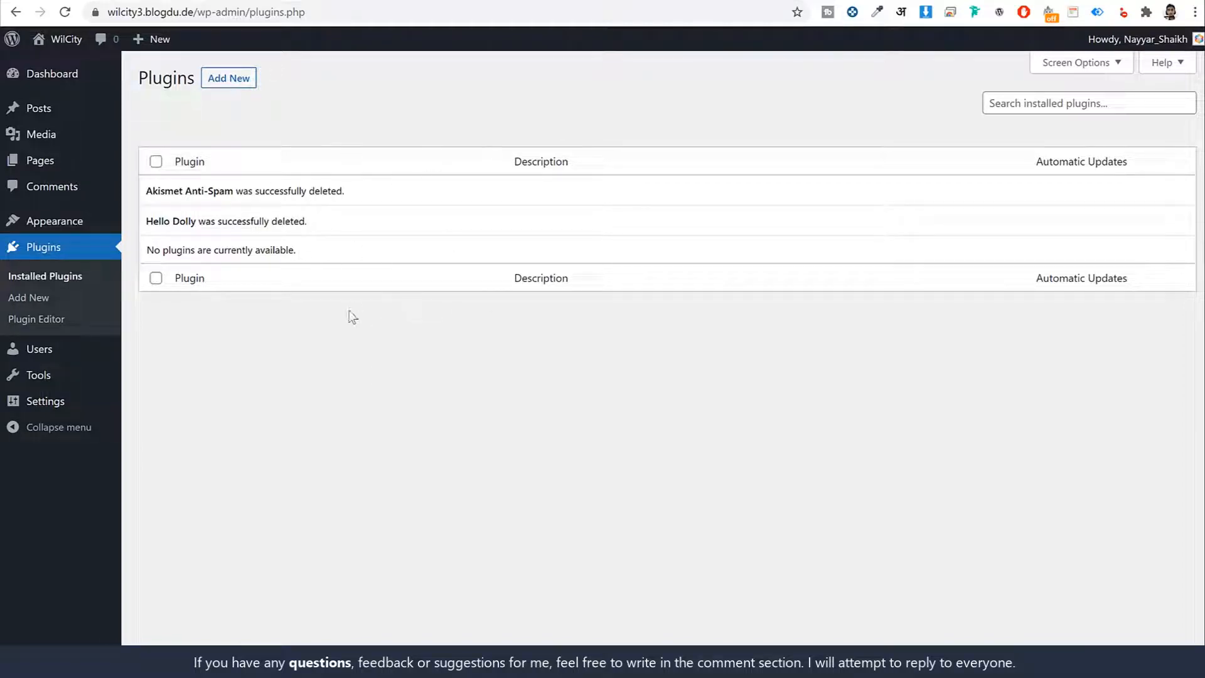
click(52, 408)
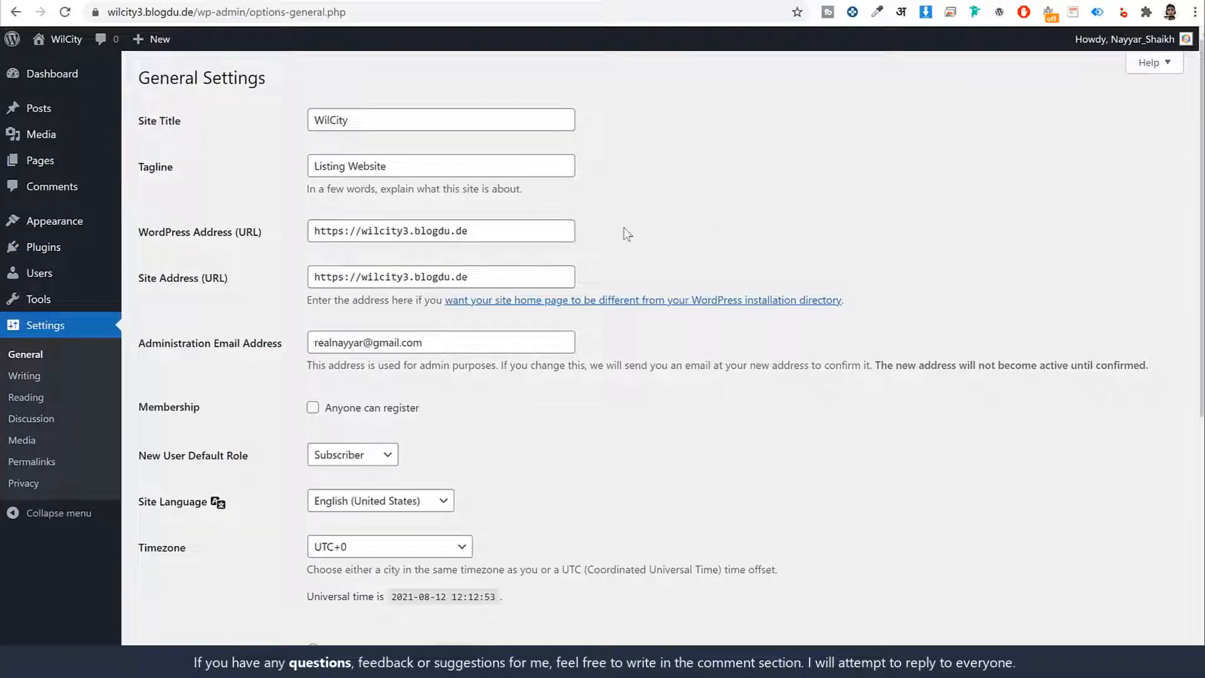
double_click(378, 122)
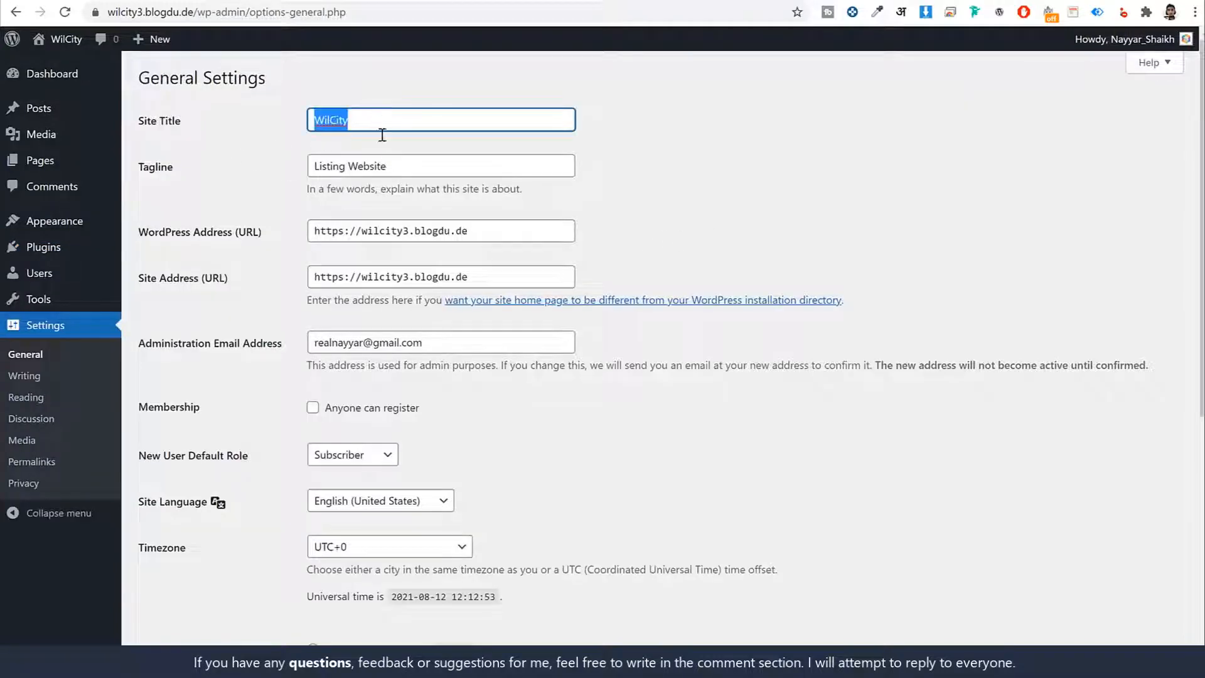
key(Tab)
click(741, 171)
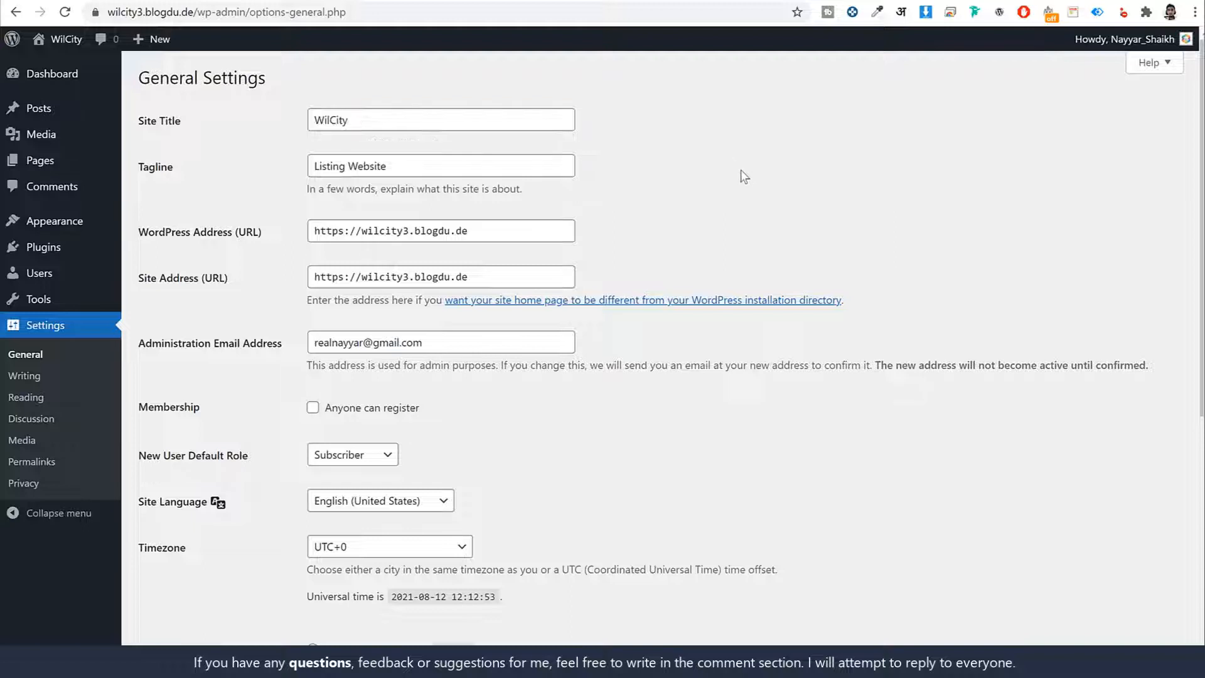
scroll(729, 179, down, 2)
drag(192, 191, 286, 193)
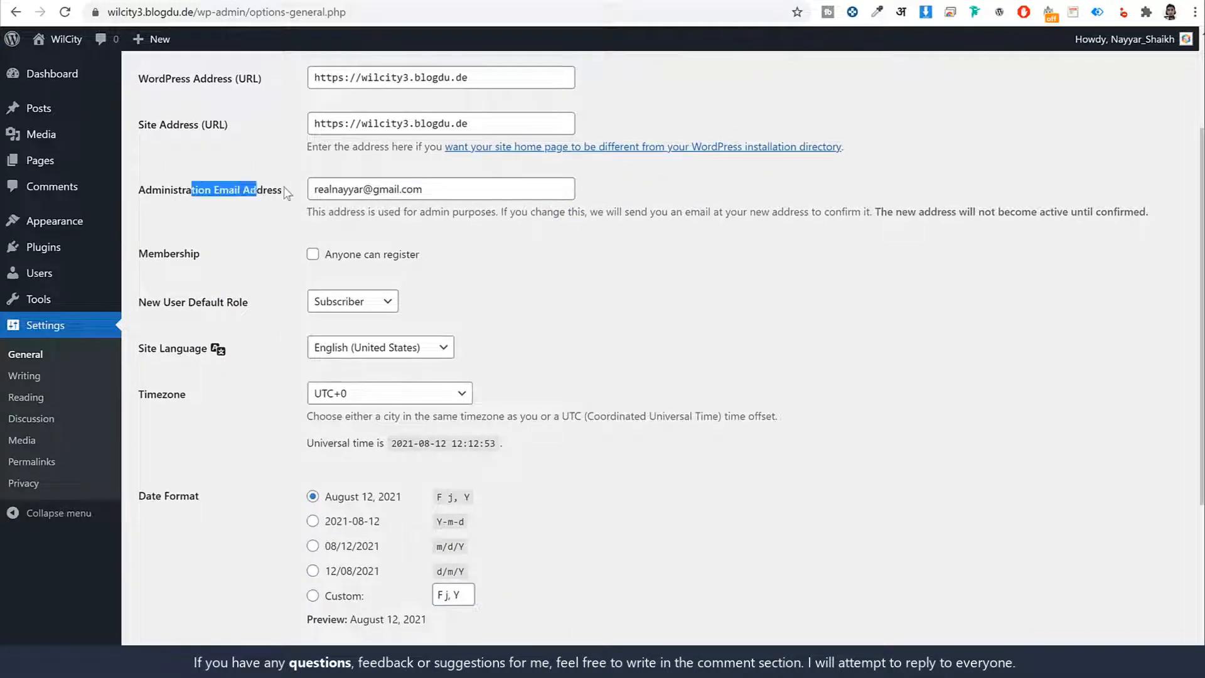
triple_click(499, 188)
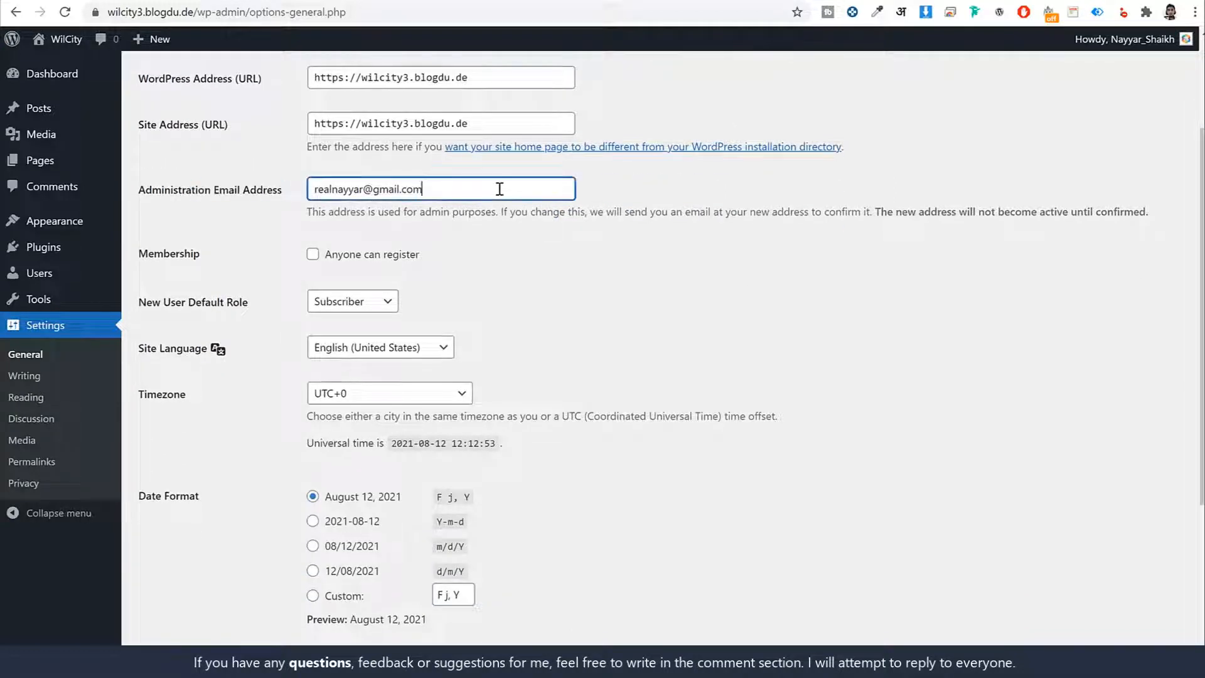
click(798, 284)
- Allow anyone to register under Membership and check the New User Default Role setting
scroll(807, 308, down, 2)
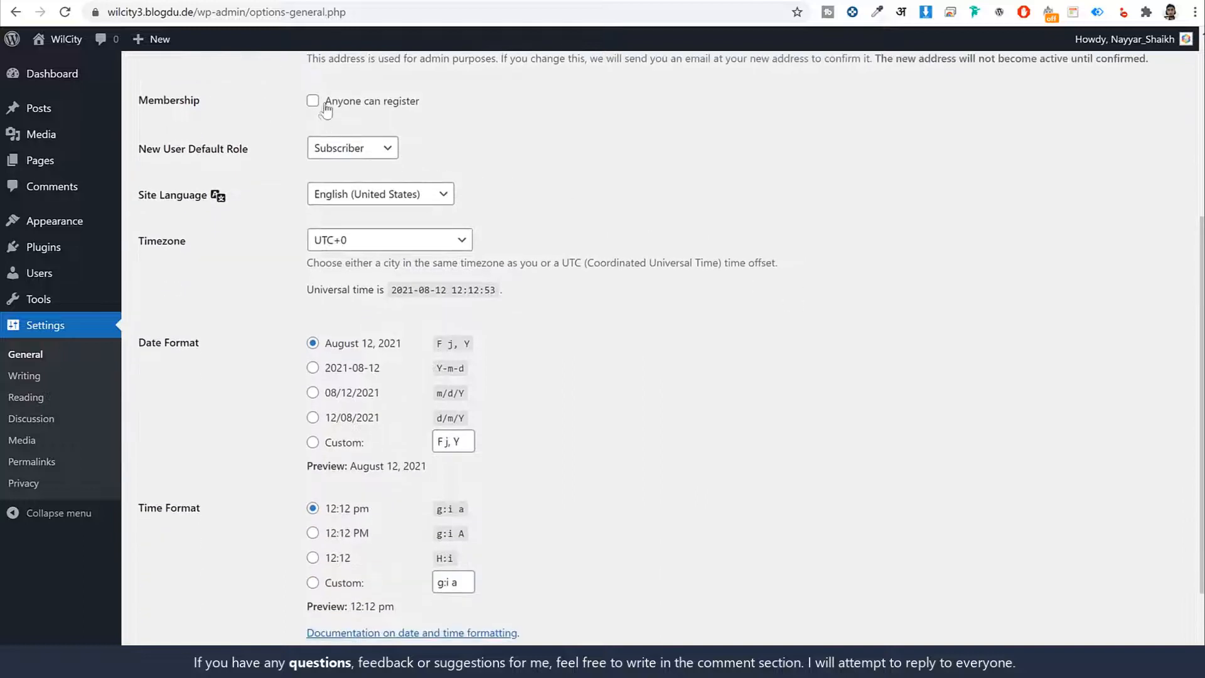
click(325, 104)
drag(312, 102, 420, 102)
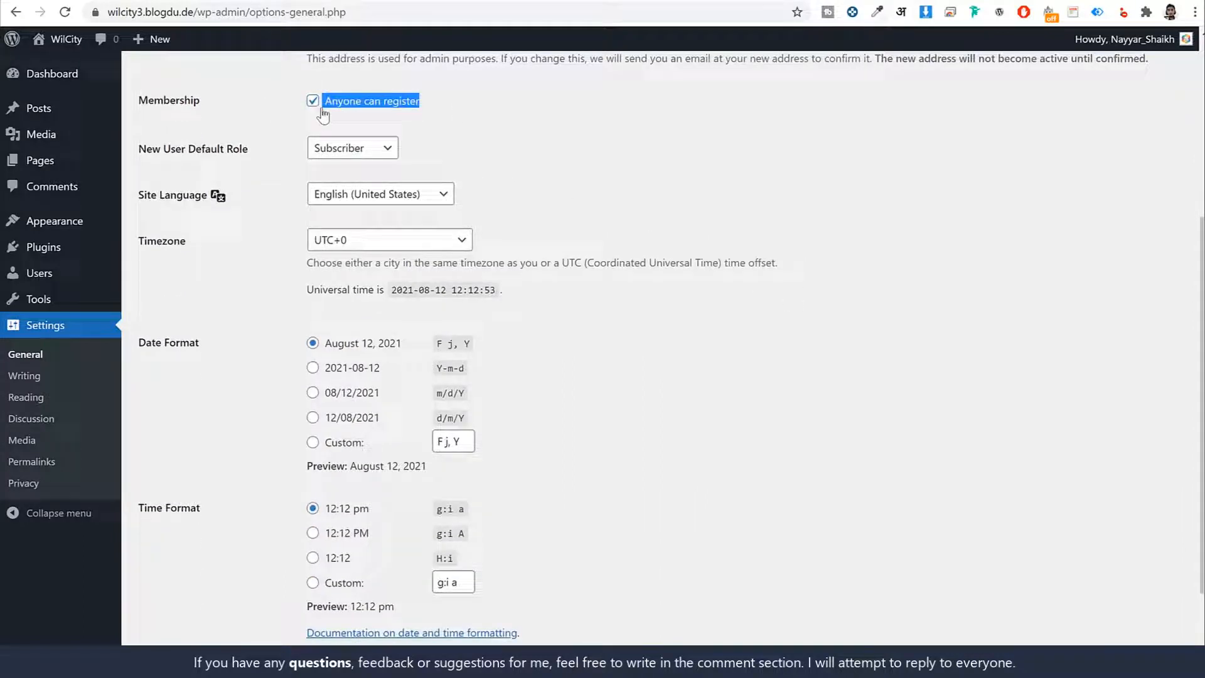
click(584, 130)
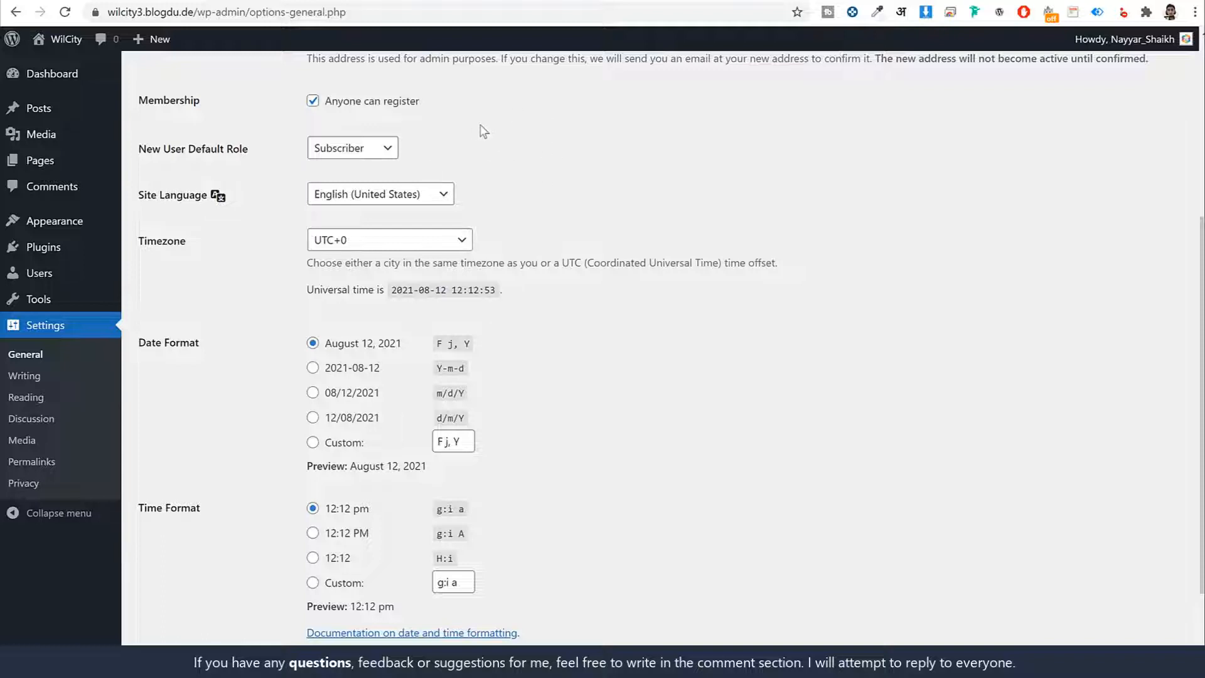
drag(270, 155, 150, 165)
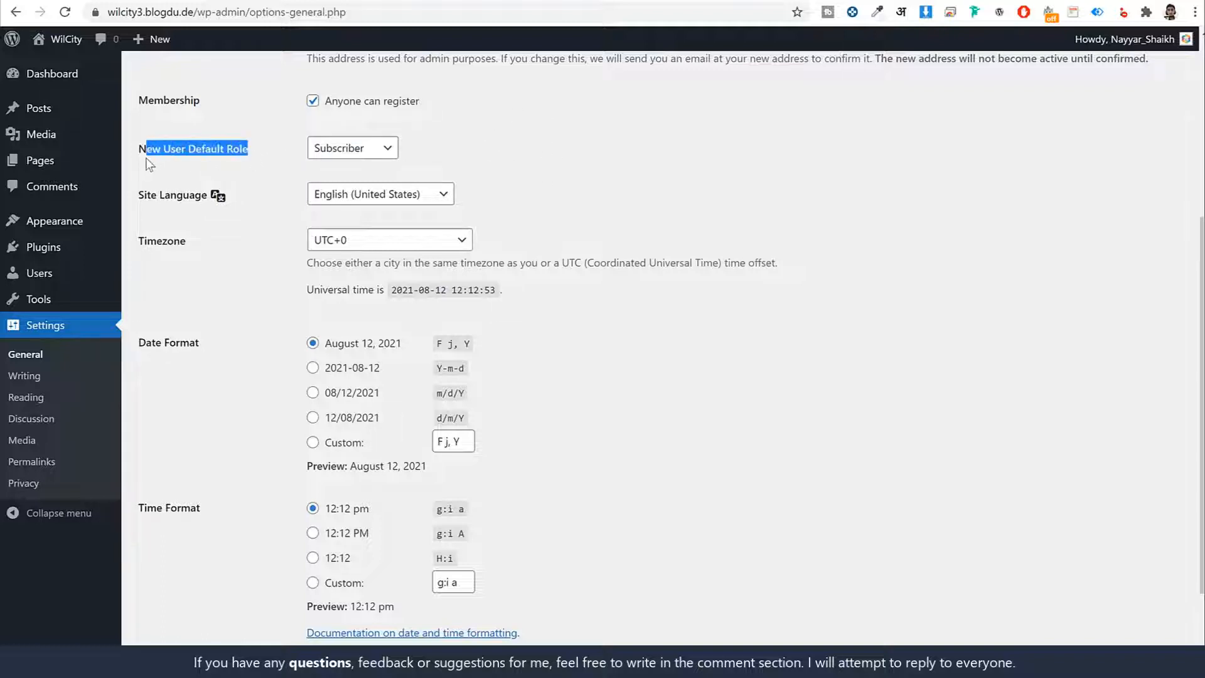
click(724, 155)
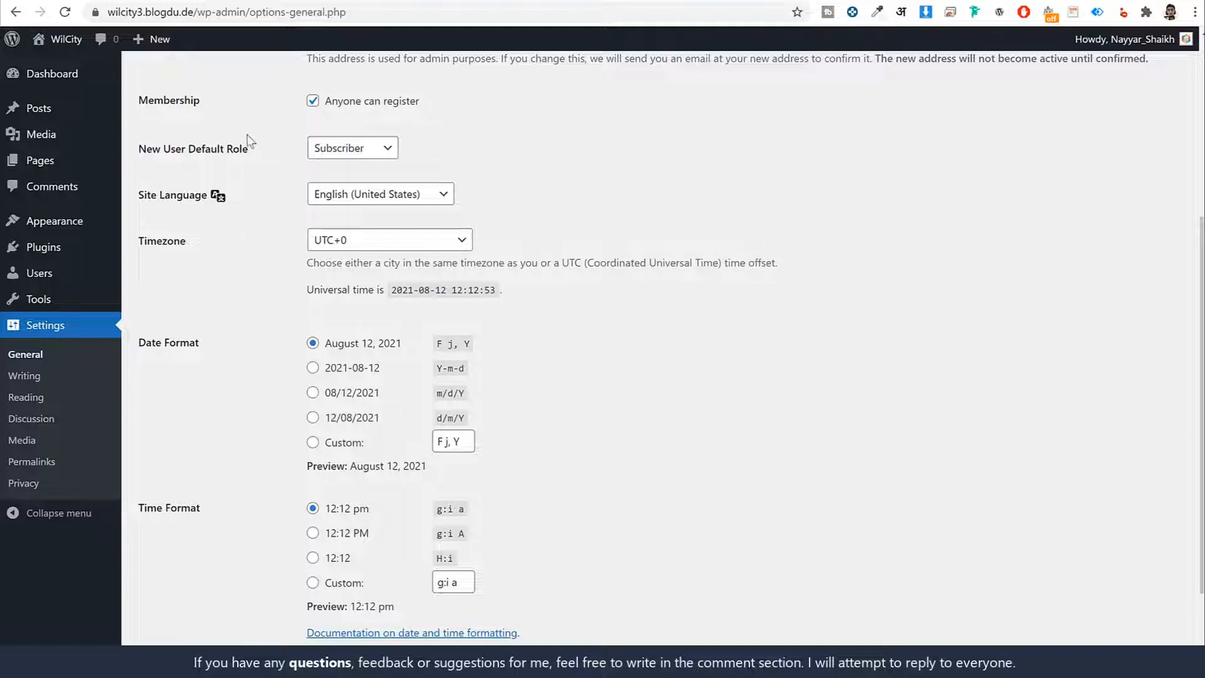
drag(245, 151, 152, 154)
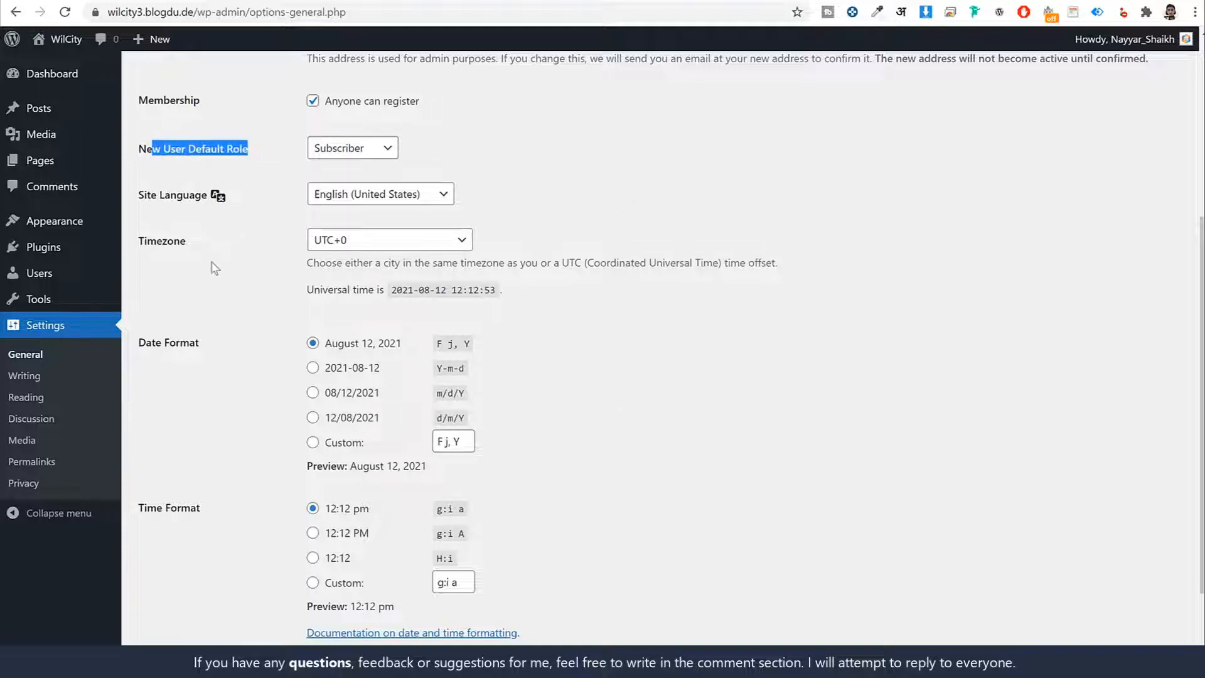
- Set the site timezone to Kolkata and save the general settings
click(388, 240)
text(kolkata)
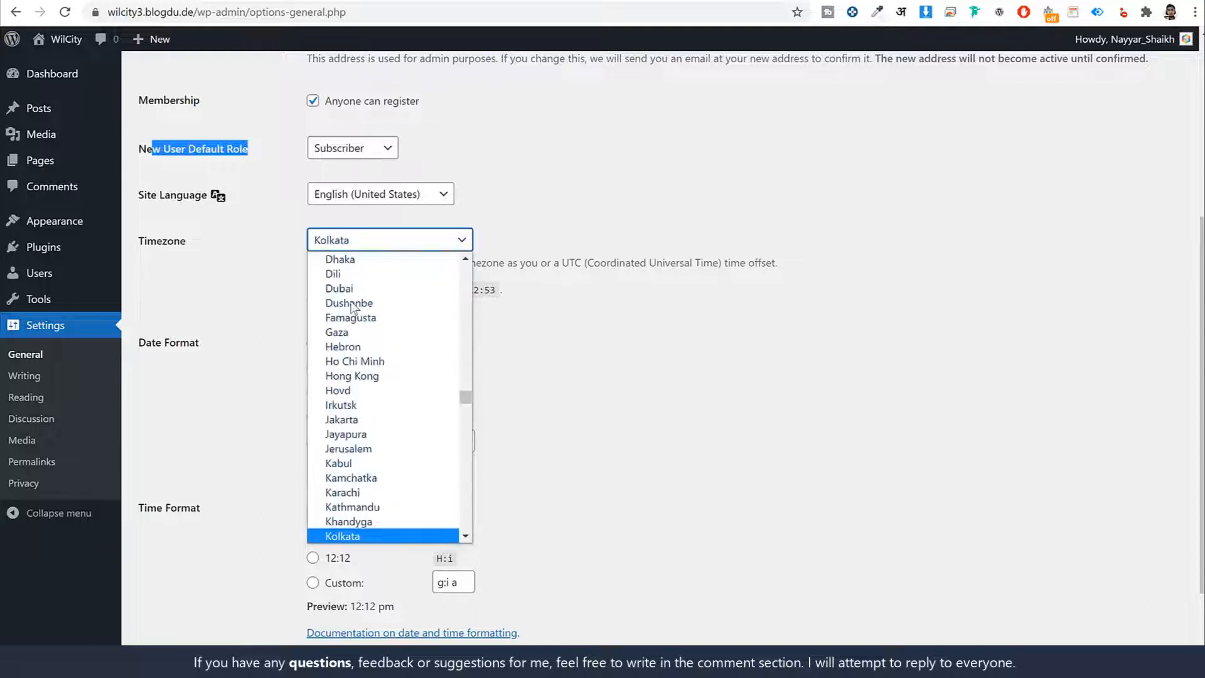
key(Return)
click(720, 383)
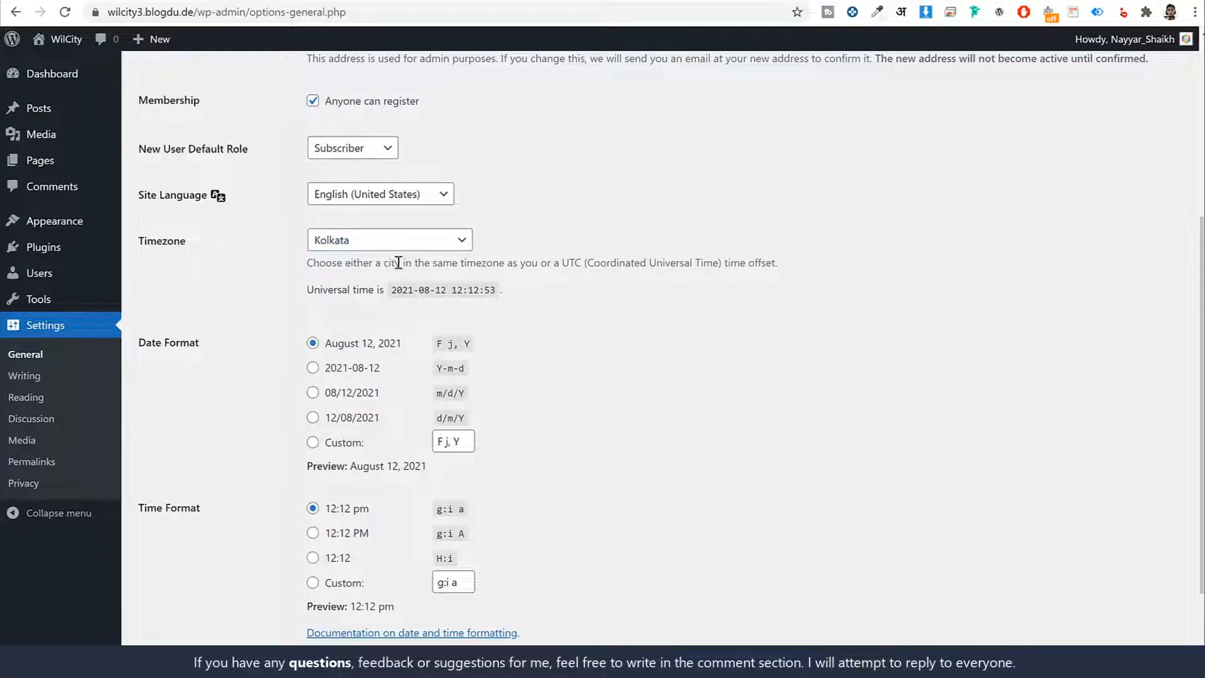
scroll(677, 384, down, 2)
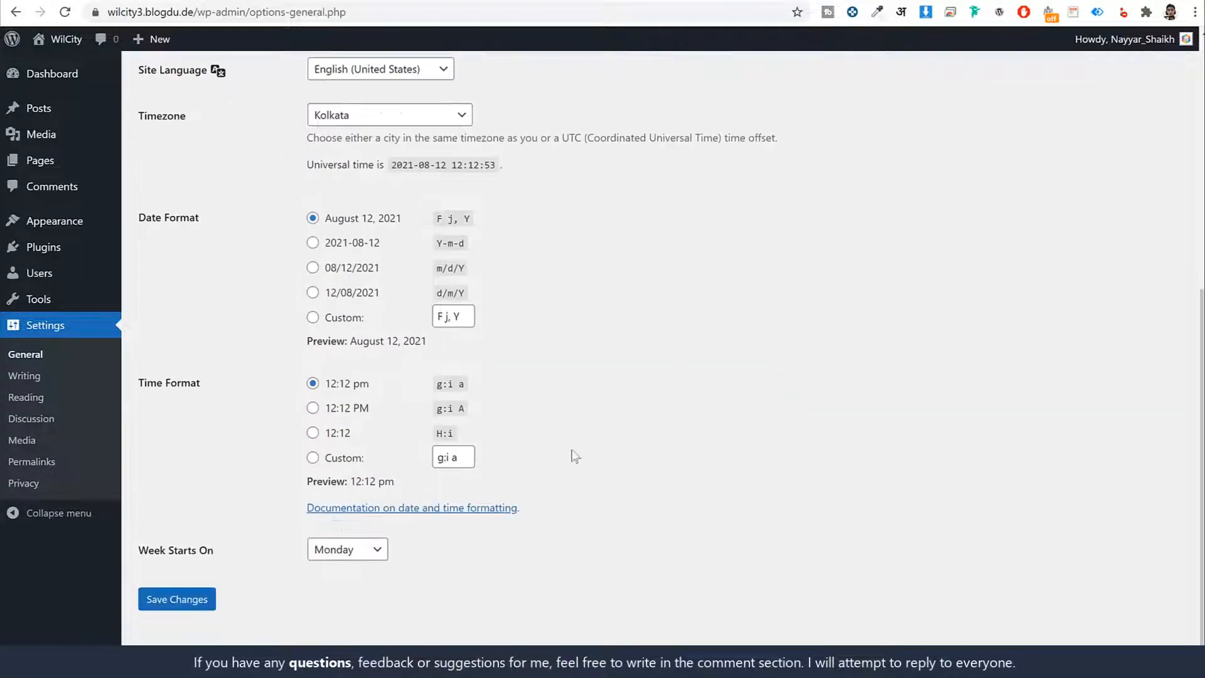
click(182, 602)
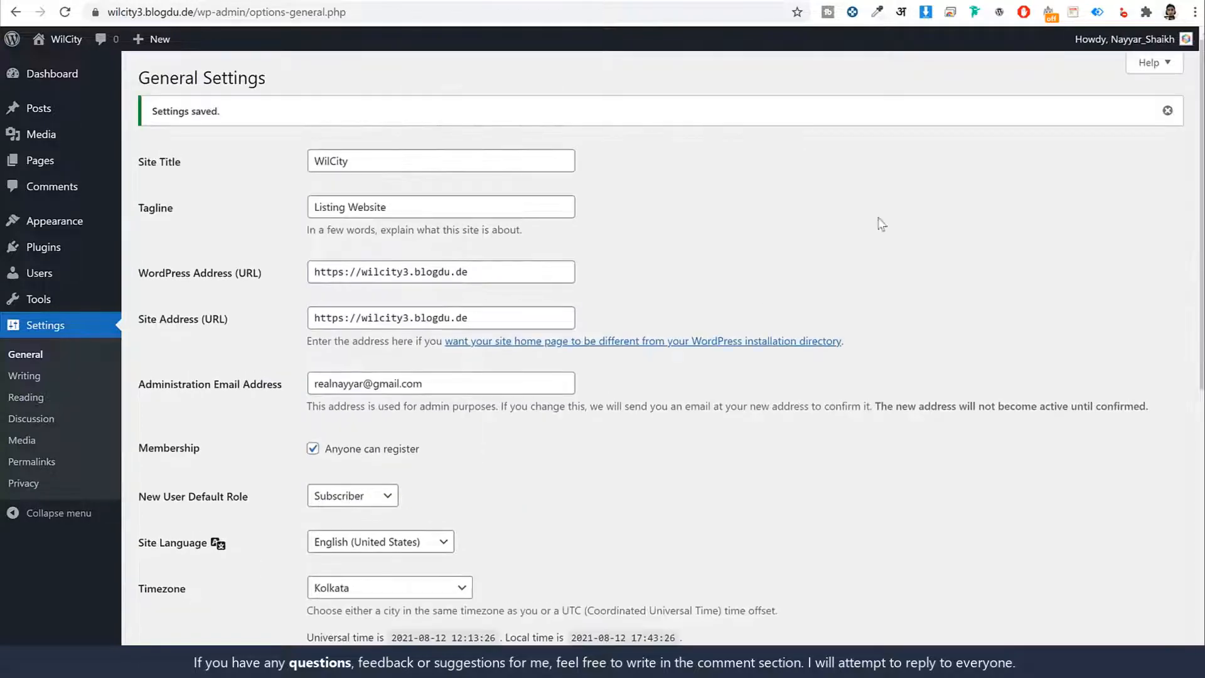
- Change the permalink structure to Post name, save it, and return to the dashboard
click(61, 456)
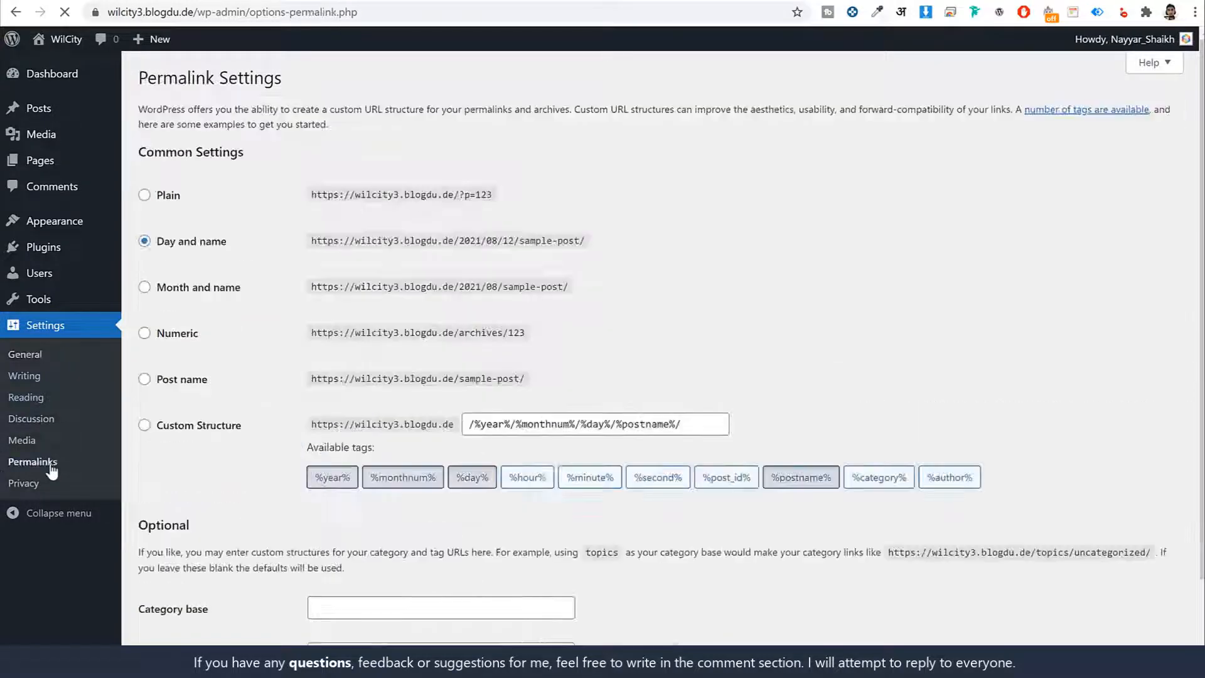
drag(227, 246, 161, 257)
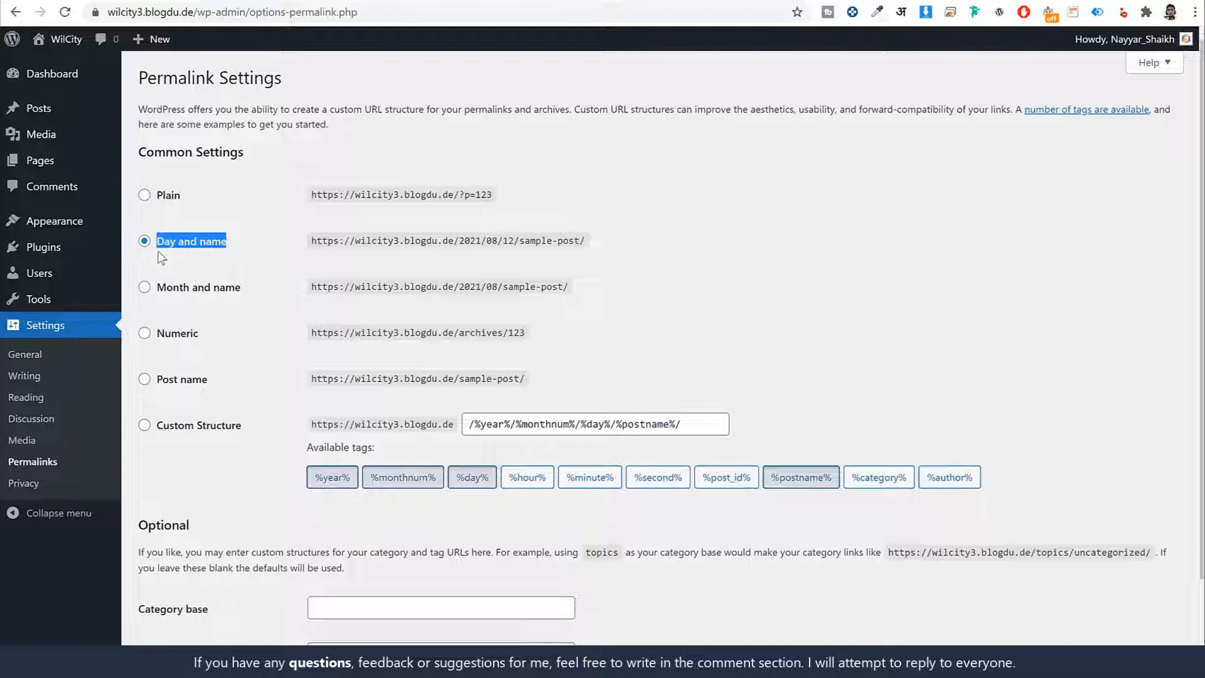
click(188, 382)
scroll(210, 404, down, 3)
click(177, 597)
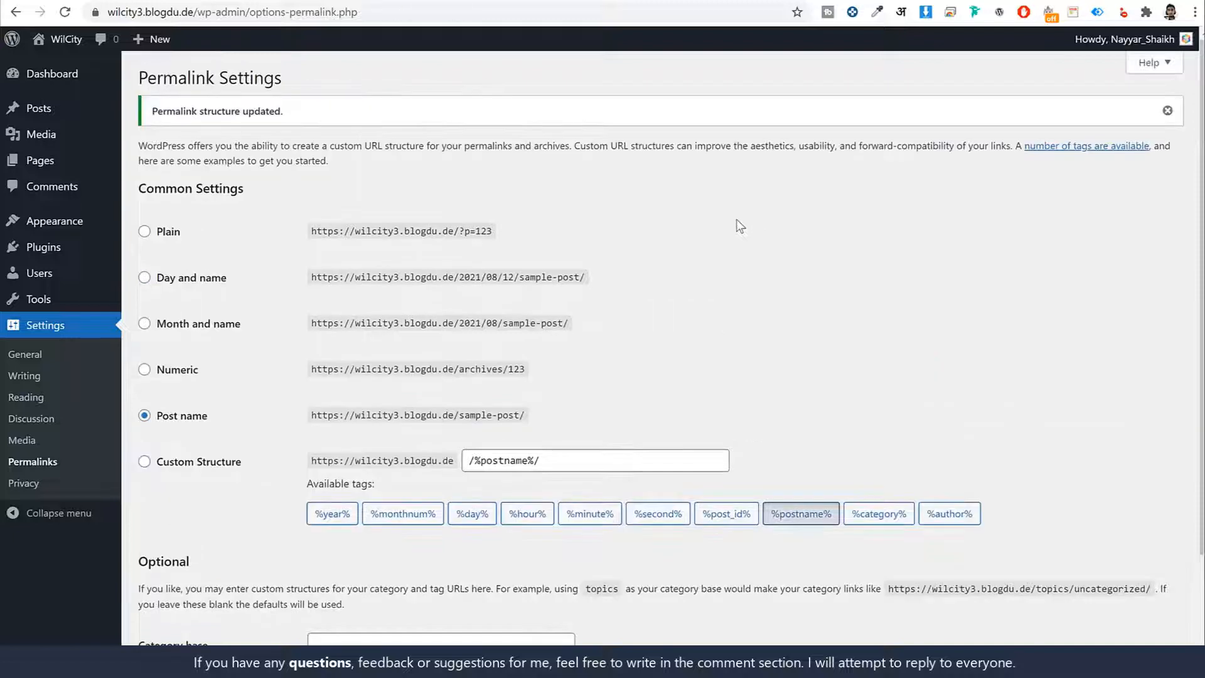
click(66, 78)
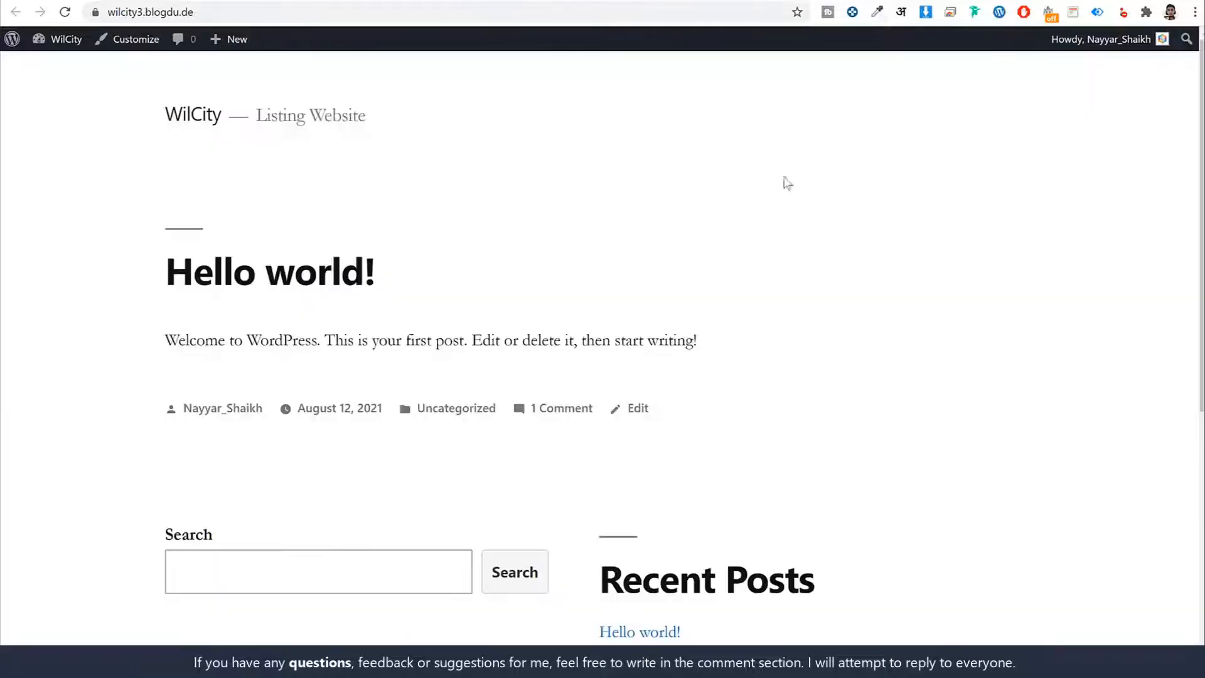
- Look over the new site's front page, and browse the sections of the WilCity demo home page at wilcity.blogdu.de
scroll(860, 360, down, 7)
scroll(860, 361, up, 6)
scroll(860, 360, up, 1)
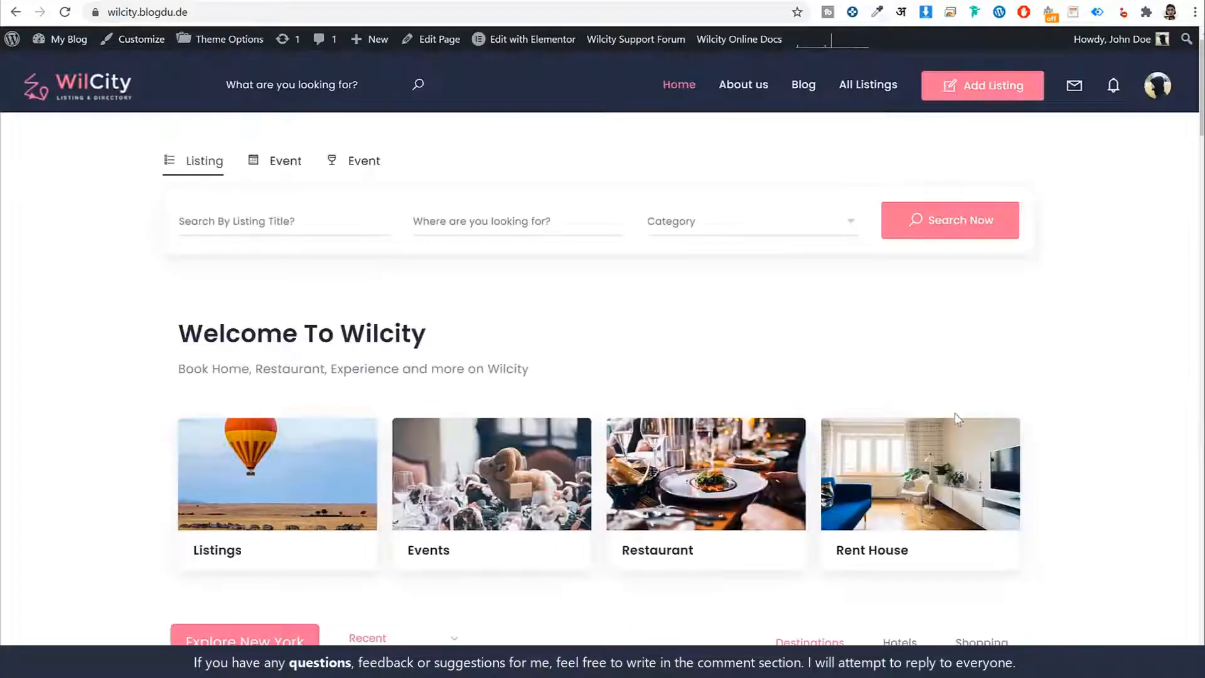
scroll(1044, 425, down, 12)
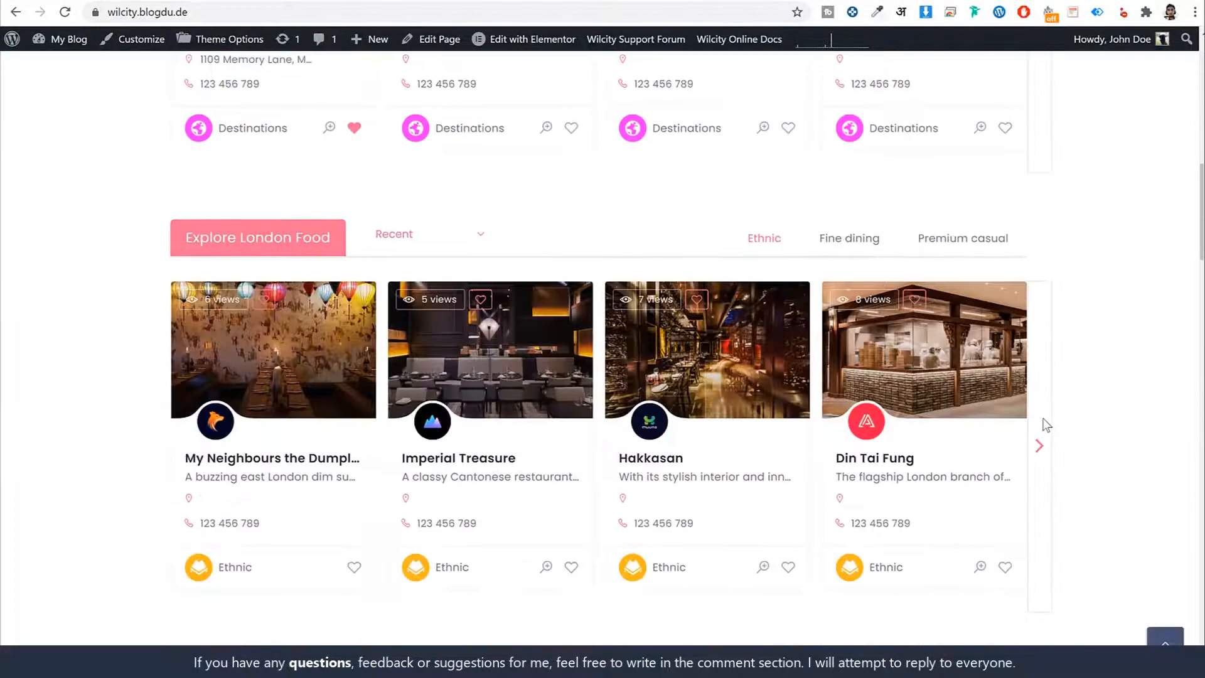
scroll(1042, 428, up, 12)
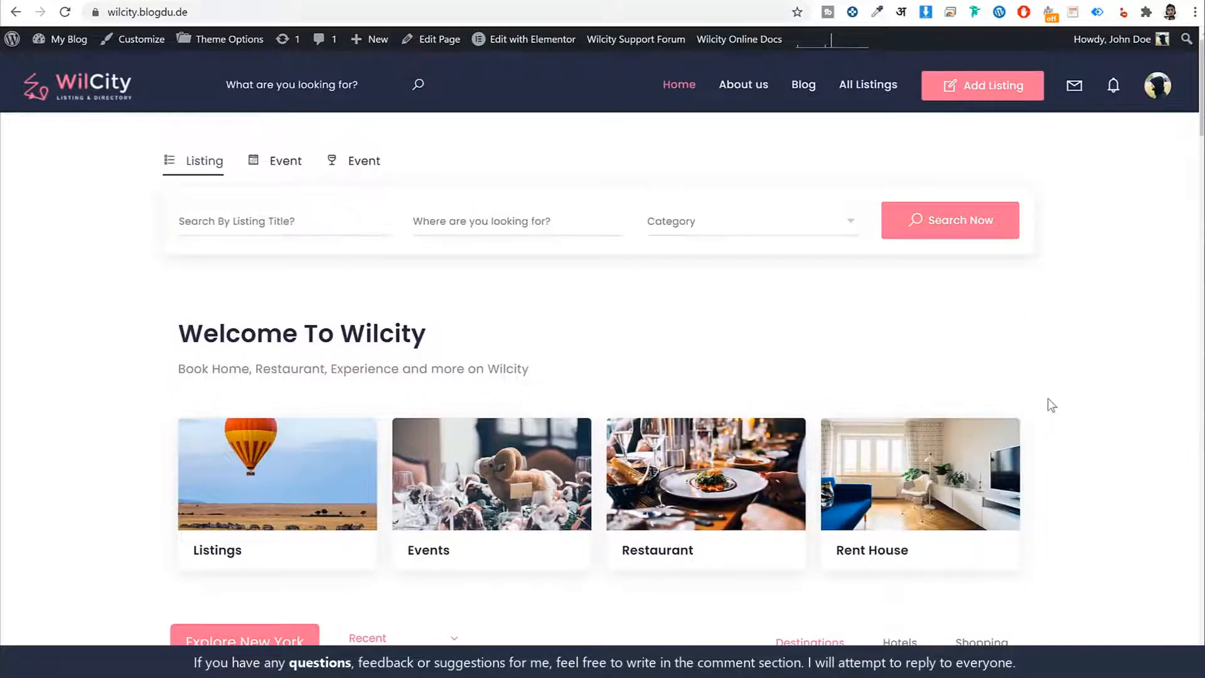
scroll(1050, 414, down, 14)
scroll(1052, 425, down, 5)
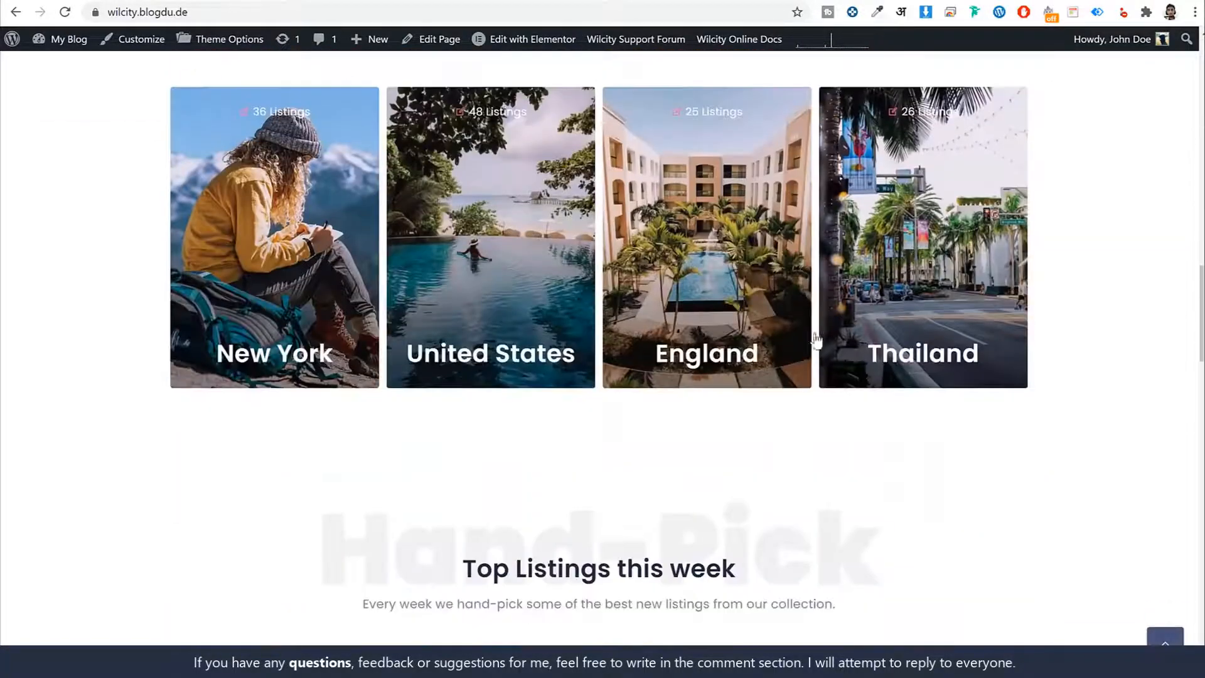
scroll(985, 452, down, 10)
scroll(1054, 492, down, 10)
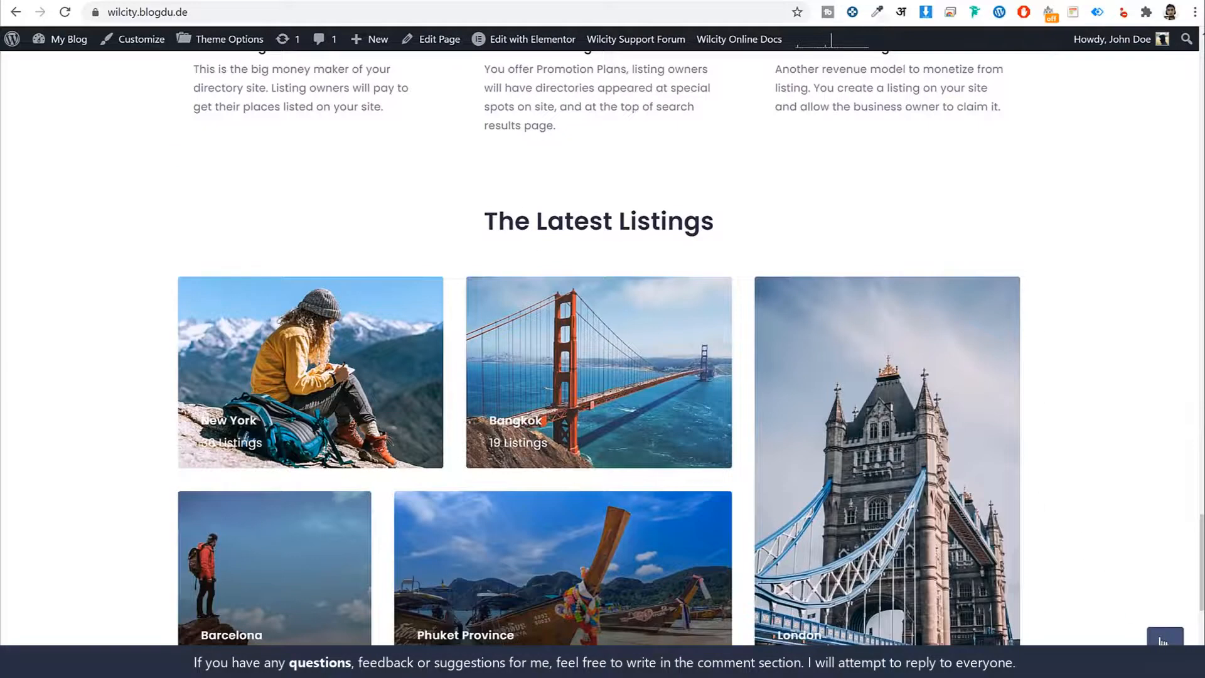
click(1163, 640)
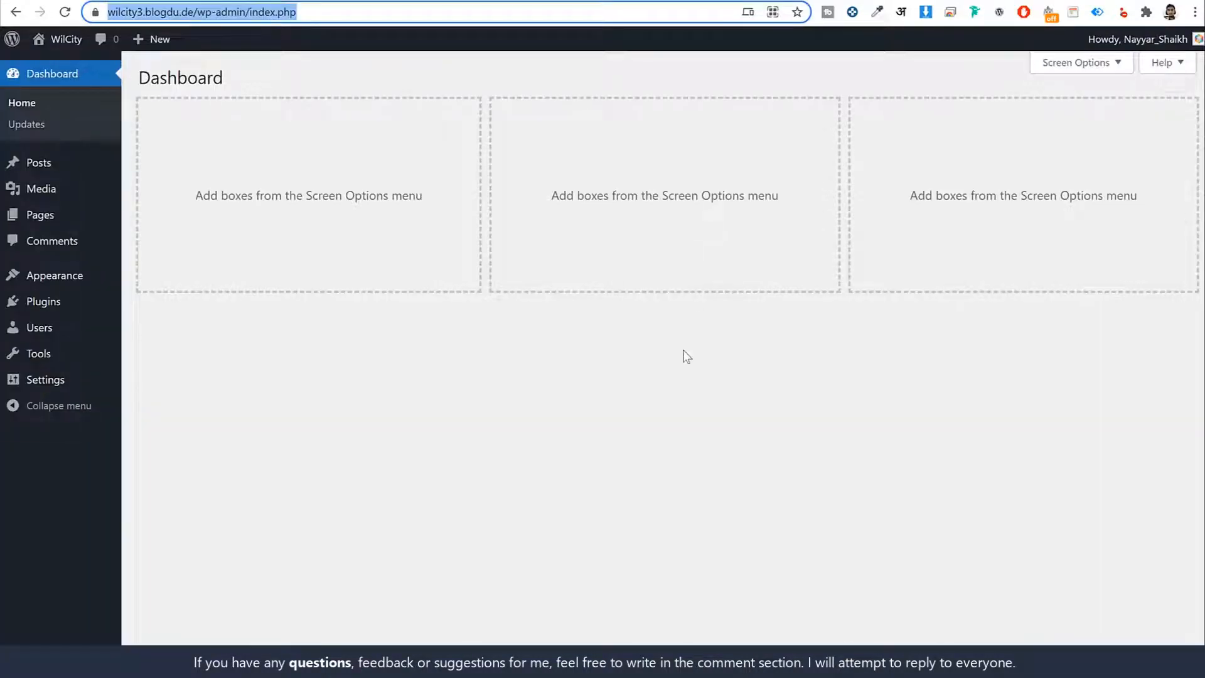
- Open w3qna.com/wc in a new tab and look through the Wilcity theme's item details on ThemeForest
click(687, 356)
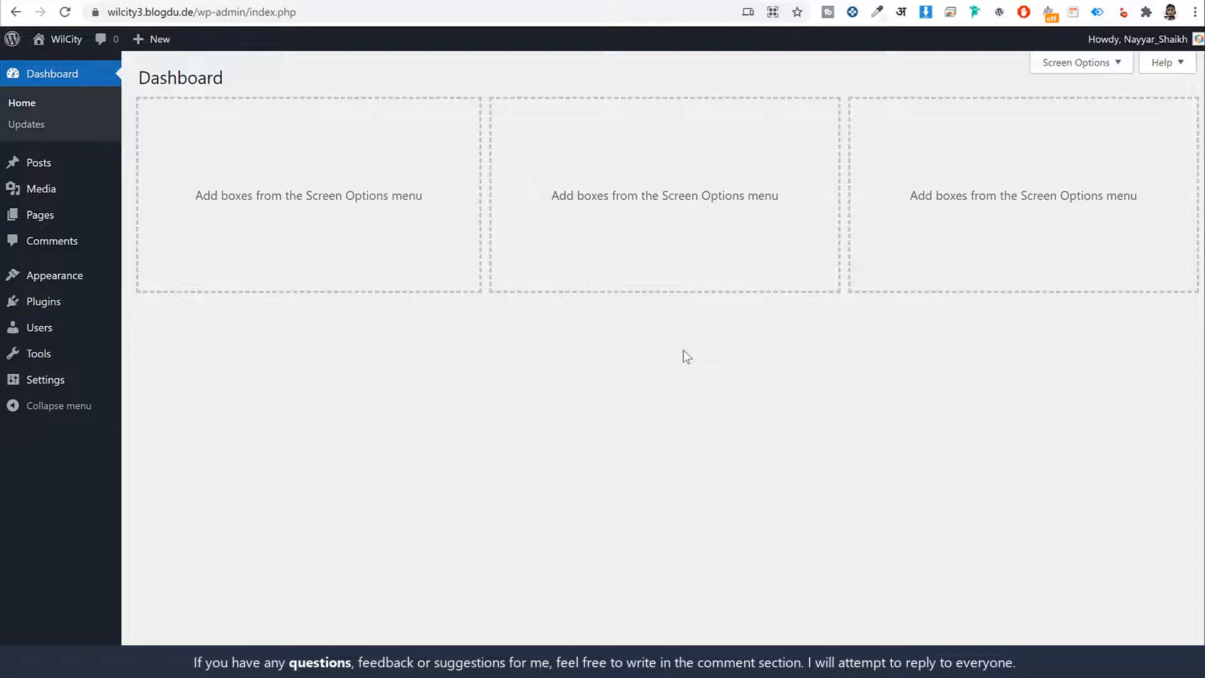
key(ctrl+t)
text(w3qna.com/wc)
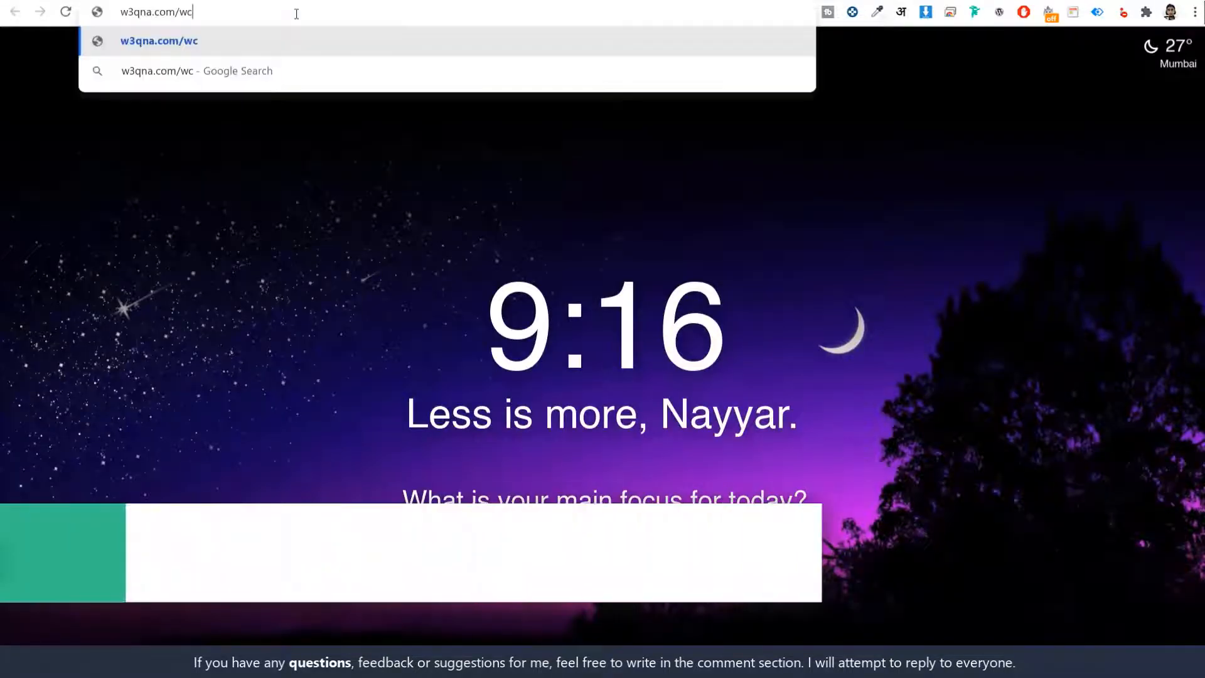
key(Return)
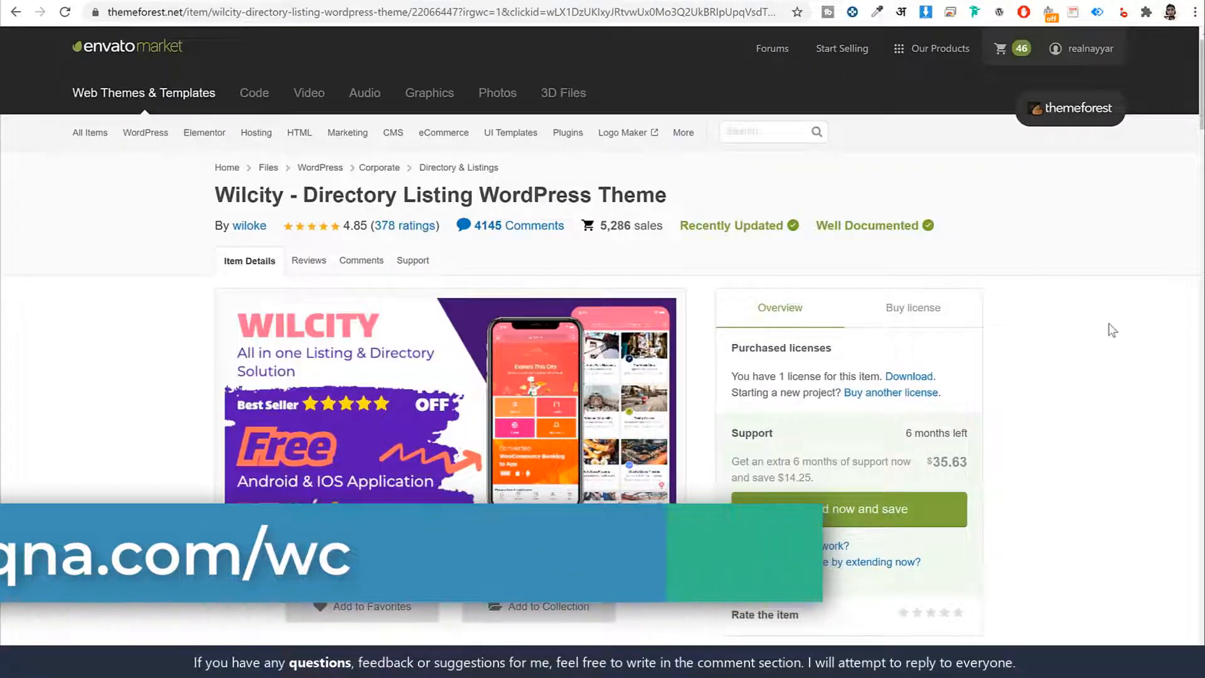
scroll(1116, 327, down, 20)
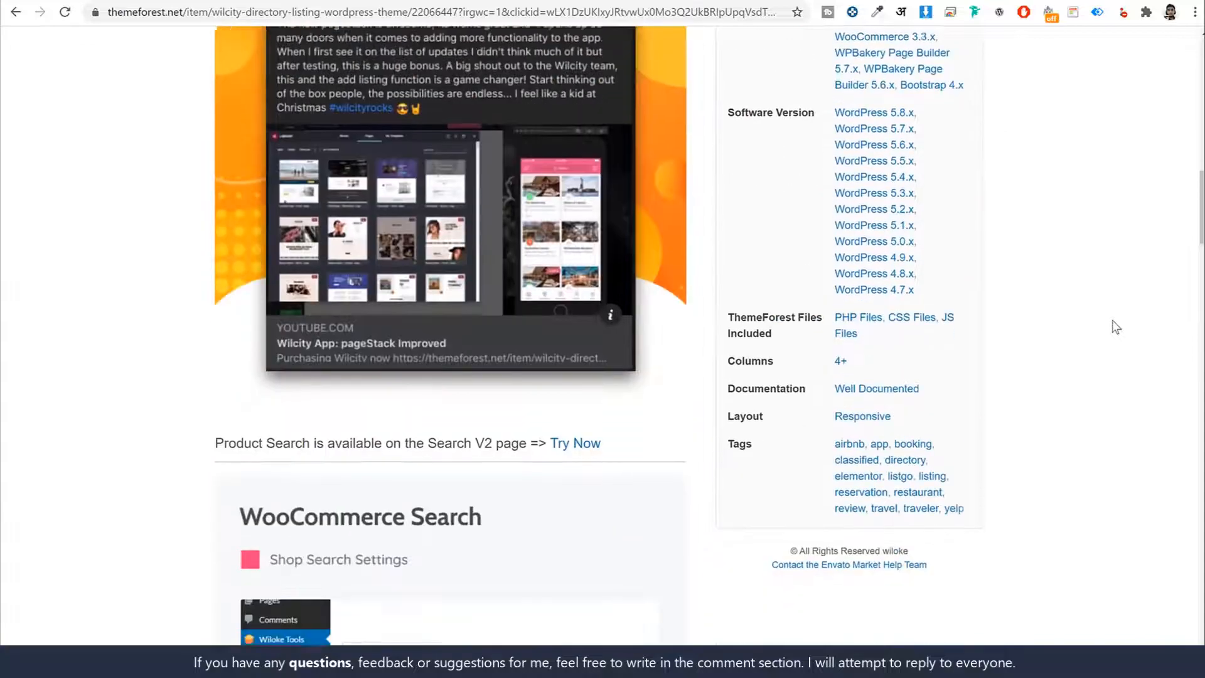
scroll(1115, 326, down, 20)
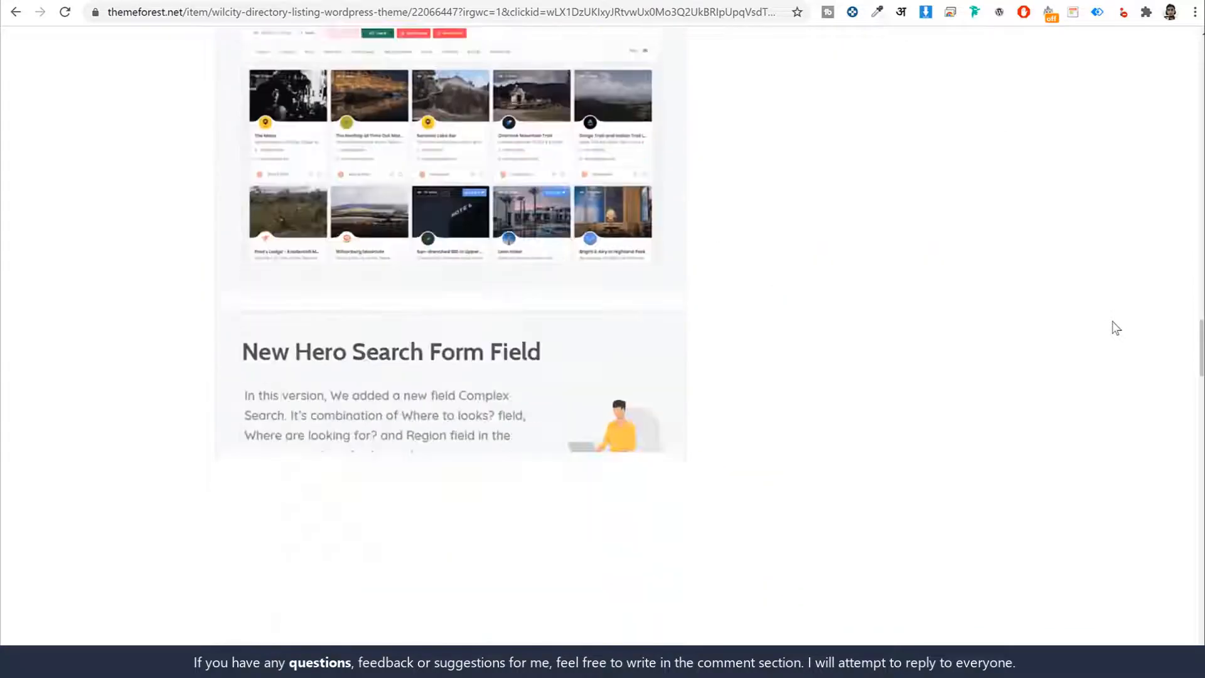
scroll(1115, 330, down, 20)
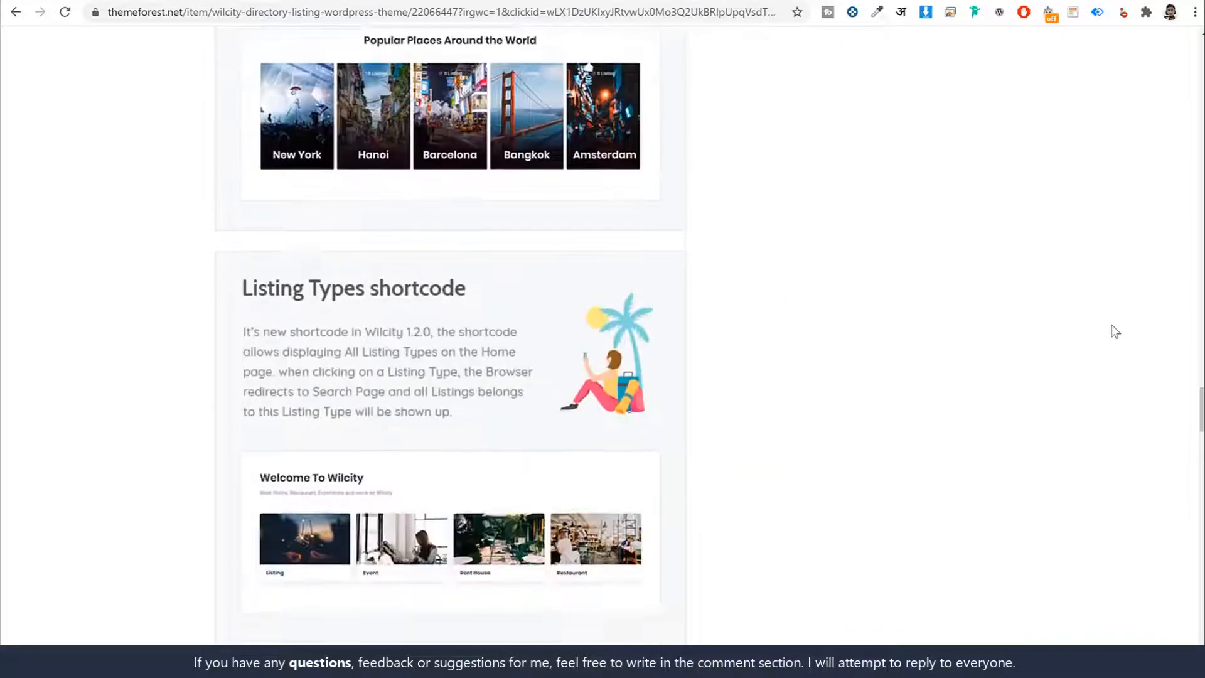
scroll(1115, 332, down, 16)
key(Home)
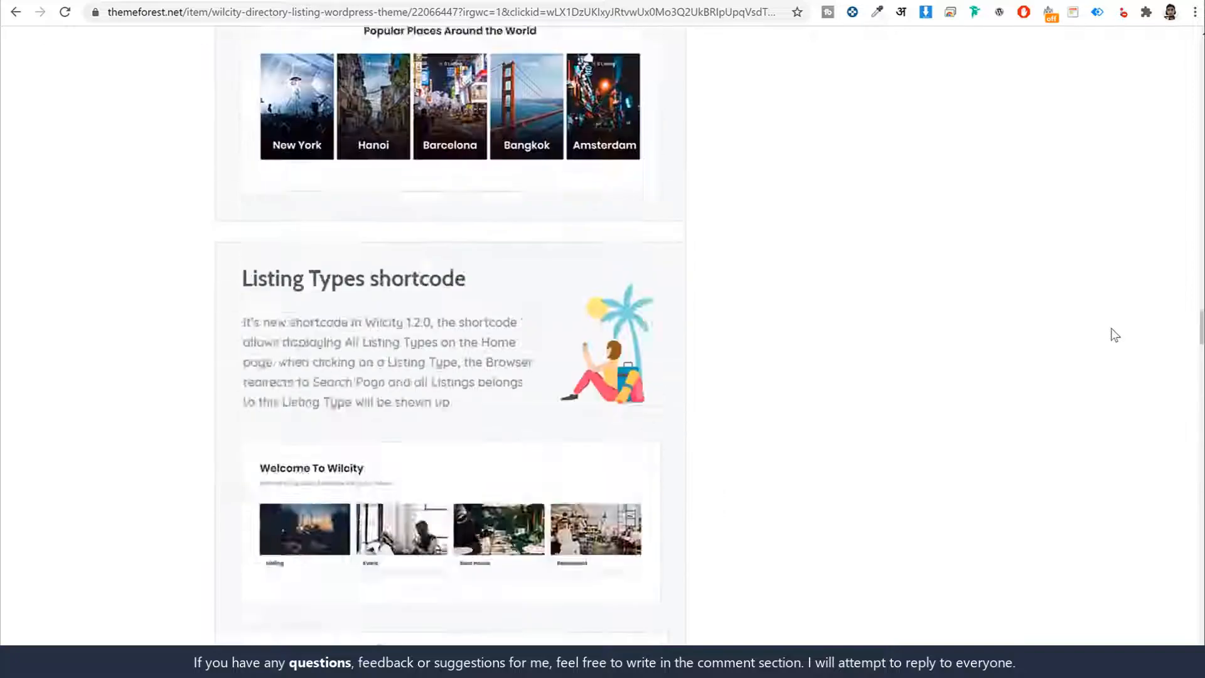
- Show the Wilcity theme's license purchase options and check the Regular License price
scroll(1138, 269, down, 1)
click(941, 251)
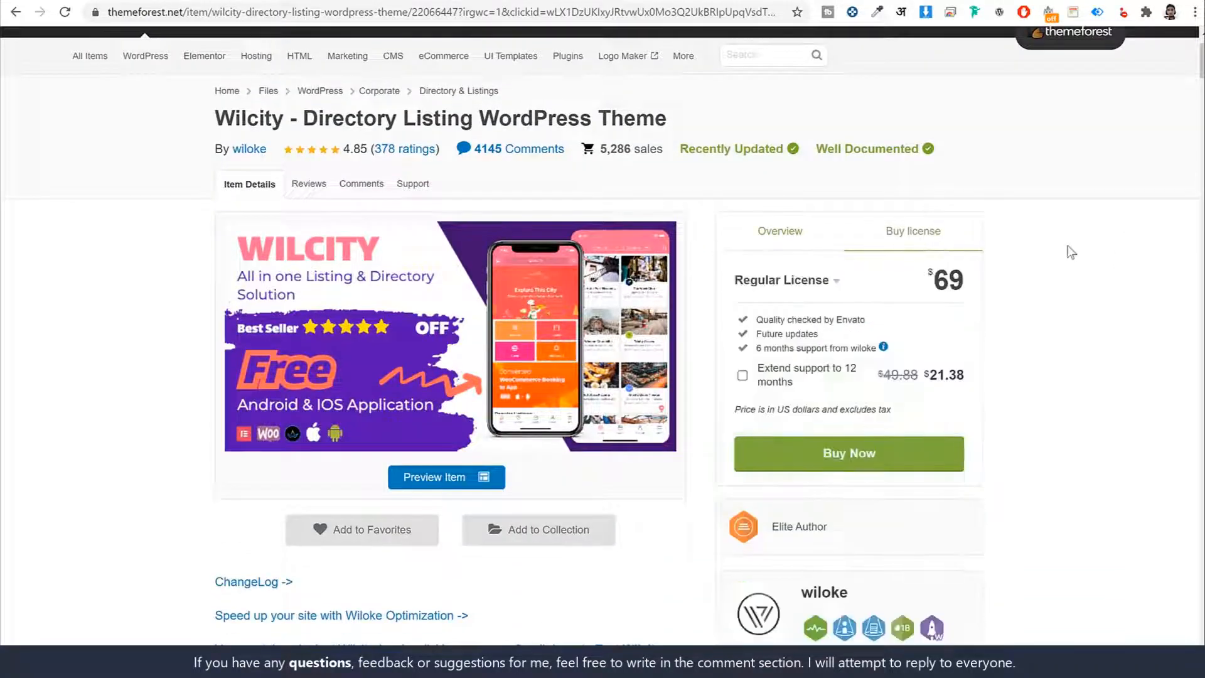
scroll(1070, 251, down, 1)
drag(969, 200, 922, 197)
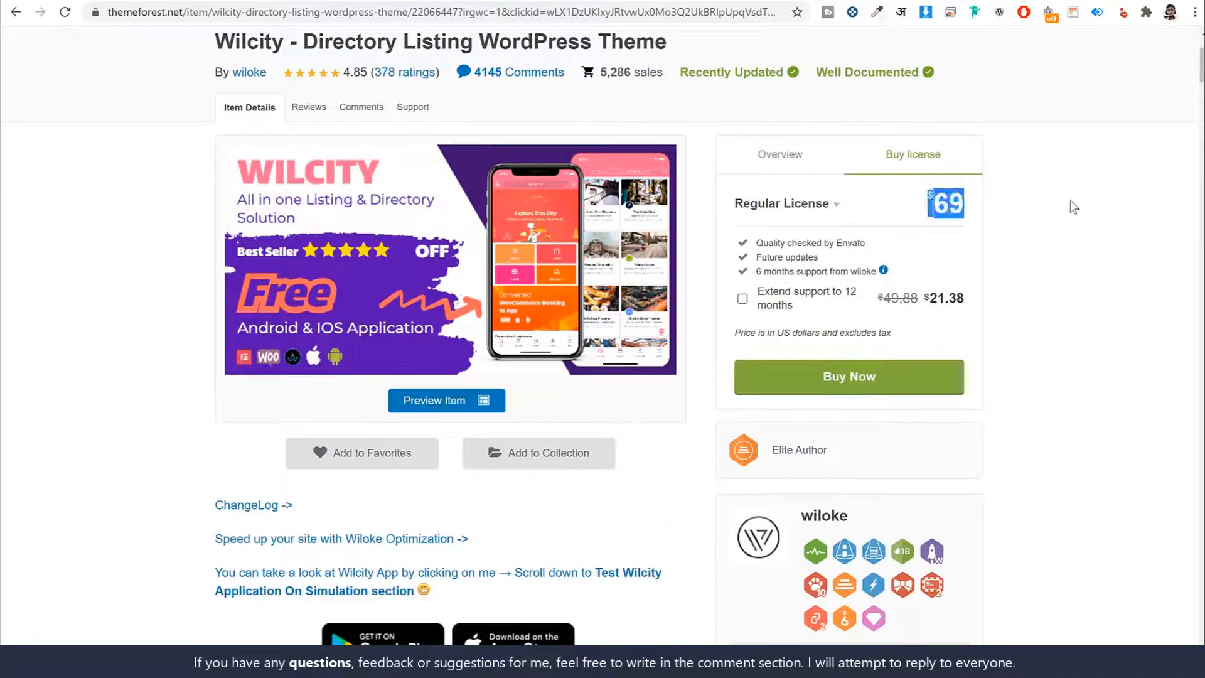
- Review the Regular License's price, future updates and support terms, and return to the Wilcity item's purchase overview
click(1071, 201)
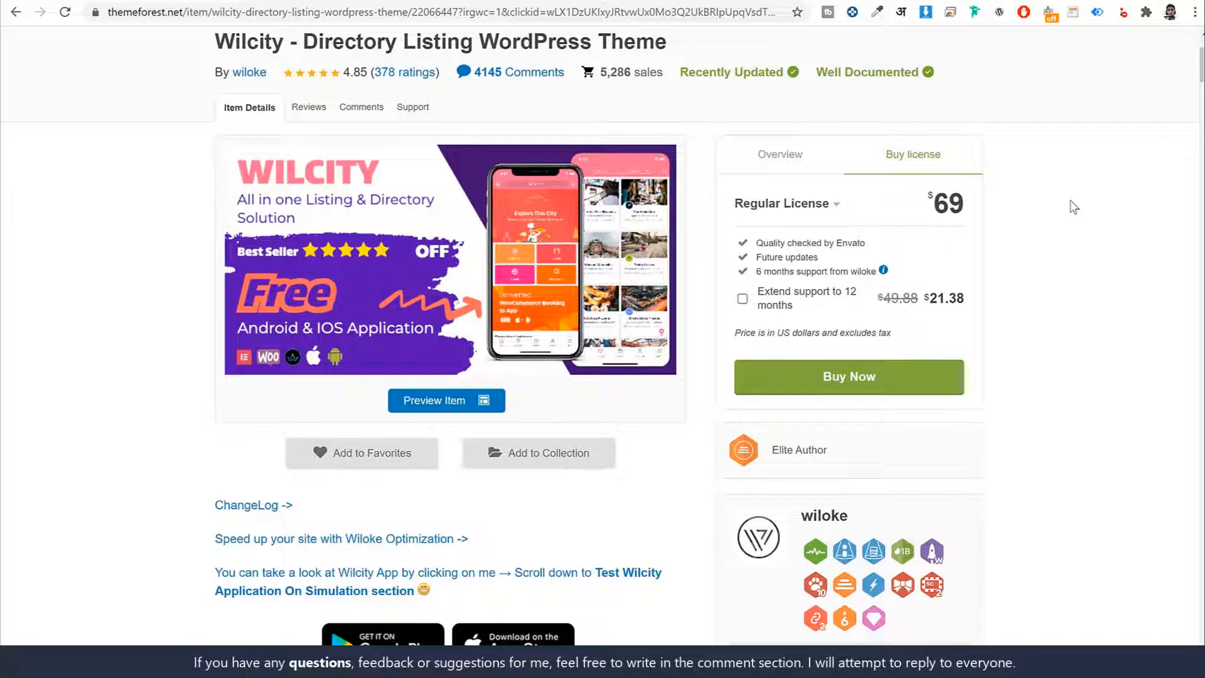
drag(967, 203, 928, 201)
scroll(1098, 302, up, 1)
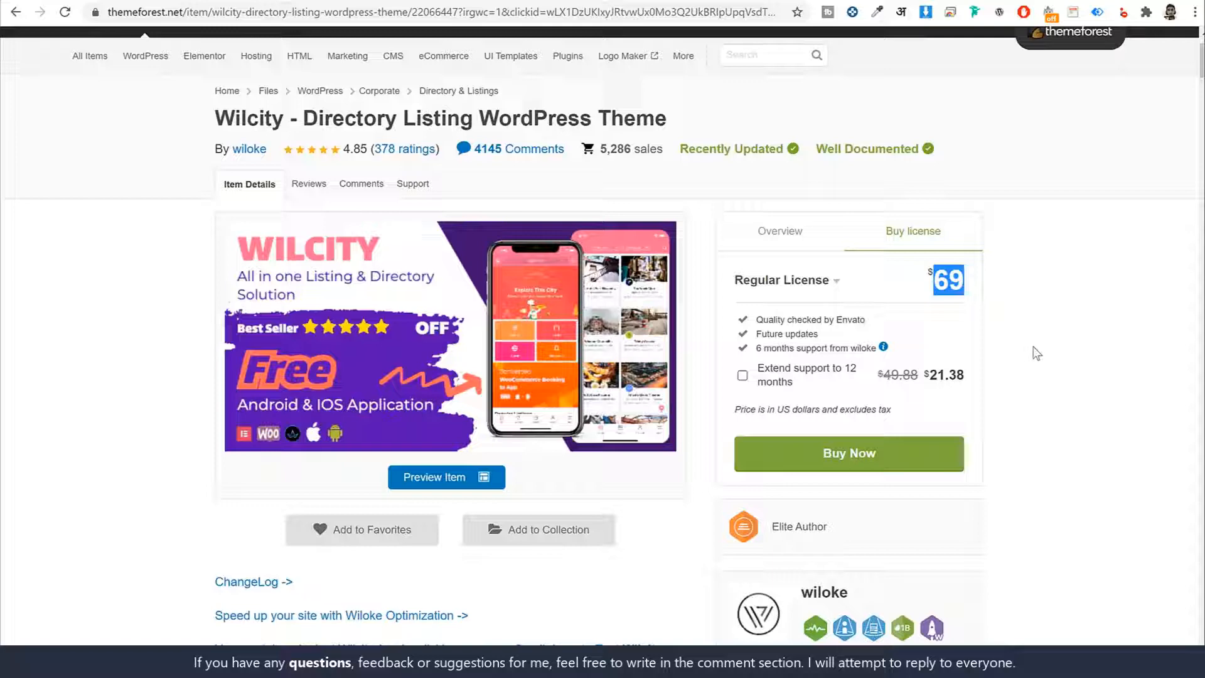
drag(819, 333, 757, 334)
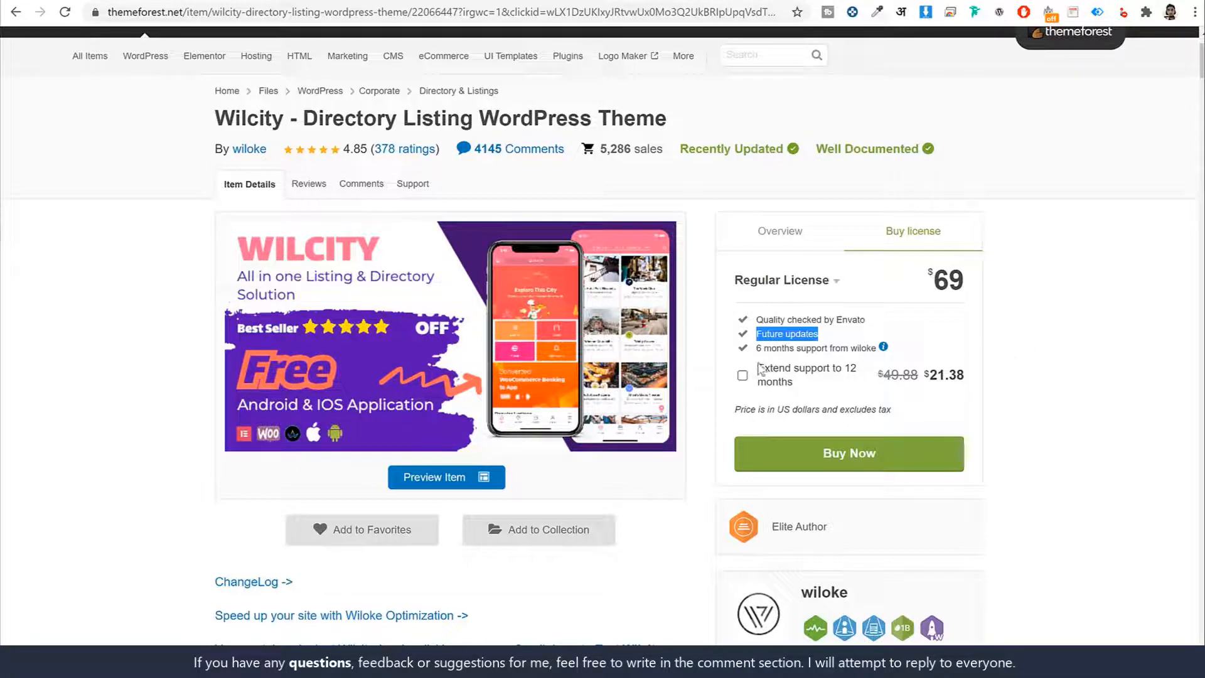
drag(756, 348, 894, 353)
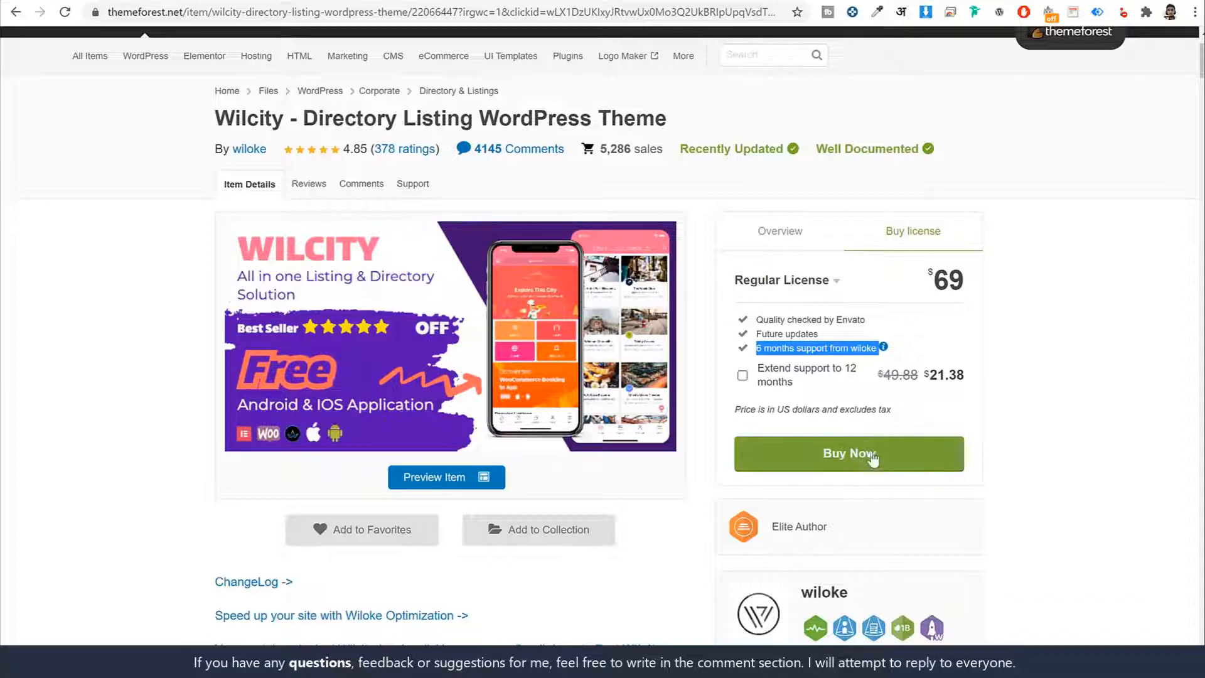
click(788, 217)
scroll(1037, 304, up, 1)
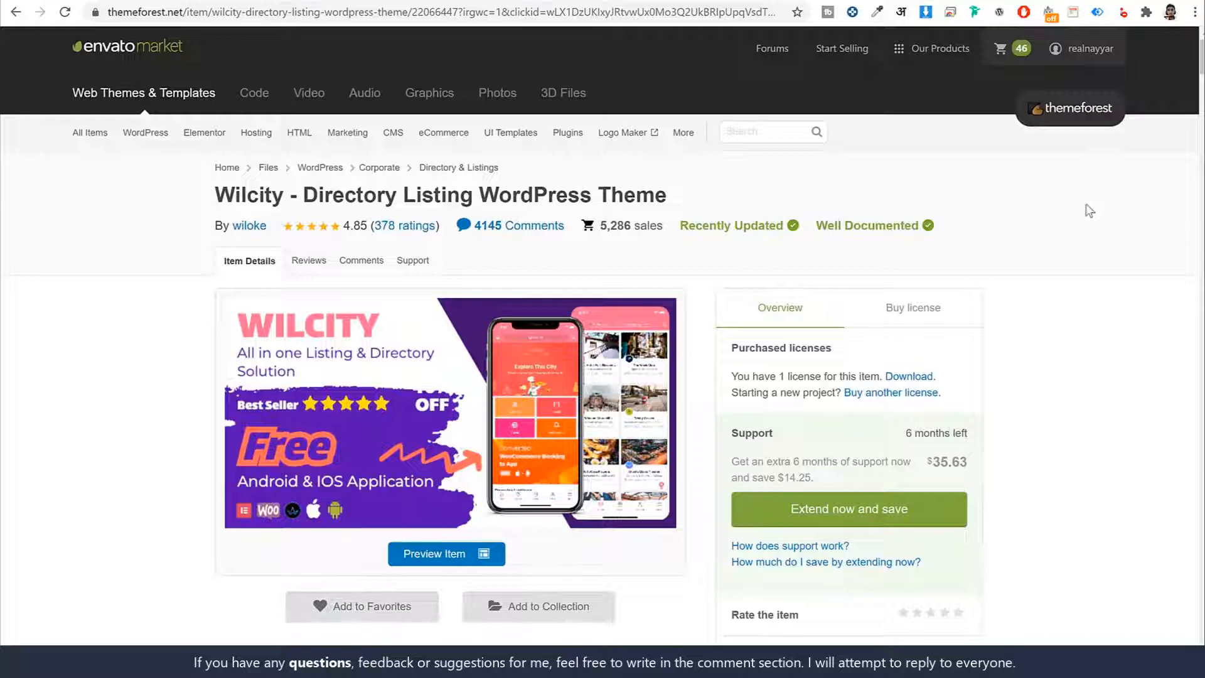
- From the account's purchased downloads, download the installable WordPress file only for the Wilcity theme
click(1080, 53)
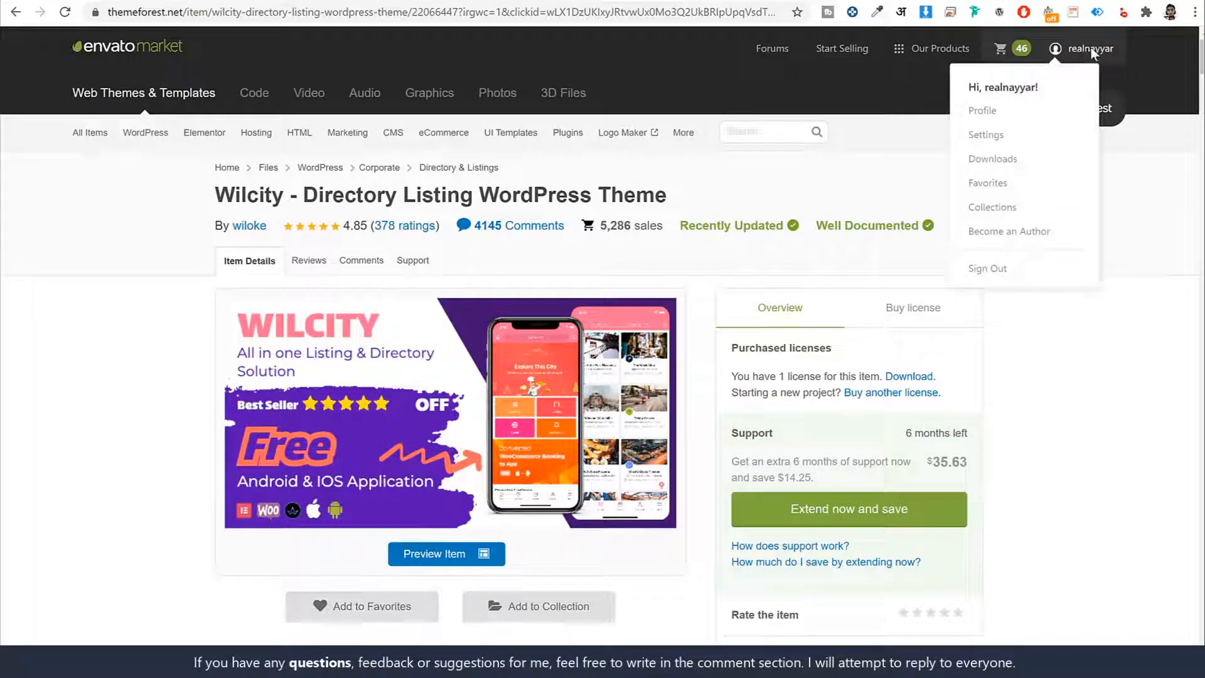
click(1016, 160)
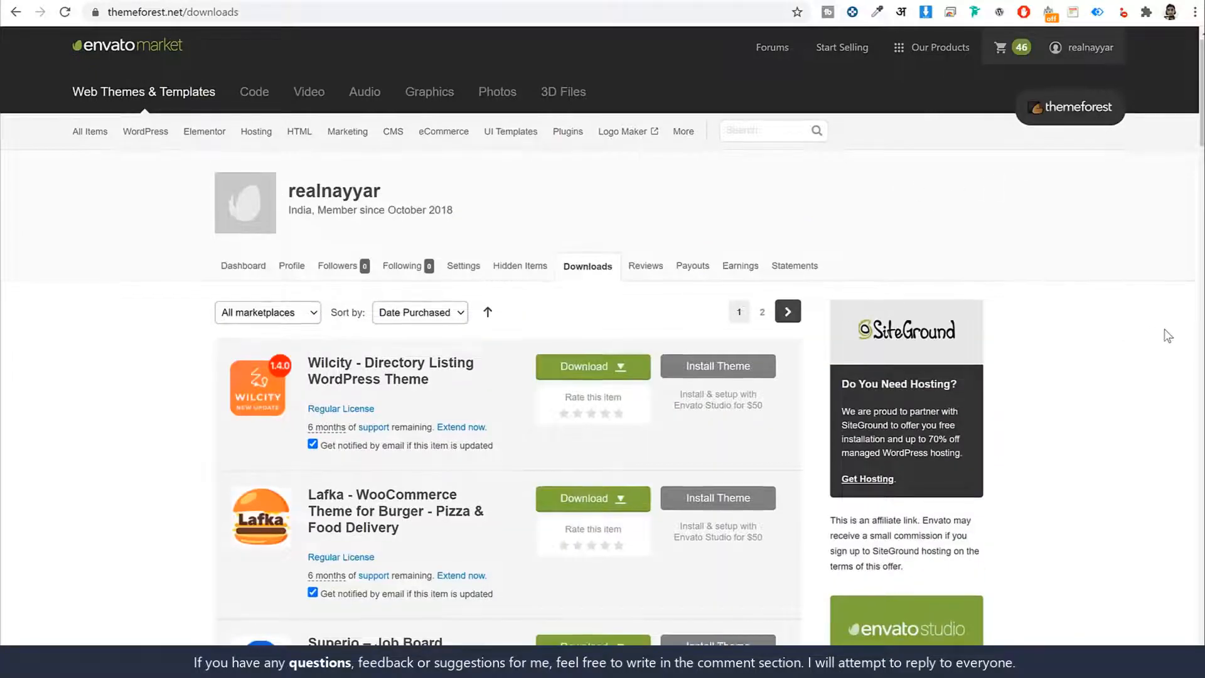
scroll(1168, 336, down, 20)
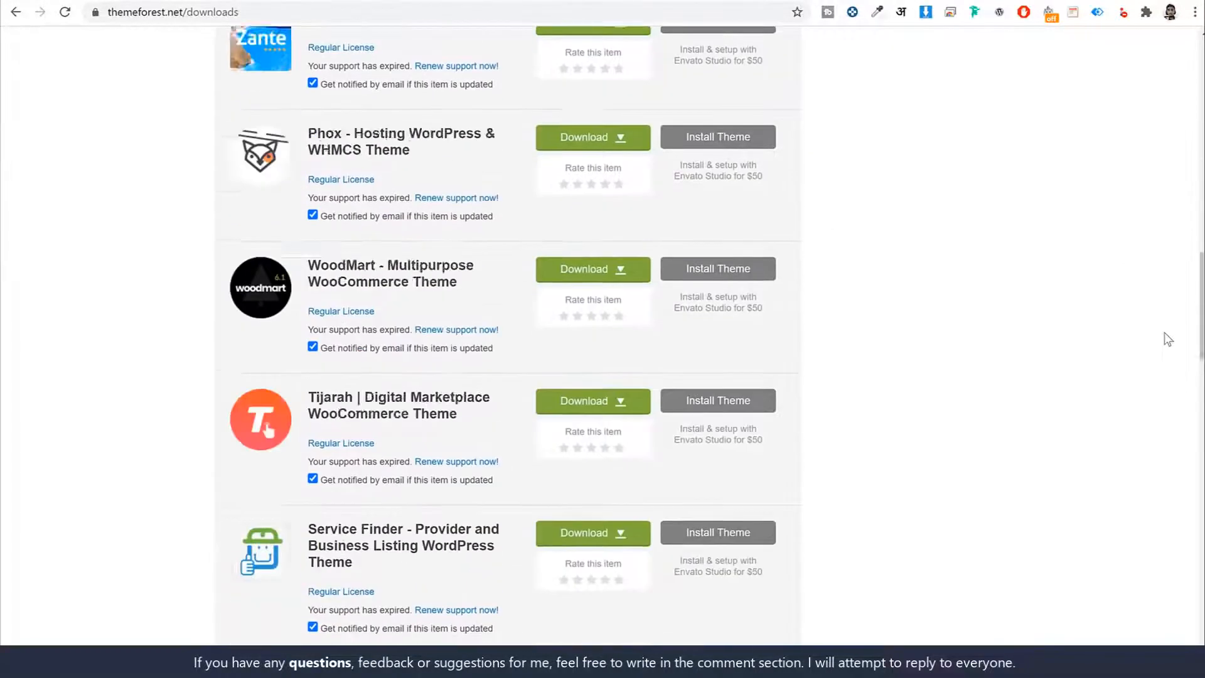
scroll(1167, 339, up, 20)
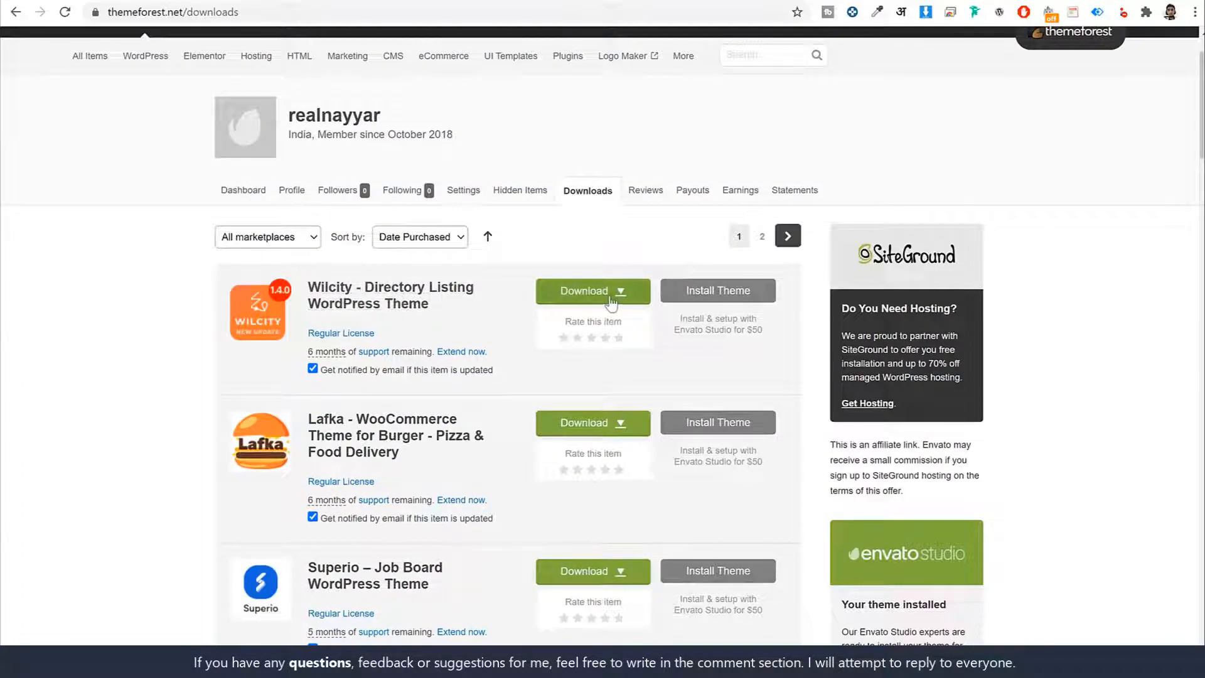
click(601, 300)
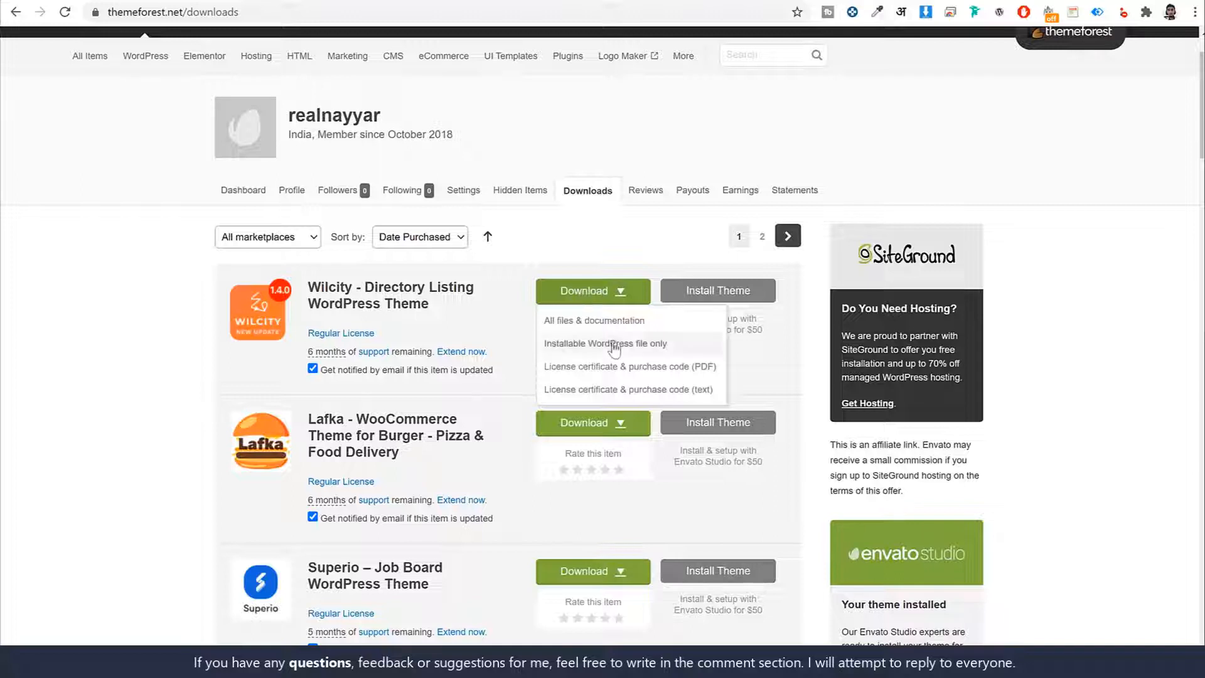
click(592, 349)
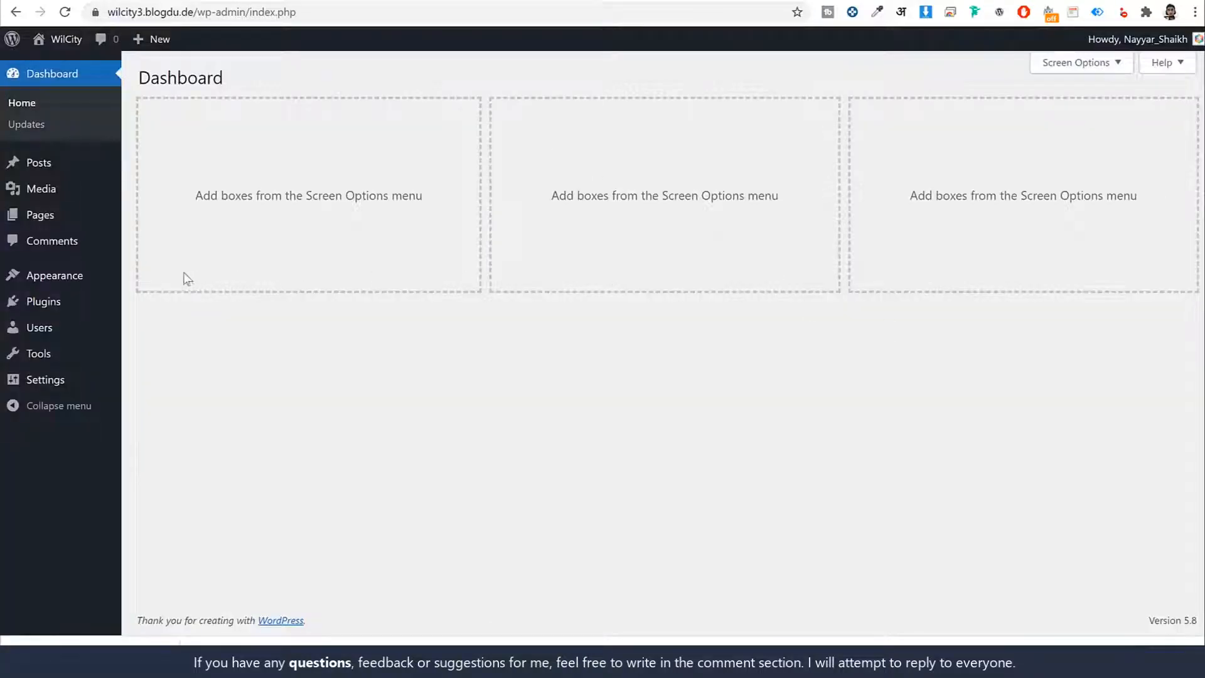
- Upload the Wilcity theme zip from the Downloads folder to the WordPress site, install it and activate it
click(80, 278)
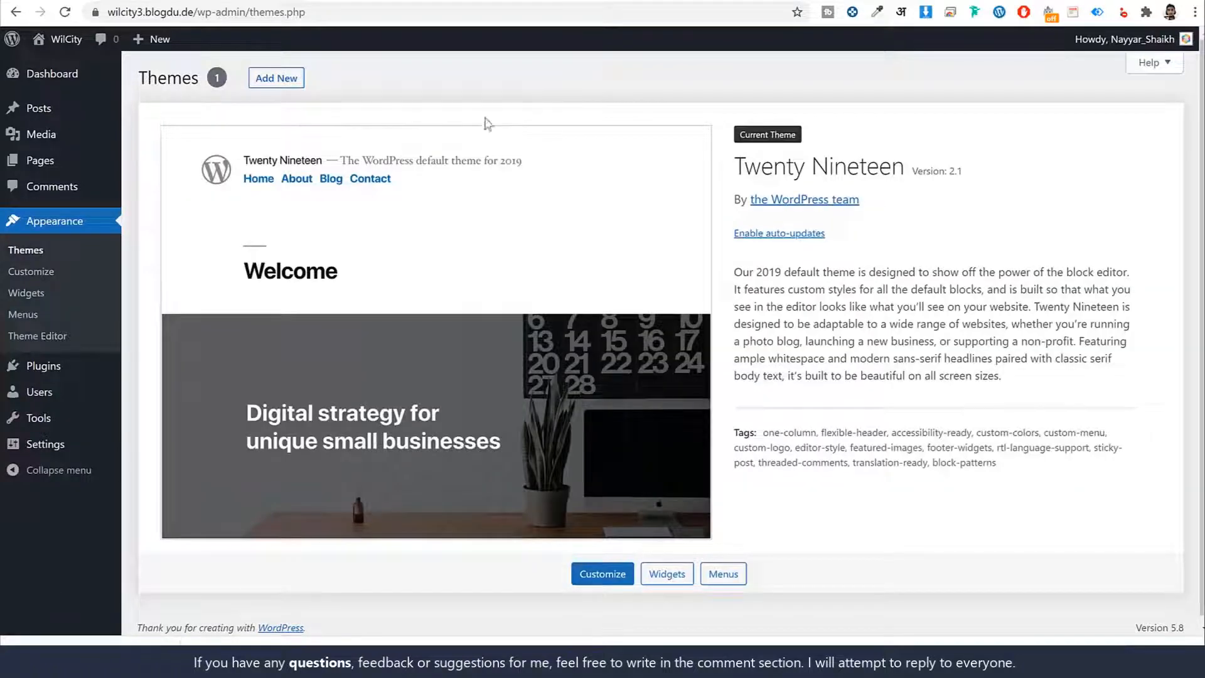
click(257, 78)
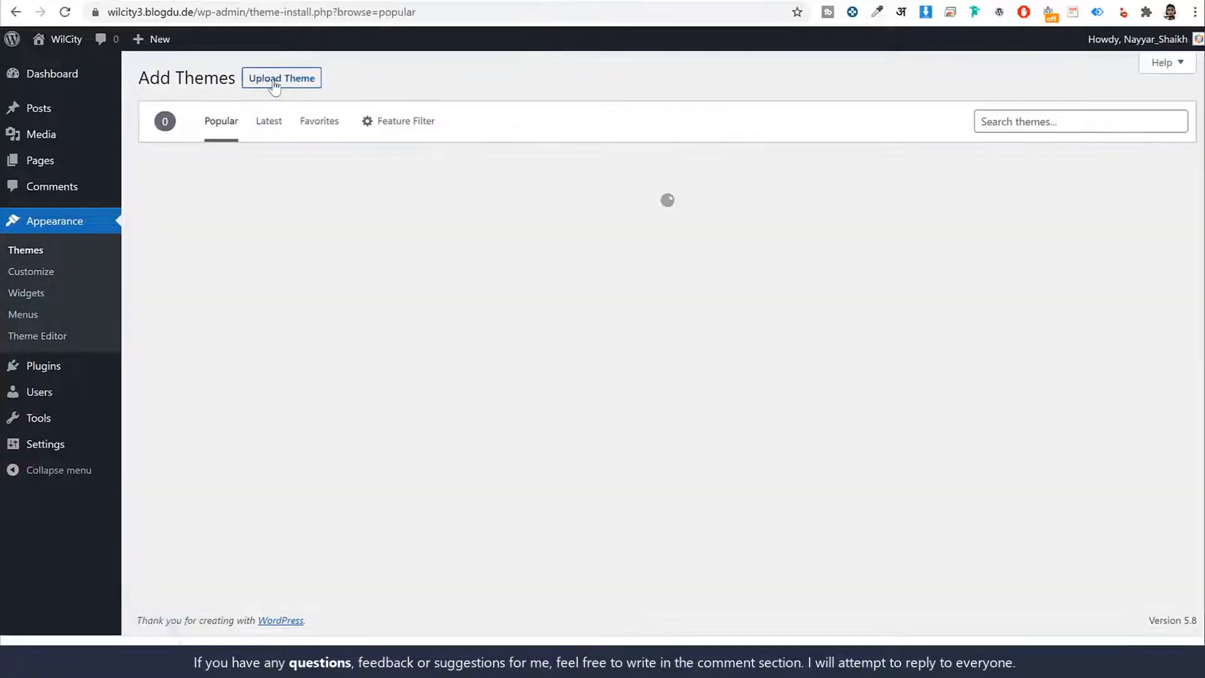
click(275, 83)
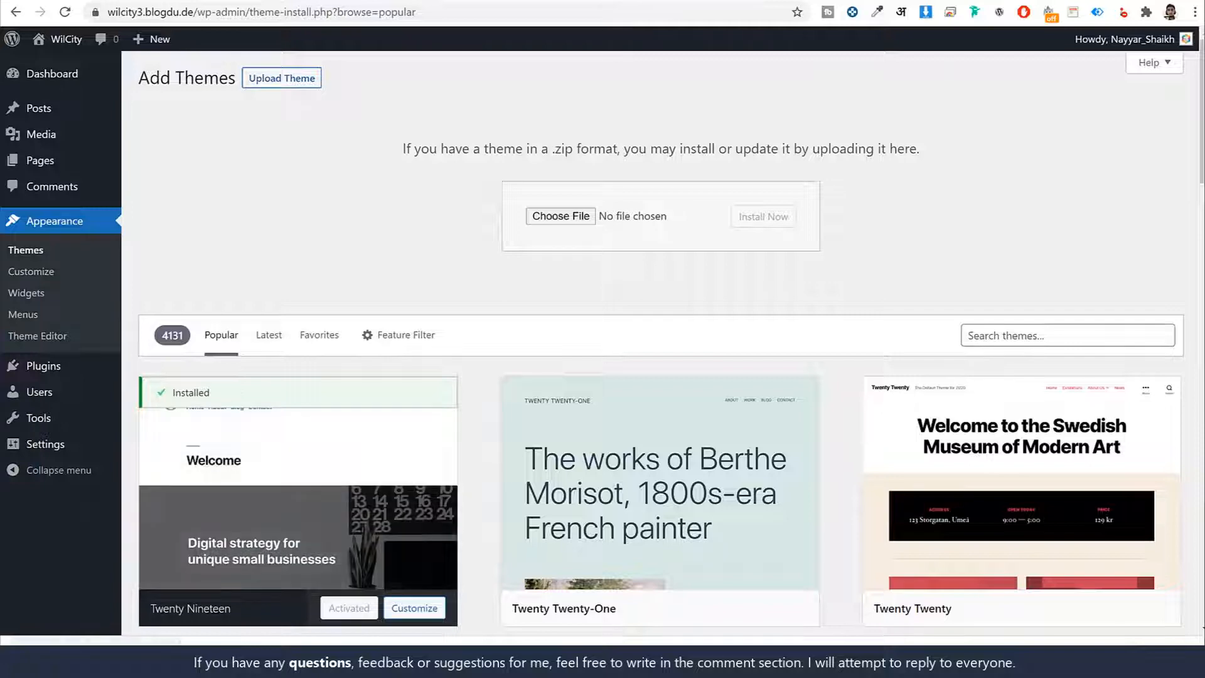
click(567, 216)
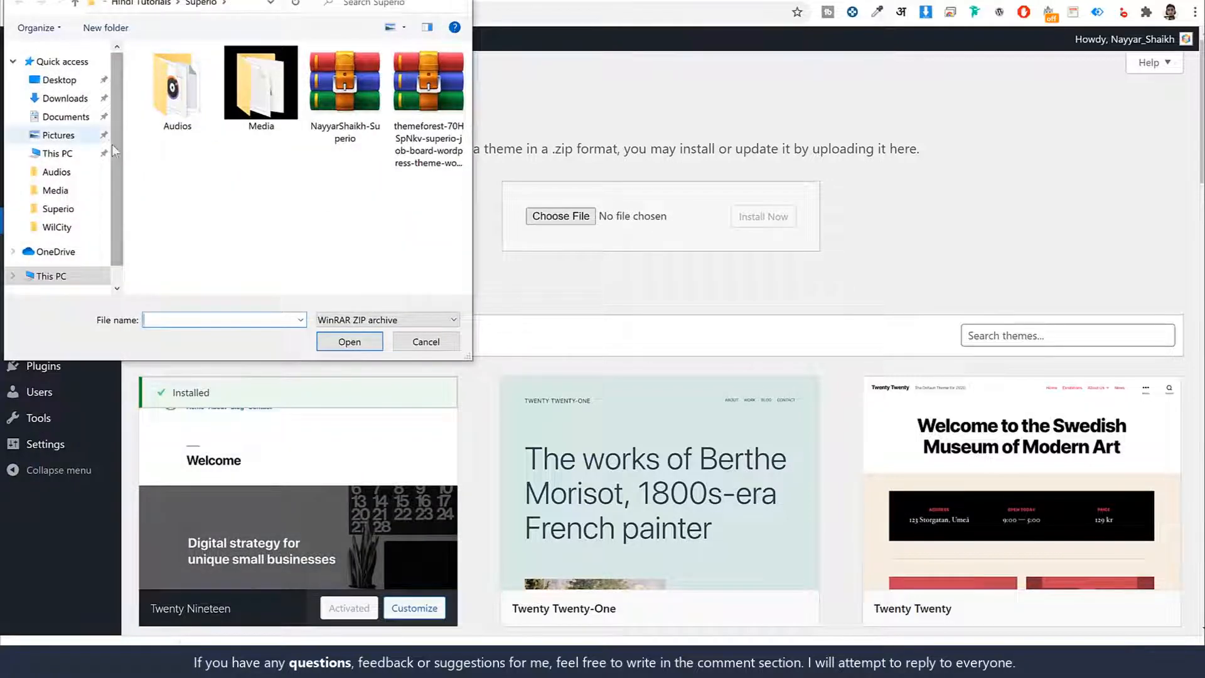
click(66, 98)
click(169, 116)
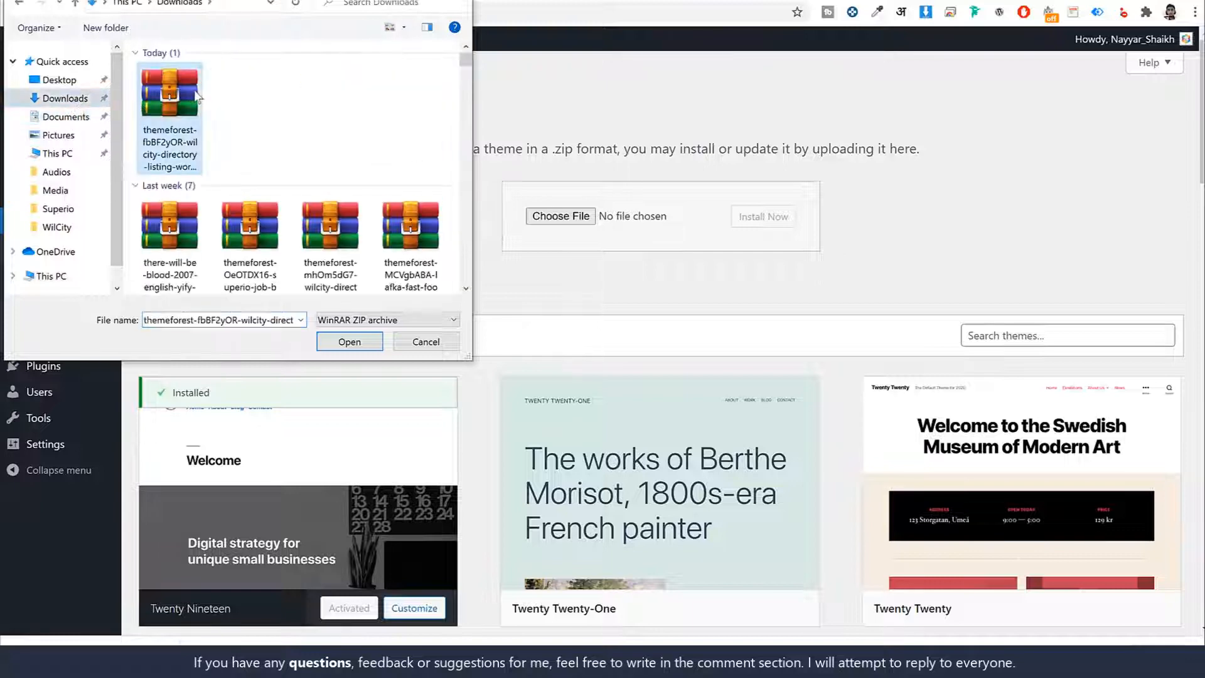
click(349, 341)
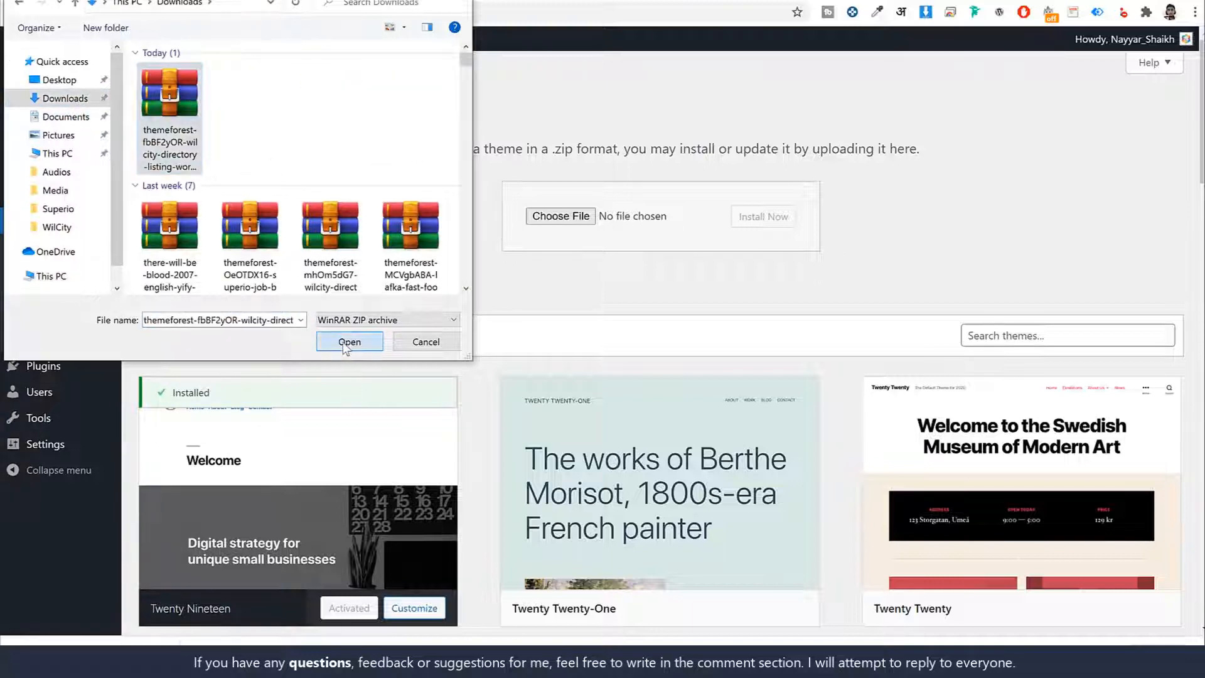
click(784, 218)
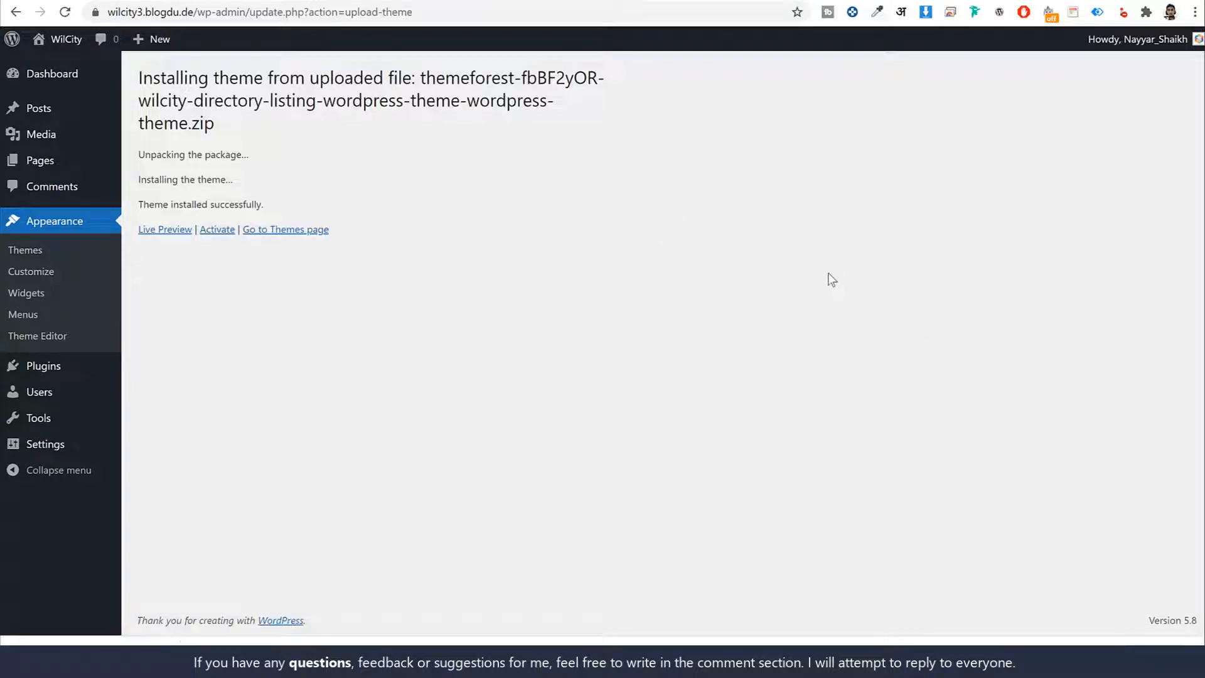
click(217, 230)
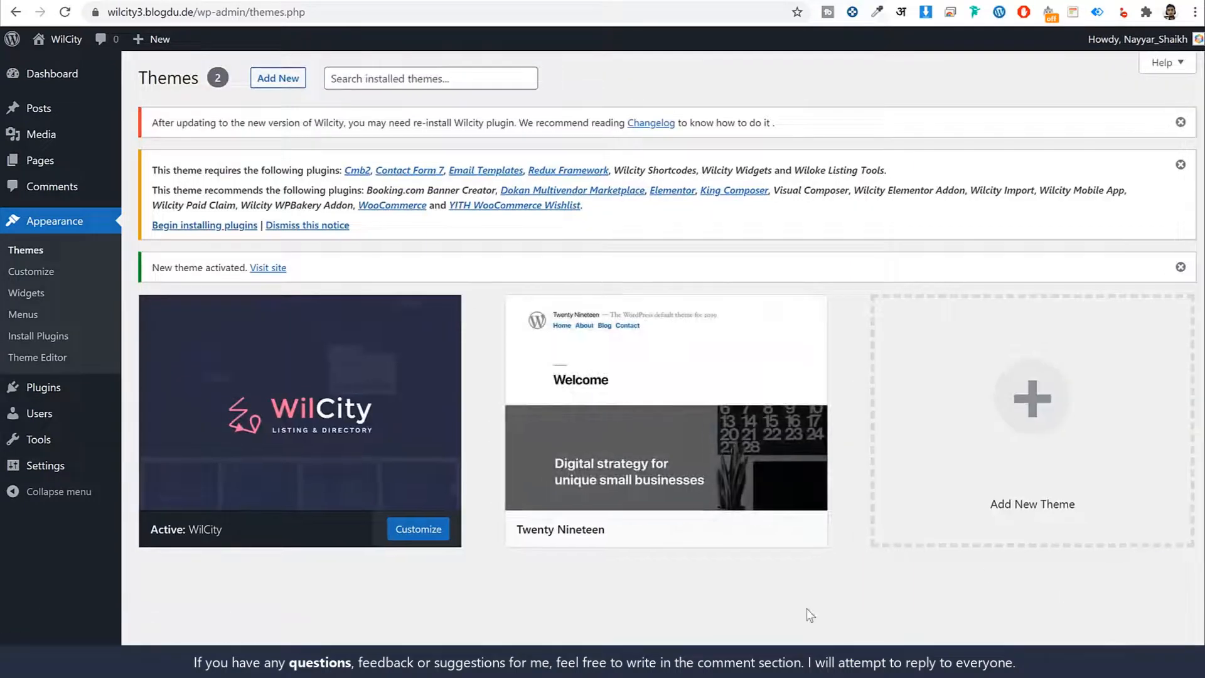
- Delete the inactive Twenty Nineteen theme from the site
click(653, 408)
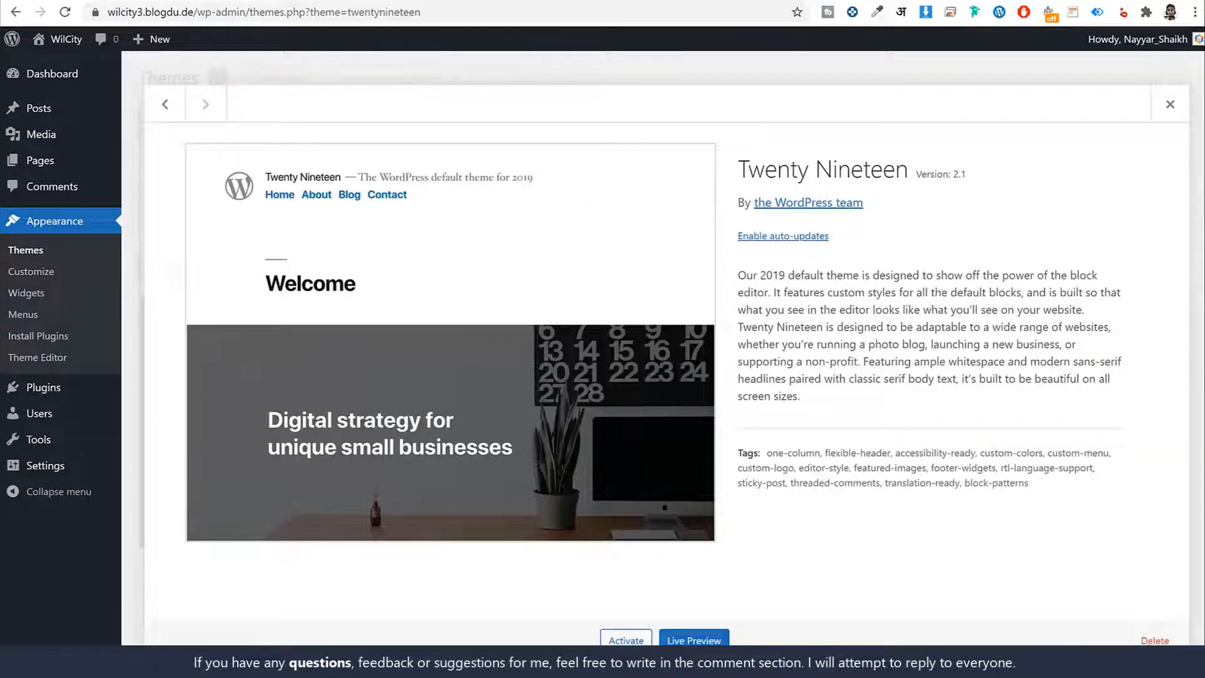
click(1154, 639)
click(679, 130)
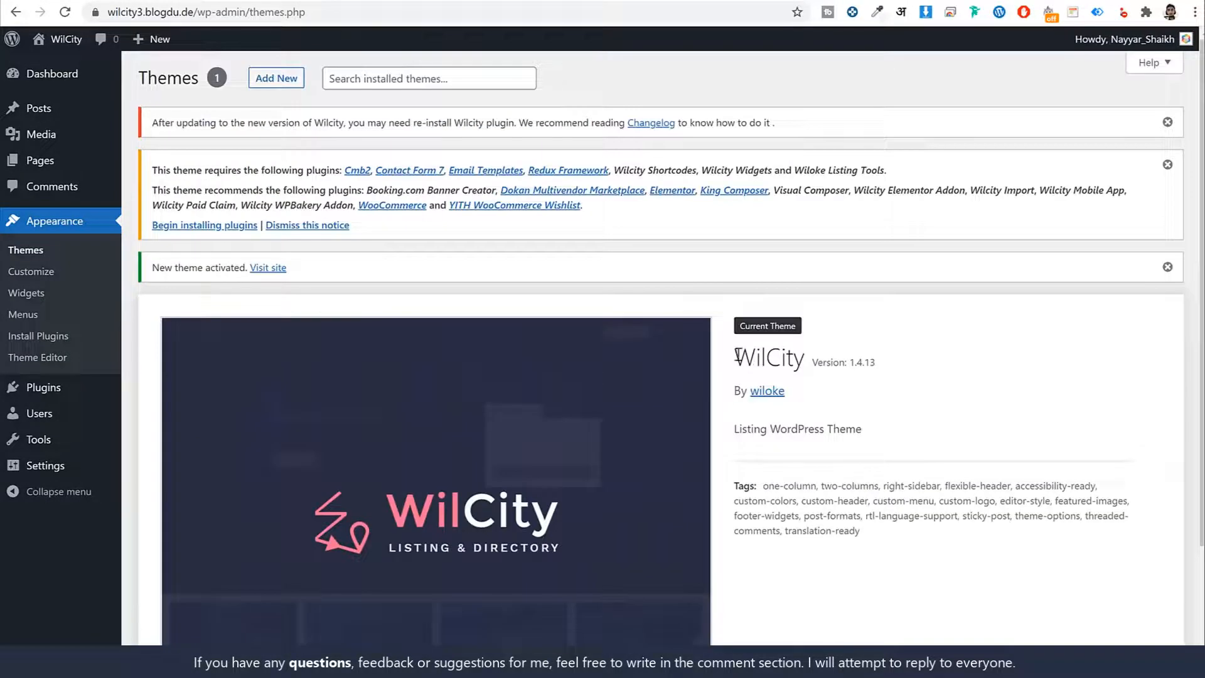
- Begin installing the plugins the Wilcity theme asks for, and select every required and recommended plugin in the list
drag(159, 165, 584, 208)
click(244, 227)
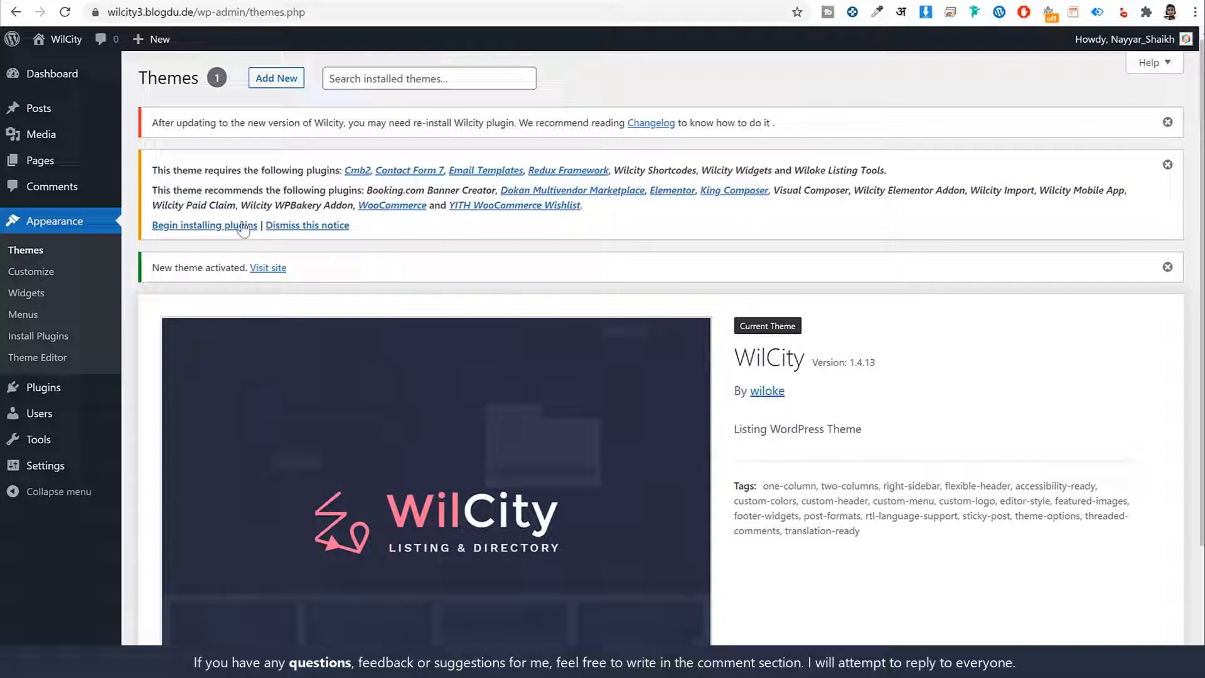
click(209, 227)
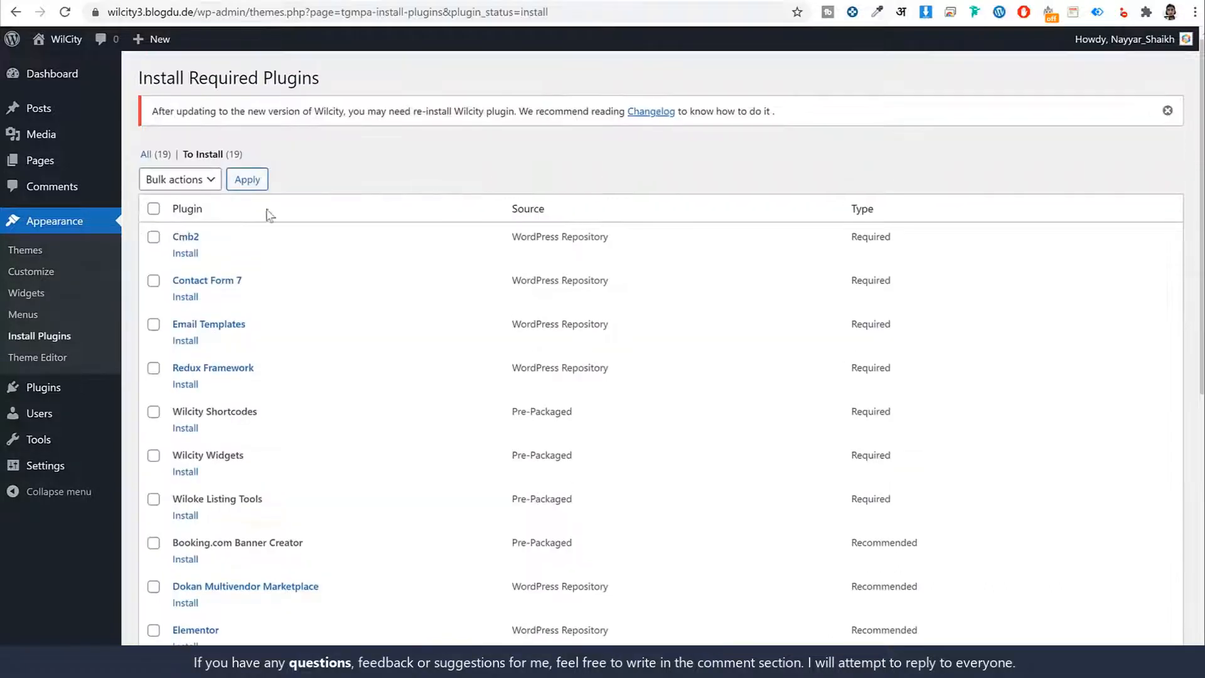
click(153, 208)
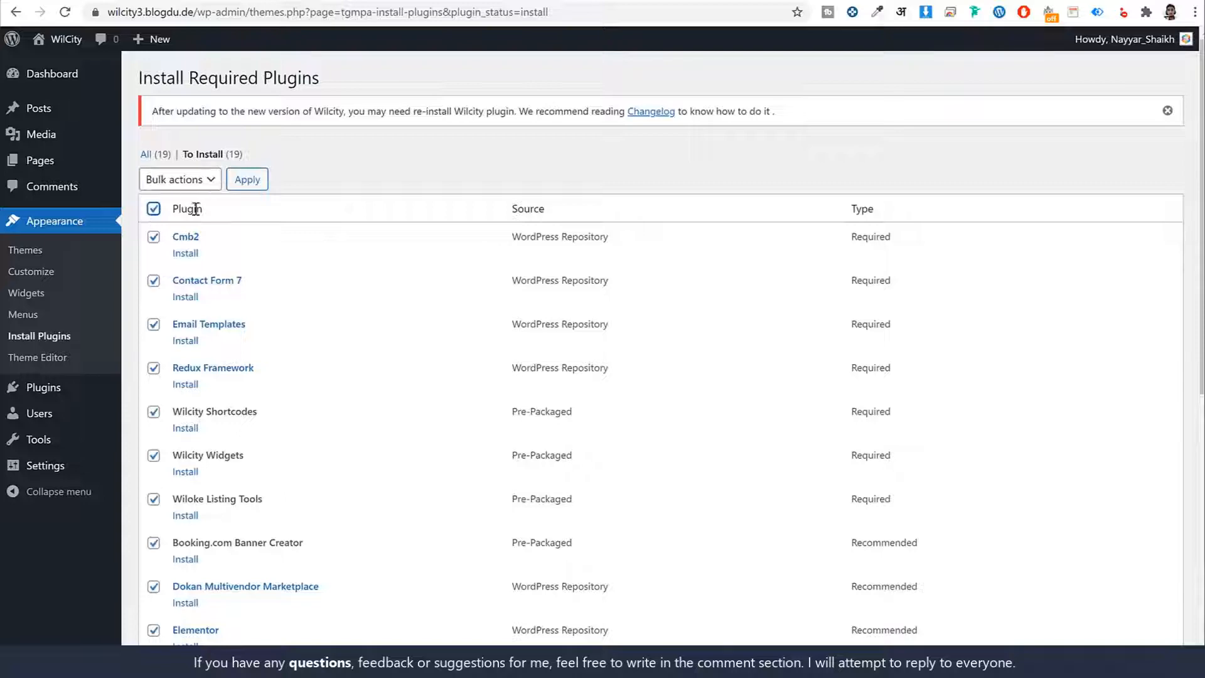
scroll(304, 300, down, 5)
scroll(187, 362, down, 4)
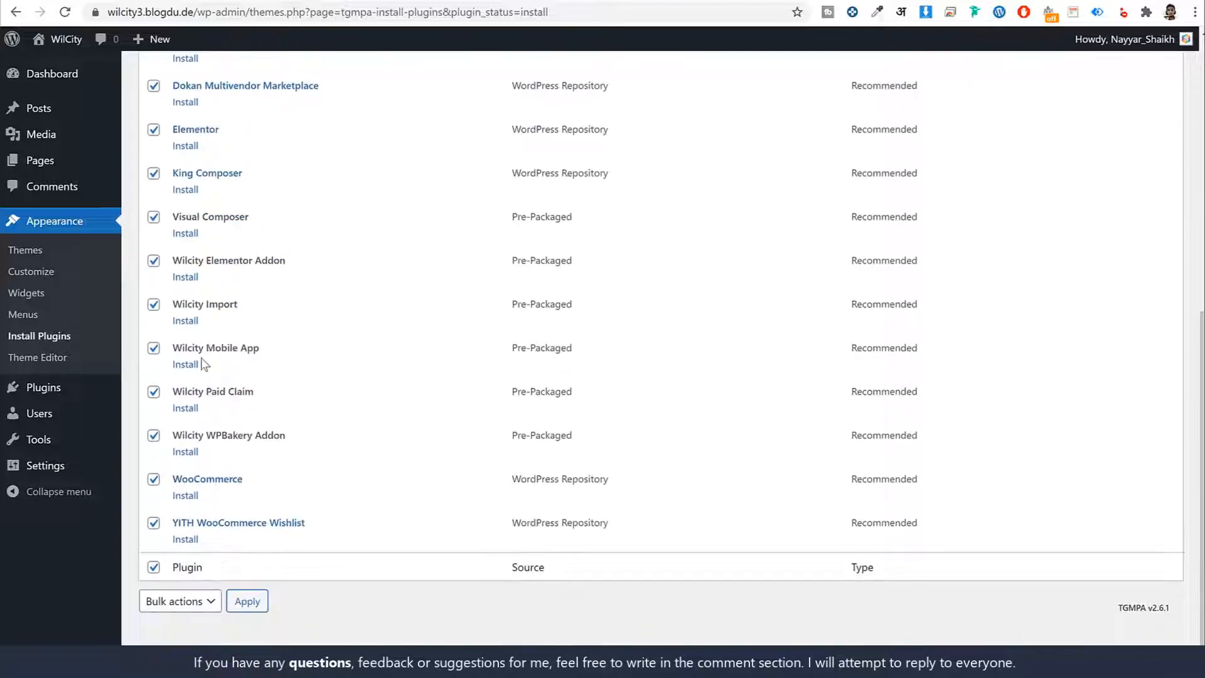
scroll(187, 339, up, 9)
click(153, 208)
click(153, 209)
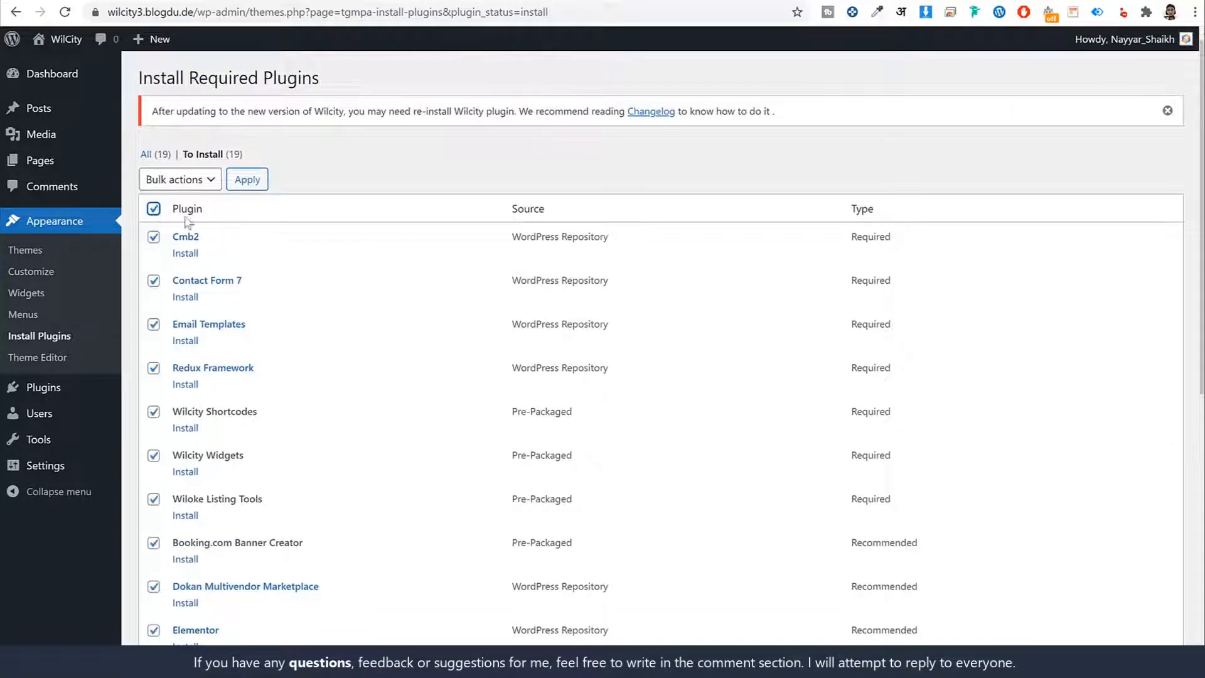
scroll(349, 329, down, 8)
scroll(345, 340, up, 7)
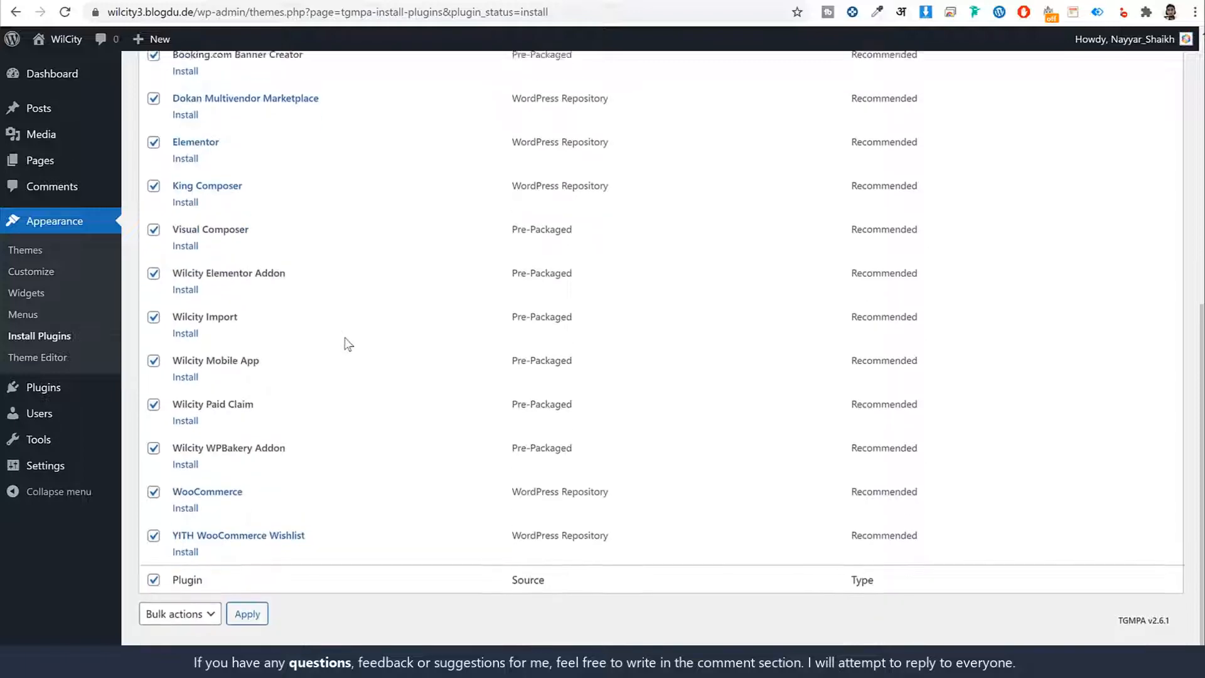
scroll(345, 344, down, 2)
scroll(348, 346, down, 2)
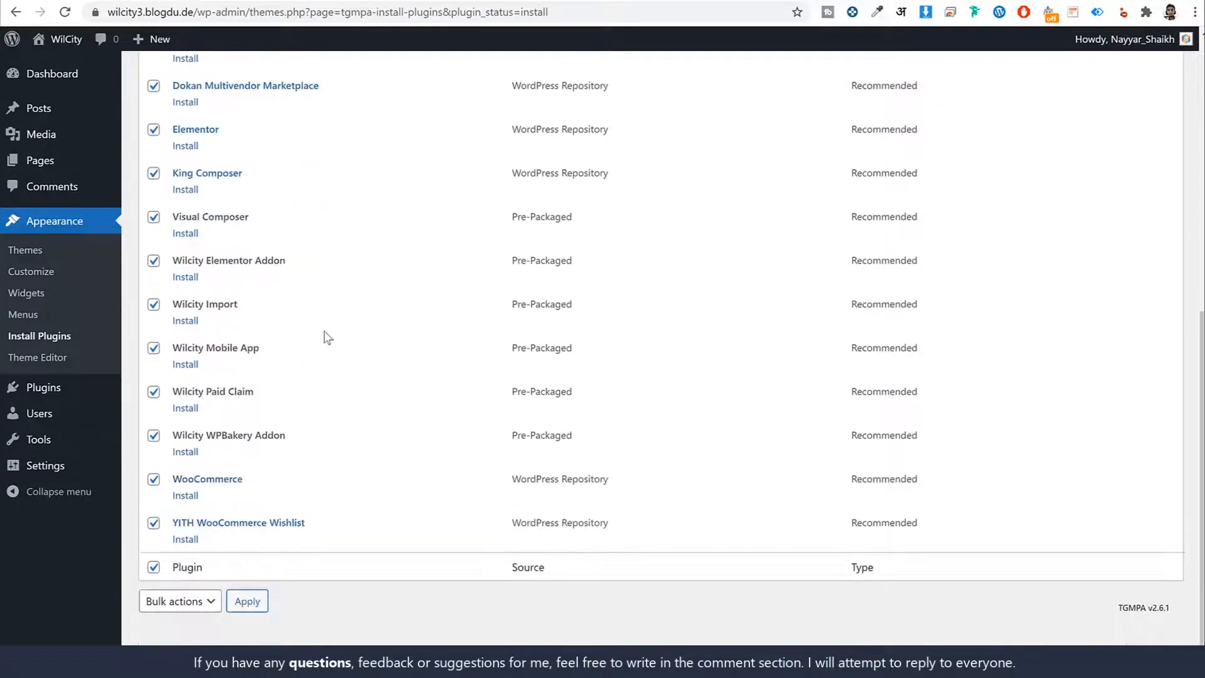
- Exclude Visual Composer, King Composer and Wilcity WPBakery Addon from the plugins selected for installation
click(152, 220)
triple_click(267, 217)
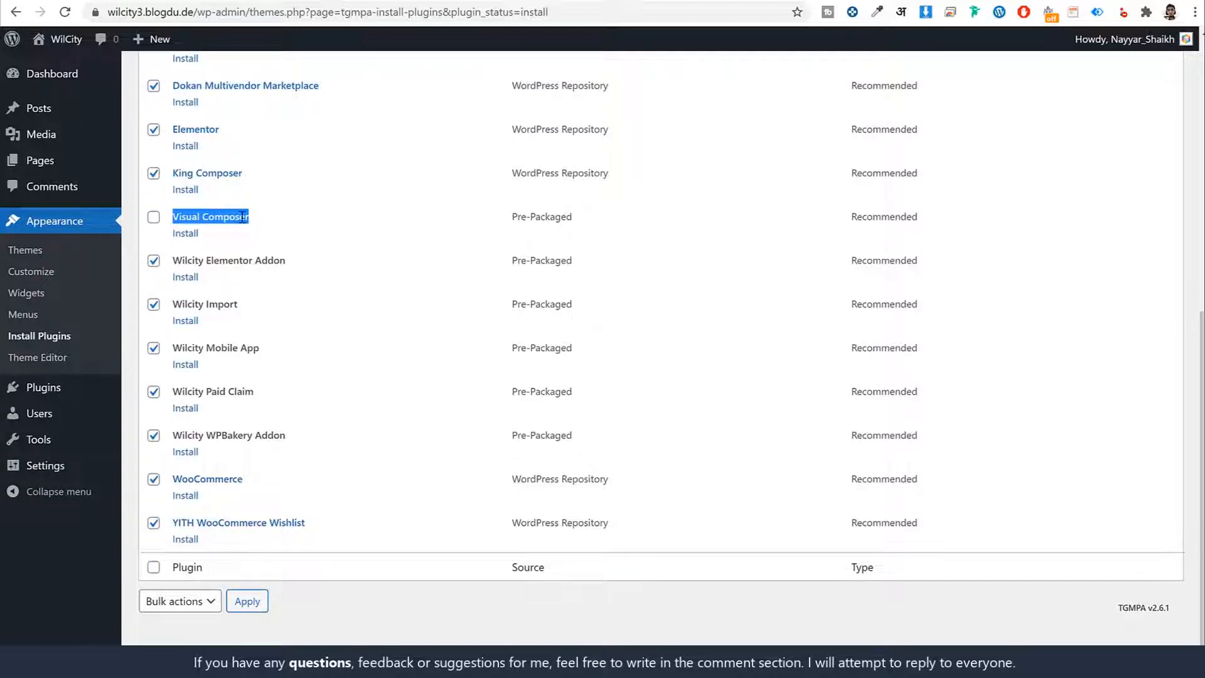
click(153, 173)
drag(254, 178, 167, 175)
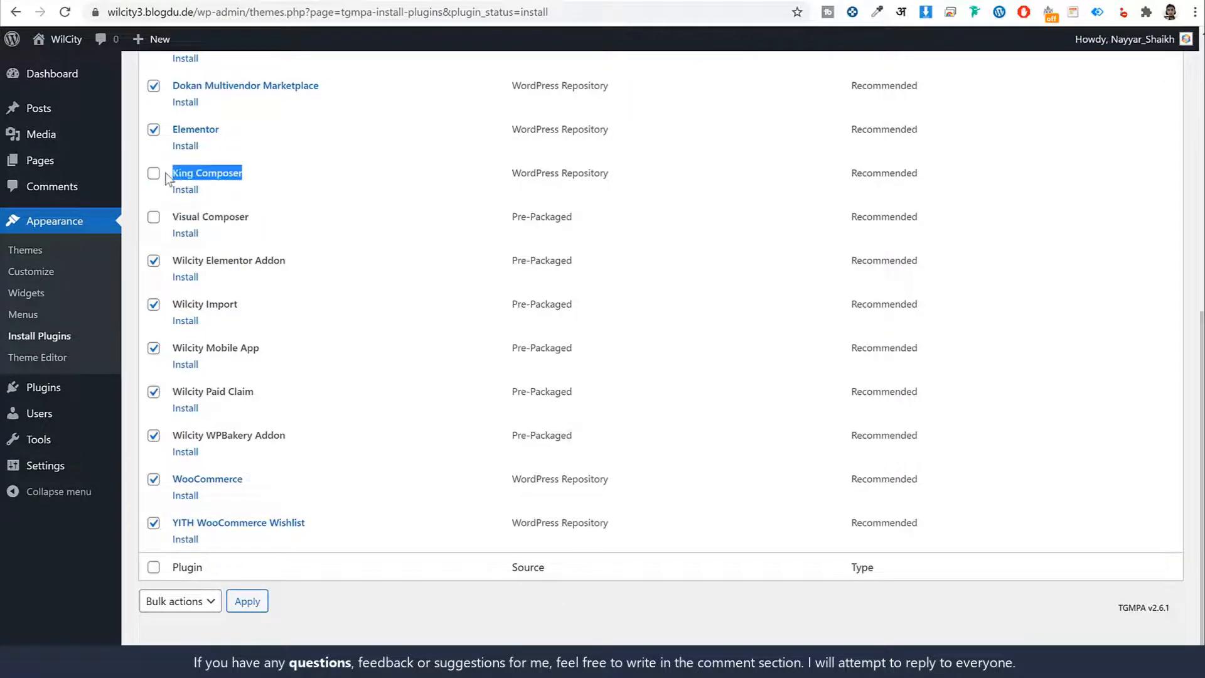
click(316, 190)
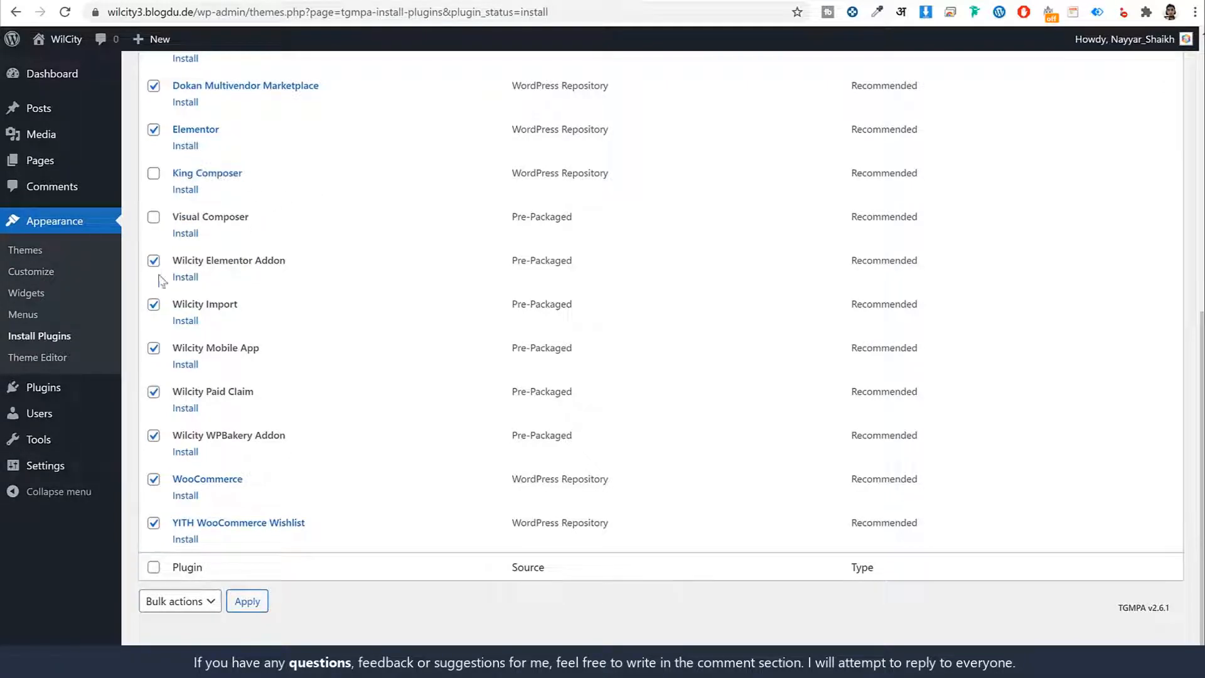
click(153, 435)
drag(287, 436, 217, 440)
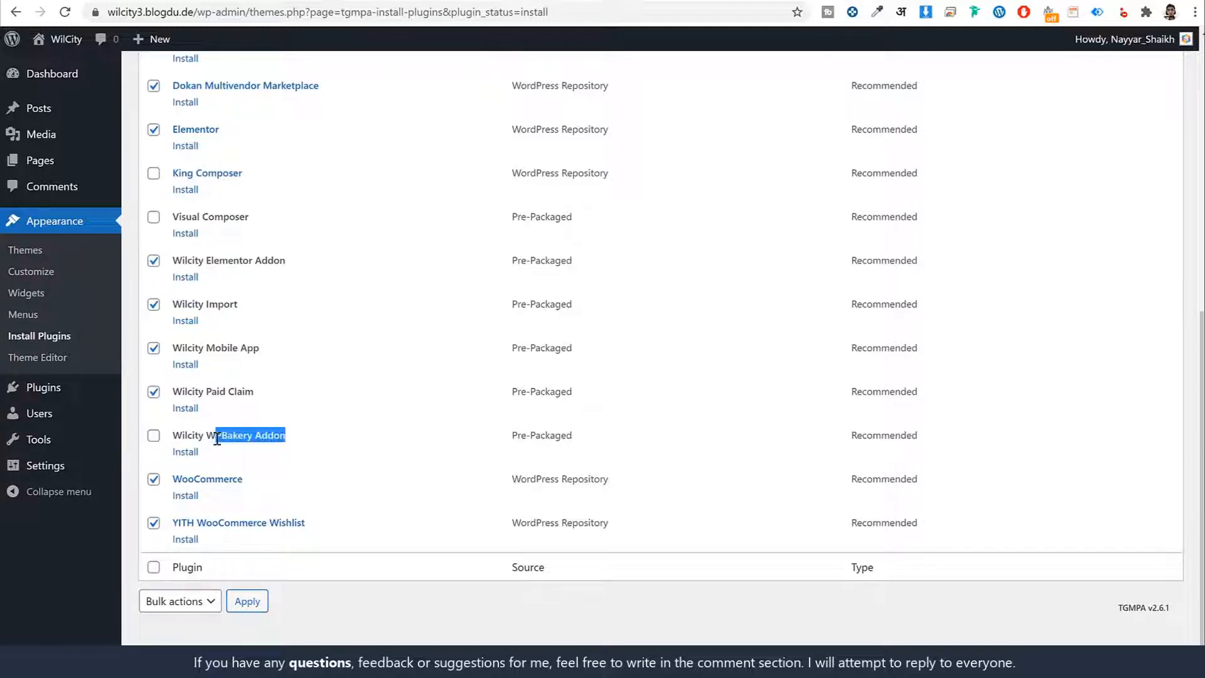
drag(209, 226, 178, 217)
click(412, 274)
scroll(414, 281, up, 8)
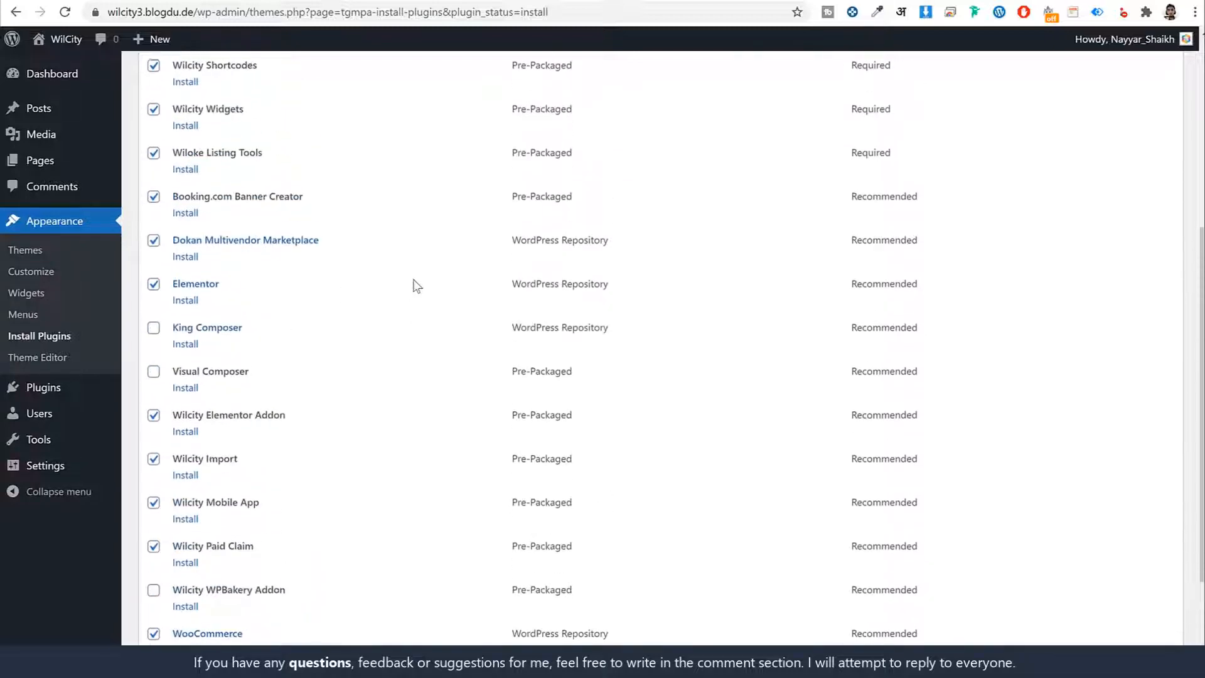
scroll(434, 274, down, 8)
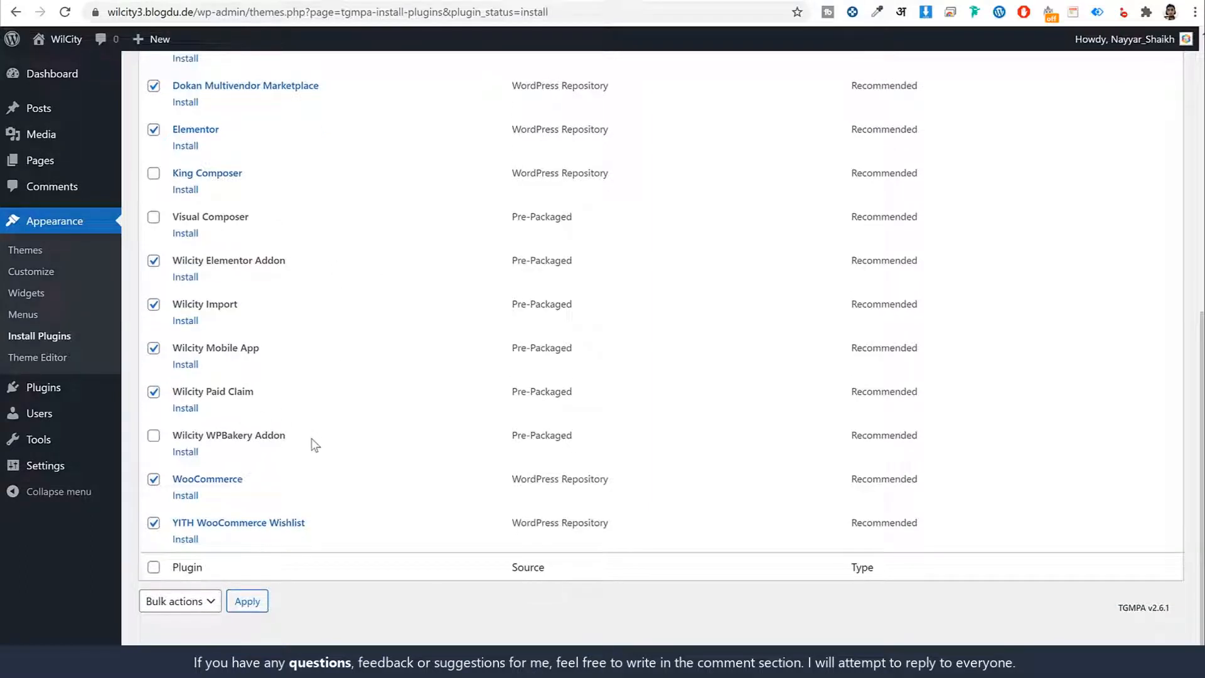
- Install all the selected plugins with one bulk action and go to the end of the installation report
scroll(390, 301, up, 8)
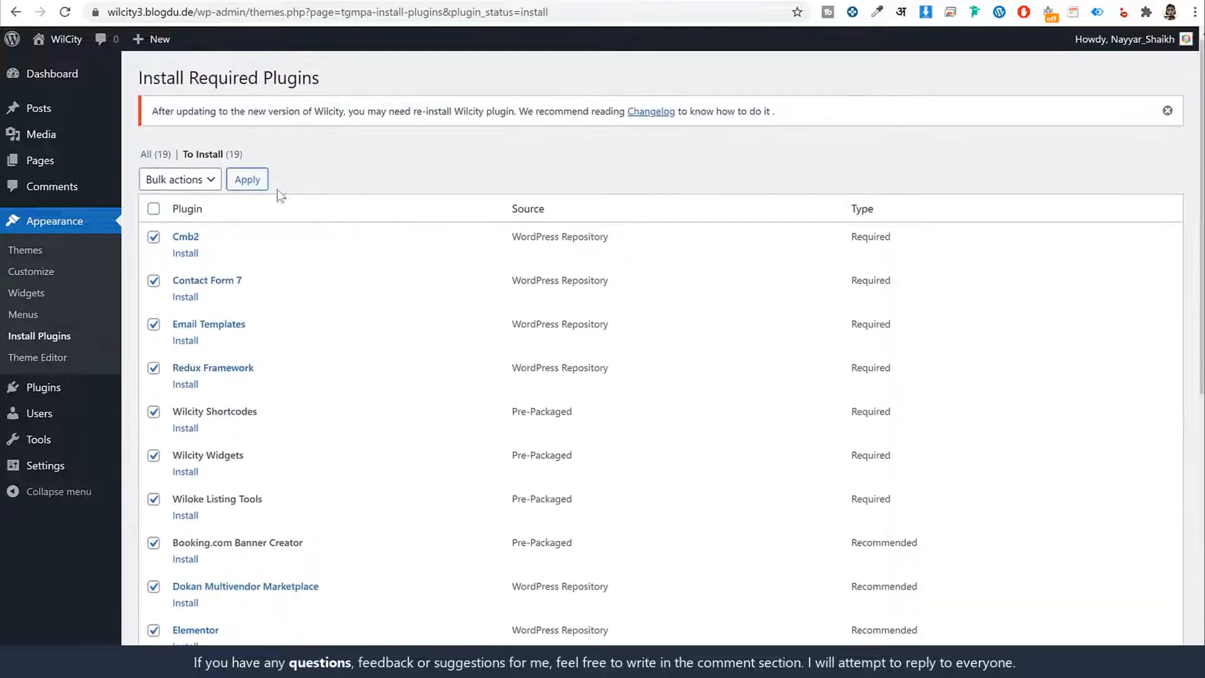
click(168, 182)
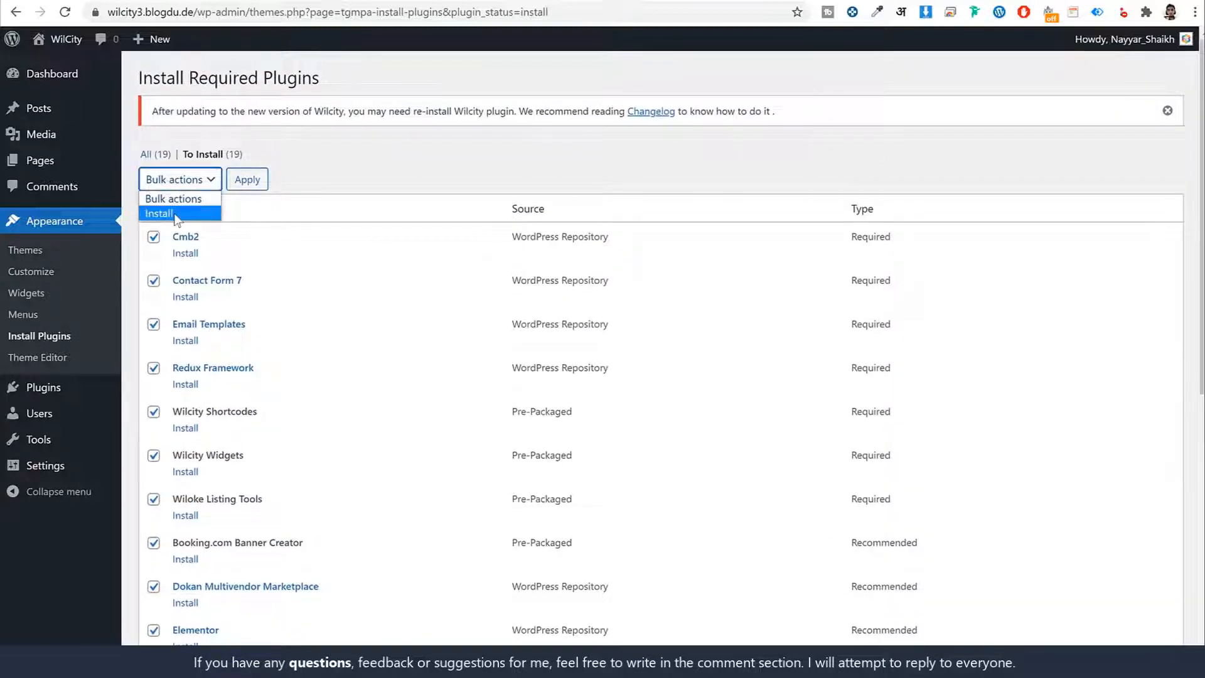
click(165, 212)
click(257, 182)
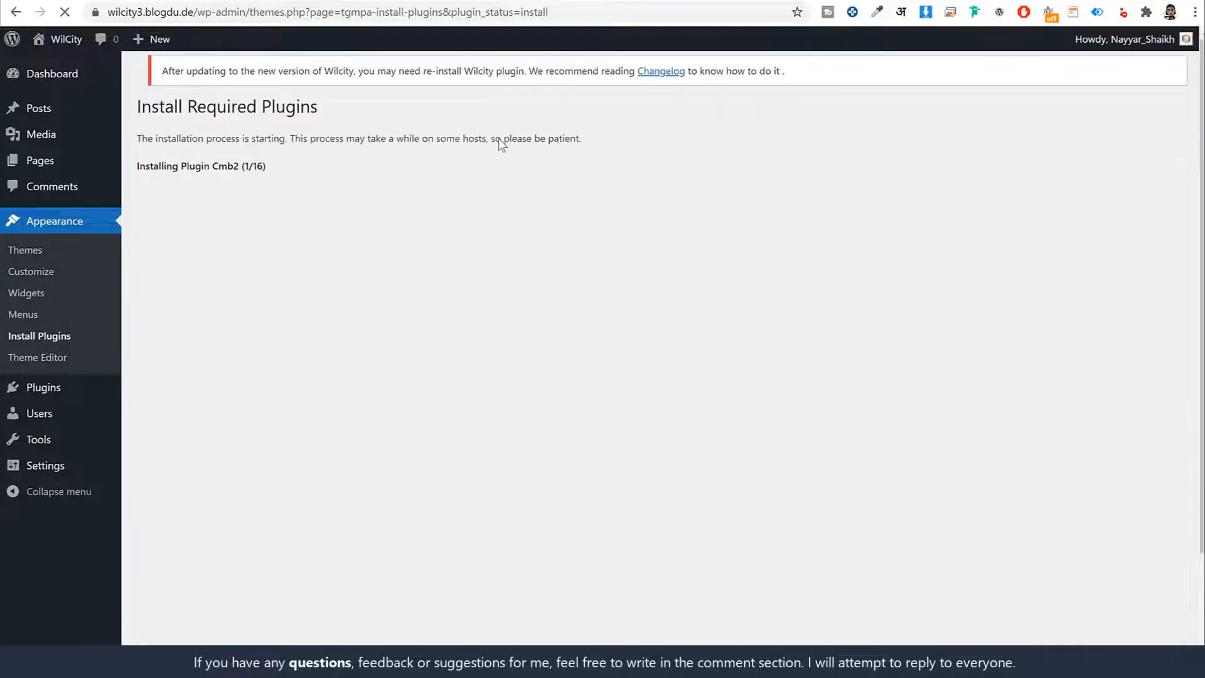
scroll(714, 263, down, 10)
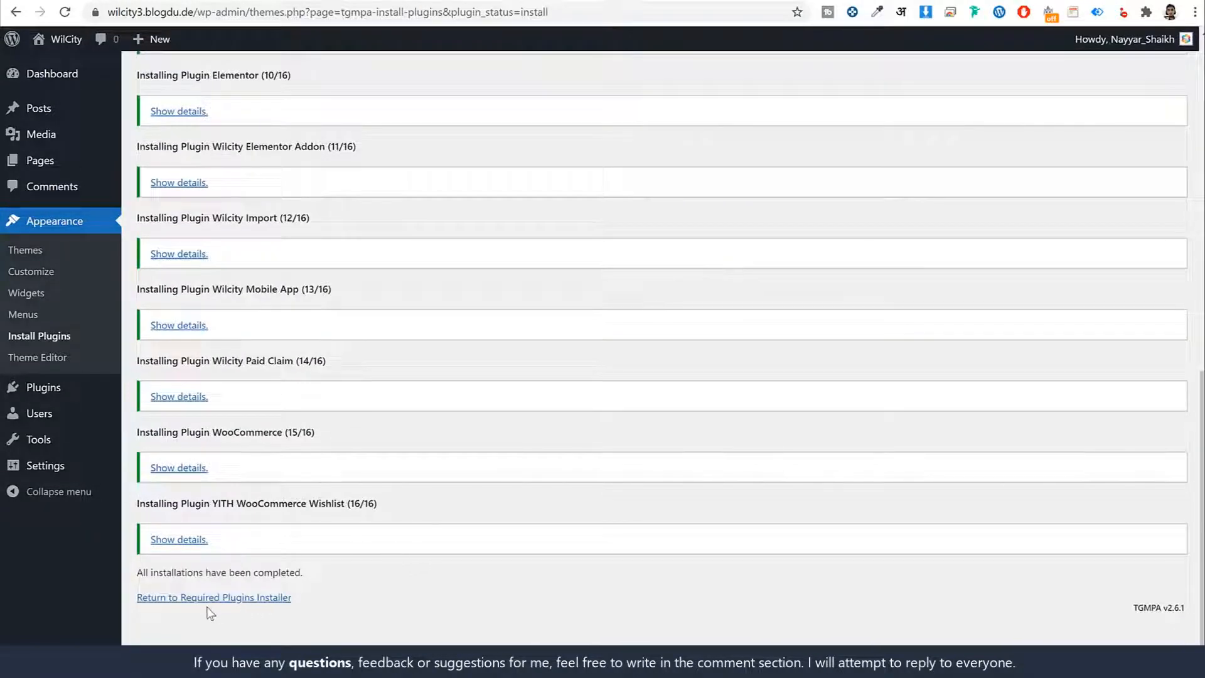
- Return to the required plugins list and select every plugin except King Composer, Visual Composer and Wilcity WPBakery Addon
click(220, 600)
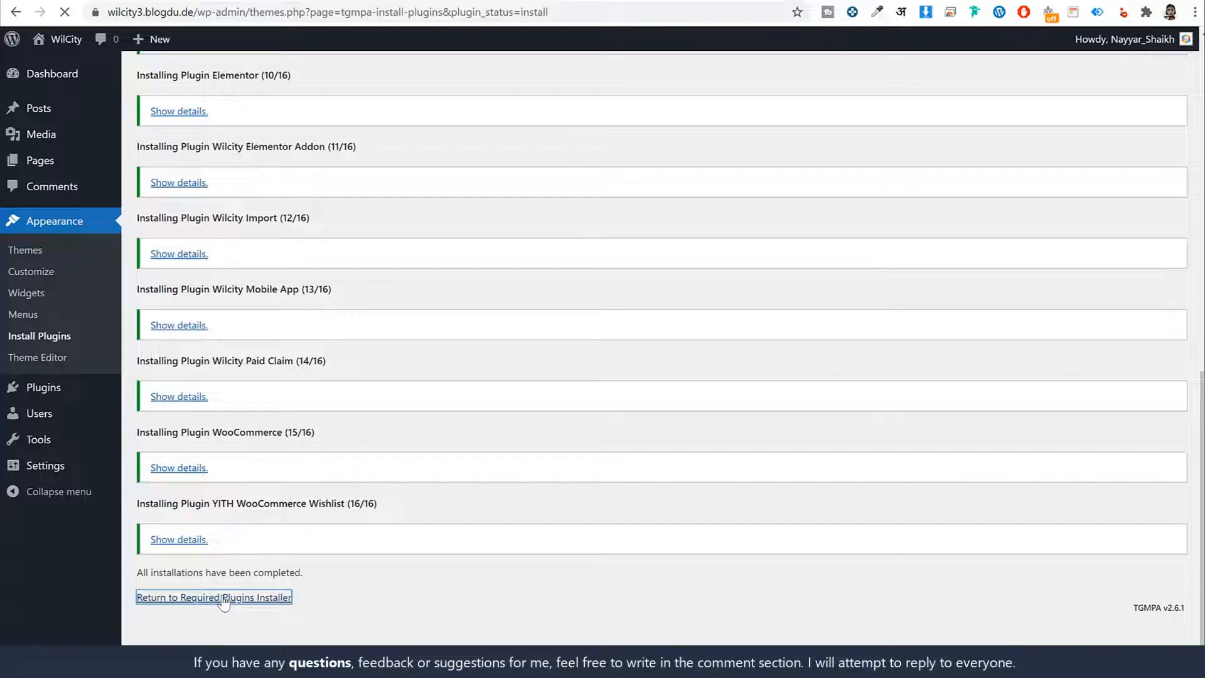
scroll(346, 426, down, 8)
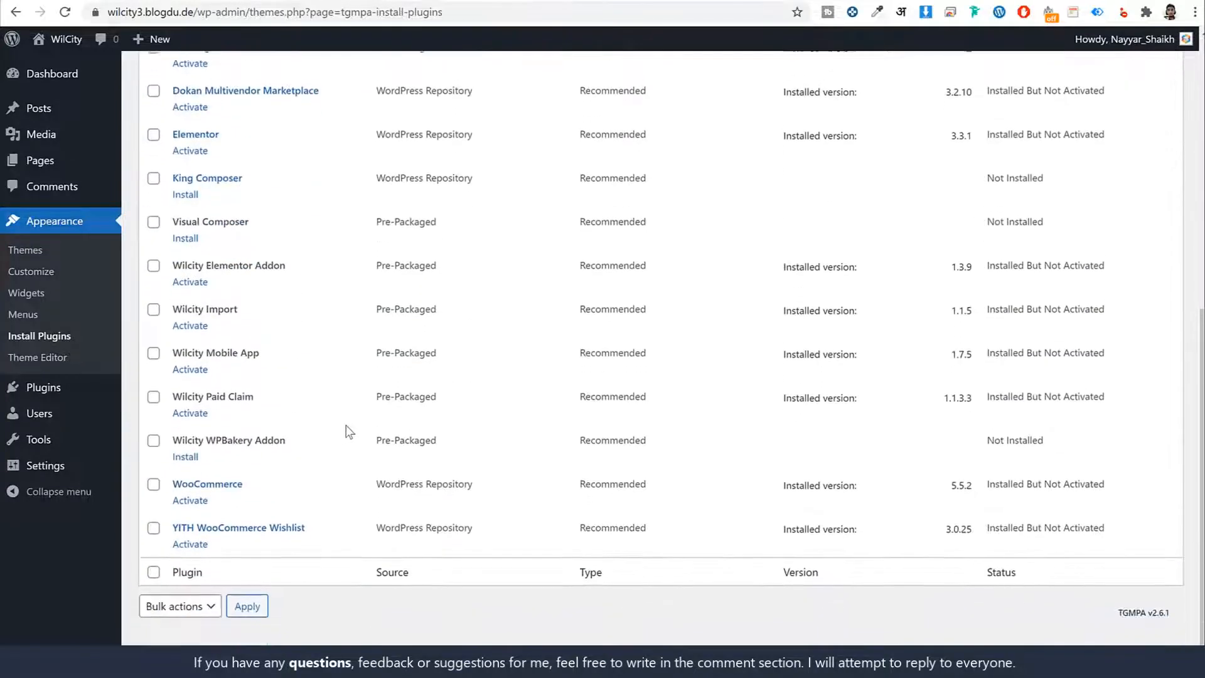
scroll(345, 424, up, 8)
click(154, 167)
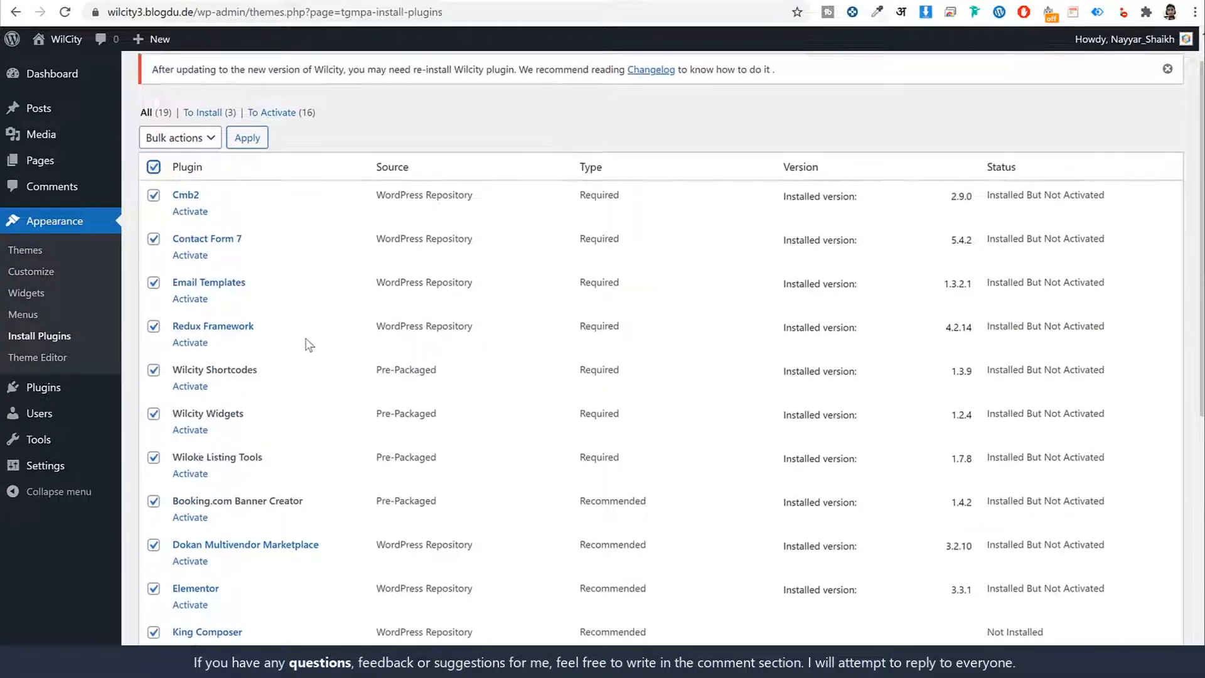
scroll(308, 344, down, 7)
click(153, 436)
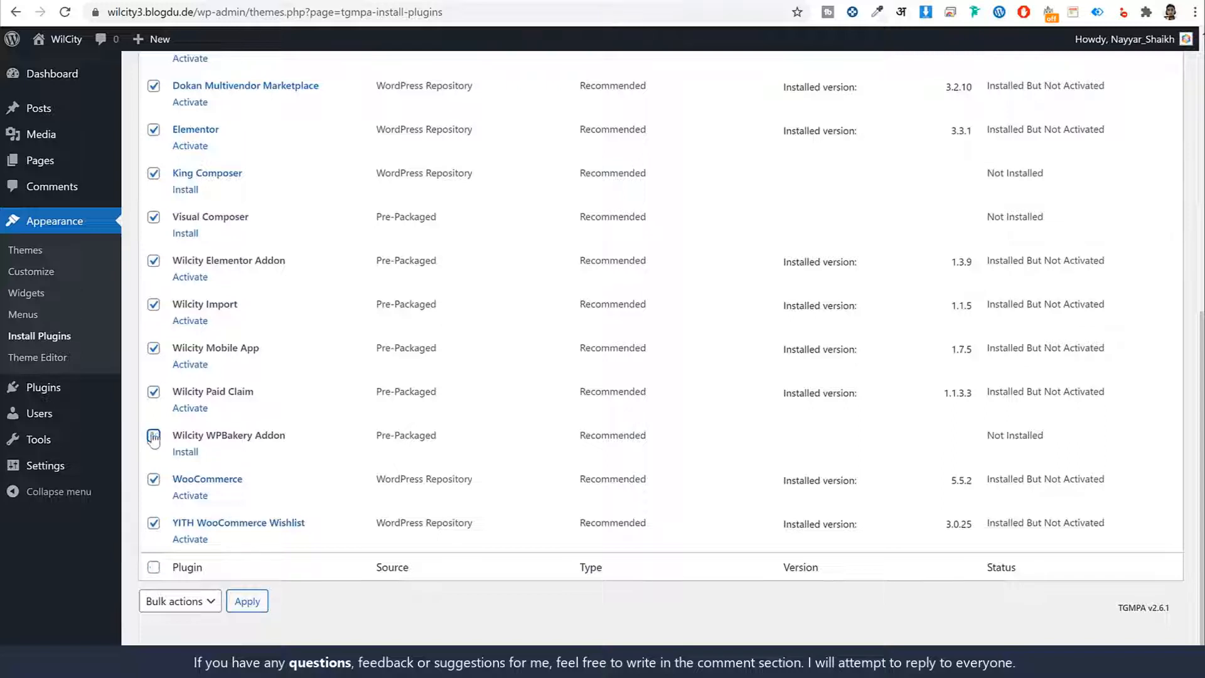
click(154, 174)
click(154, 217)
- Activate all the selected plugins with one bulk action
click(181, 601)
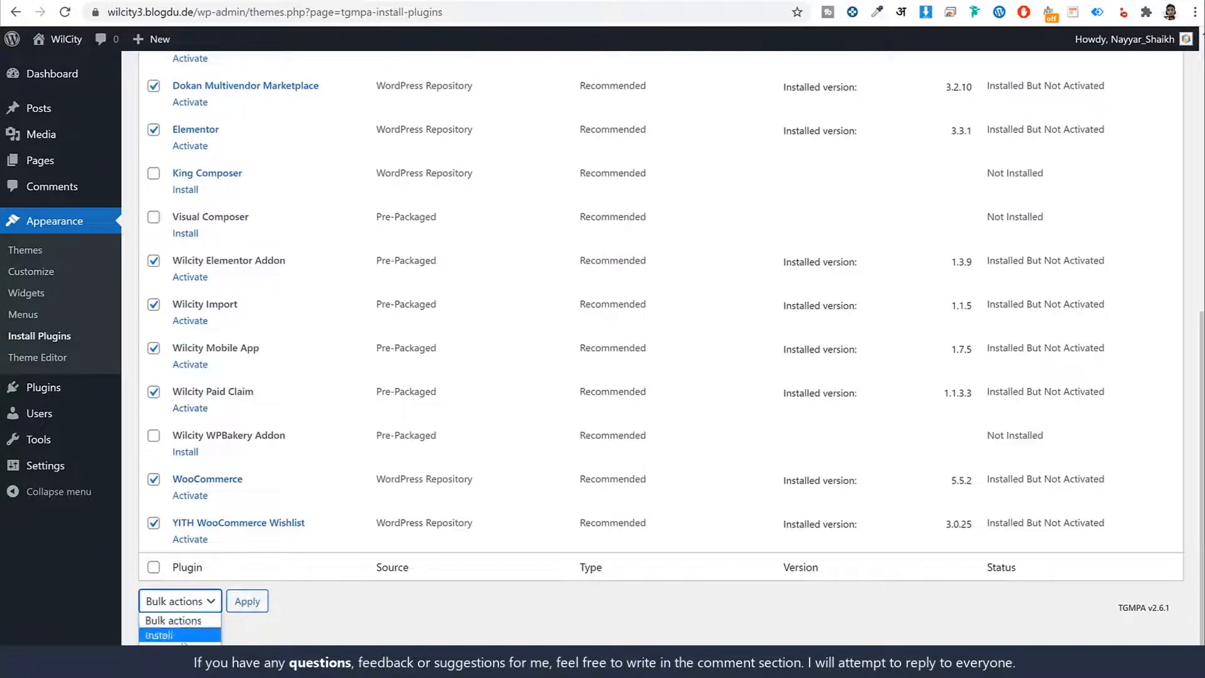
click(159, 650)
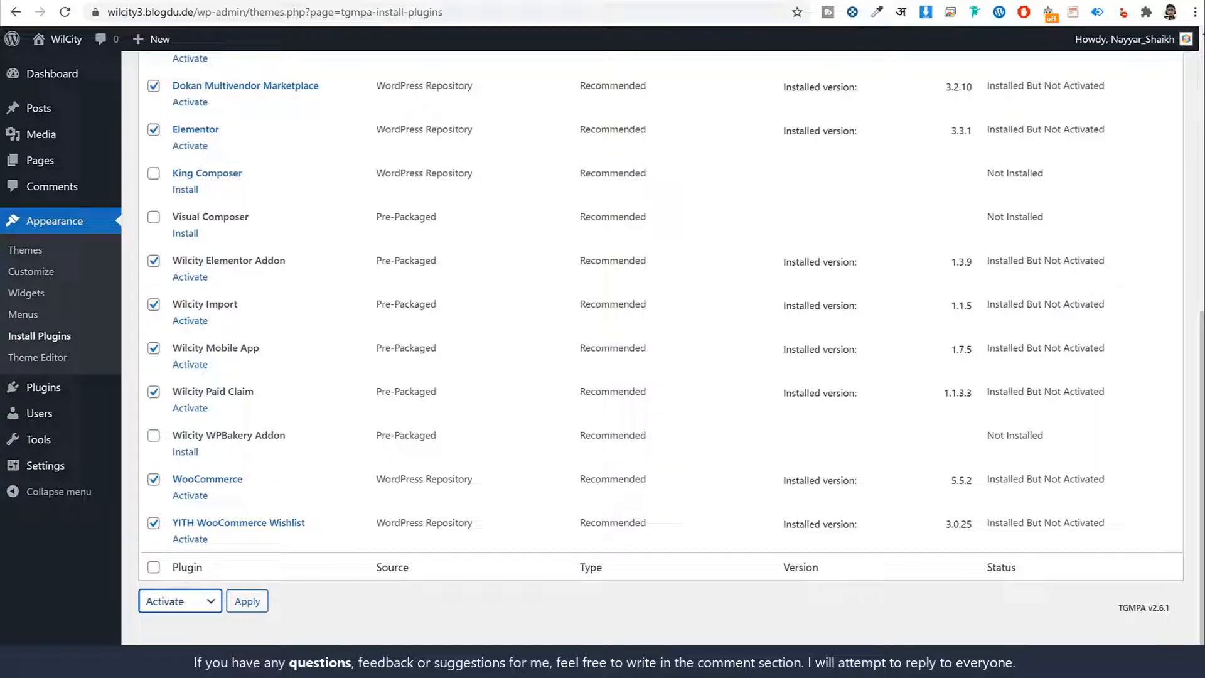
click(248, 601)
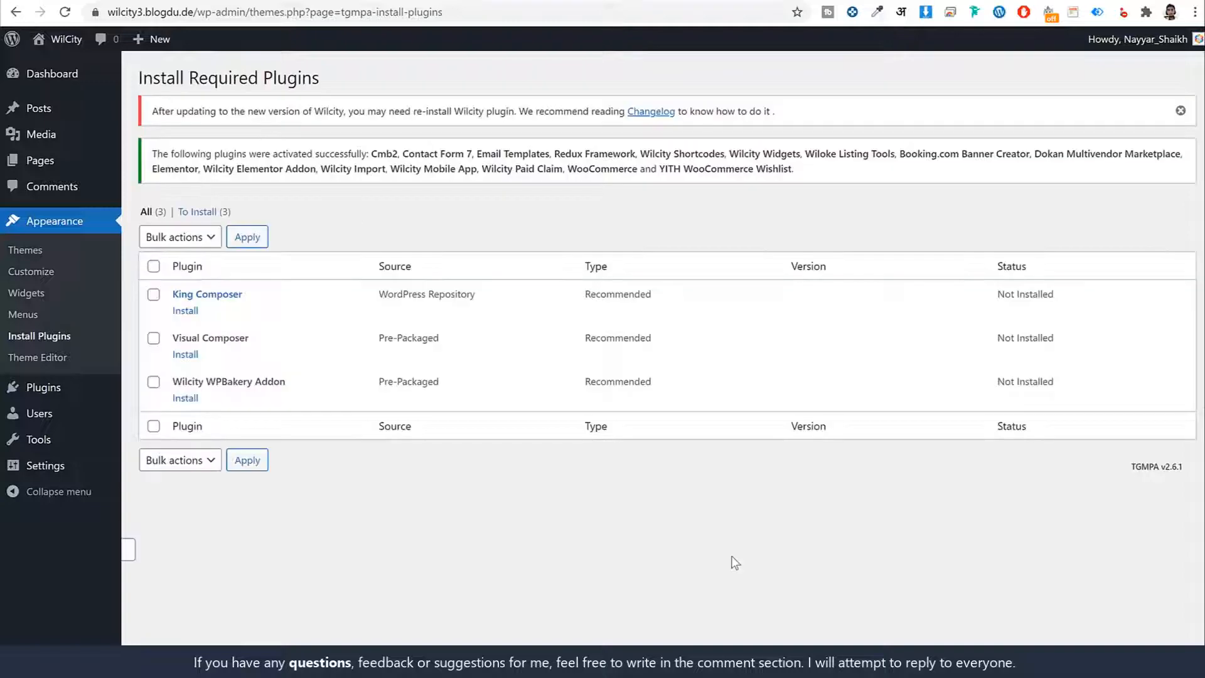
click(68, 80)
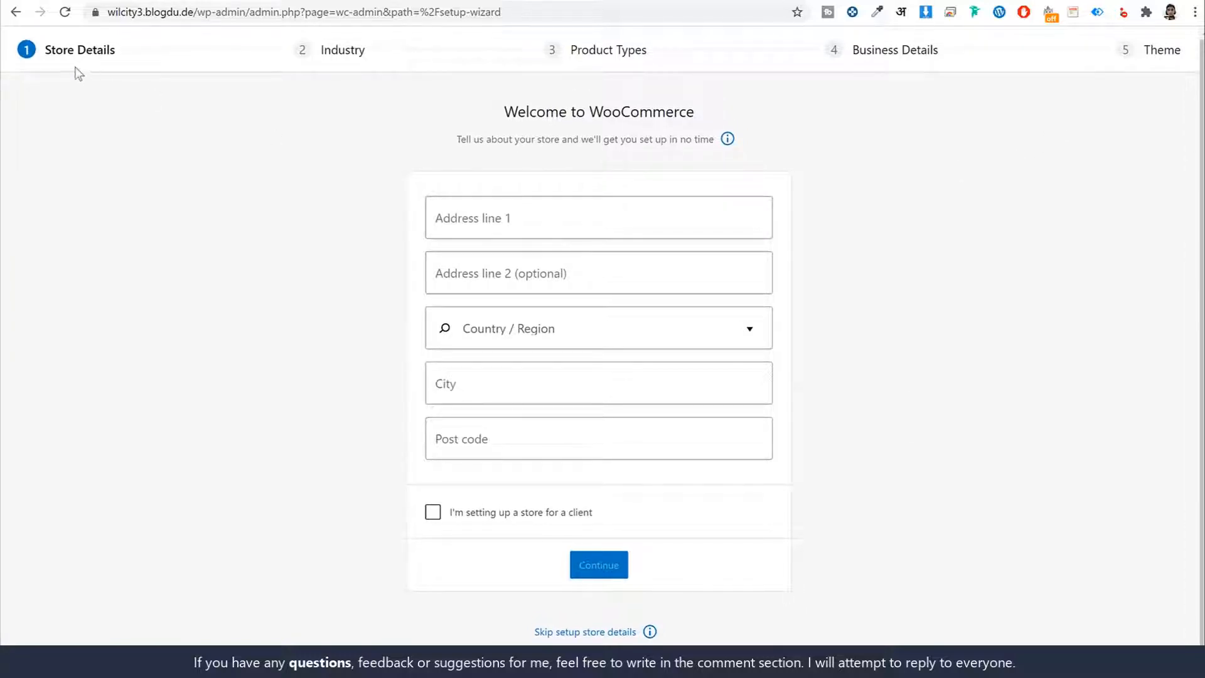
click(16, 11)
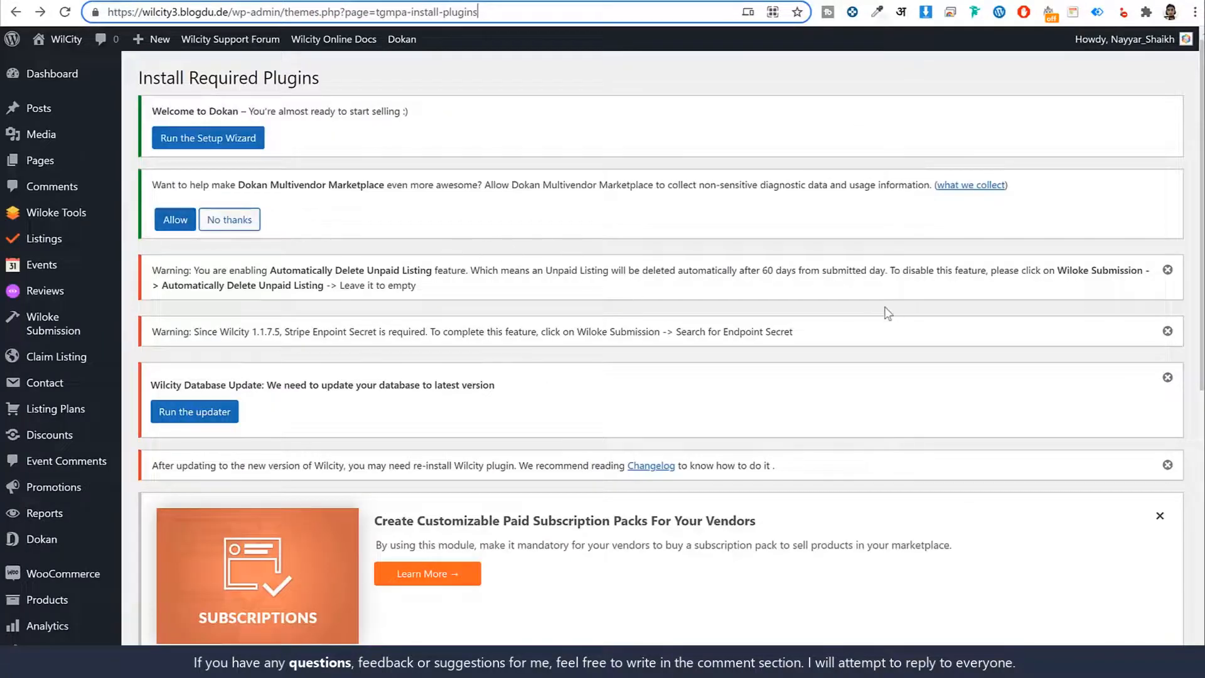
scroll(920, 318, down, 5)
scroll(920, 318, up, 5)
- Open the WooCommerce setup wizard, enter the store's first address line and choose India — Maharashtra as the country and region
click(58, 586)
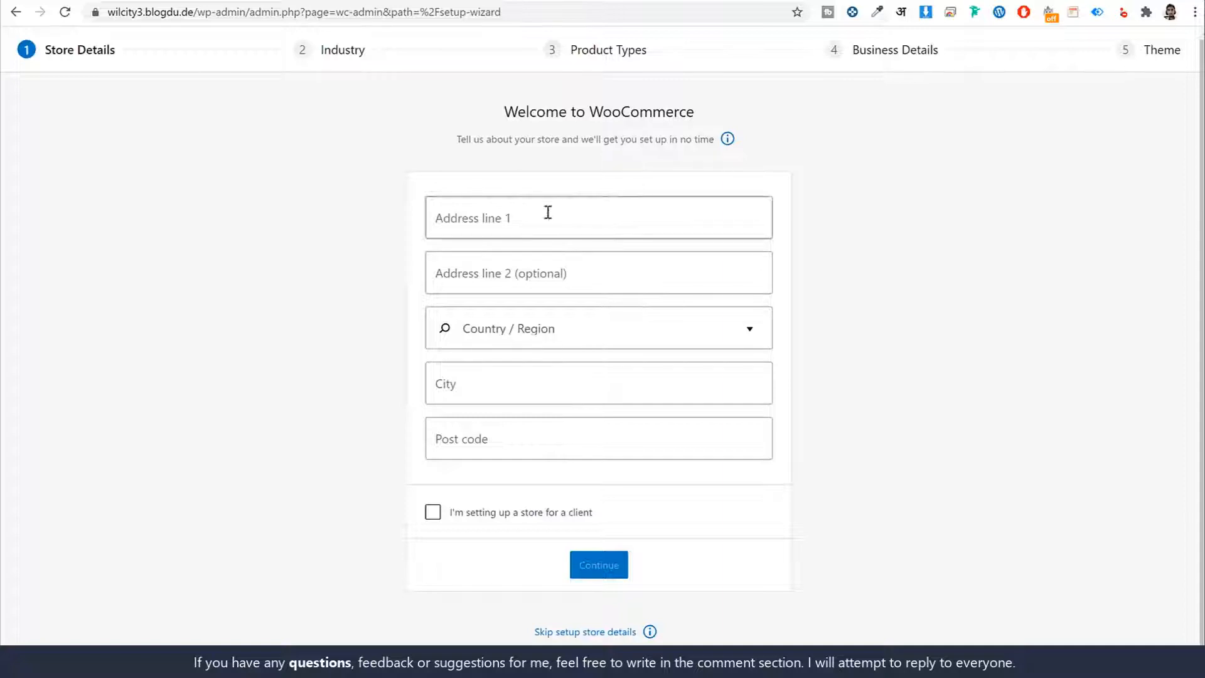
click(548, 213)
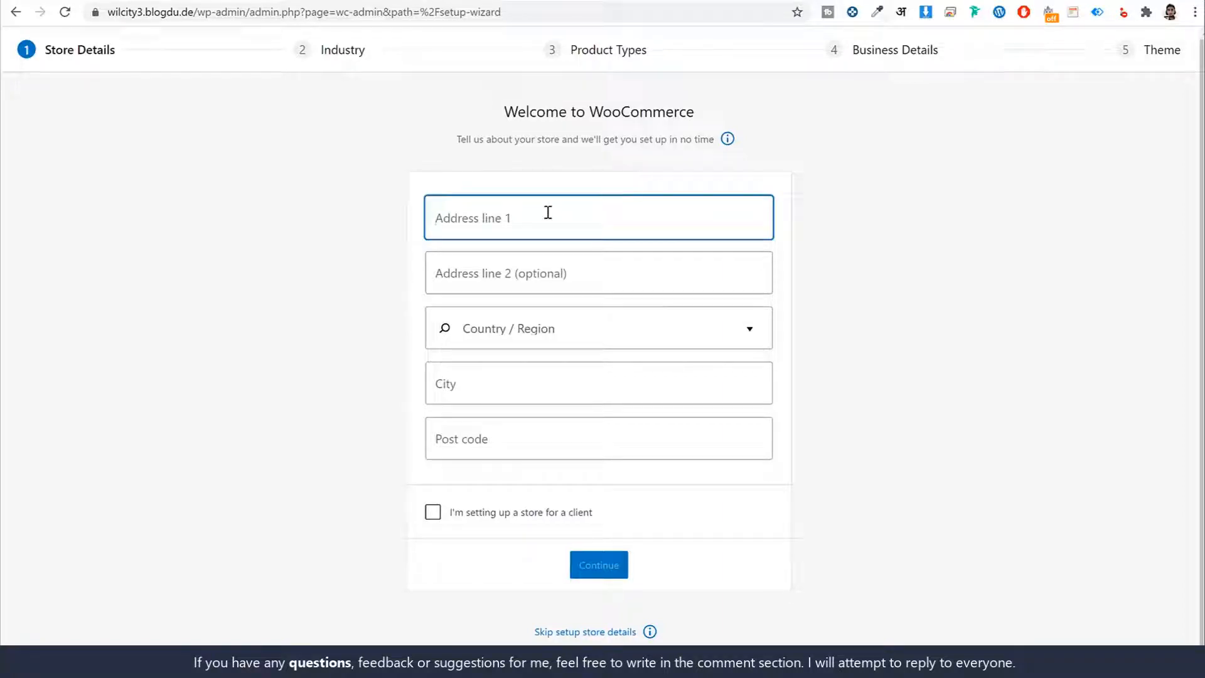
text(Mumbai)
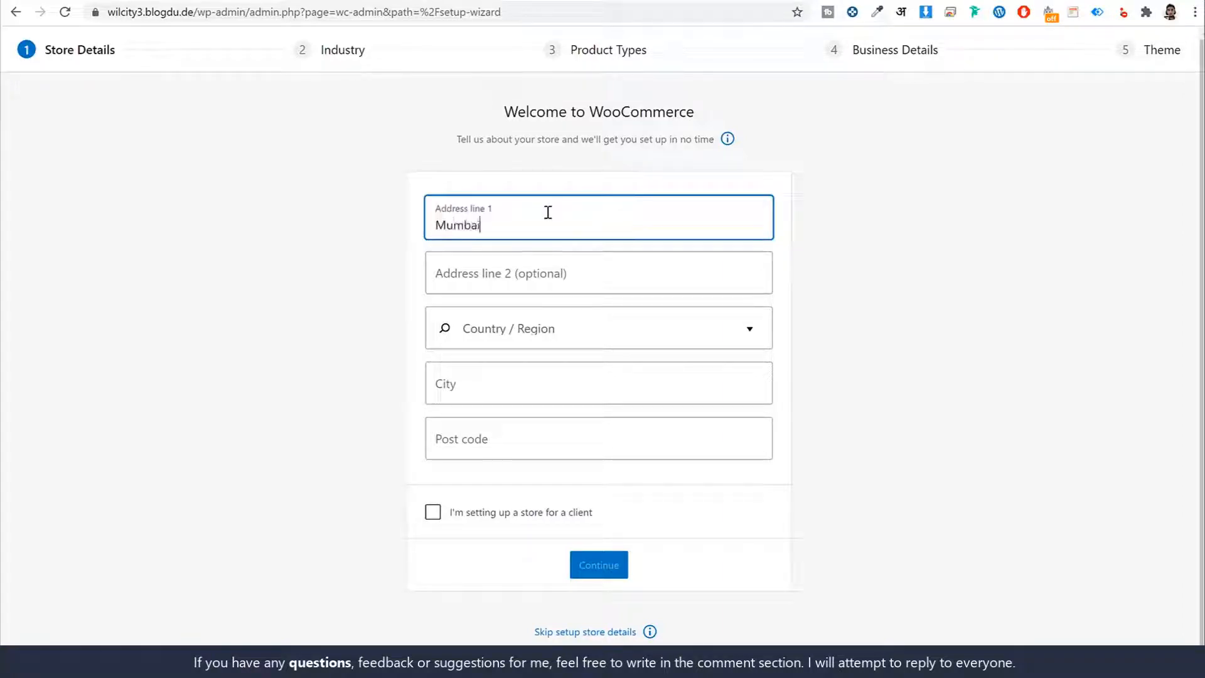
key(Tab)
key(Tab)
text(m)
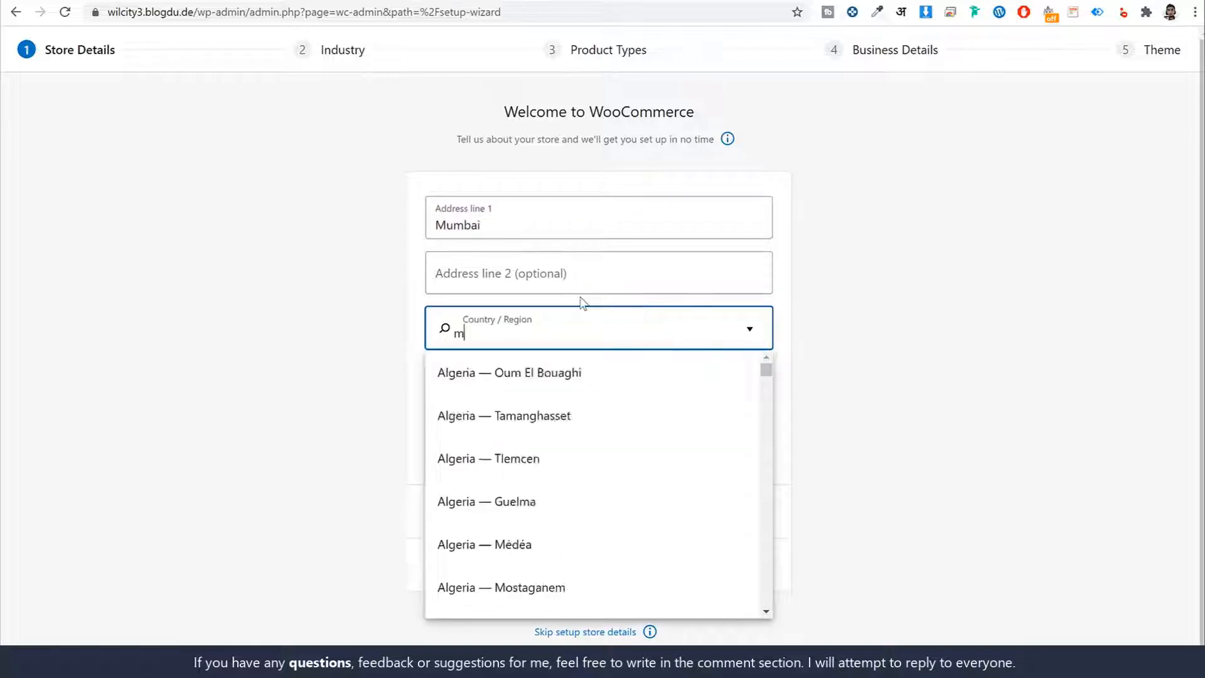
text(aha)
click(565, 376)
- Enter the store's city and post code, submit the store details and decline WooCommerce usage tracking
click(558, 384)
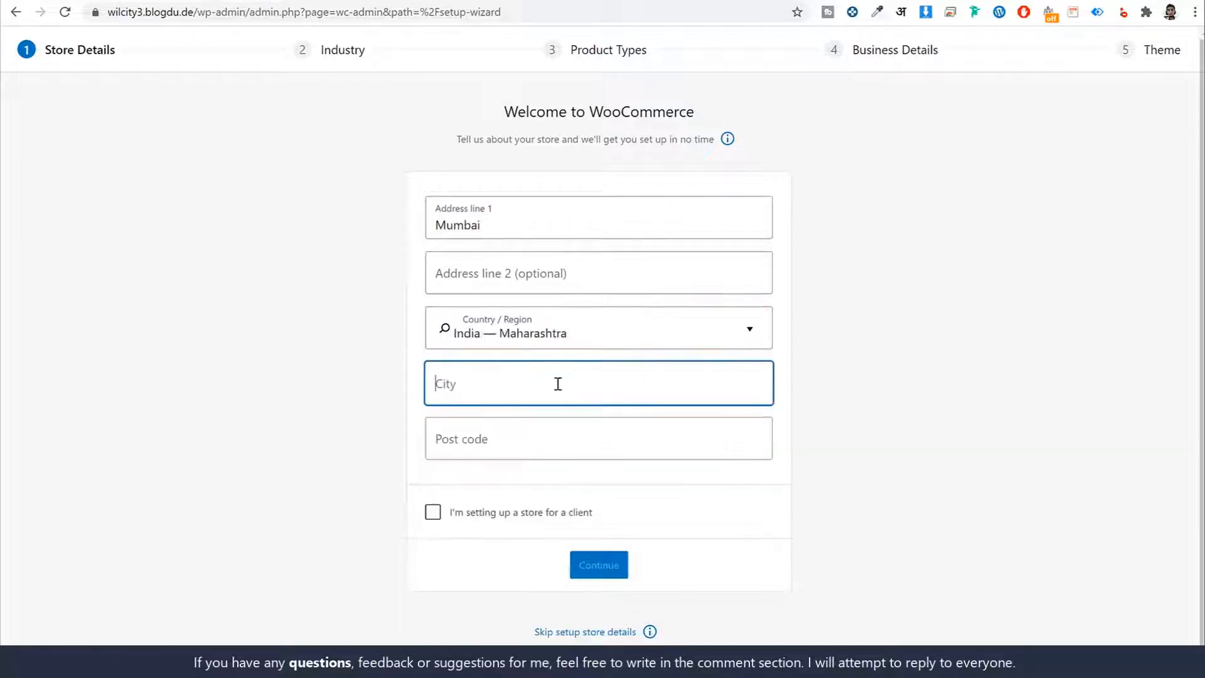
text(Mumbaio)
key(BackSpace)
key(Tab)
text(400000)
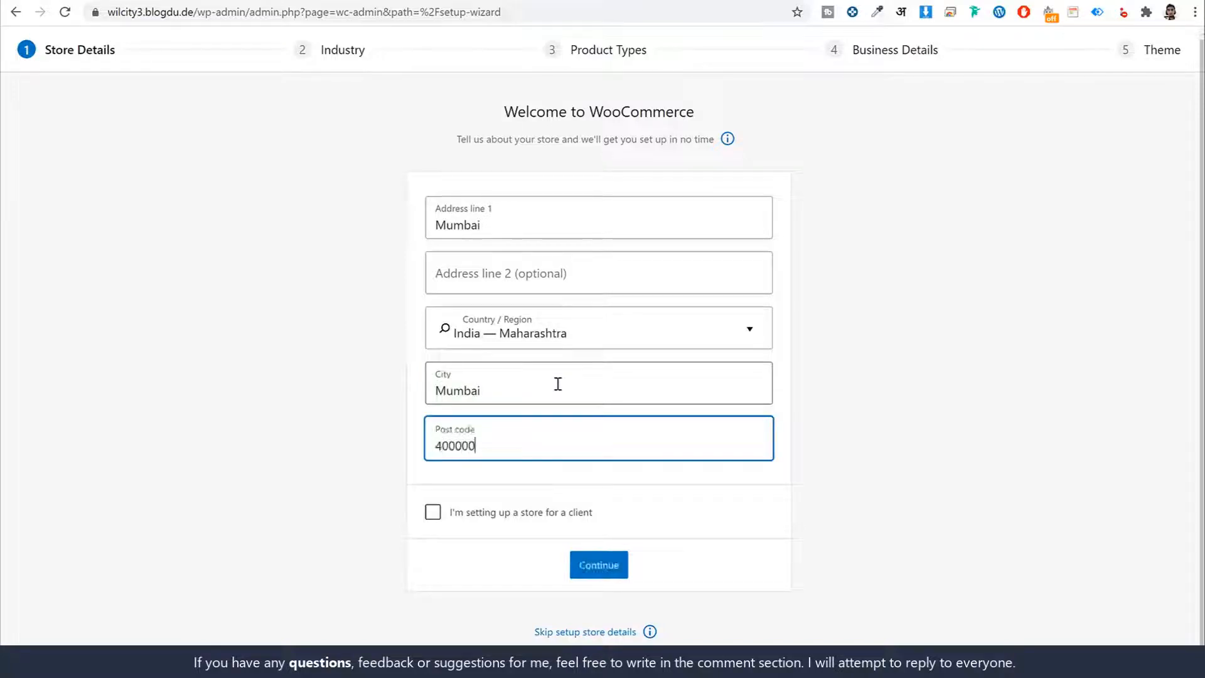
text(1)
click(590, 565)
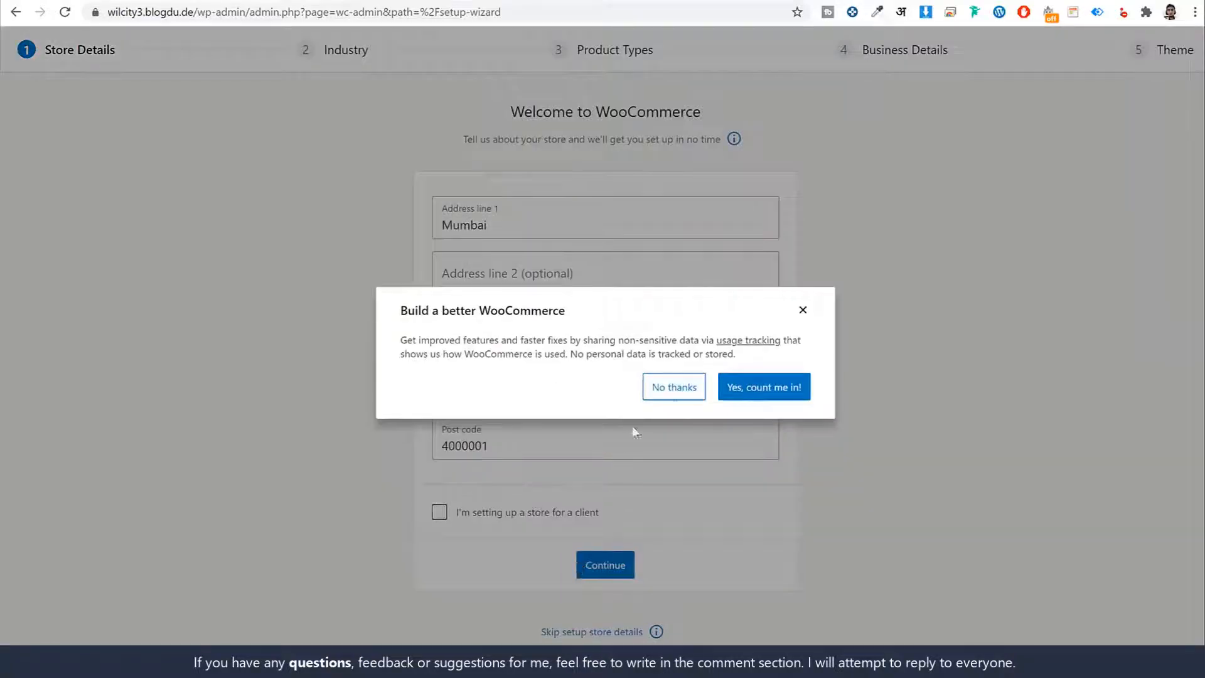
click(678, 388)
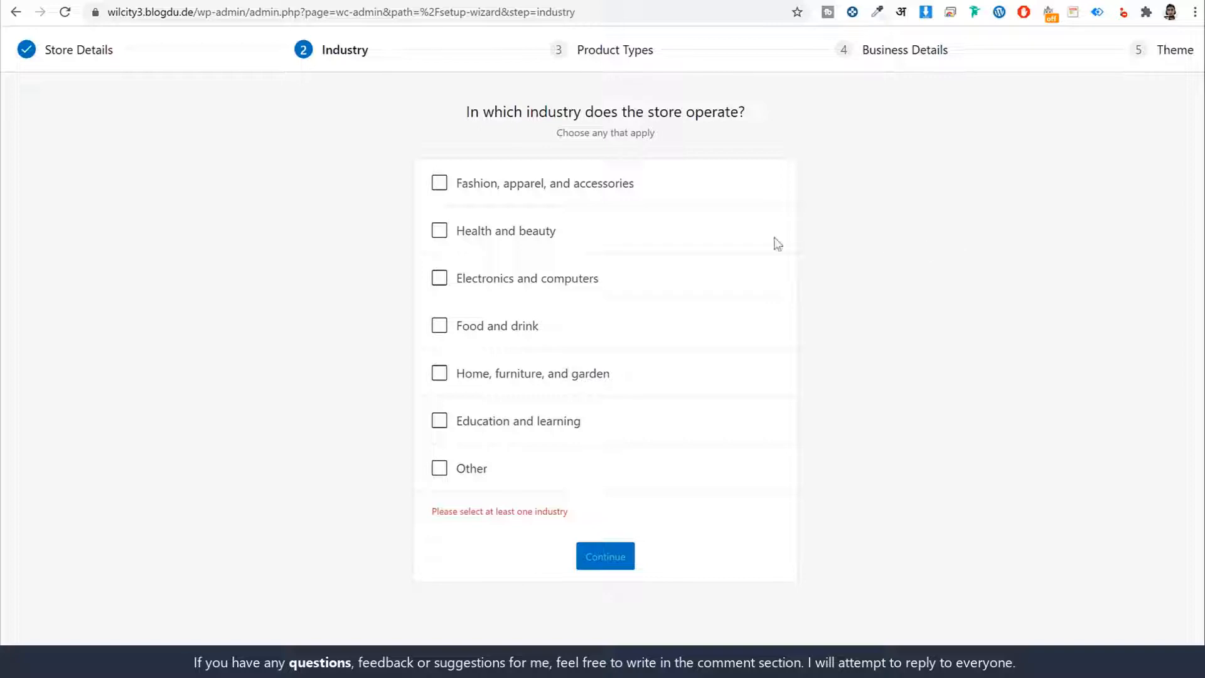
- Choose Fashion, apparel, and accessories as the store's industry, and add Downloads to Physical products as the listed product types
click(529, 192)
click(592, 519)
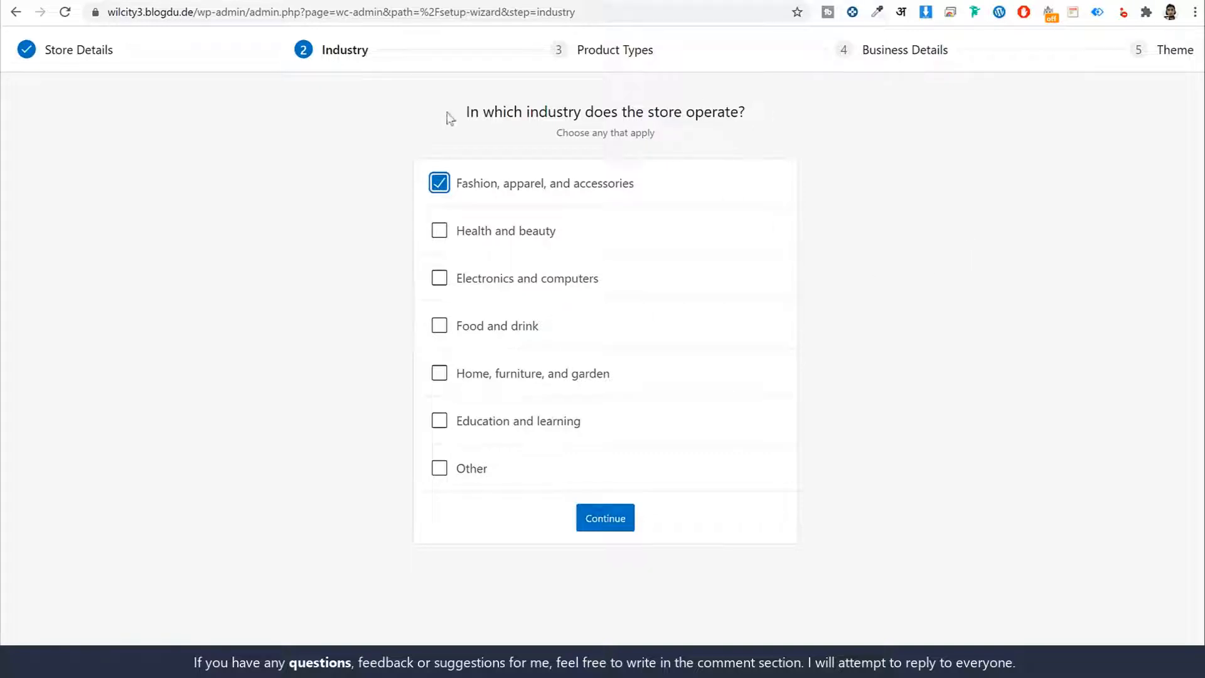
drag(449, 119, 802, 113)
click(394, 64)
click(607, 526)
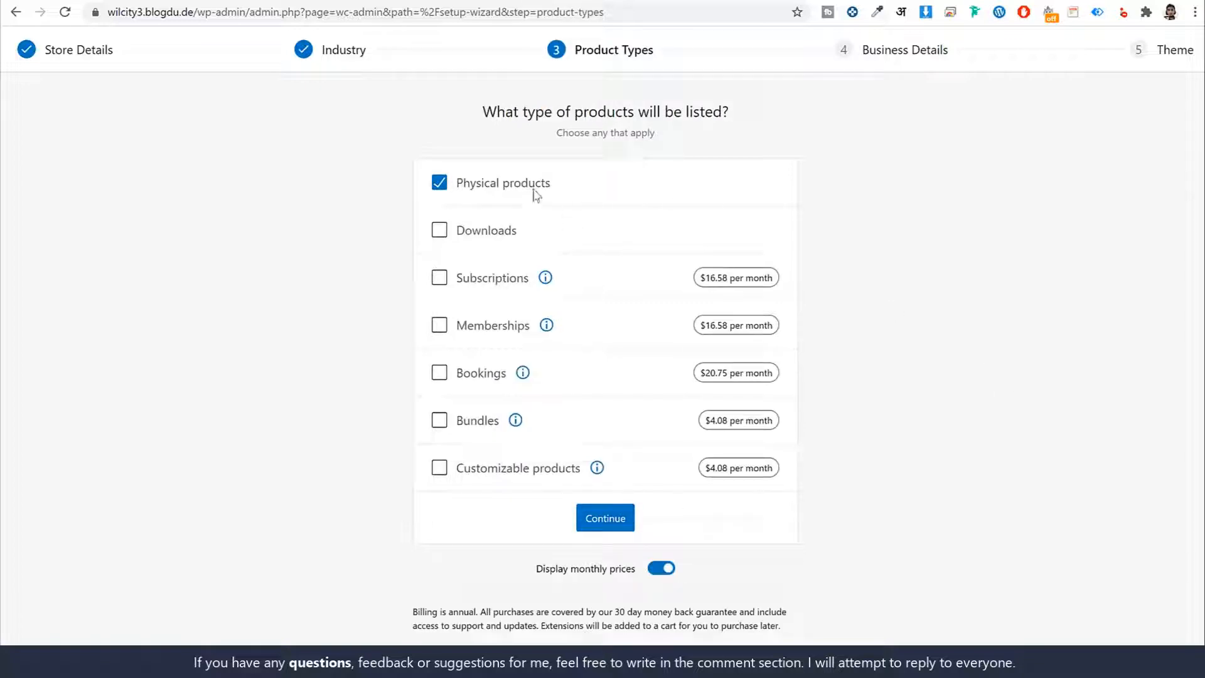
click(474, 231)
click(623, 515)
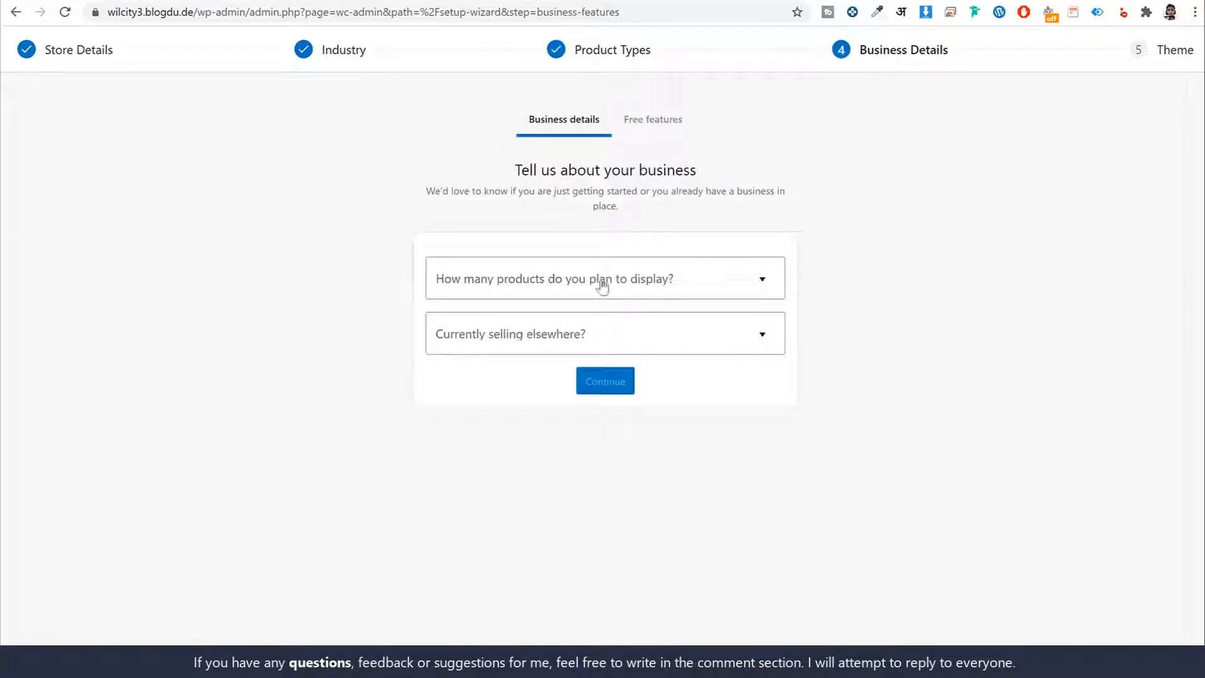
- Set the number of products to display to 11 - 100, answer No to selling elsewhere, and continue
click(601, 280)
click(528, 409)
click(573, 349)
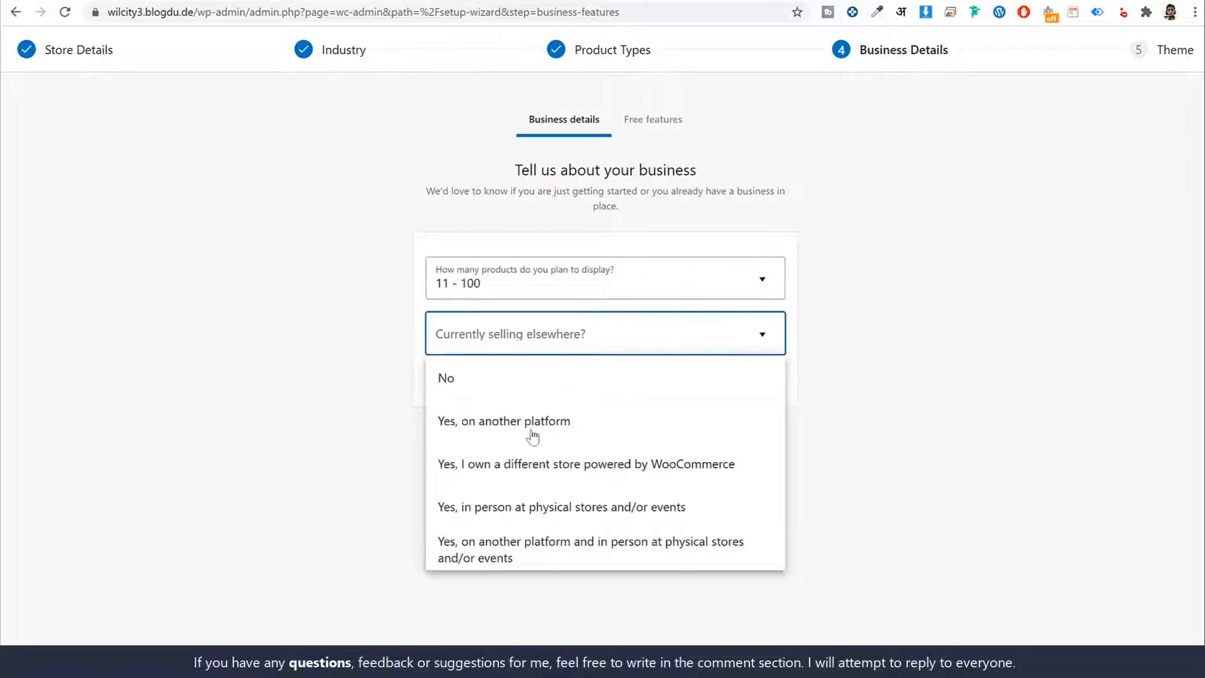
click(521, 386)
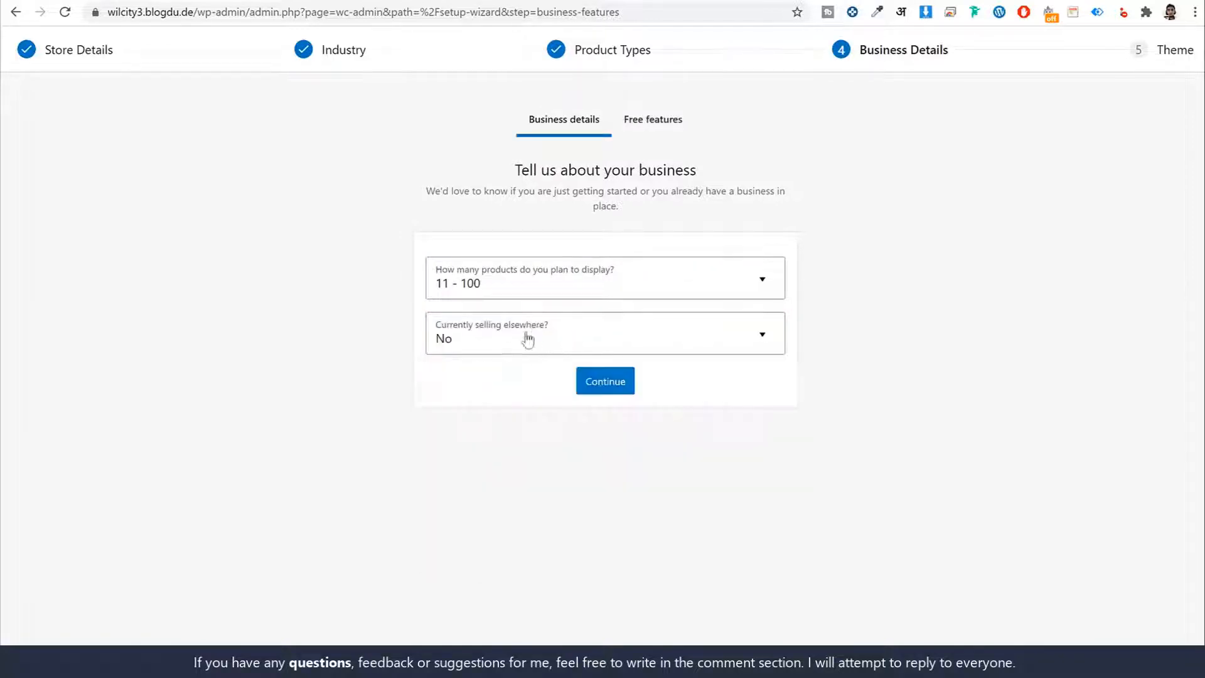
click(600, 389)
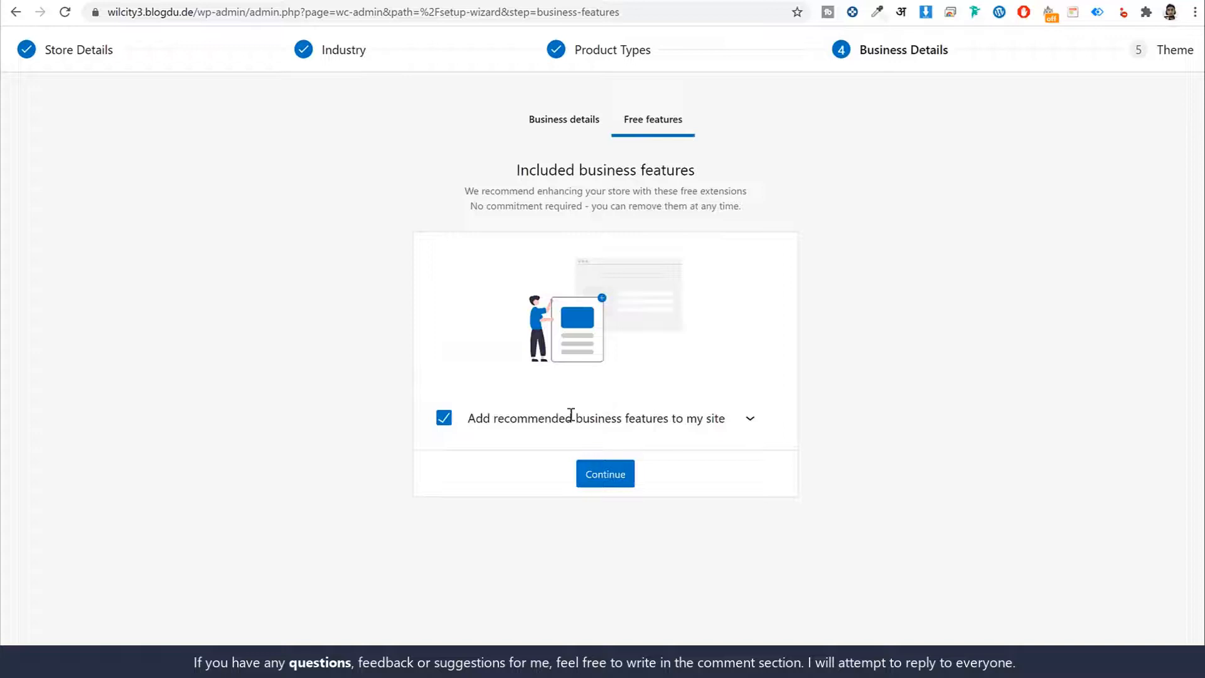
- Exclude all recommended business features, including Jetpack, MailPoet, Google Listings and Ads and Mailchimp, and continue to the theme choice
click(751, 418)
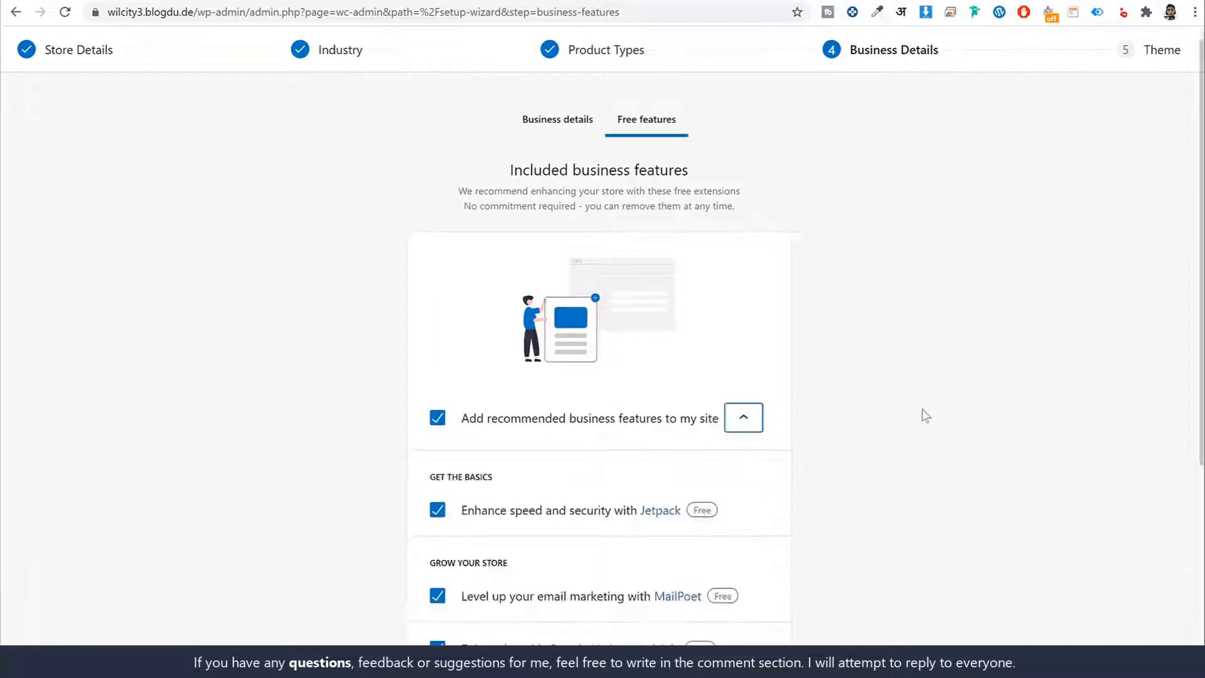
scroll(995, 420, down, 5)
scroll(975, 432, up, 3)
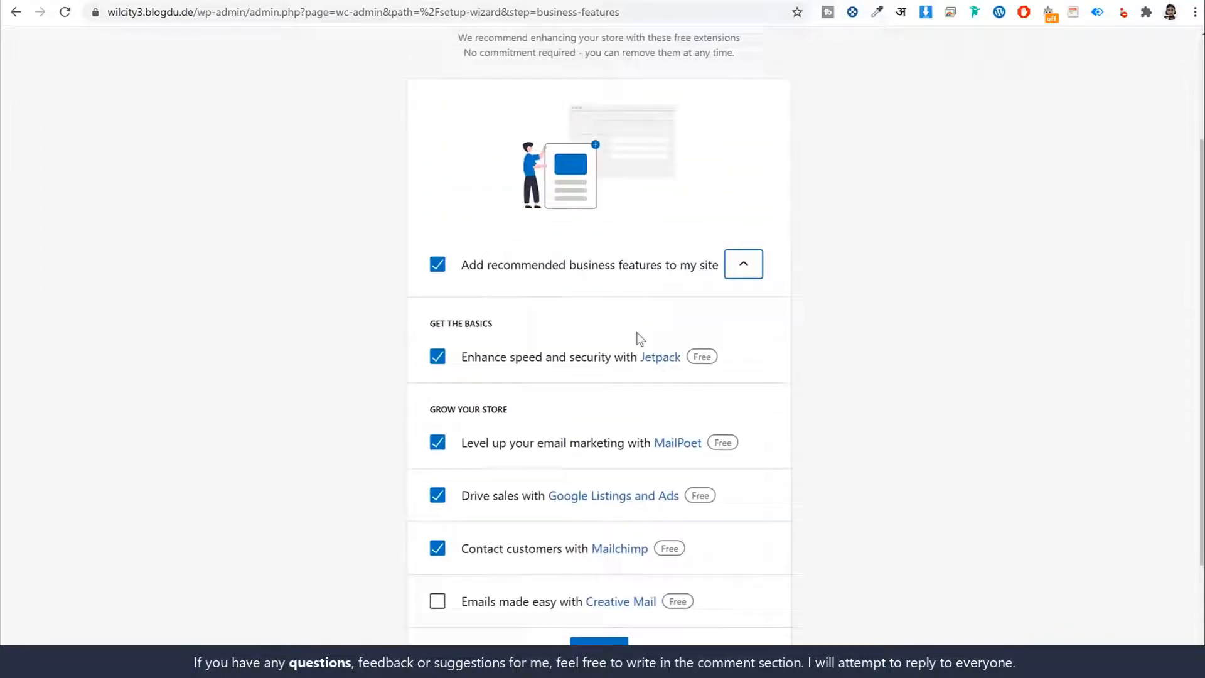
click(438, 265)
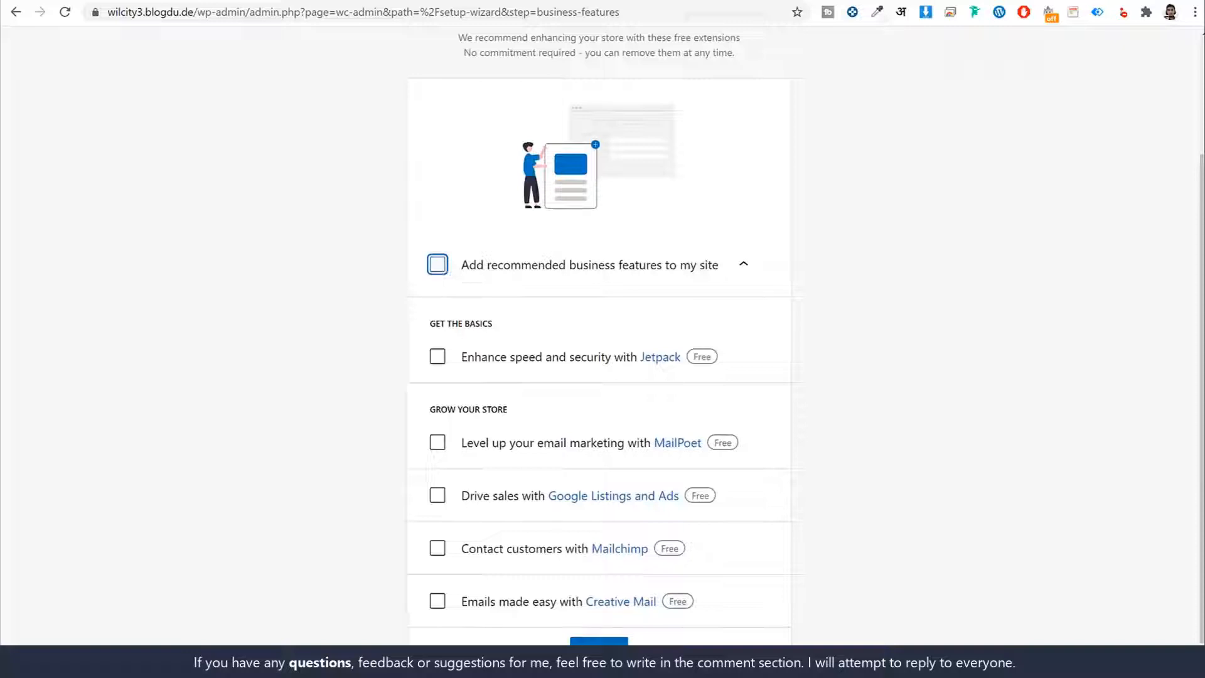
click(600, 644)
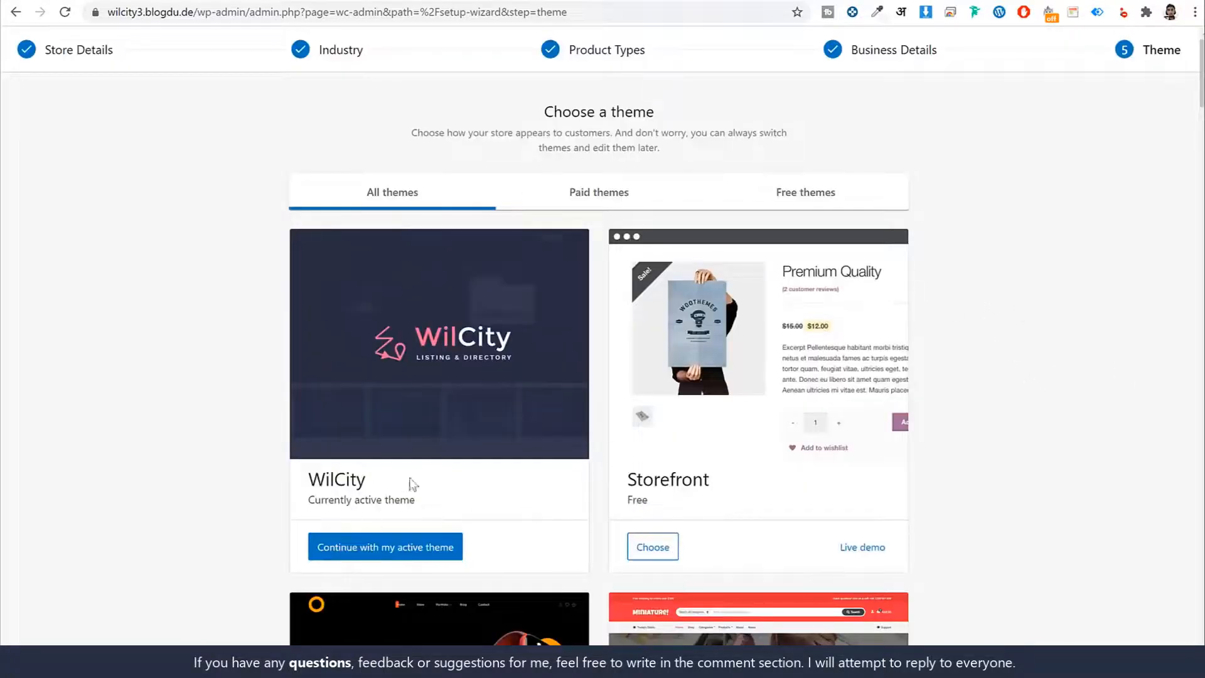
- Finish the store setup with the active WilCity theme and go to the WordPress dashboard
click(412, 541)
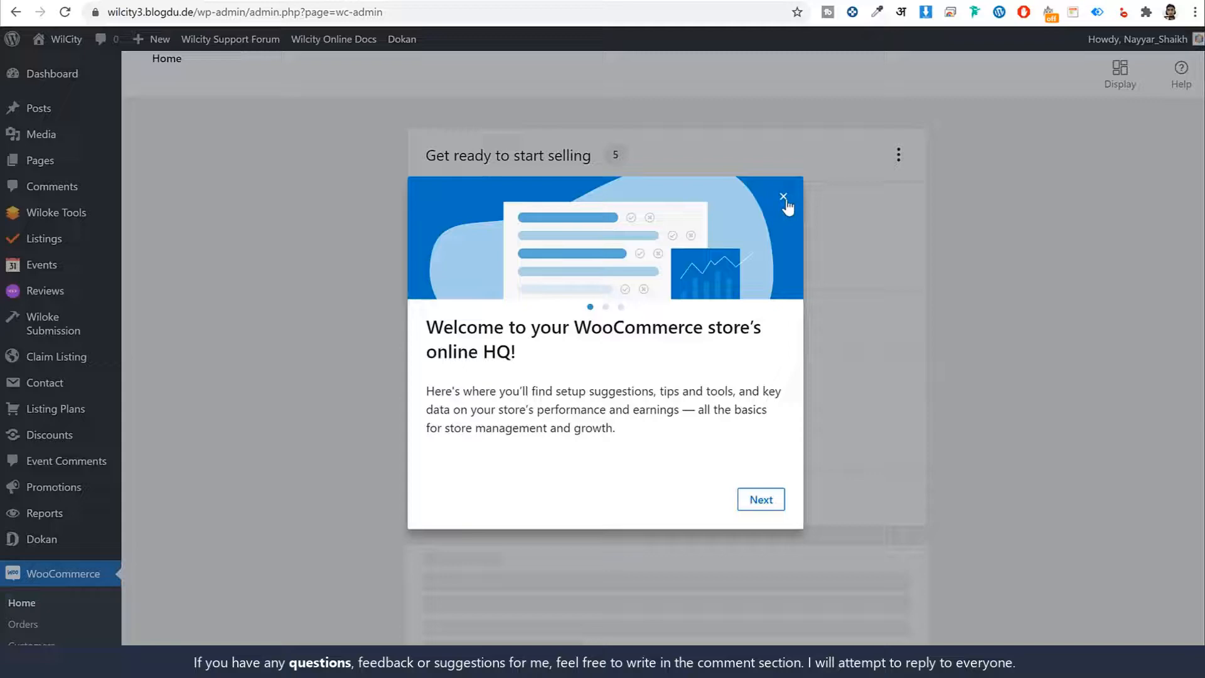
click(784, 198)
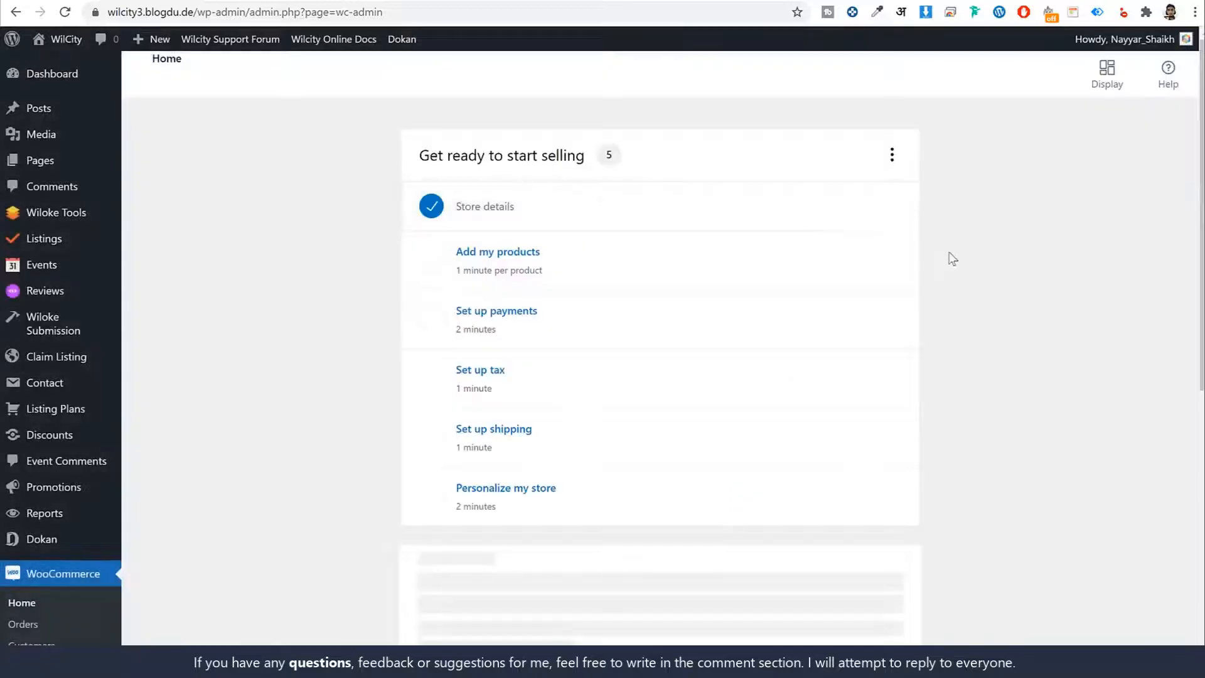
mouse_move(66, 87)
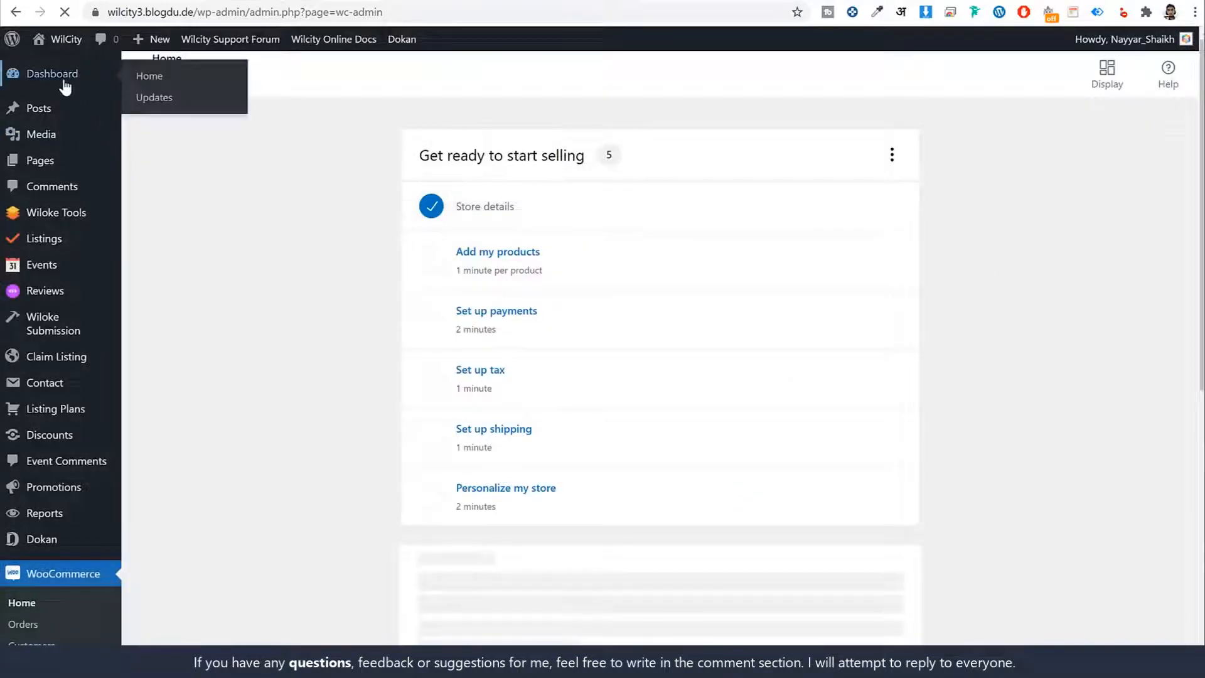
- Dismiss the dashboard's unpaid listing, Stripe endpoint, database update and plugin re-install notices, plus the vendor subscription promotion and the Redux registration notice
scroll(747, 433, down, 12)
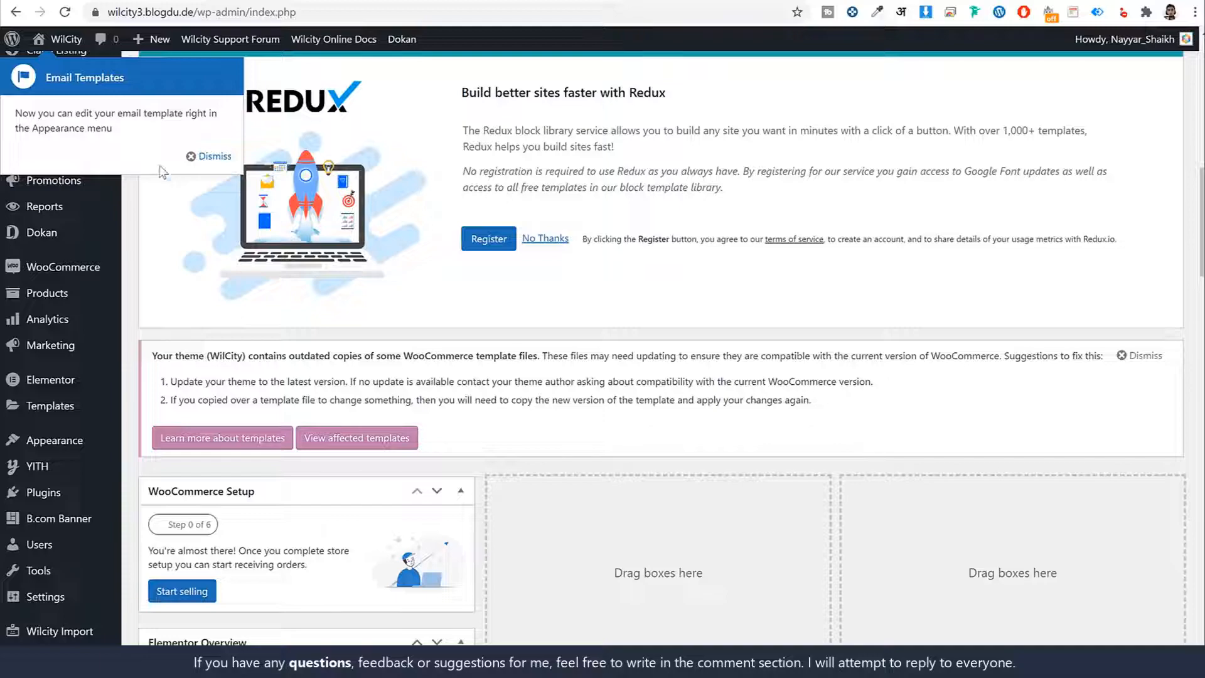
click(200, 155)
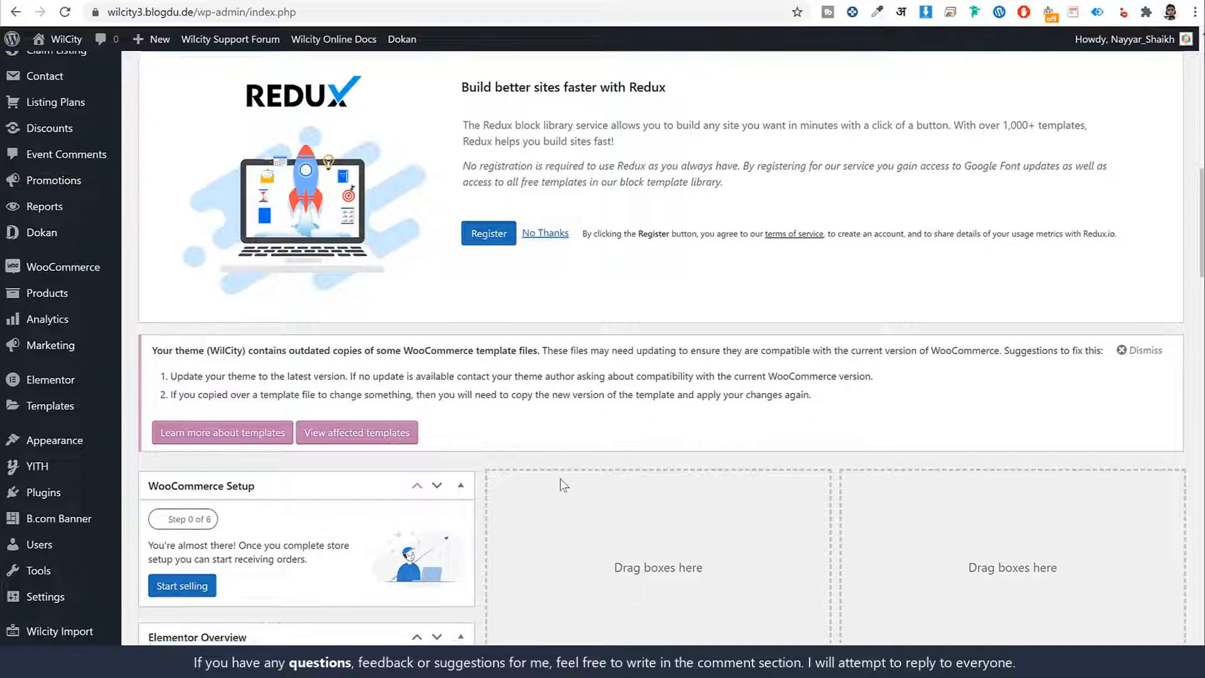
scroll(552, 484, down, 6)
scroll(539, 490, up, 2)
scroll(543, 493, up, 10)
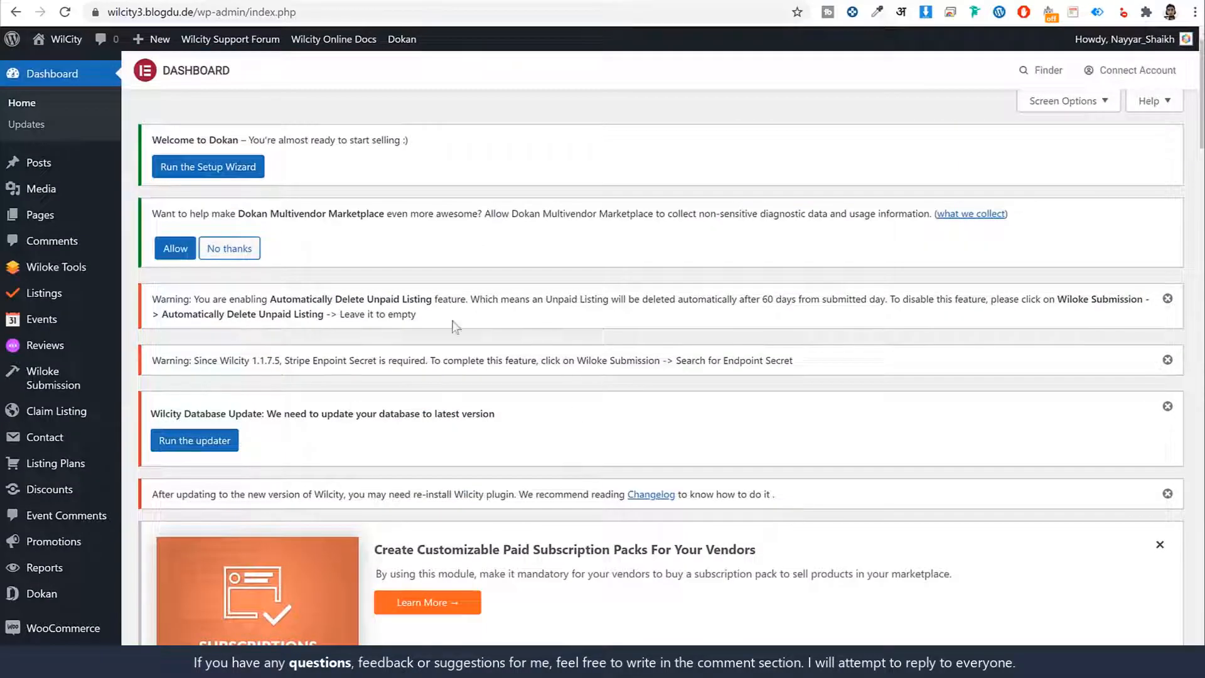
click(1168, 299)
click(1167, 299)
click(1167, 295)
click(1169, 299)
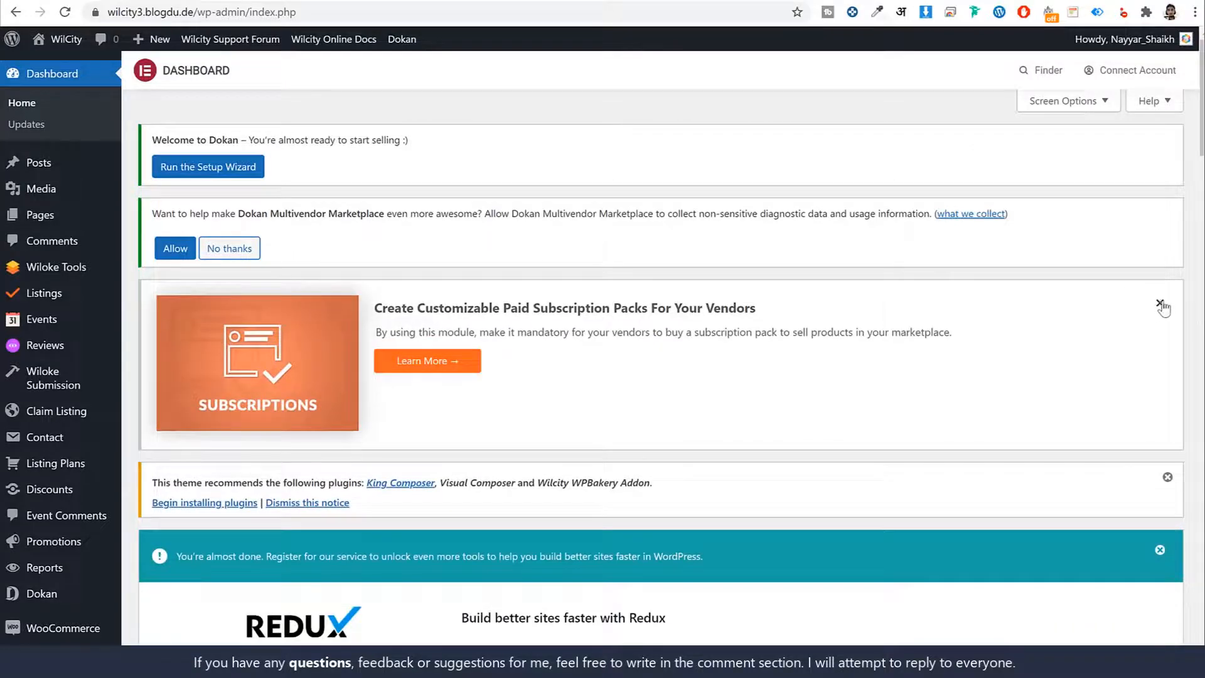
click(1161, 304)
click(1161, 367)
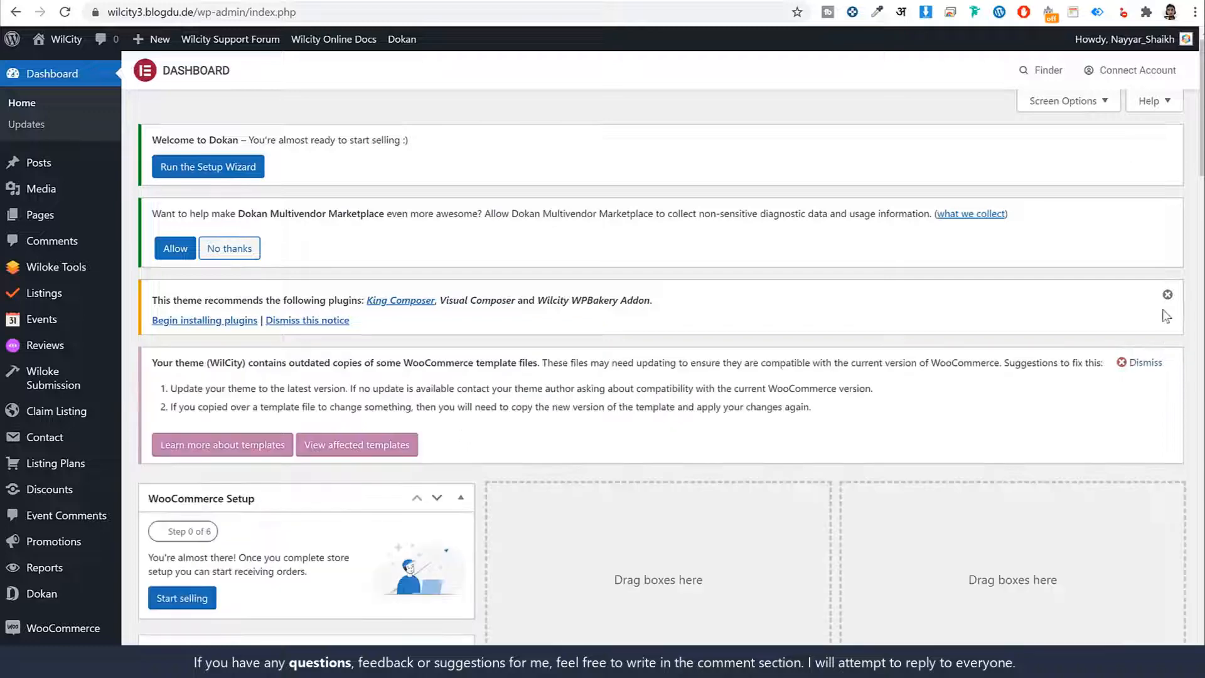
- Dismiss the outdated WooCommerce templates notice and hide the WooCommerce Setup, Elementor Overview, YITH Latest Updates, YITH Blog news and Elementor Top Bar dashboard elements
click(1143, 360)
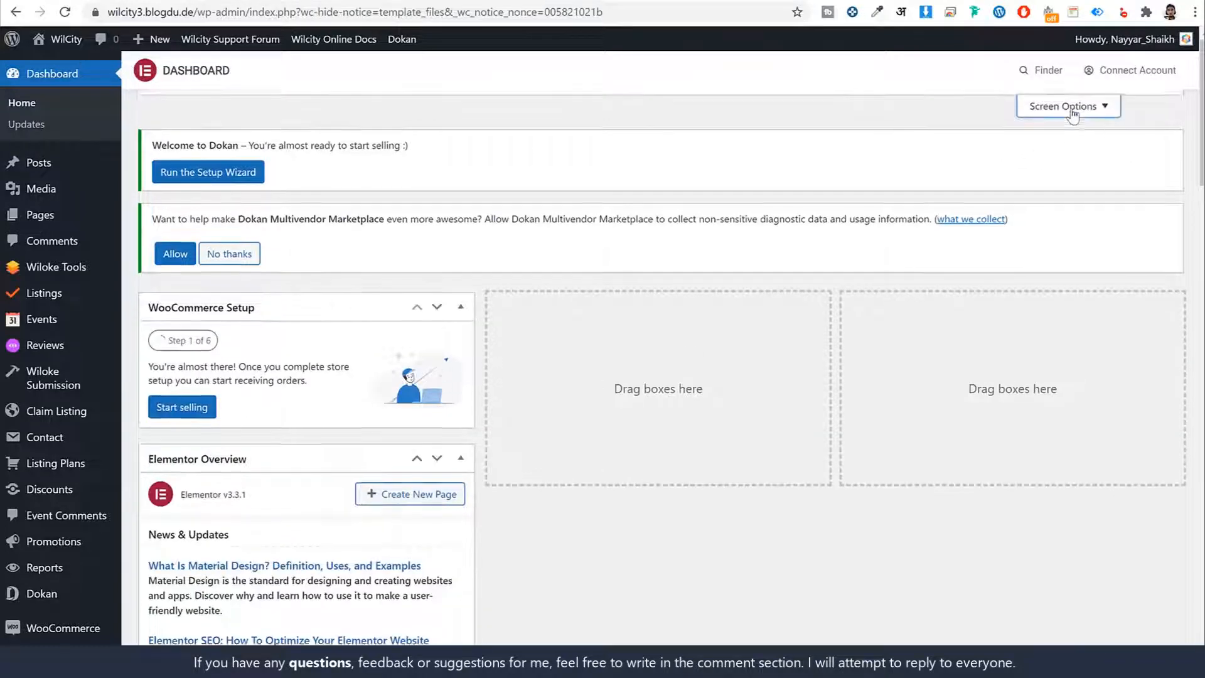
click(1065, 101)
click(263, 168)
click(313, 167)
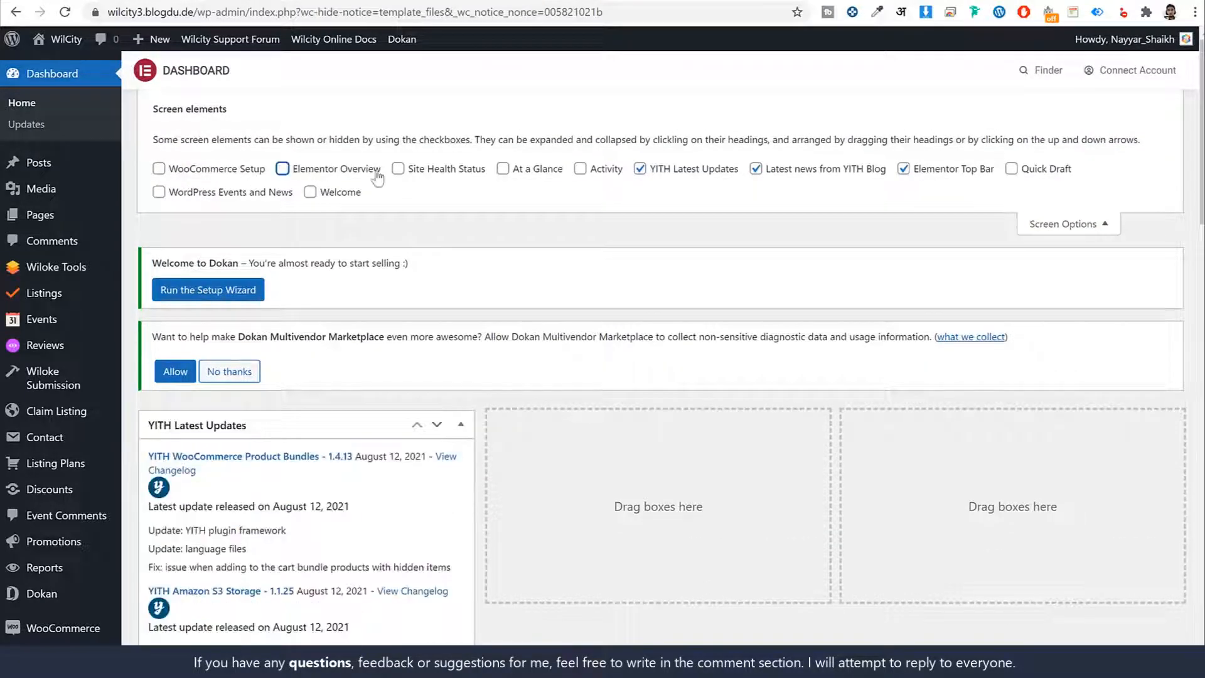
click(717, 169)
click(819, 170)
click(958, 169)
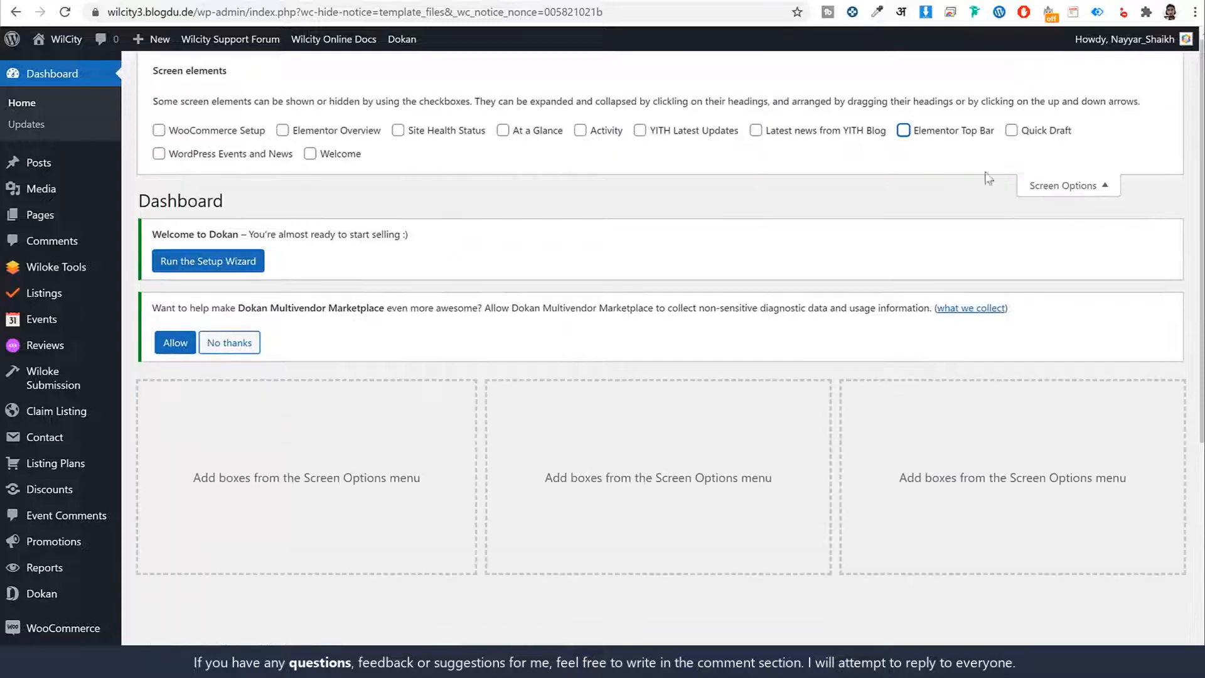
click(1083, 194)
- Deactivate the Dokan plugin among the installed plugins, skipping the feedback survey
drag(161, 111, 267, 114)
scroll(280, 380, down, 4)
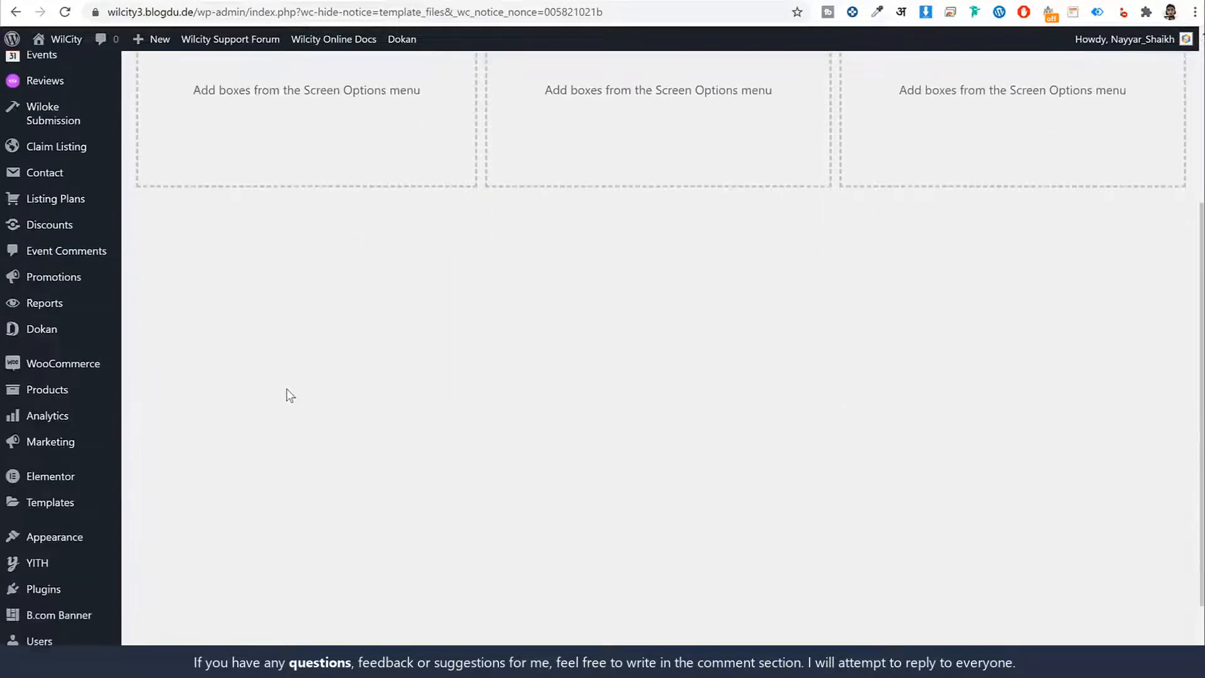
scroll(289, 395, down, 2)
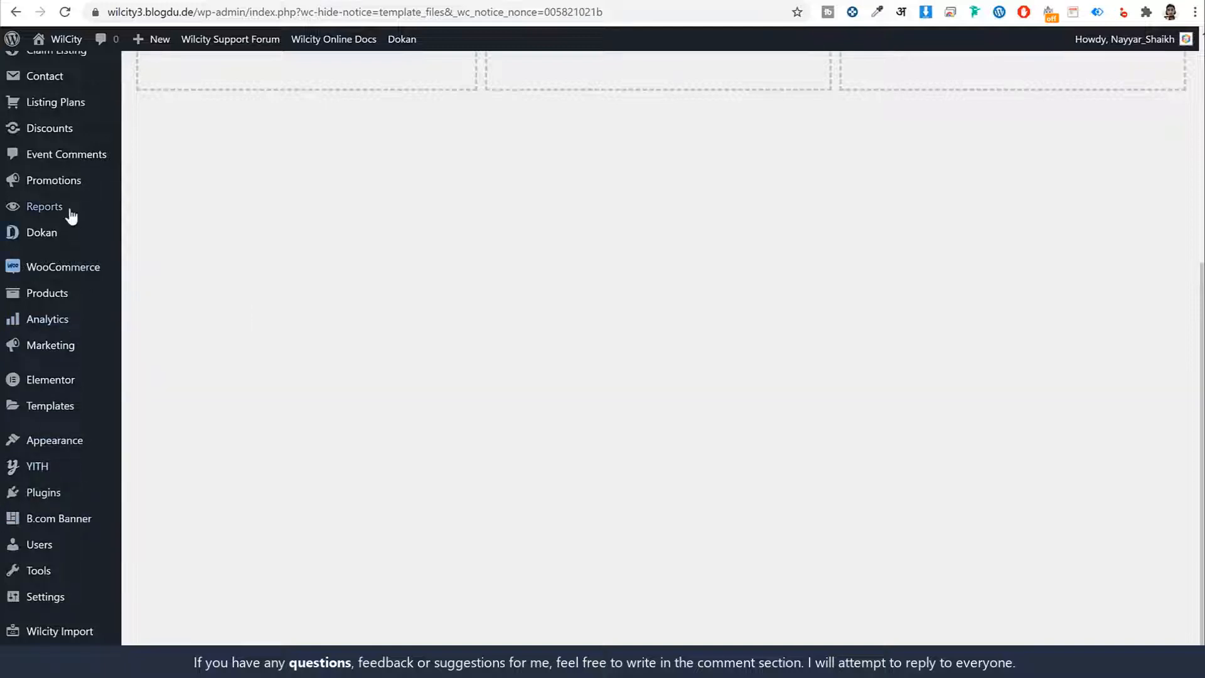
click(54, 485)
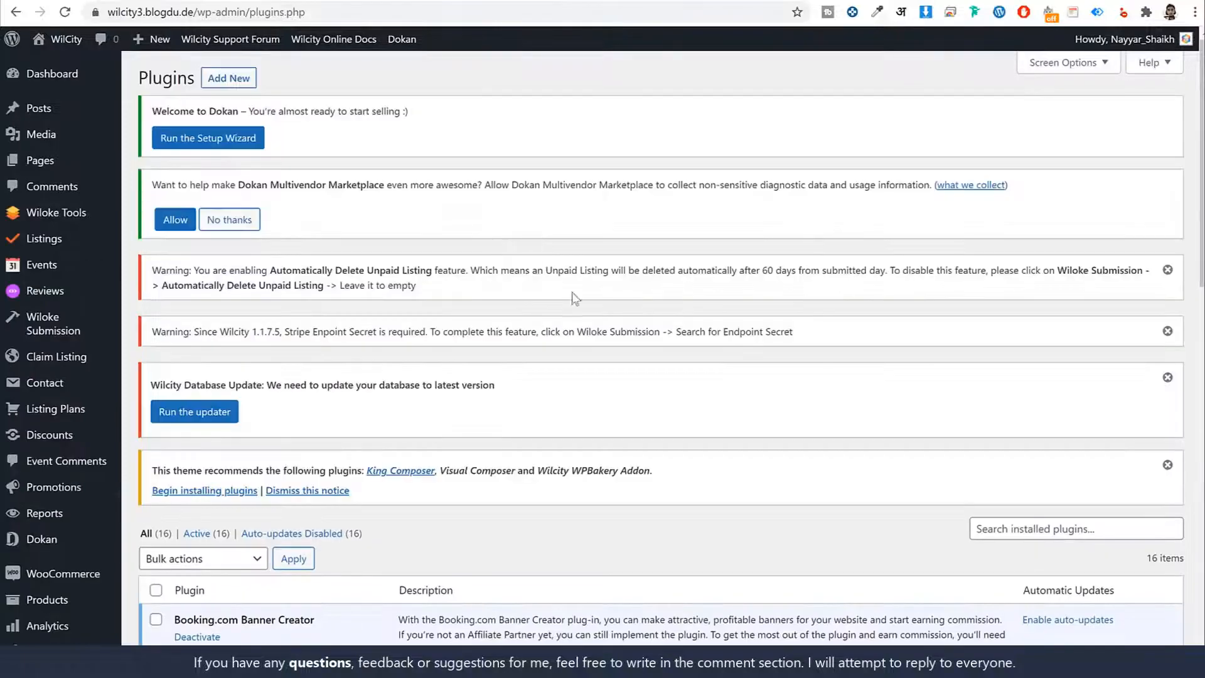
scroll(575, 299, down, 7)
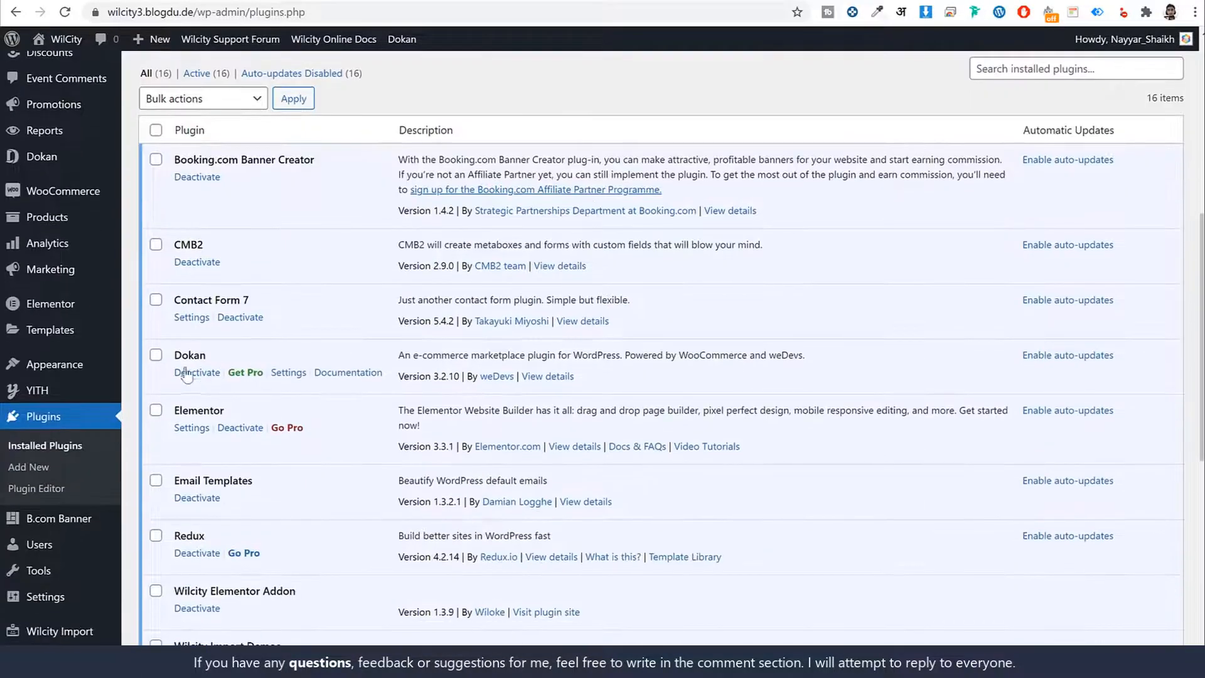
click(187, 372)
click(319, 362)
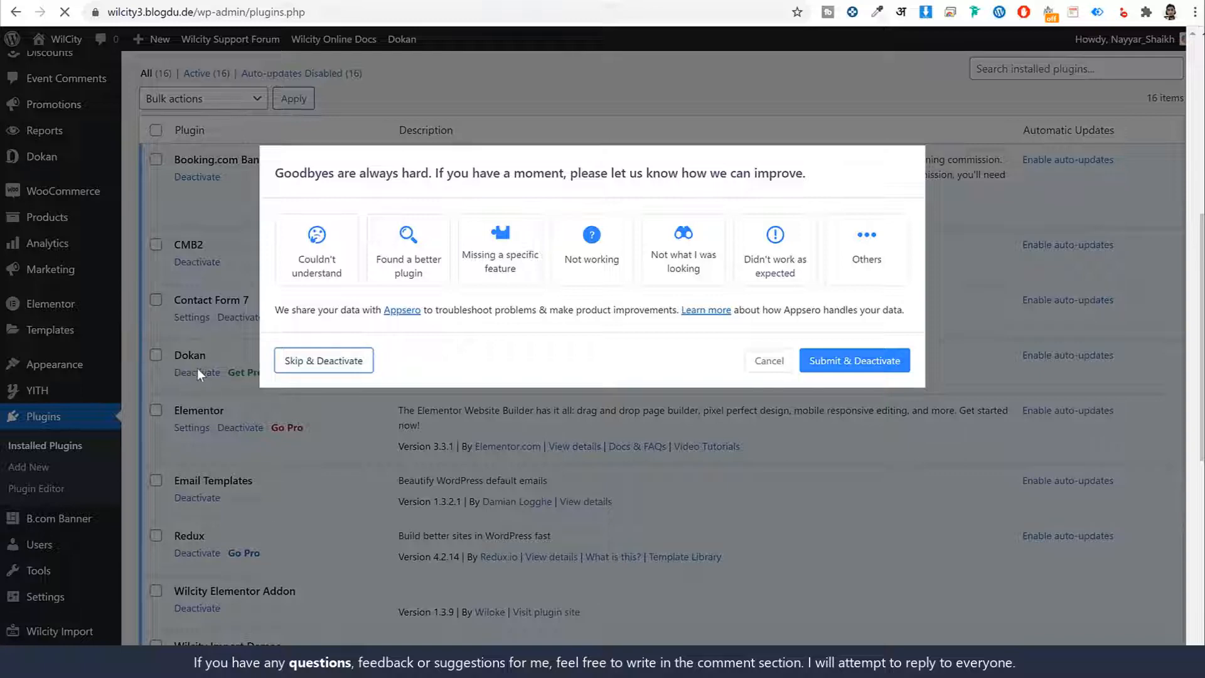
- Delete the deactivated Dokan plugin and confirm the removal
scroll(277, 427, down, 10)
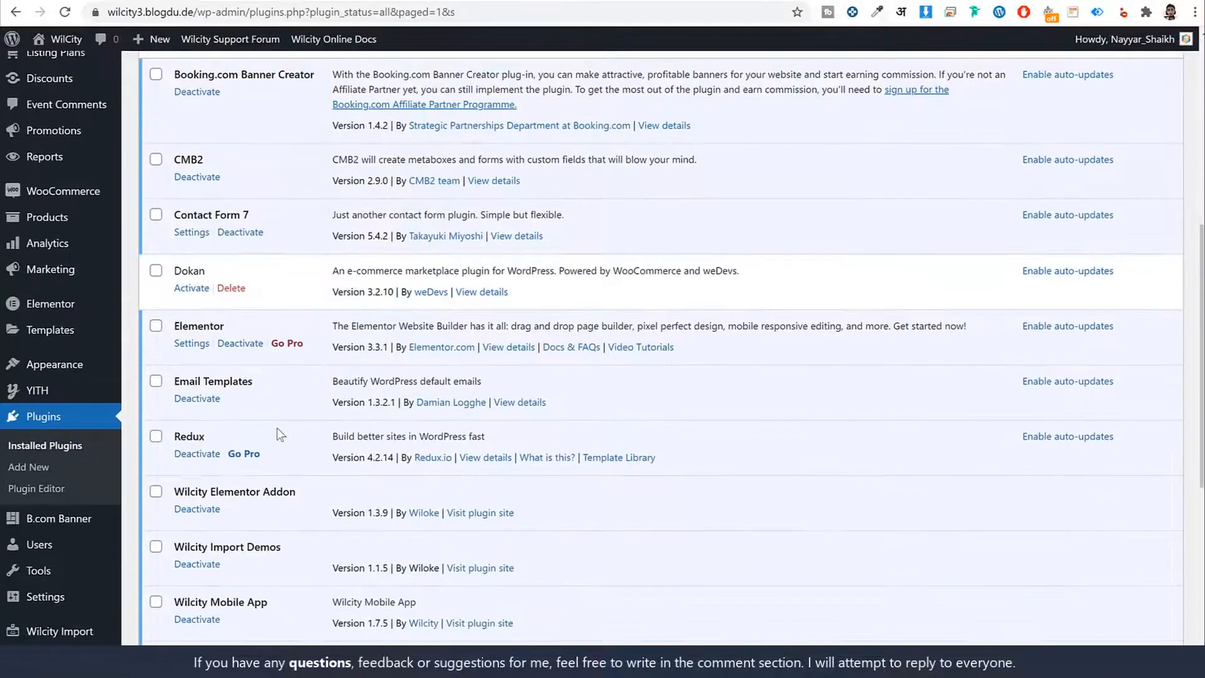
scroll(245, 348, down, 1)
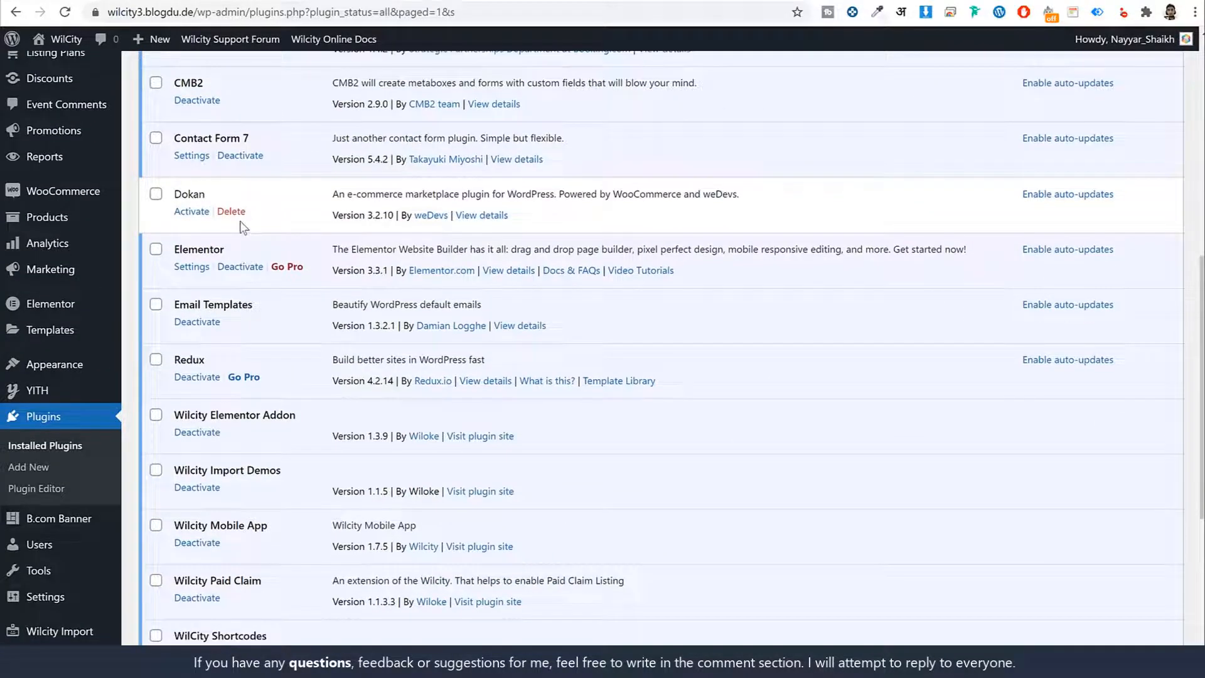
click(156, 193)
scroll(242, 304, down, 5)
scroll(238, 326, up, 4)
scroll(245, 365, up, 2)
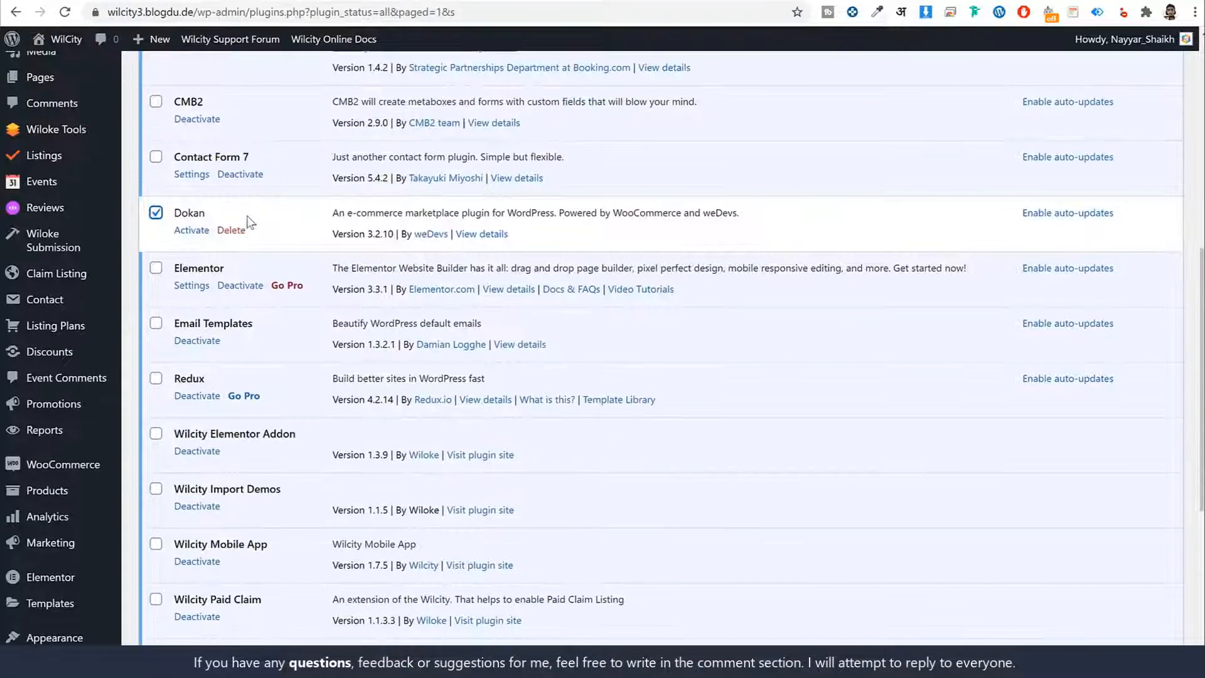
click(237, 230)
click(686, 92)
- Dismiss the theme's recommended plugins notice and run the Wilcity database updater
scroll(322, 528, down, 5)
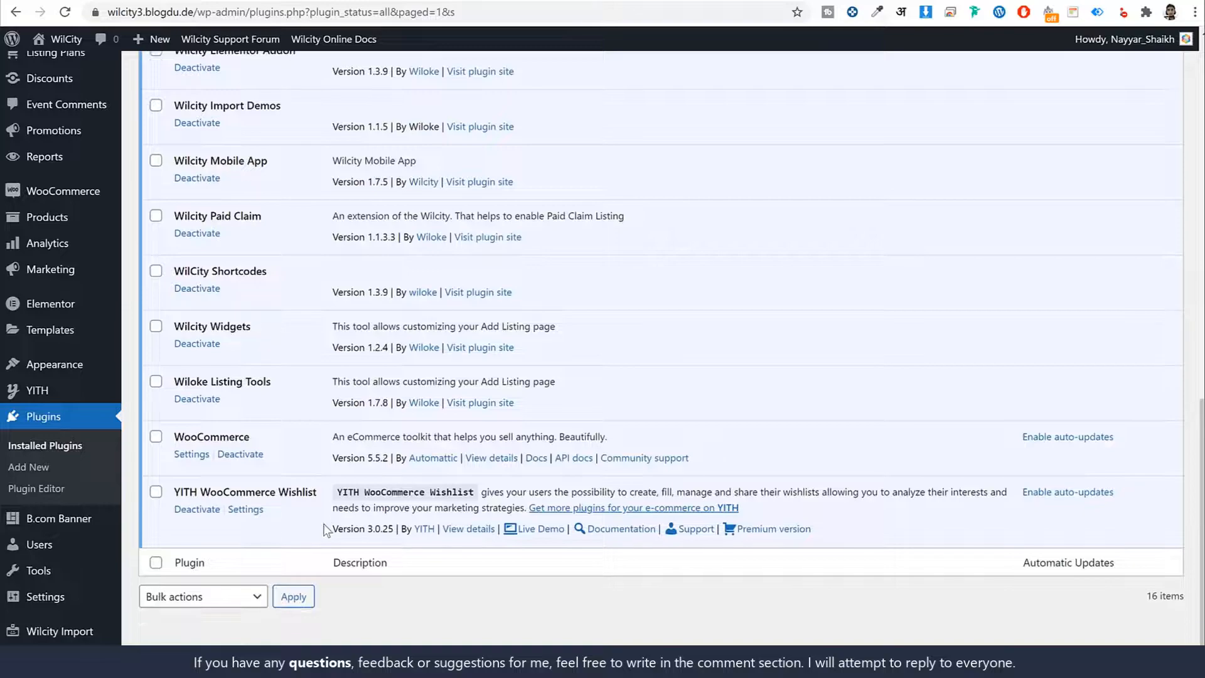
scroll(322, 528, up, 12)
scroll(325, 529, up, 2)
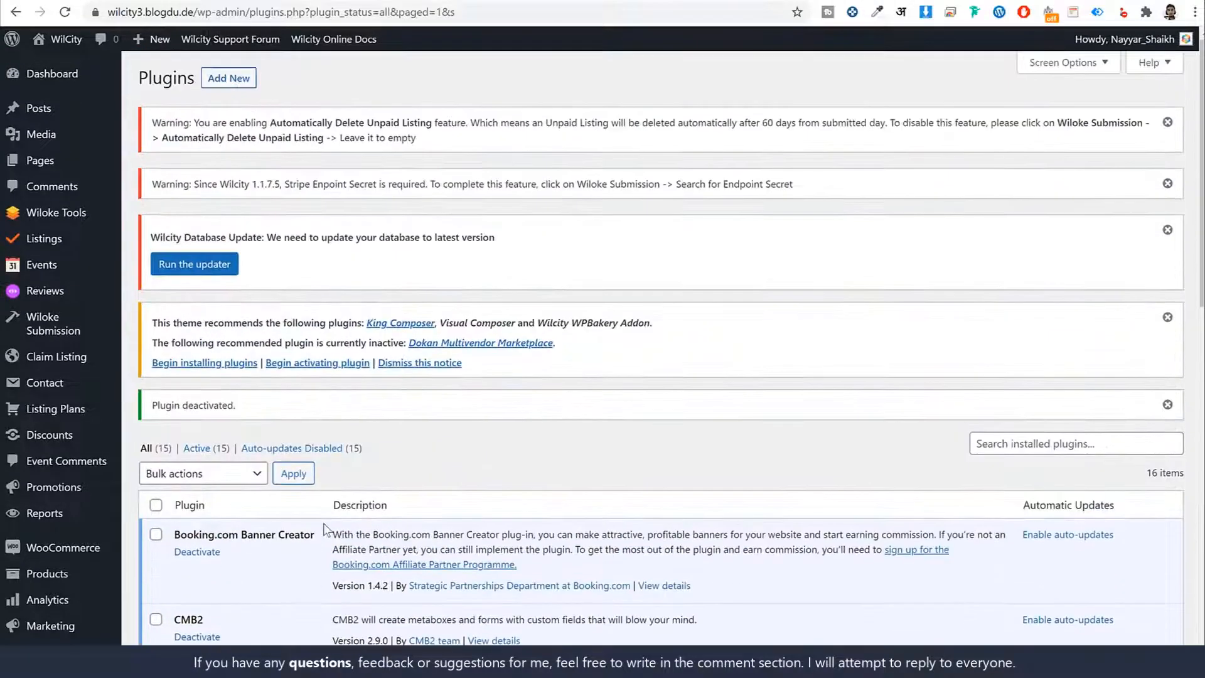
click(390, 364)
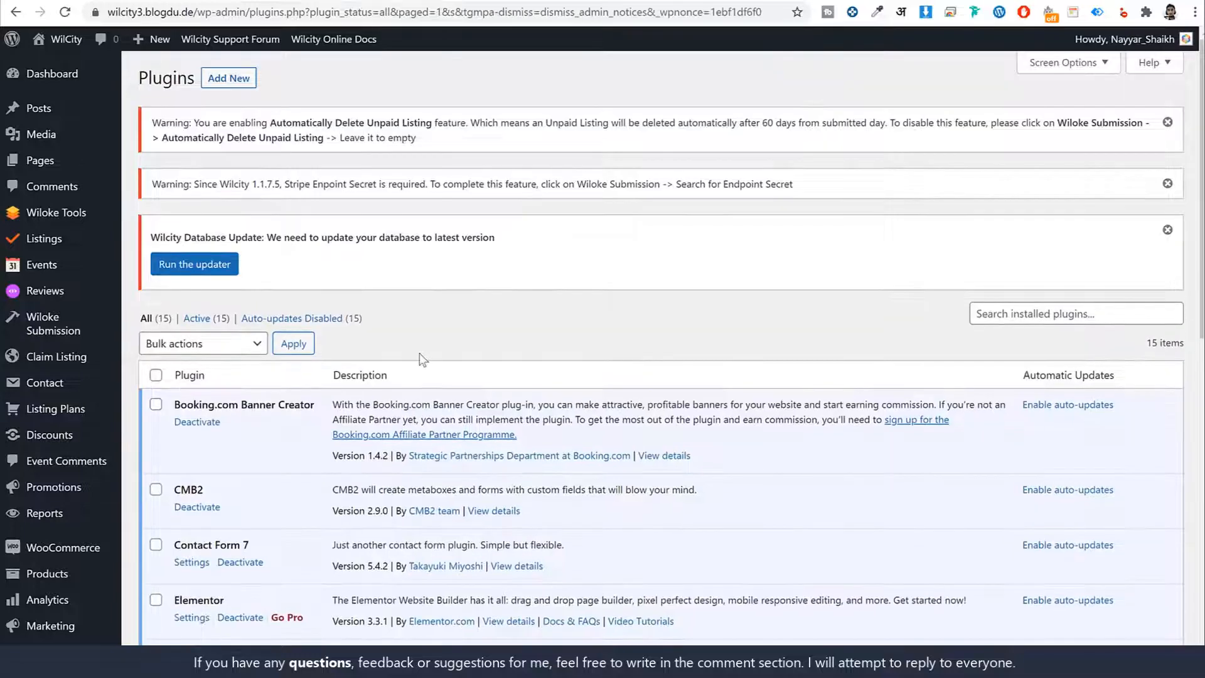
drag(159, 236, 309, 235)
click(212, 265)
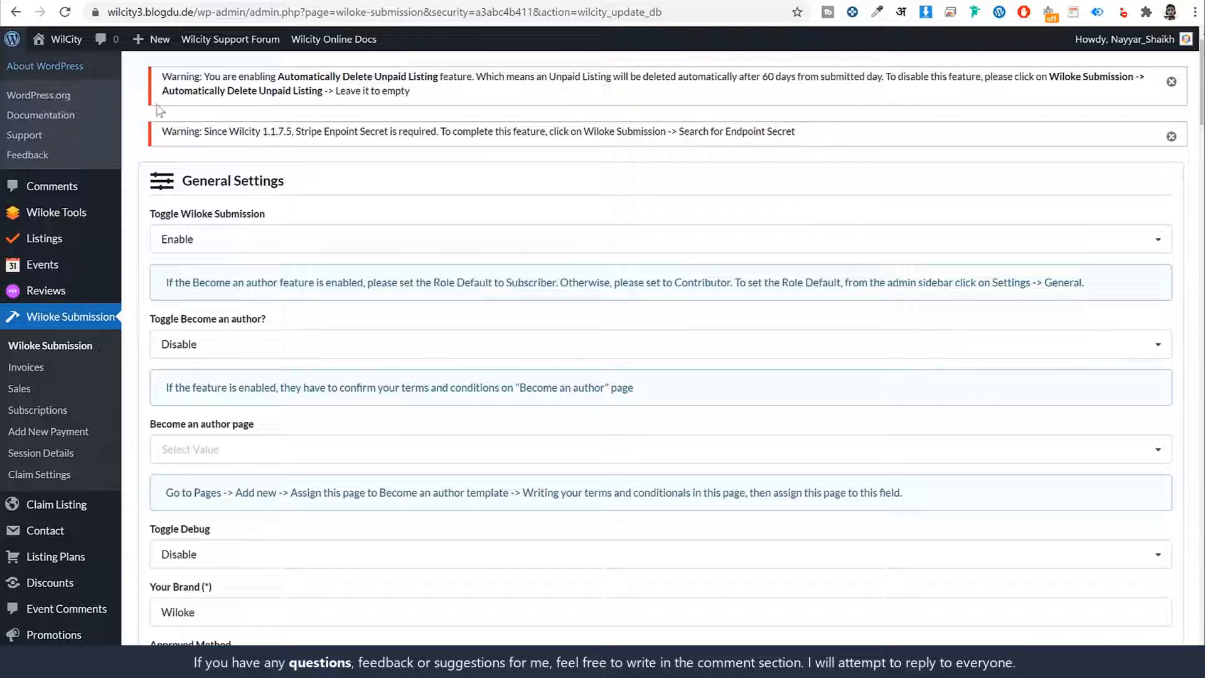
- Reload the front page of wilcity3.blogdu.de and look through how it renders
click(25, 73)
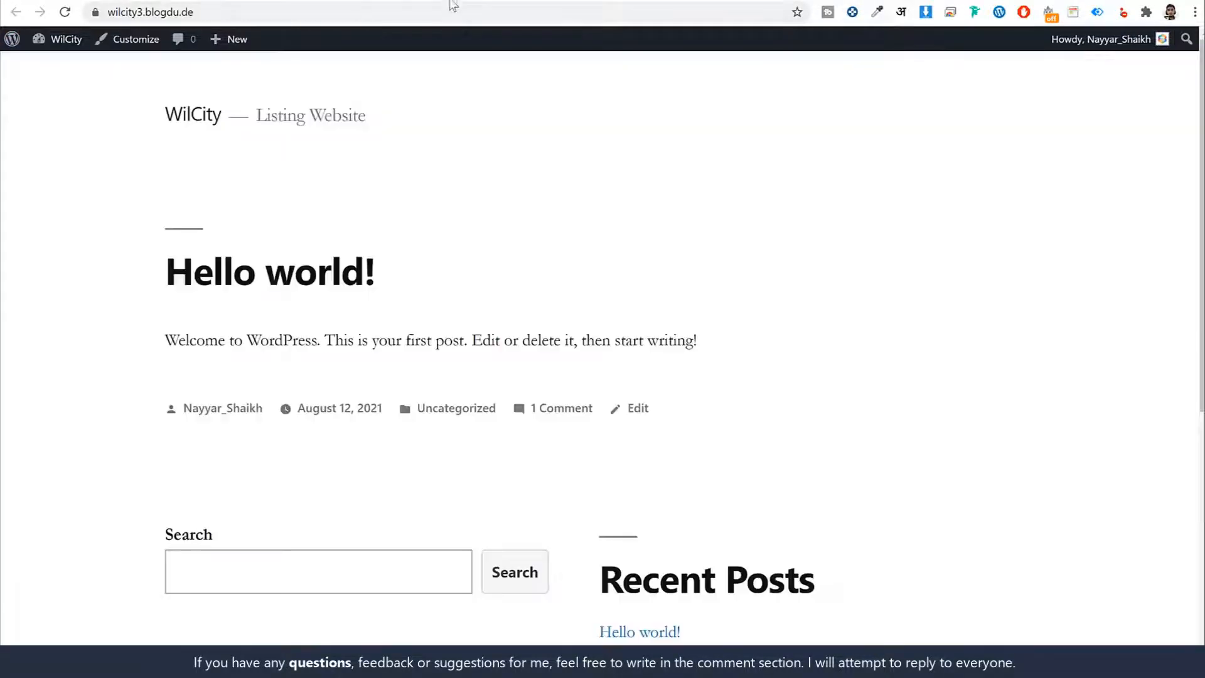
click(65, 12)
scroll(1124, 444, down, 6)
scroll(1129, 447, up, 6)
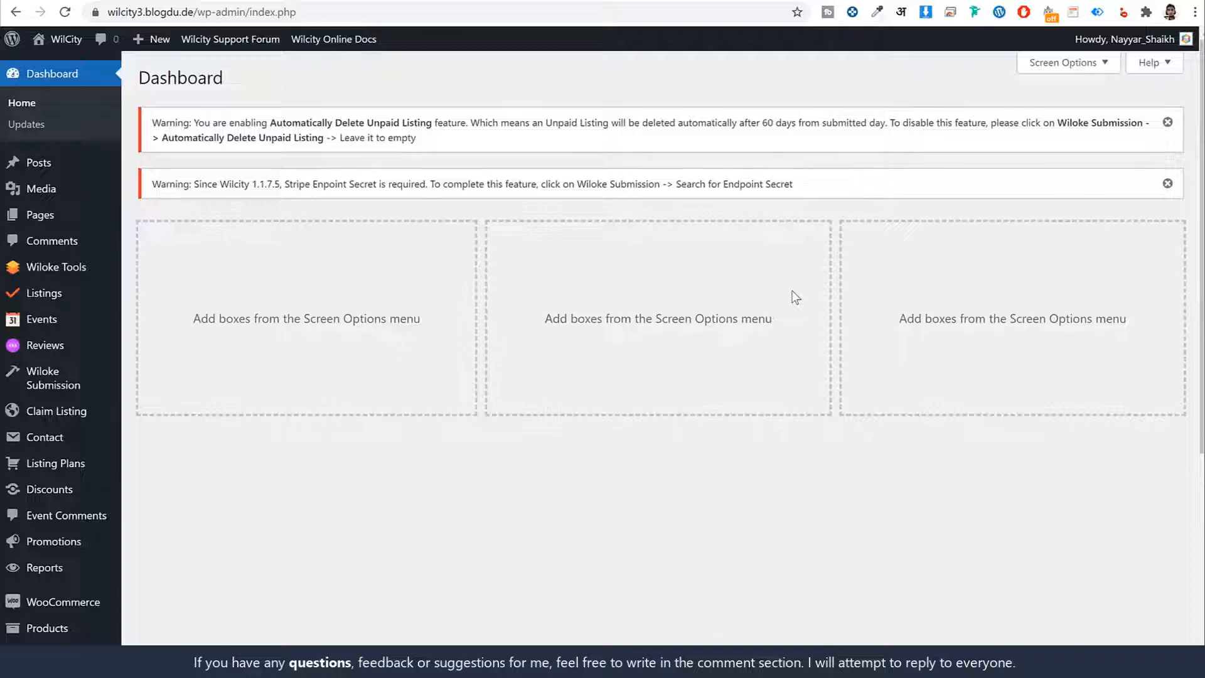
- Look through the list of all existing pages and start adding a new page
mouse_move(44, 222)
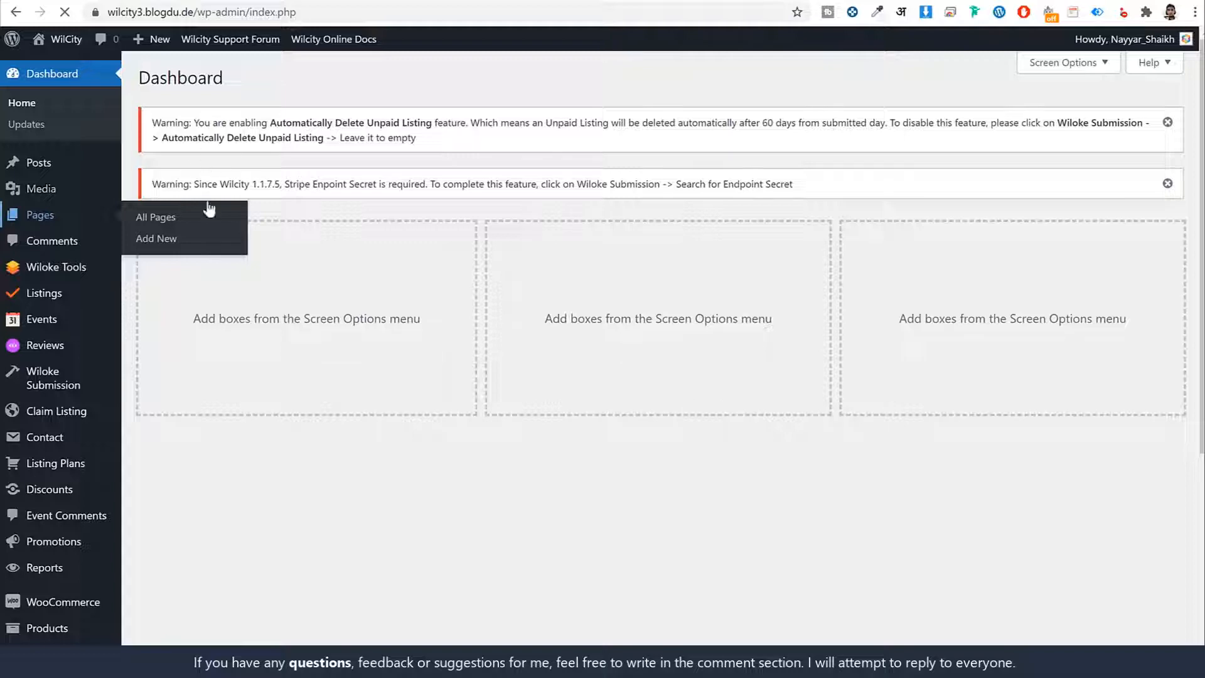
scroll(589, 293, down, 2)
scroll(589, 293, down, 3)
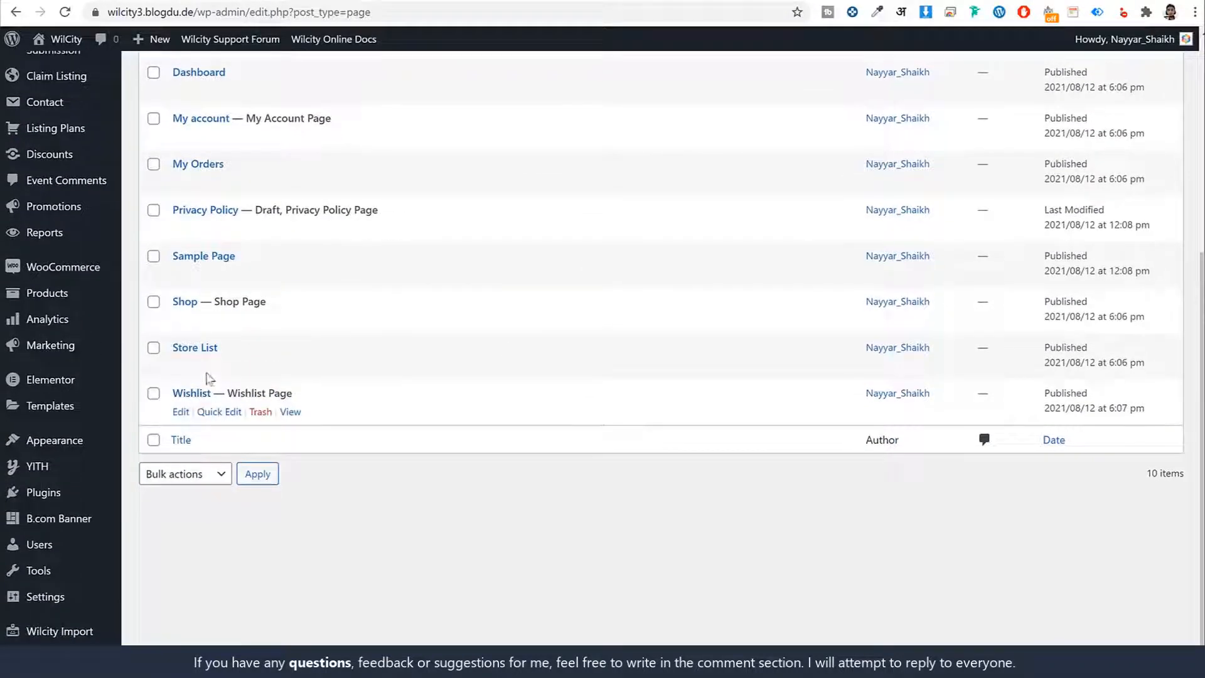
scroll(235, 371, up, 5)
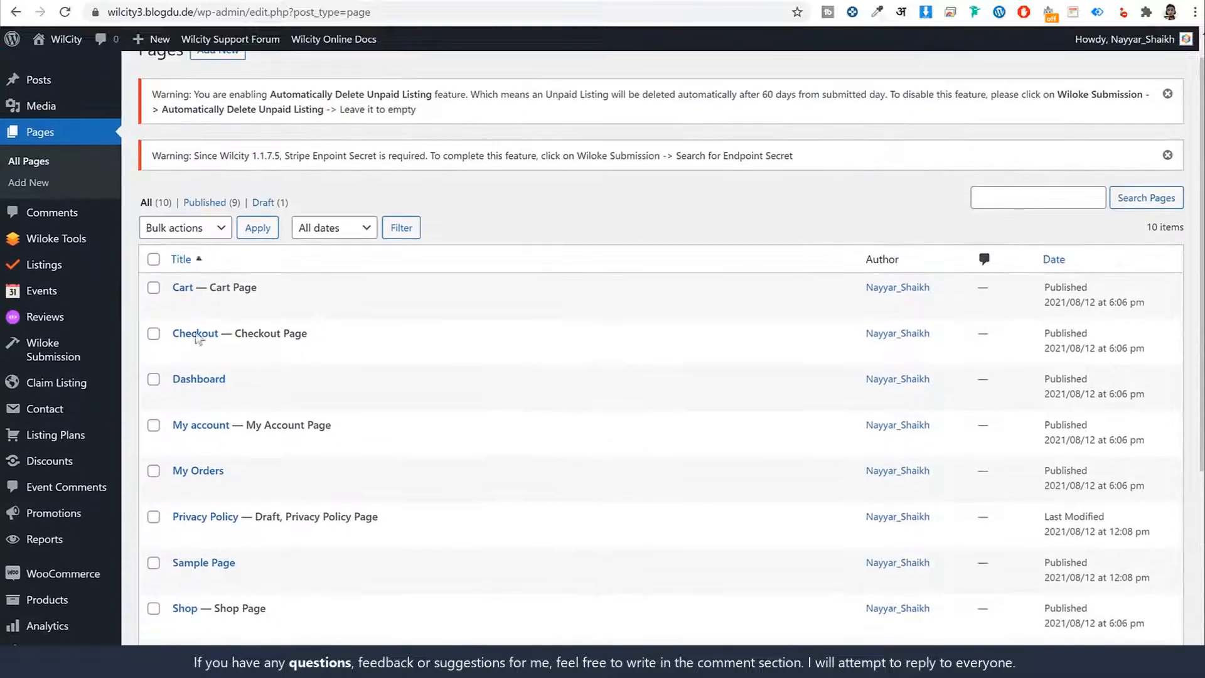
scroll(568, 546, down, 5)
scroll(567, 546, up, 6)
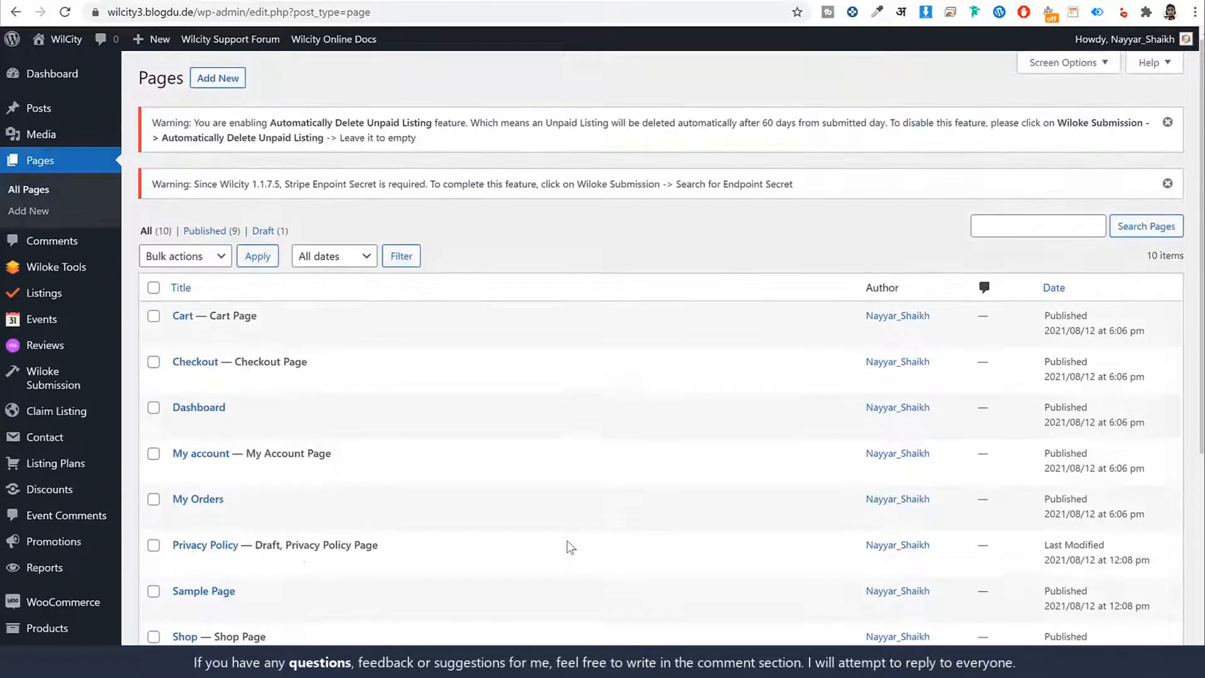
click(225, 82)
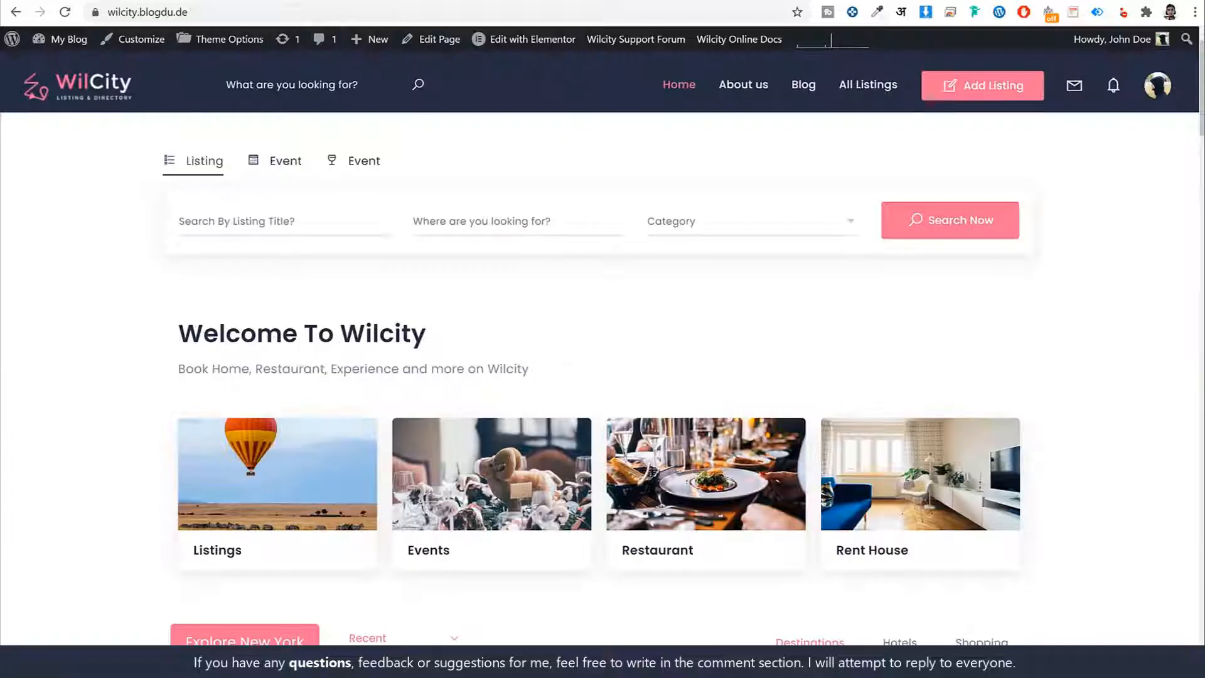
- Open the user dashboard from the profile menu on the wilcity.blogdu.de demo site to see how it looks
click(1158, 85)
scroll(1093, 358, down, 3)
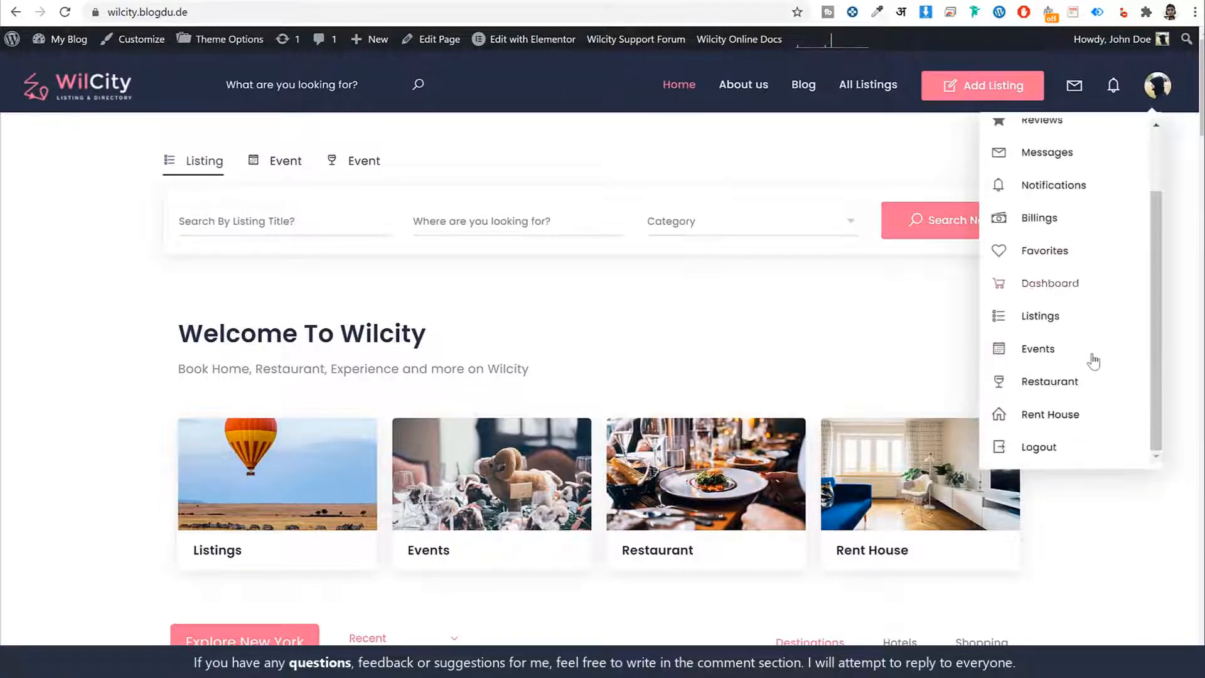
scroll(1092, 358, up, 3)
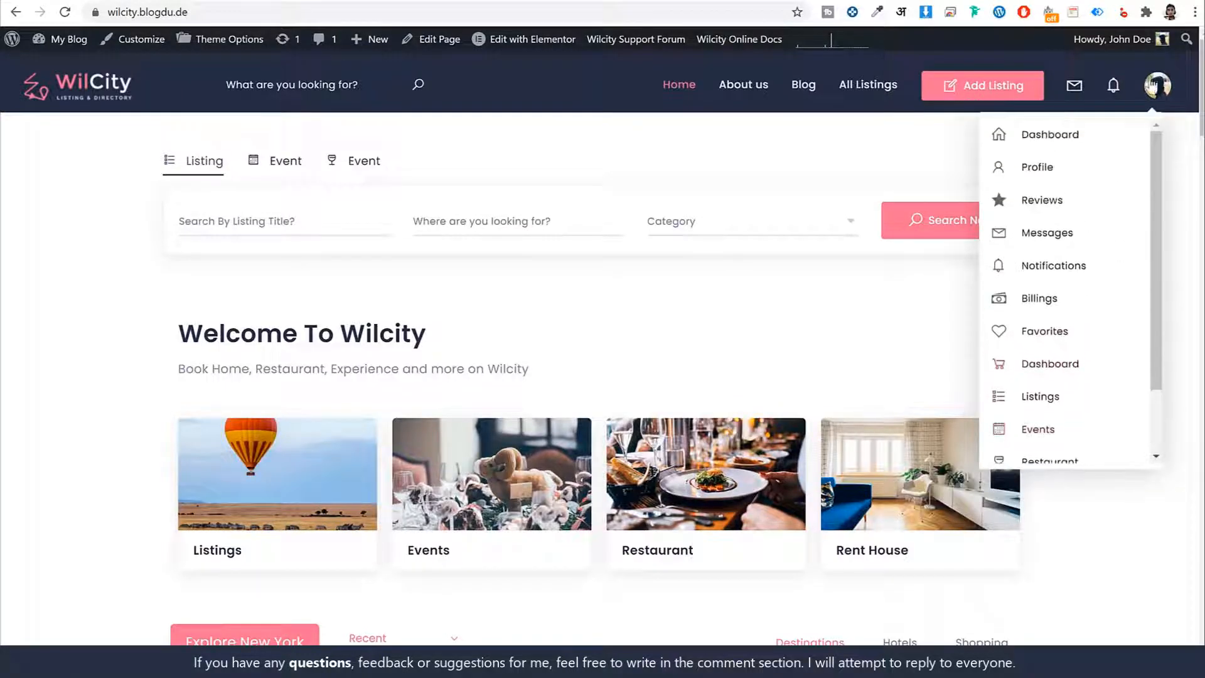
click(1069, 144)
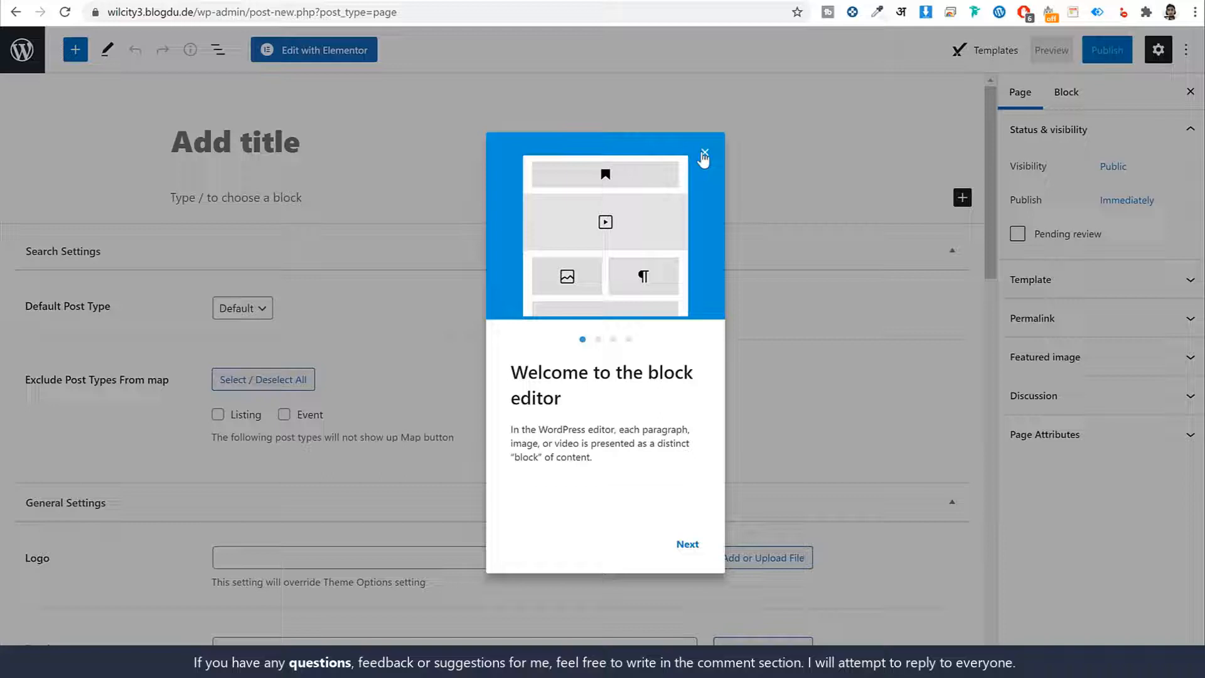
- Title the new page on wilcity3.blogdu.de "User Dashboard" and open its template choices
click(703, 154)
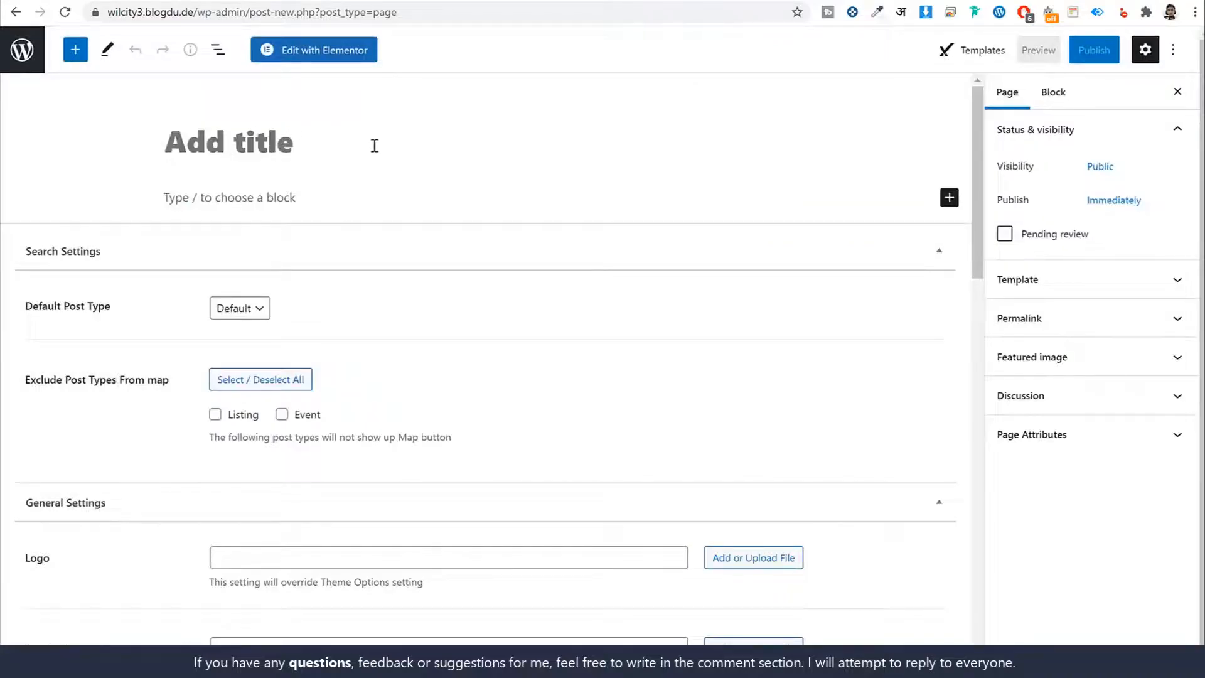
text(User Do)
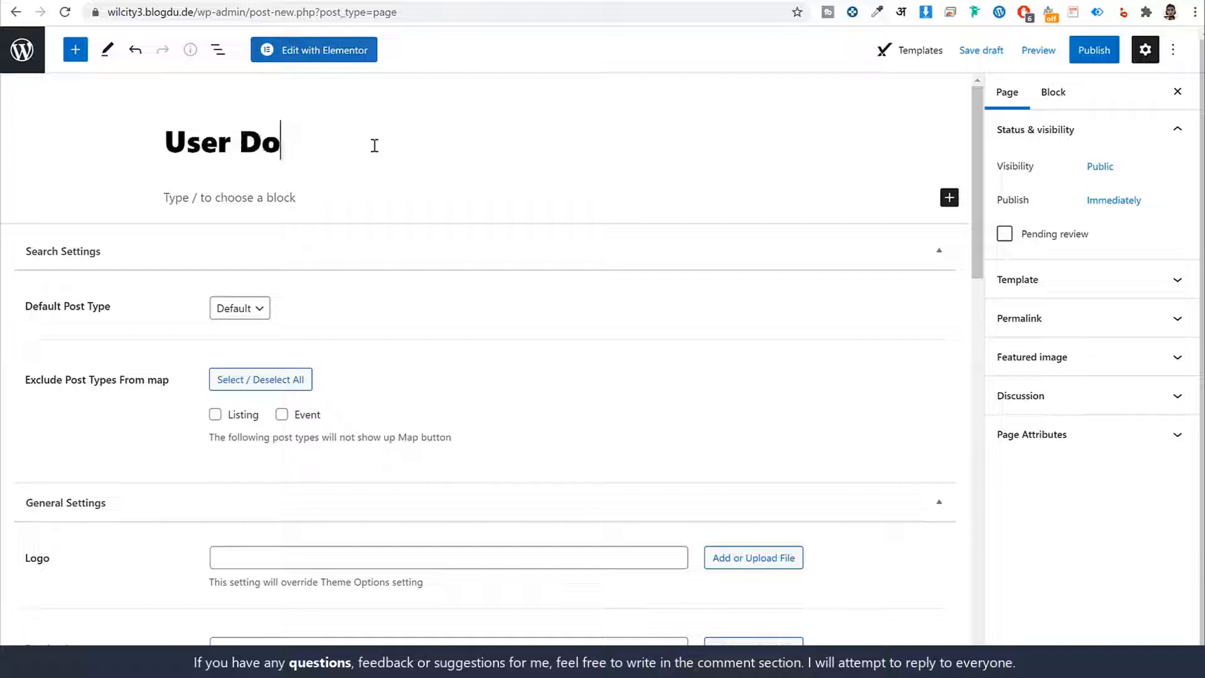
key(BackSpace)
text(ashboard)
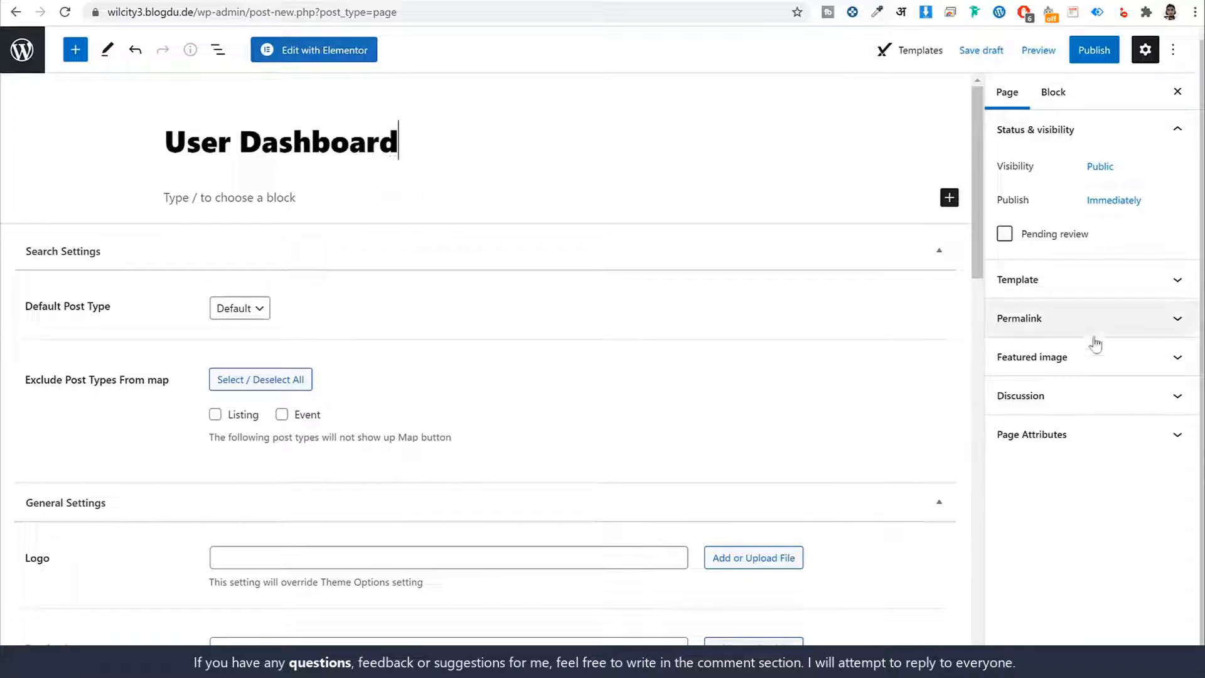
click(1062, 287)
click(1088, 313)
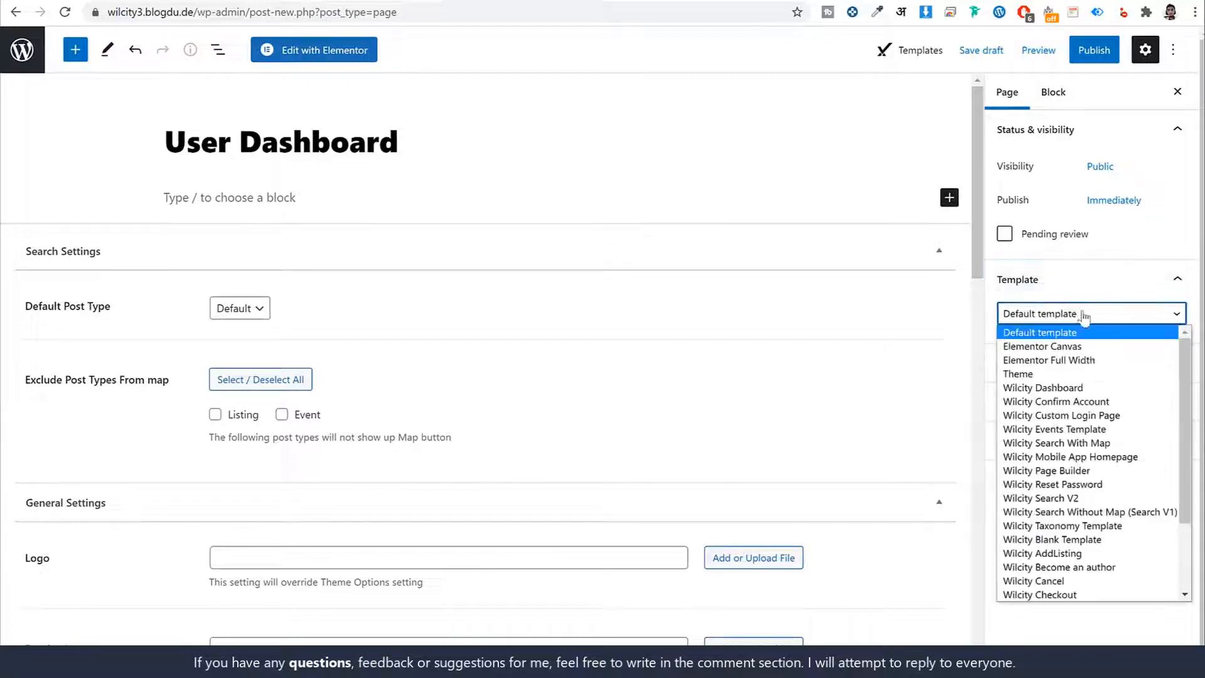